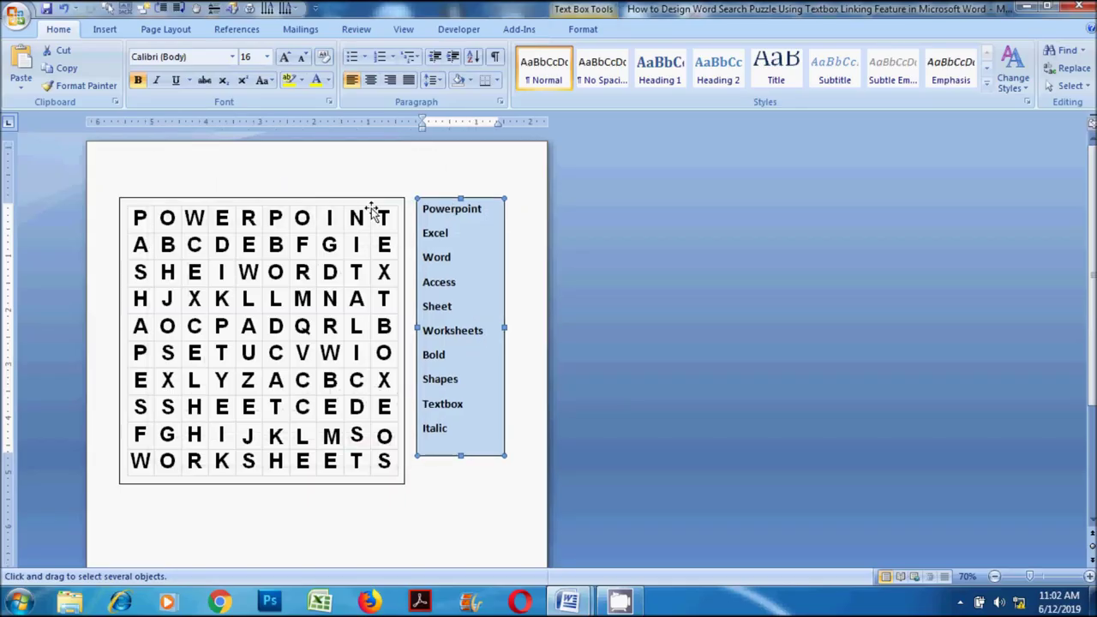
Select the letter grid and word list together and nudge them right, then back left.
left_click_drag(110, 182, 549, 519)
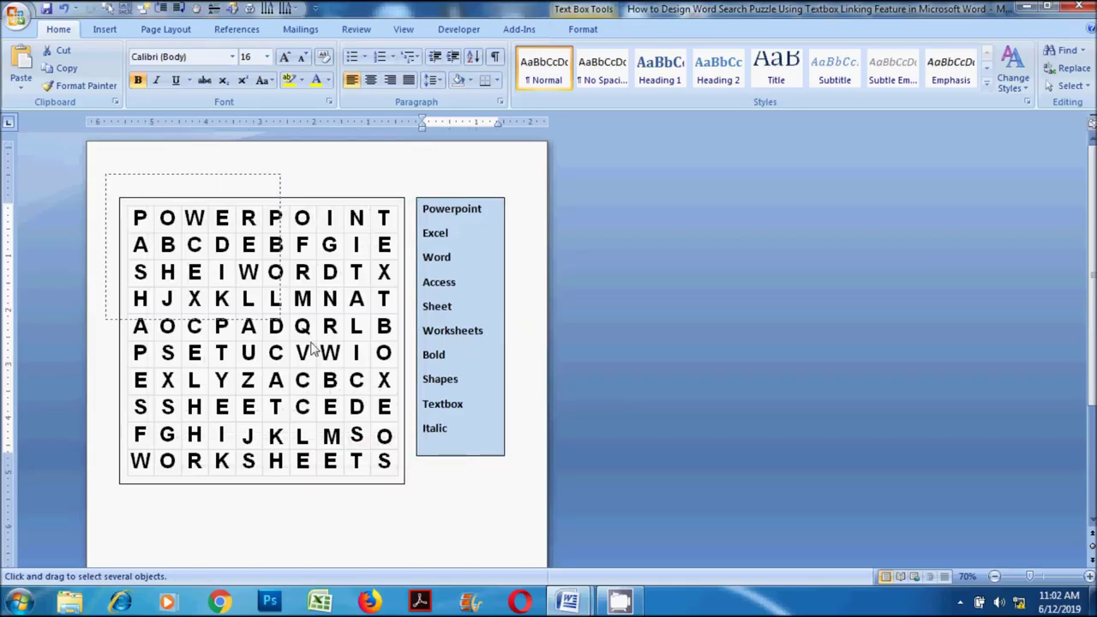
key("Right")
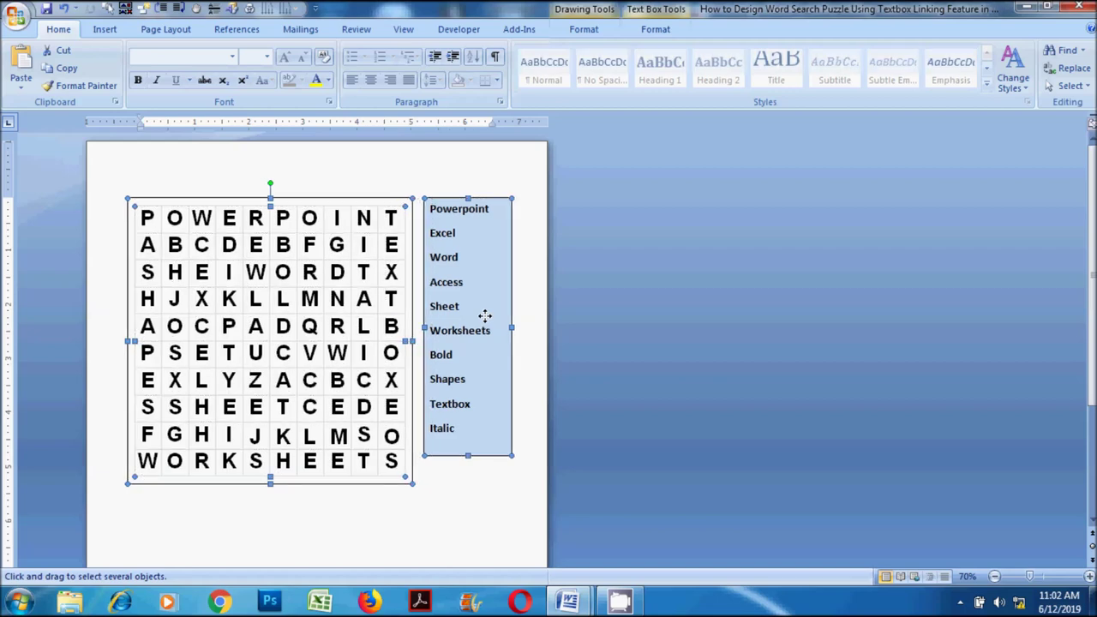
key("Left")
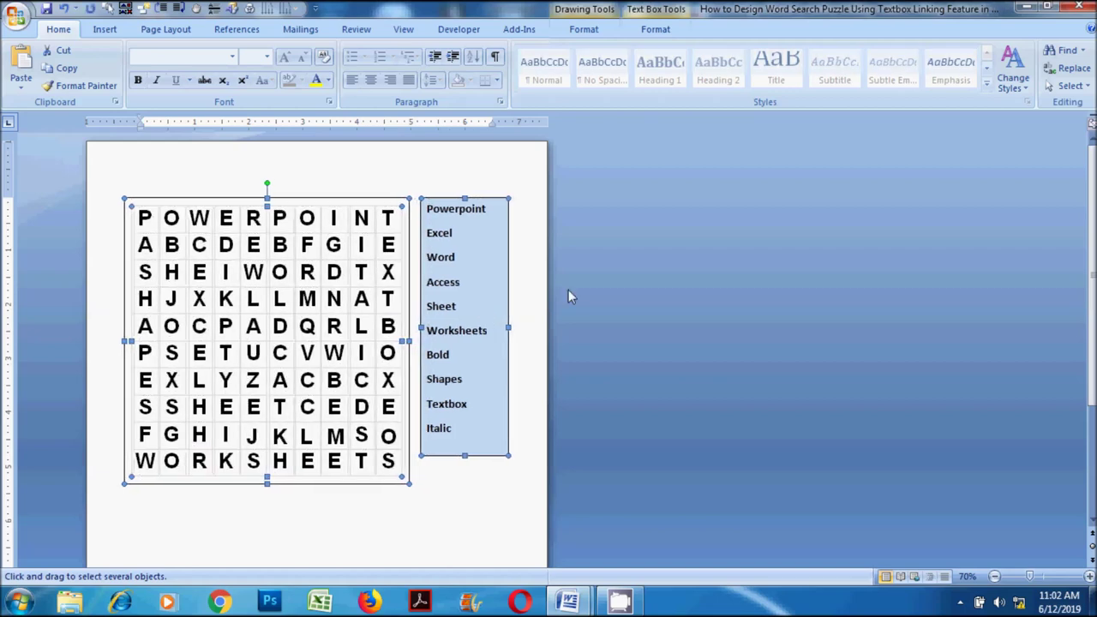
Bring up the Insert Shapes gallery.
left_click(525, 296)
left_click(104, 29)
left_click(242, 66)
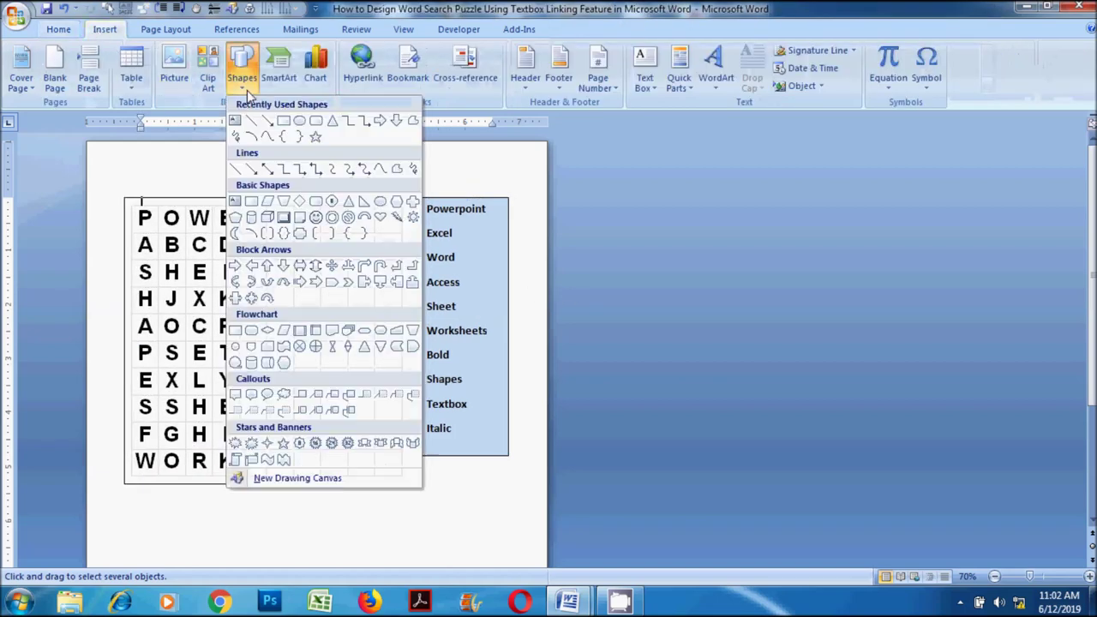
Ring the EXCEL column with a rounded rectangle: no fill, red outline, 2¼ pt weight.
left_click(316, 122)
left_click_drag(186, 262, 213, 396)
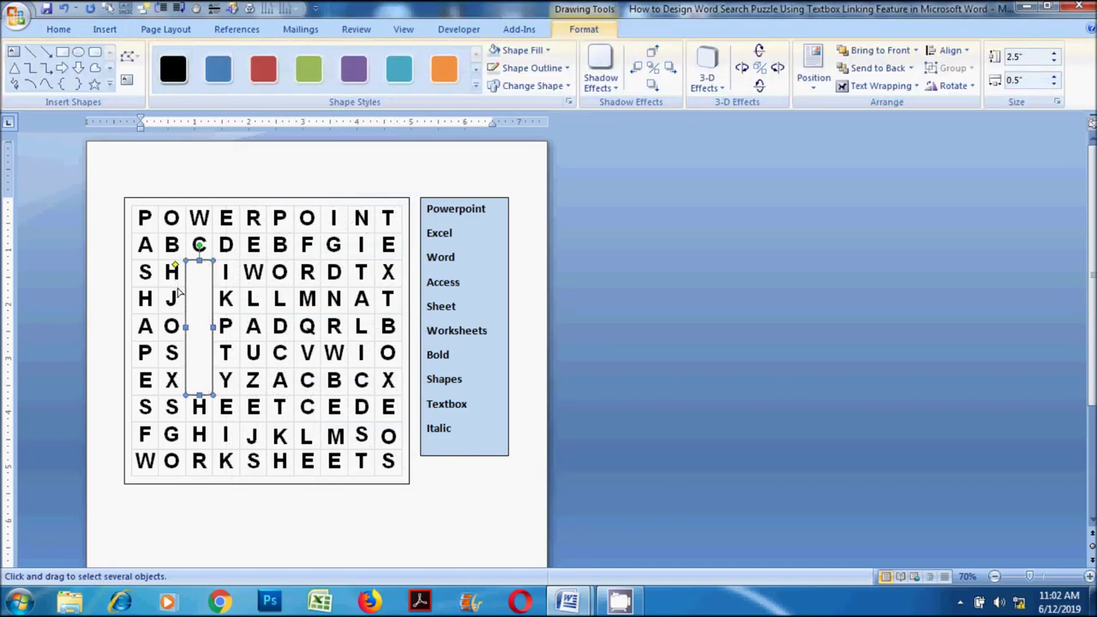
left_click(523, 49)
left_click(523, 189)
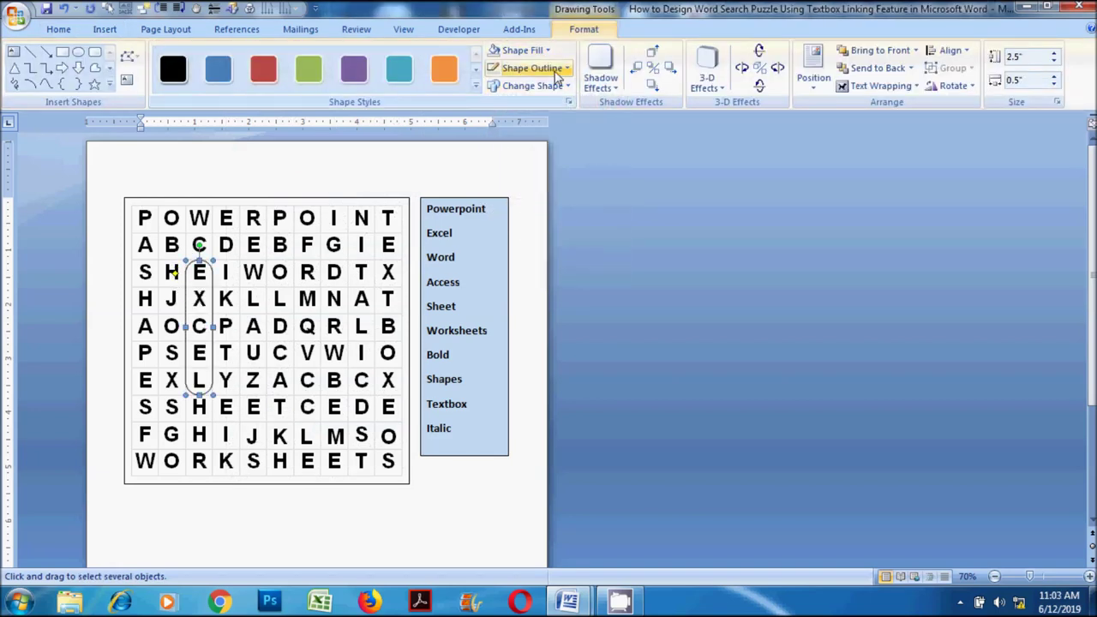
left_click(556, 68)
left_click(507, 189)
left_click(555, 69)
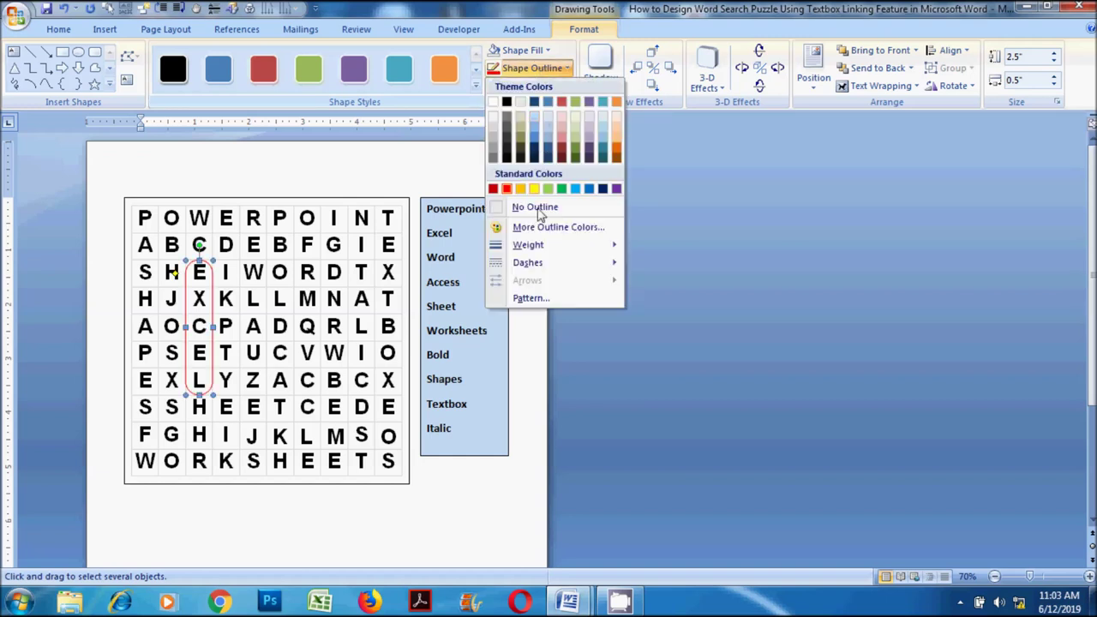
mouse_move(528, 244)
left_click(682, 319)
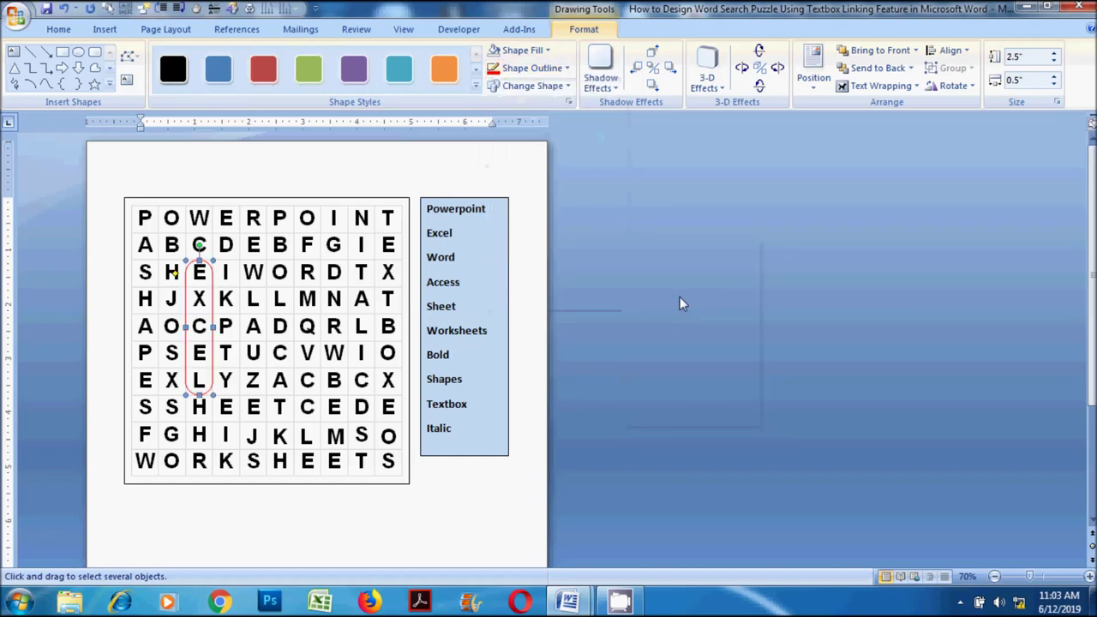
left_click(555, 69)
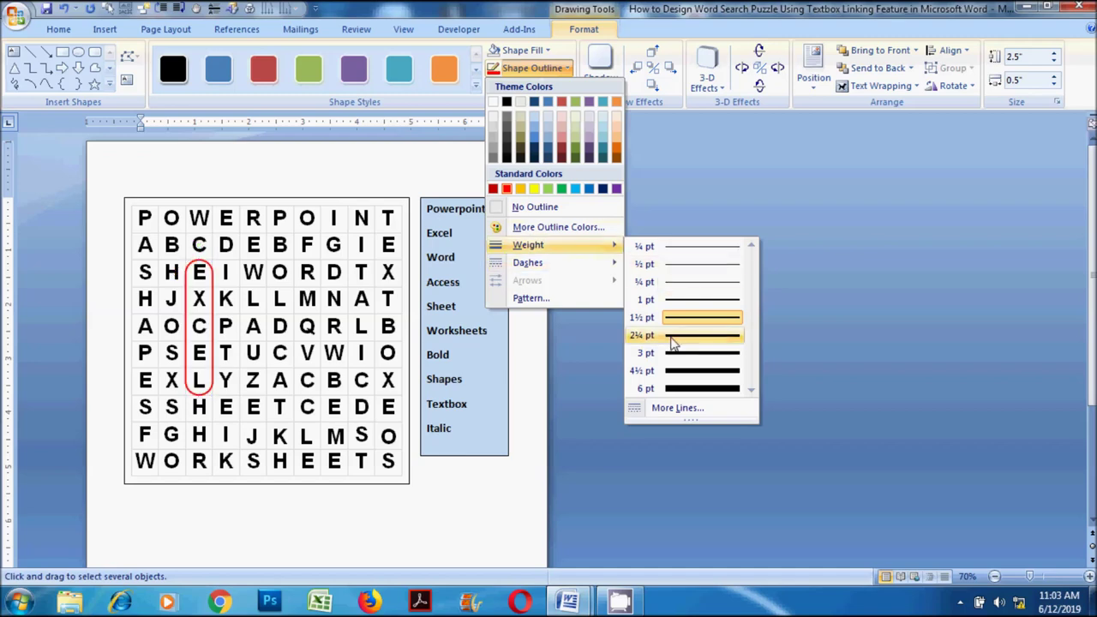
left_click(677, 334)
left_click(526, 285)
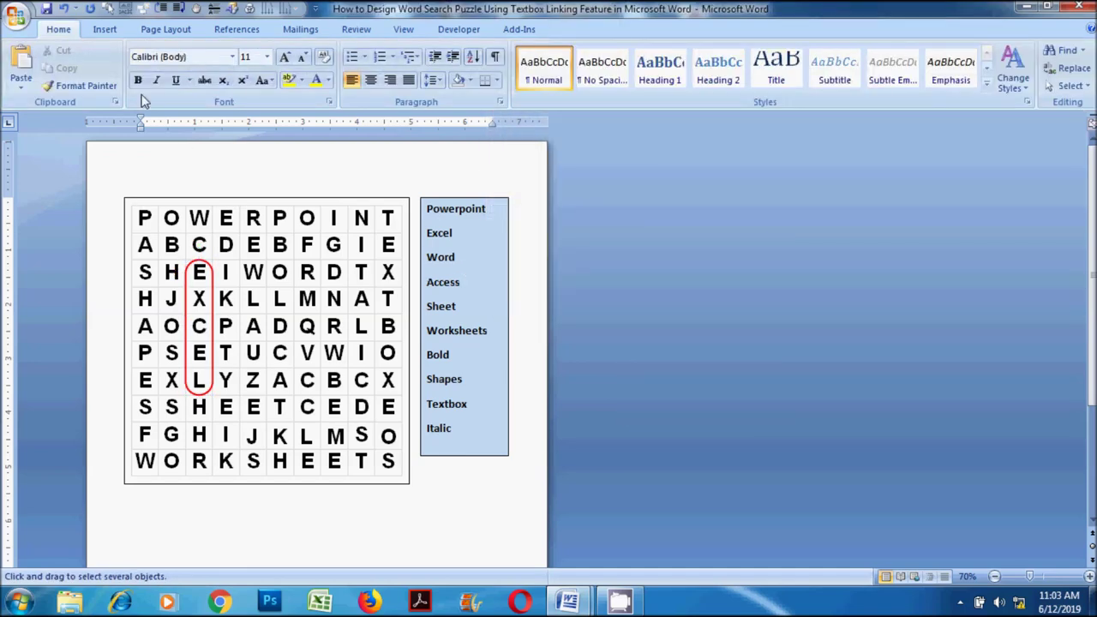
Draw a rounded rectangle around the word WORD and thicken its outline.
left_click(104, 29)
left_click(241, 69)
left_click(315, 122)
left_click_drag(240, 260, 348, 285)
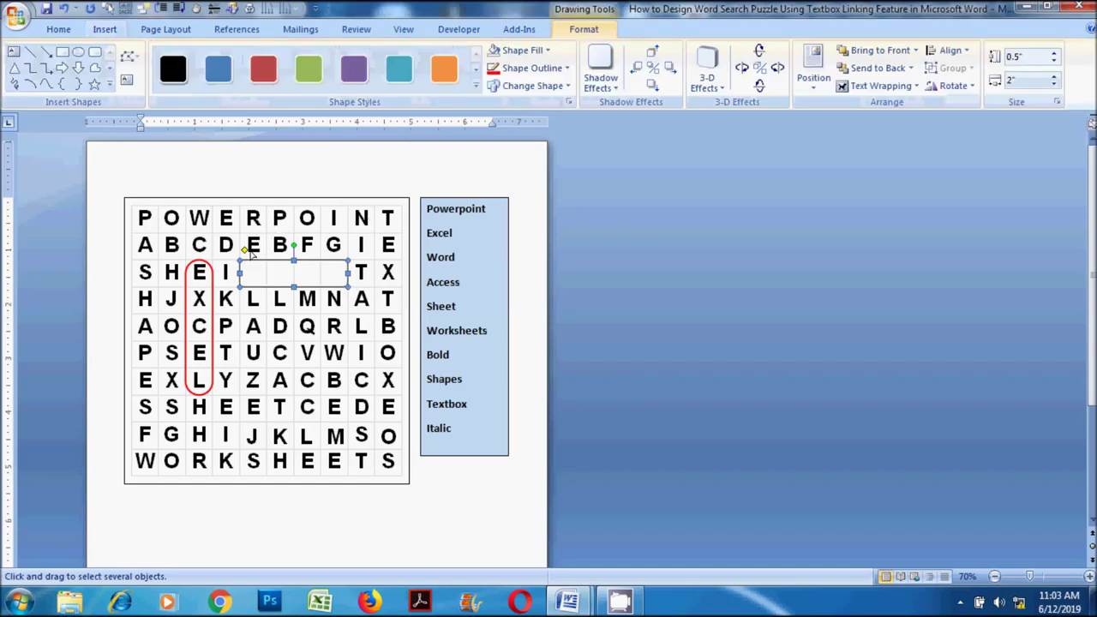
left_click(562, 75)
left_click(671, 340)
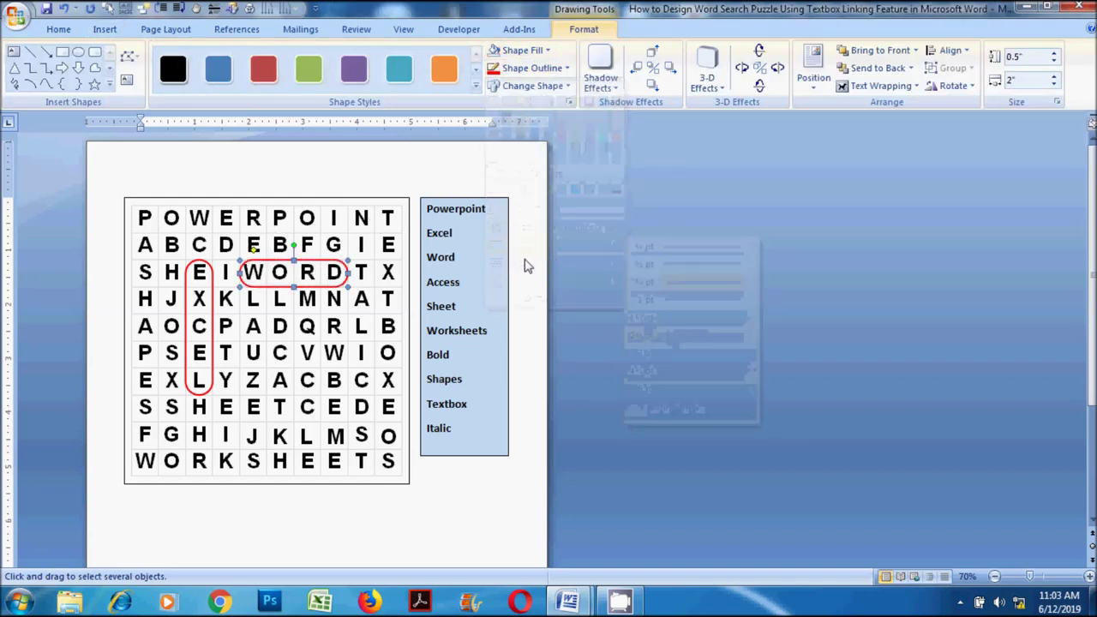
left_click(502, 215)
Recolour the outline of the letter grid box.
left_click(362, 233)
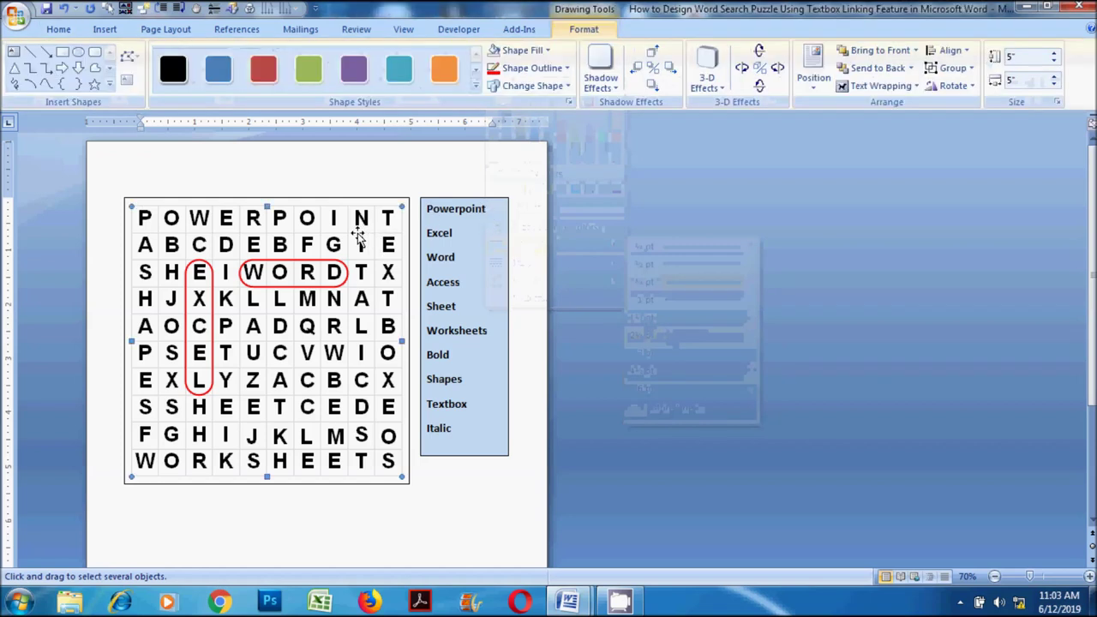
left_click(520, 70)
left_click(496, 114)
left_click(524, 230)
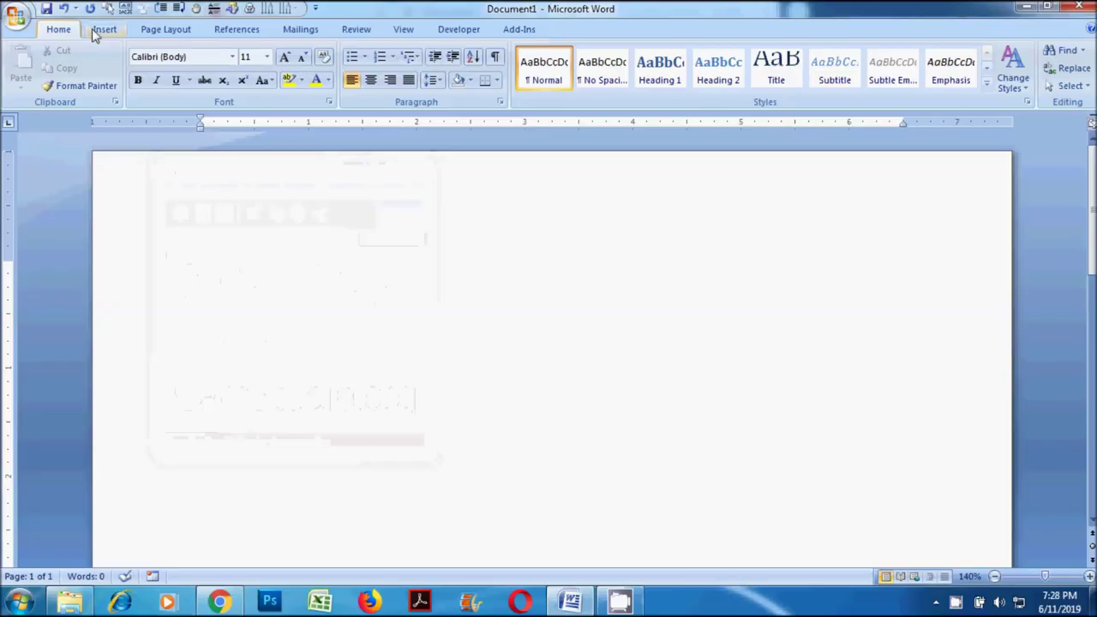
left_click(102, 29)
Insert a Simple Text Box, clear its placeholder text, and size it 0.5" × 0.5".
left_click(654, 89)
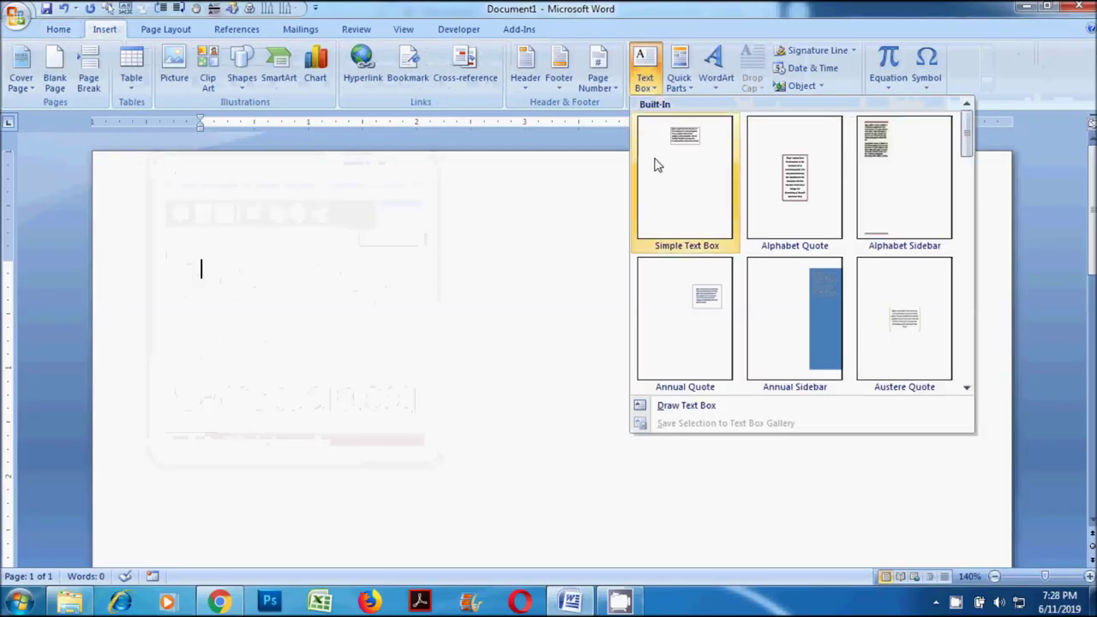
left_click(659, 184)
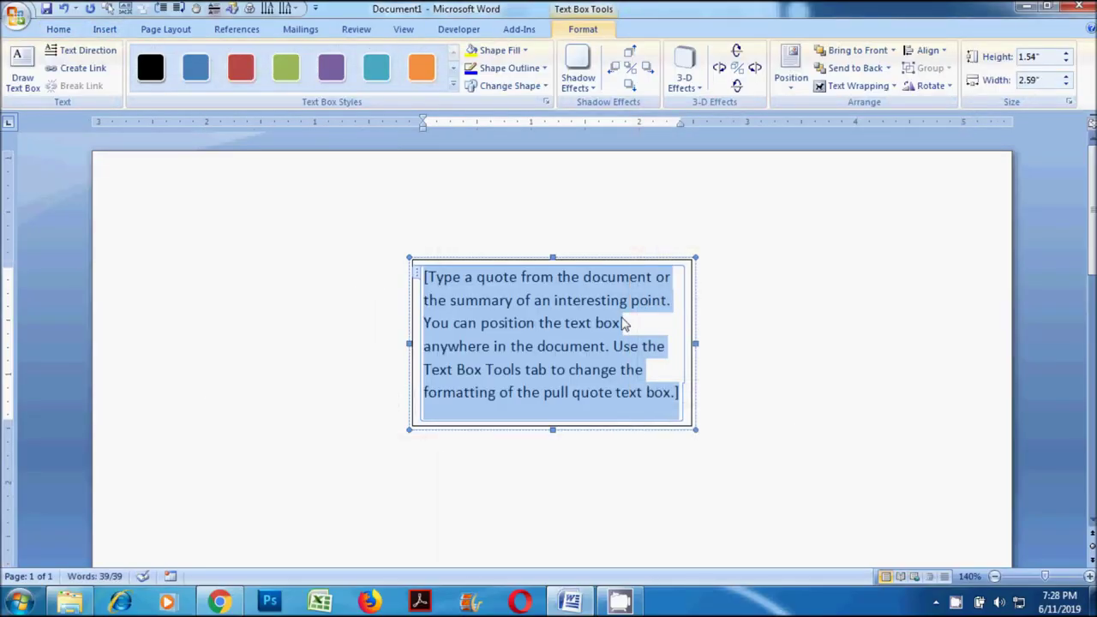
key("Delete")
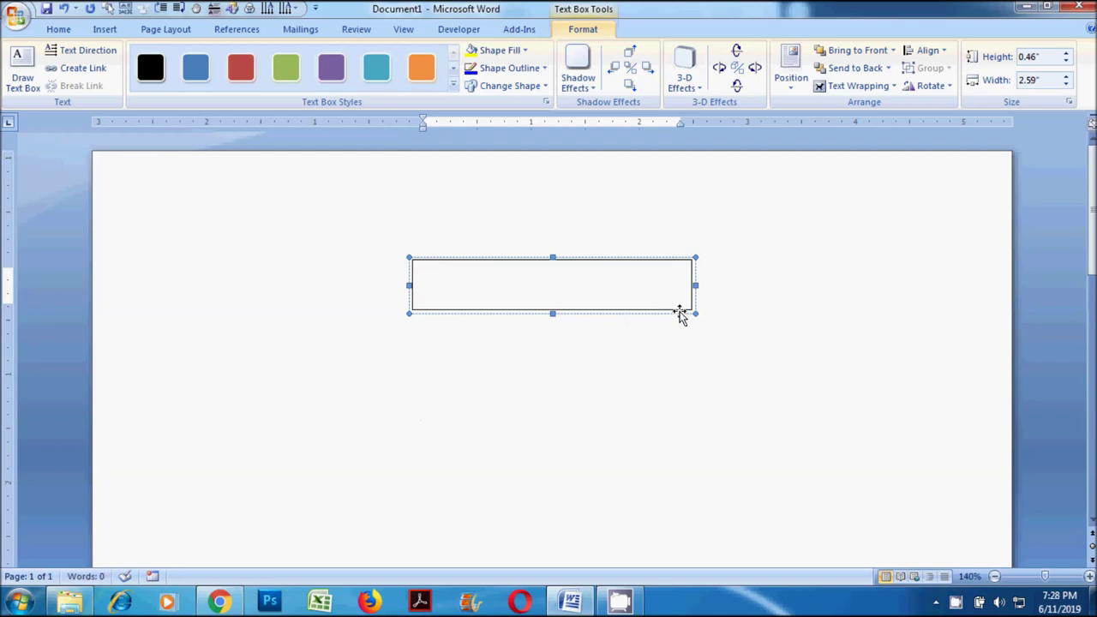
left_click(692, 311)
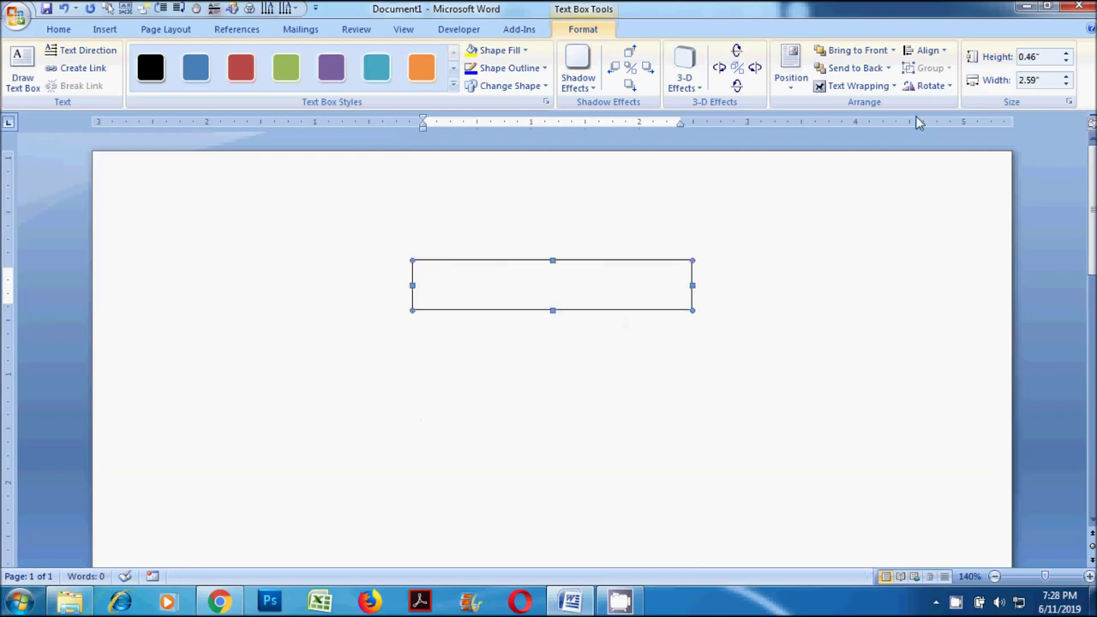
left_click(1039, 57)
type(".5")
left_click(1050, 86)
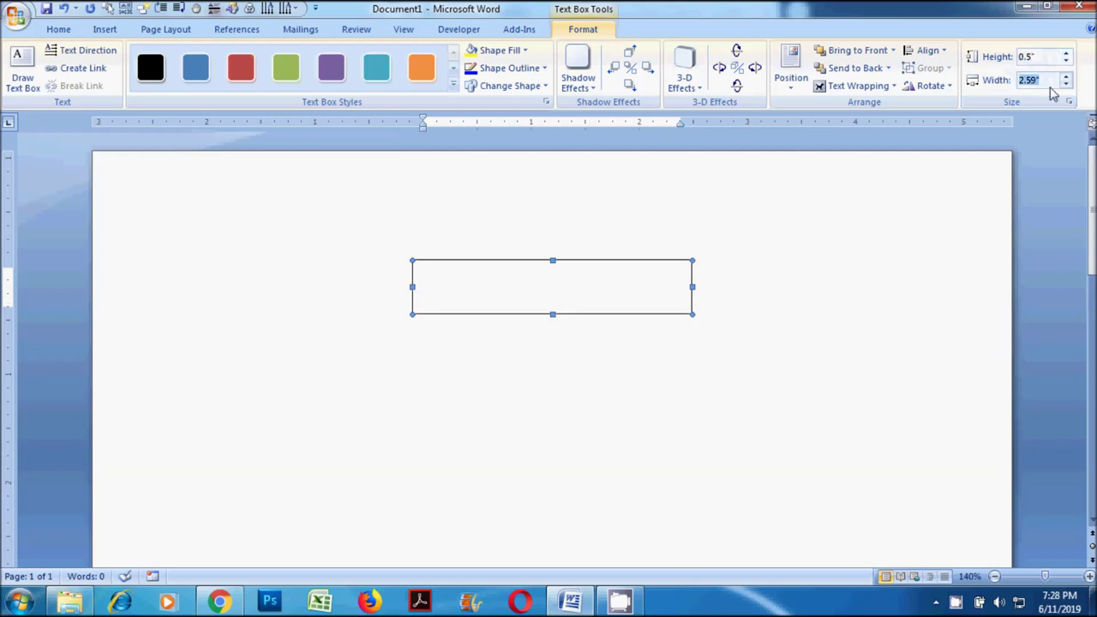
type(".5")
key("Return")
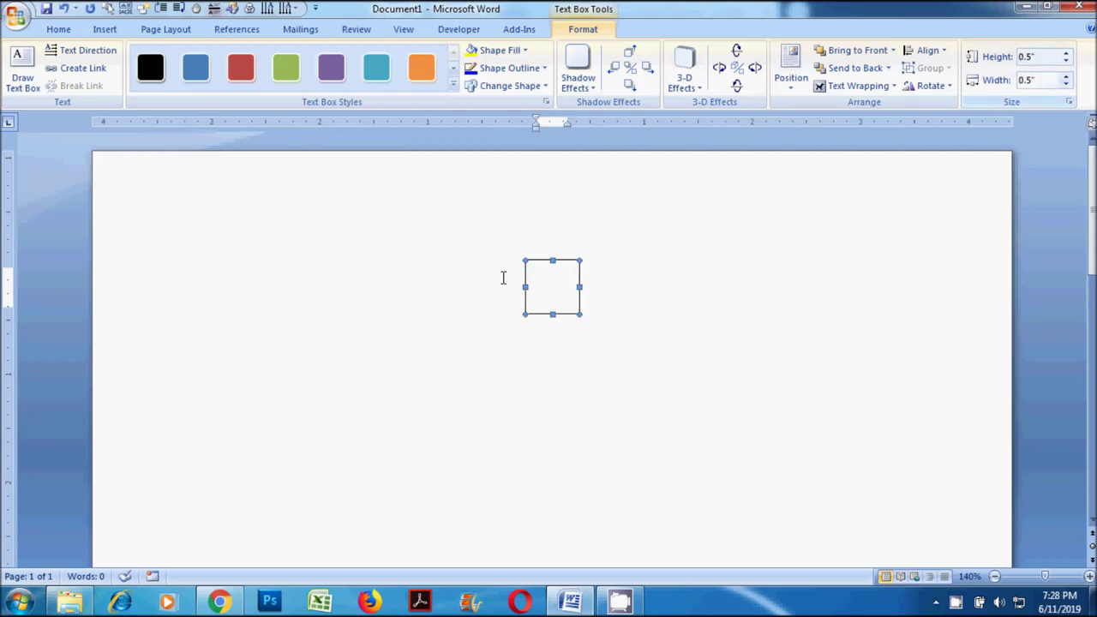
left_click(566, 296)
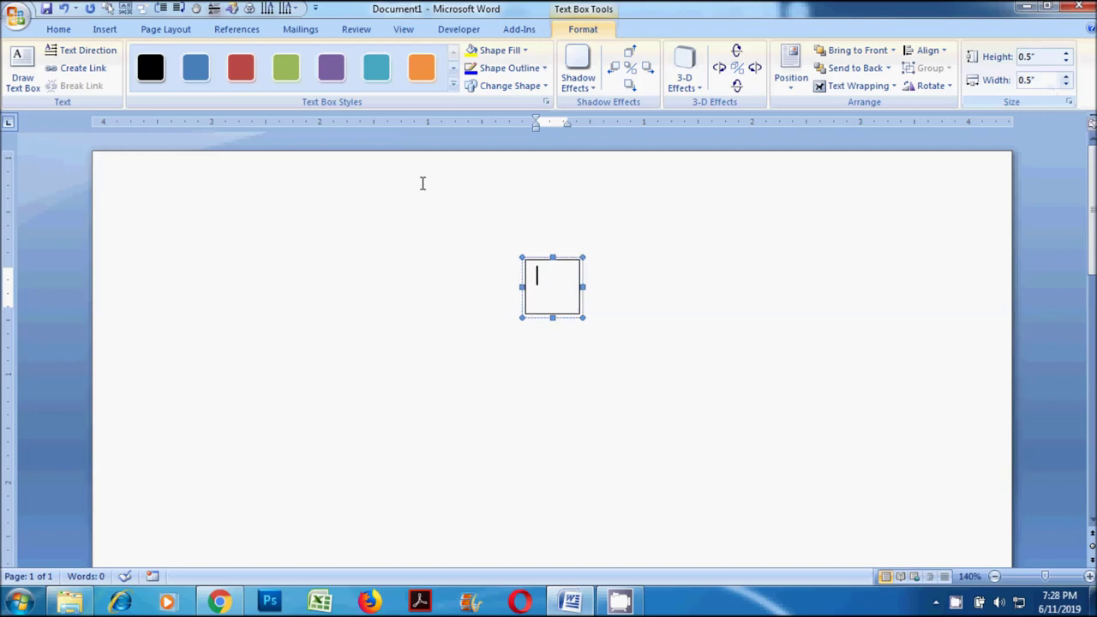
left_click(61, 30)
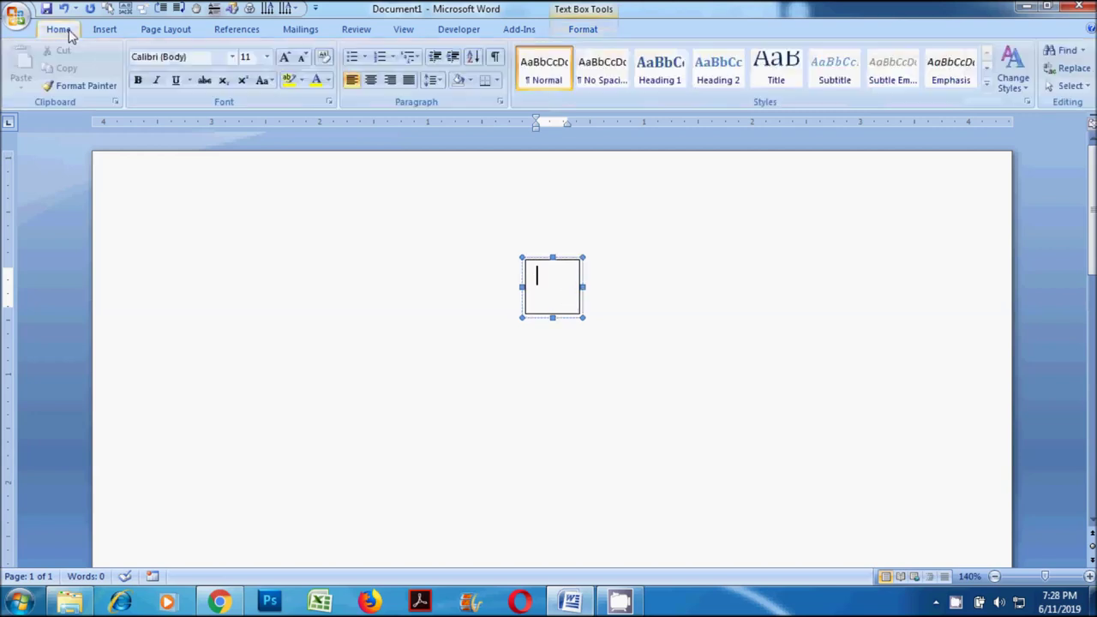
Set the text box's font size to 26 pt.
left_click(266, 58)
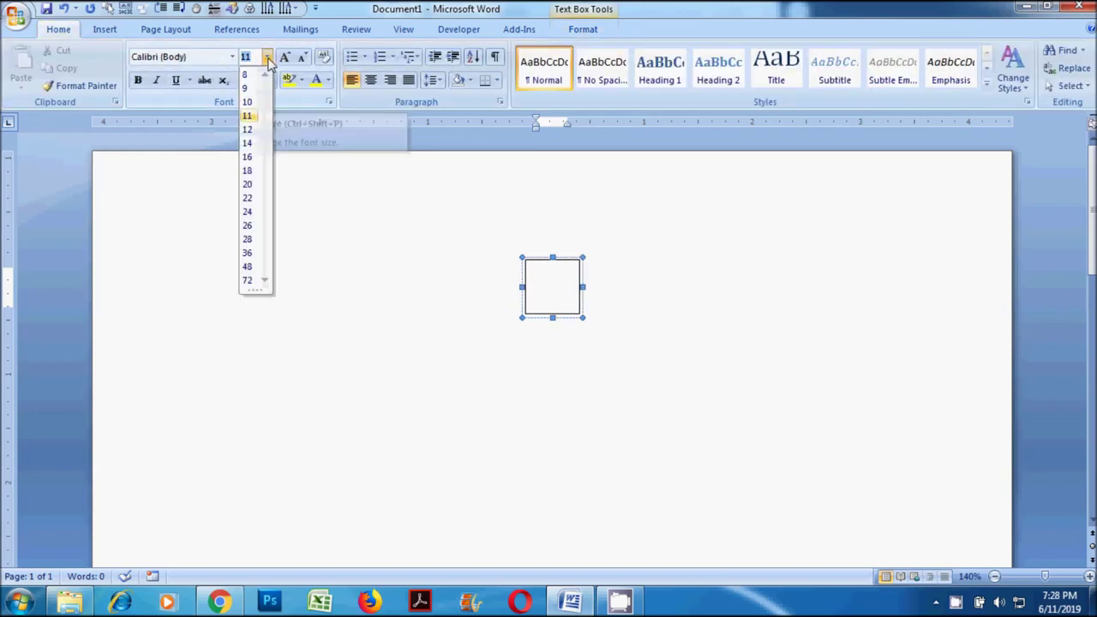
left_click(247, 238)
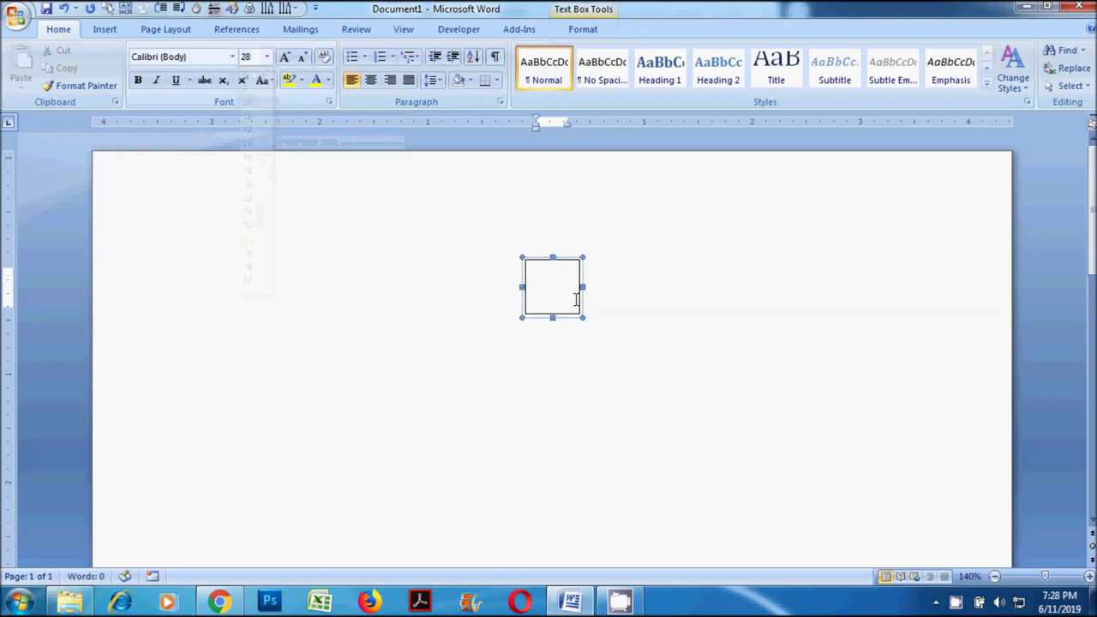
left_click(267, 57)
left_click(250, 225)
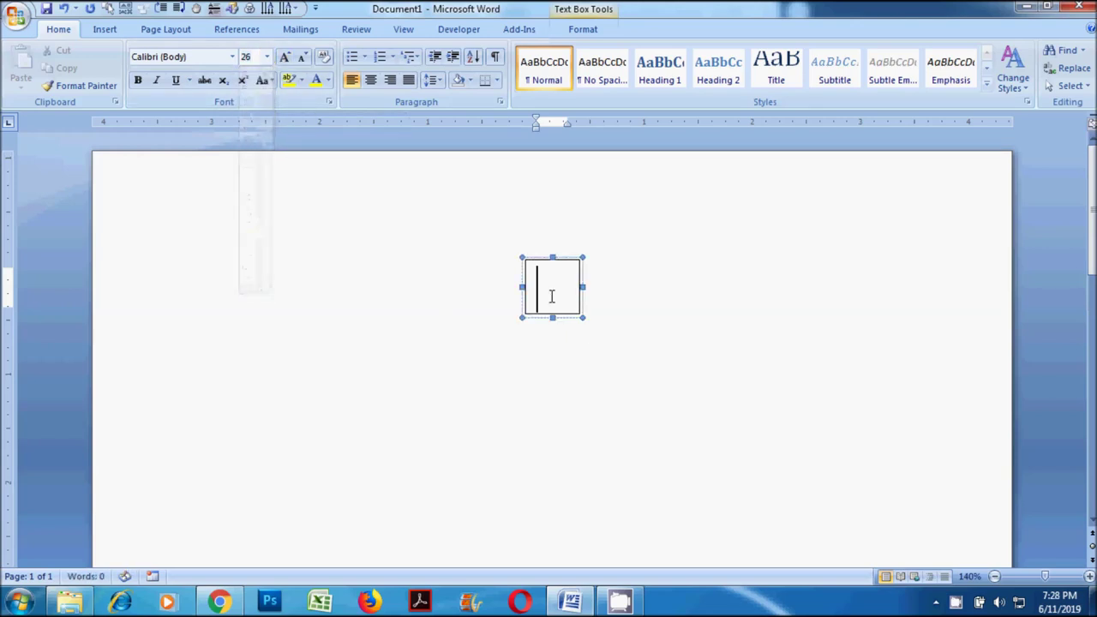
Drag the square box to the left side of the page and test typing inside it.
left_click_drag(558, 258, 562, 259)
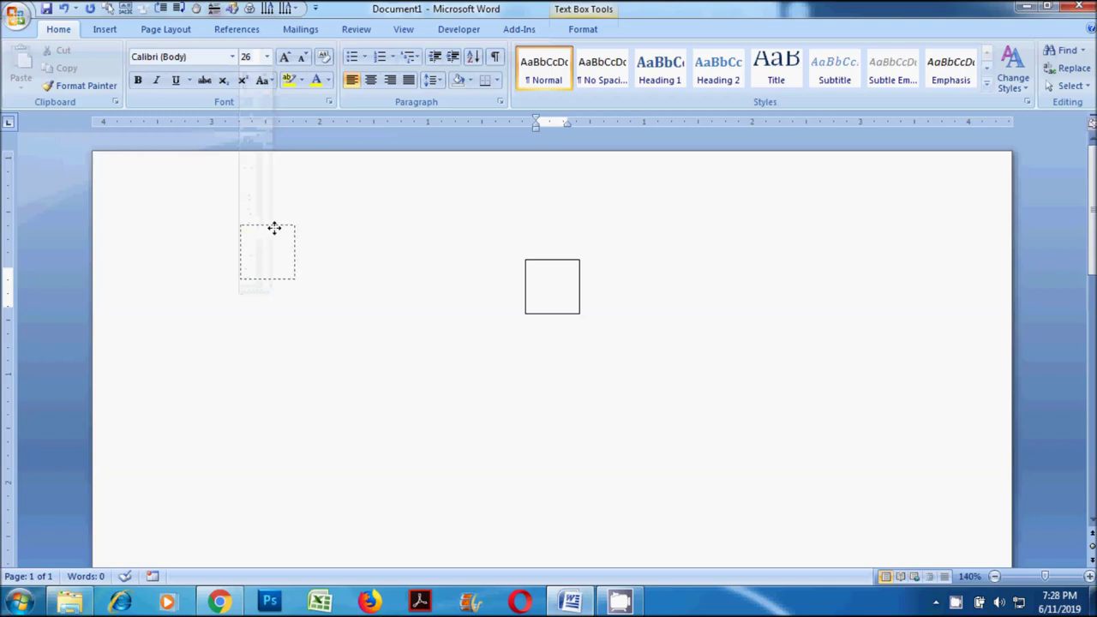
left_click_drag(274, 228, 289, 256)
left_click(283, 279)
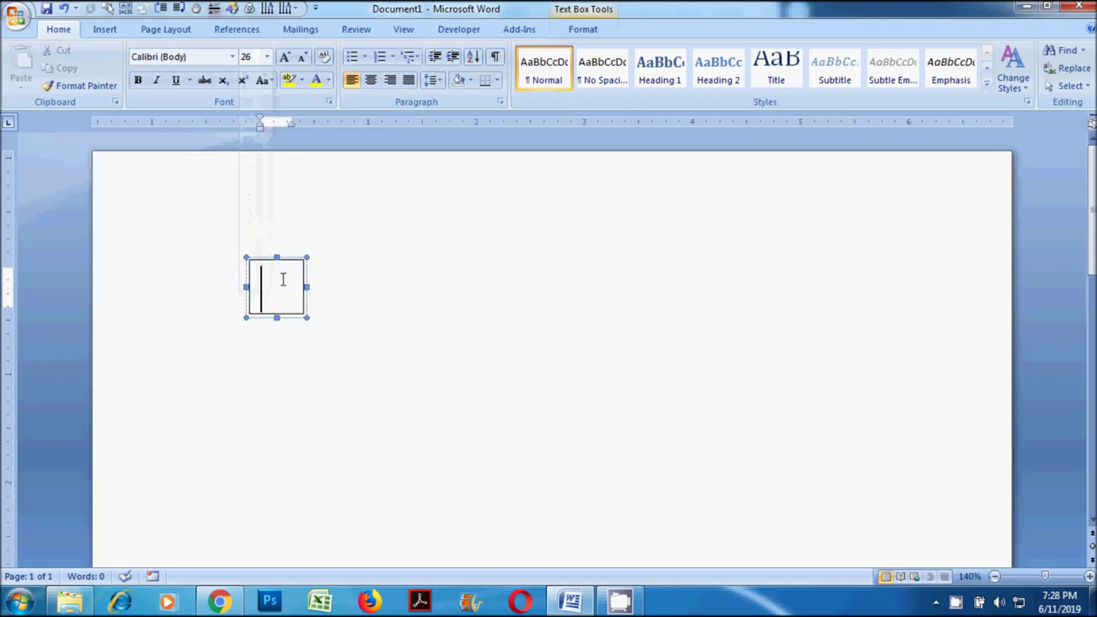
left_click(267, 57)
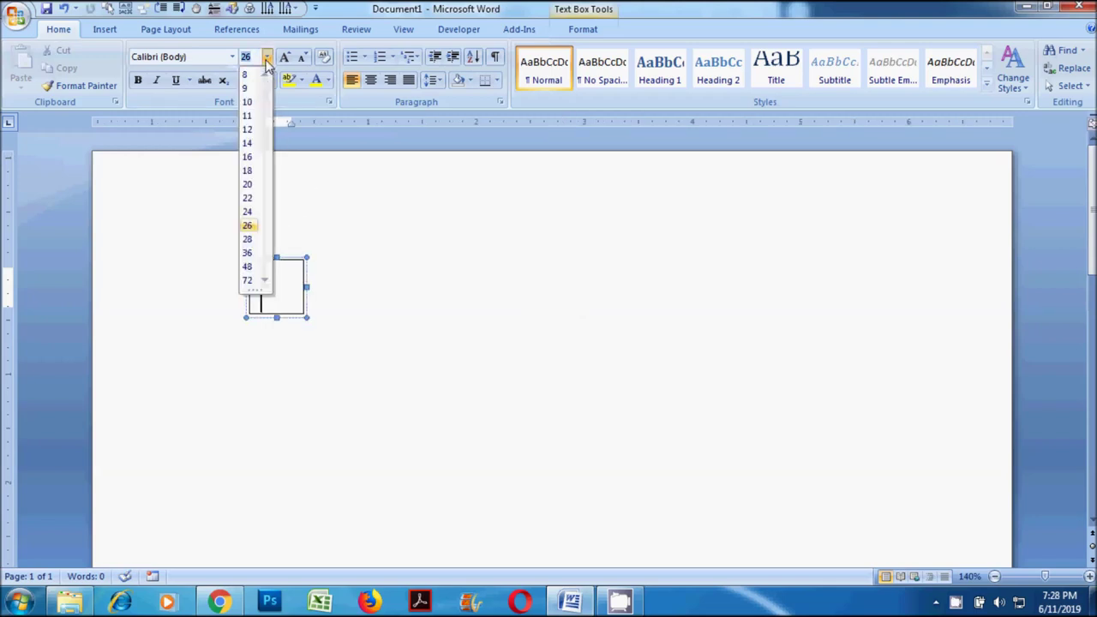
left_click(285, 280)
type("p")
key("BackSpace")
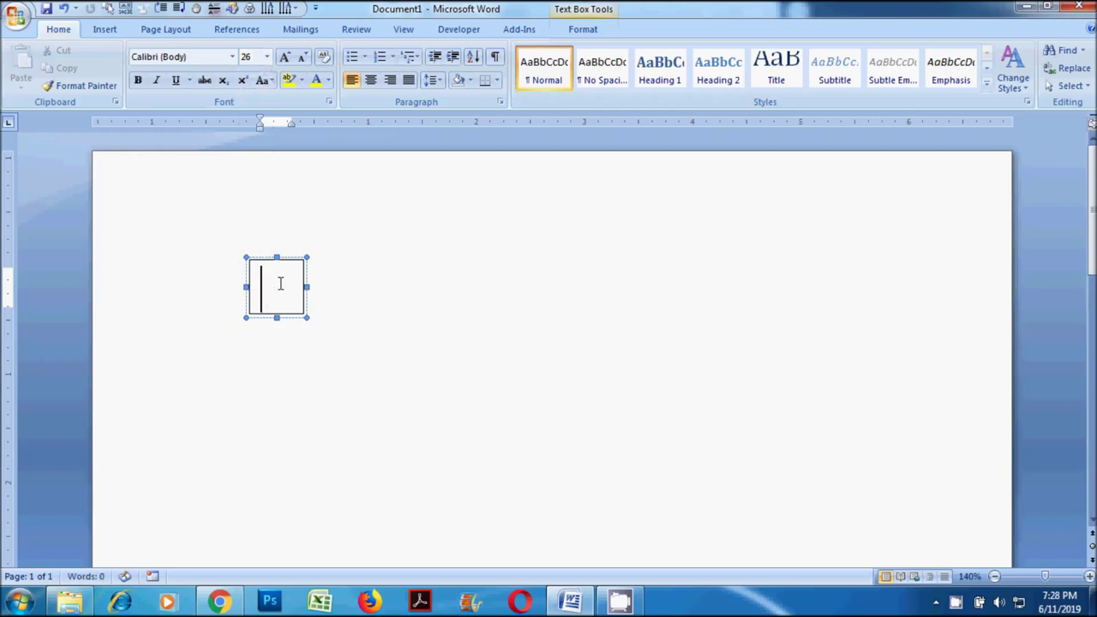
type("P")
key("BackSpace")
In Format Text Box, centre the text vertically and set left and bottom margins to 0.
right_click(299, 261)
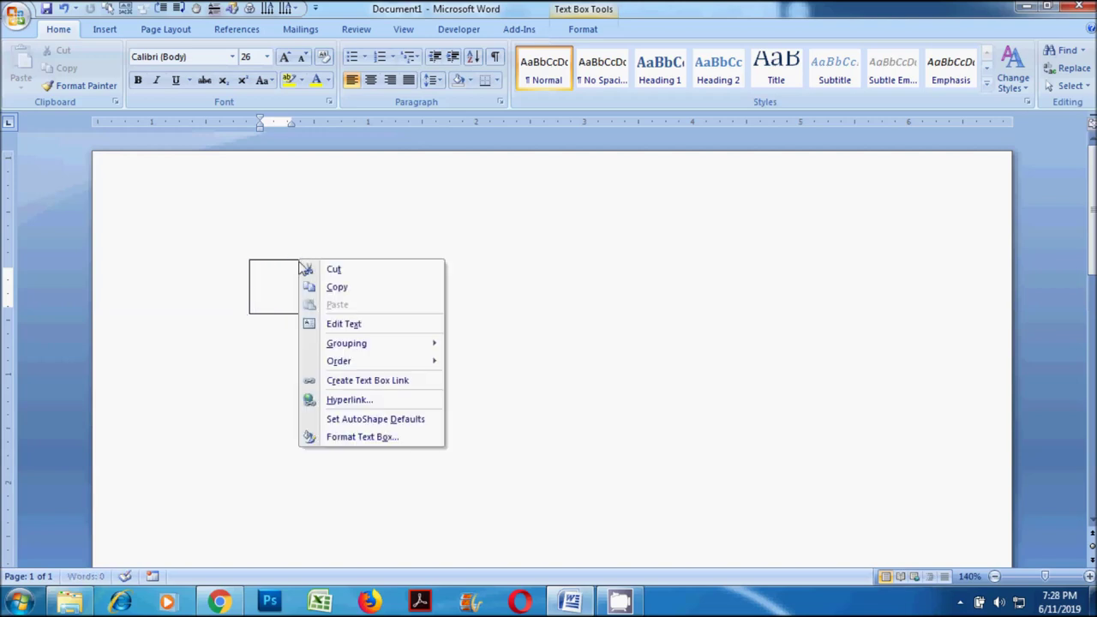
left_click(276, 312)
right_click(282, 314)
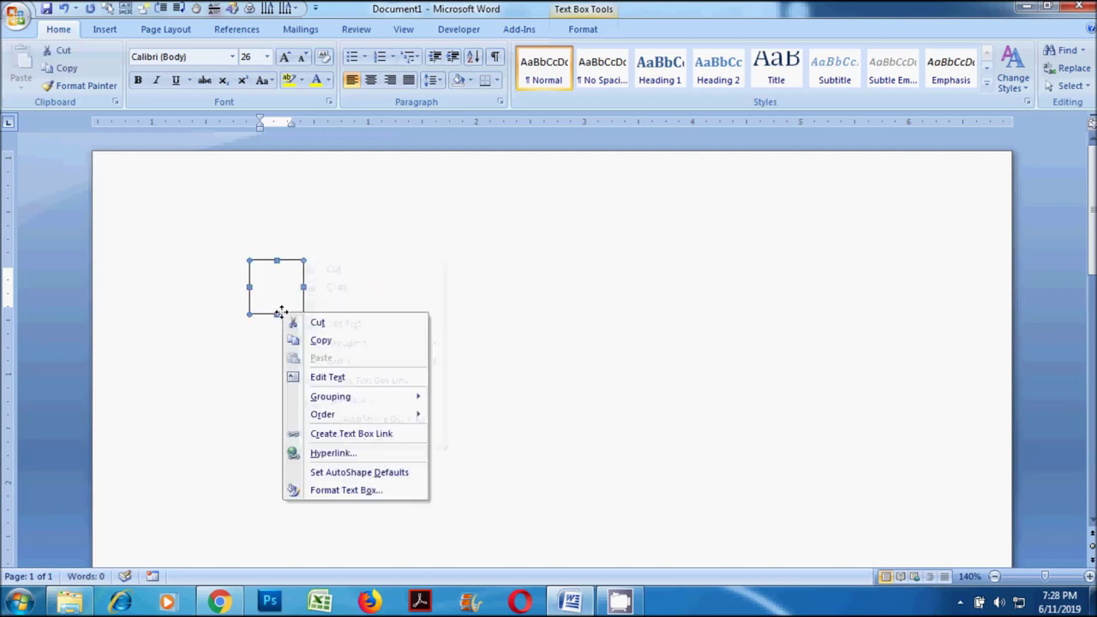
left_click(349, 490)
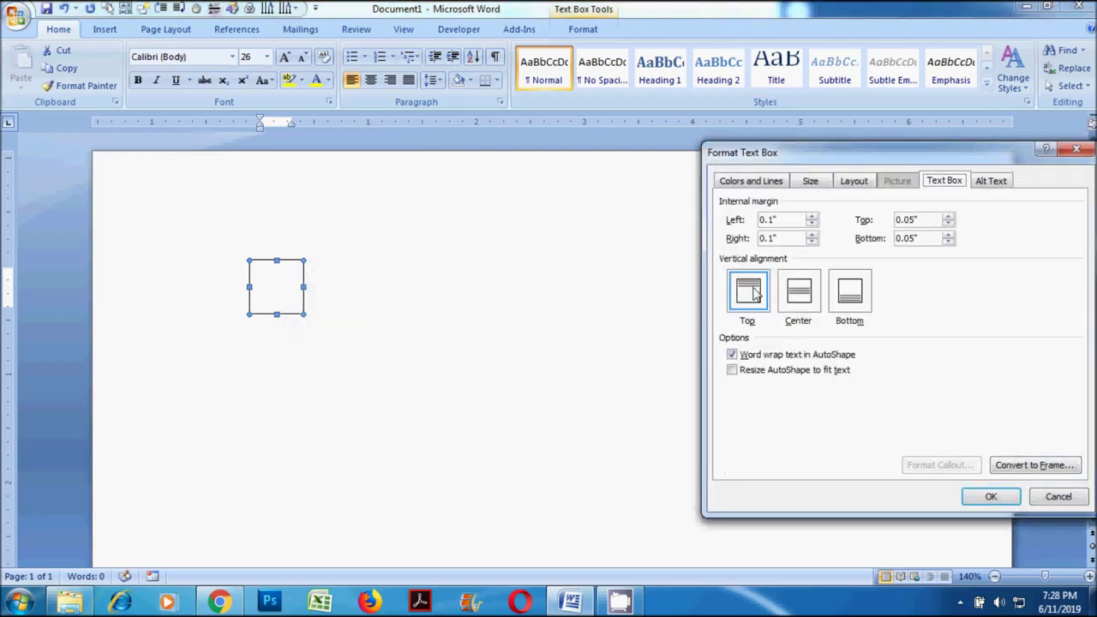
left_click(798, 293)
left_click_drag(803, 219, 697, 210)
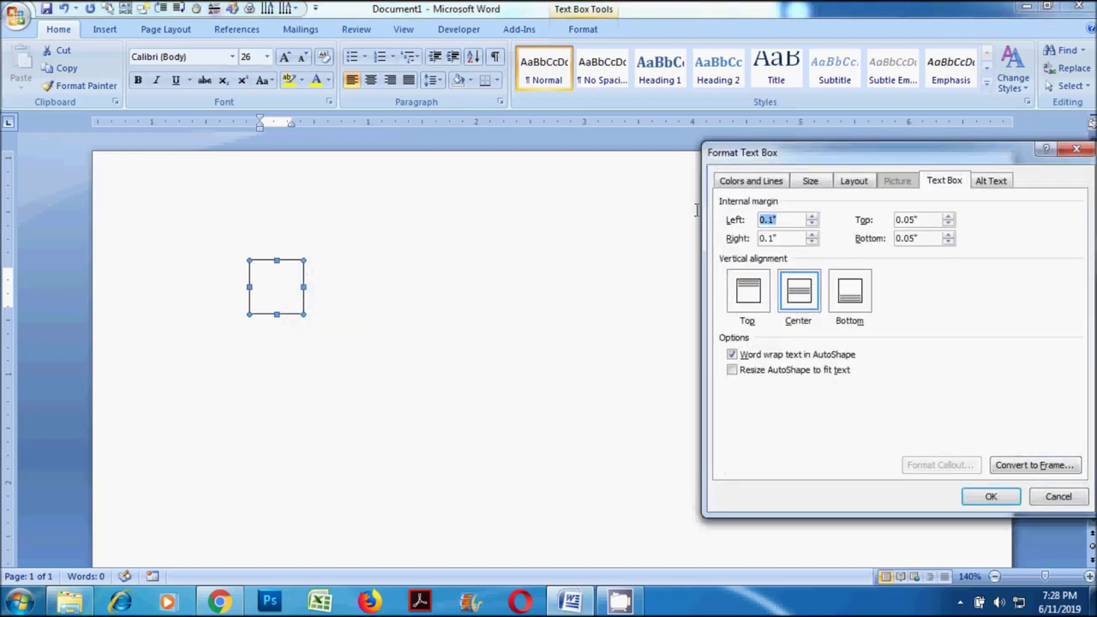
type("0")
left_click_drag(922, 238, 841, 230)
type("0")
left_click(987, 499)
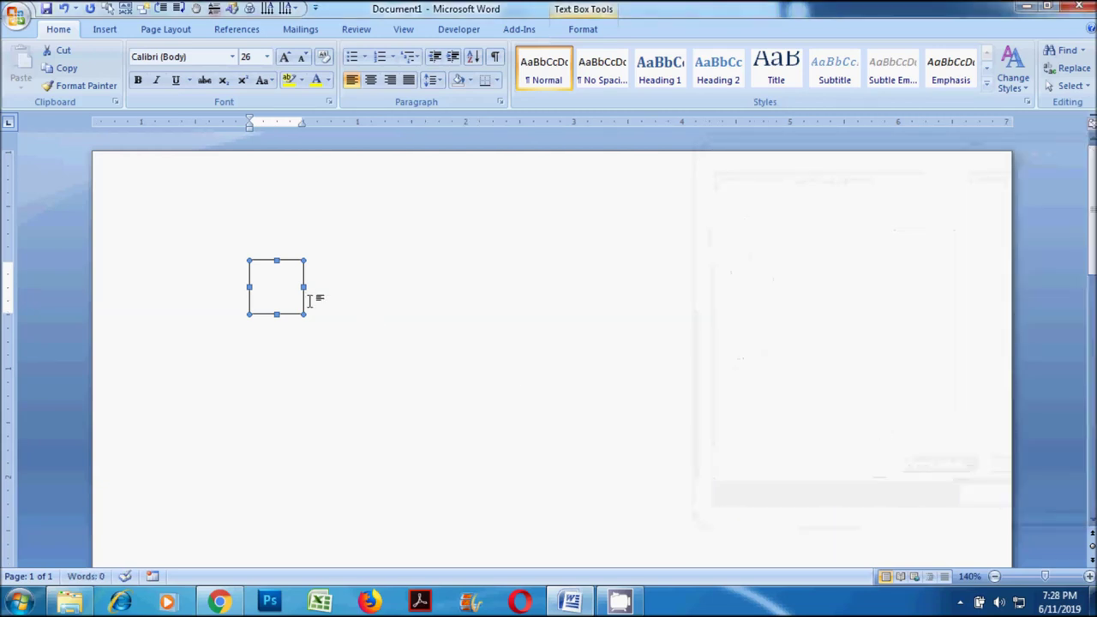
Nudge the box slightly up-left and centre-align its text.
left_click_drag(287, 261, 270, 246)
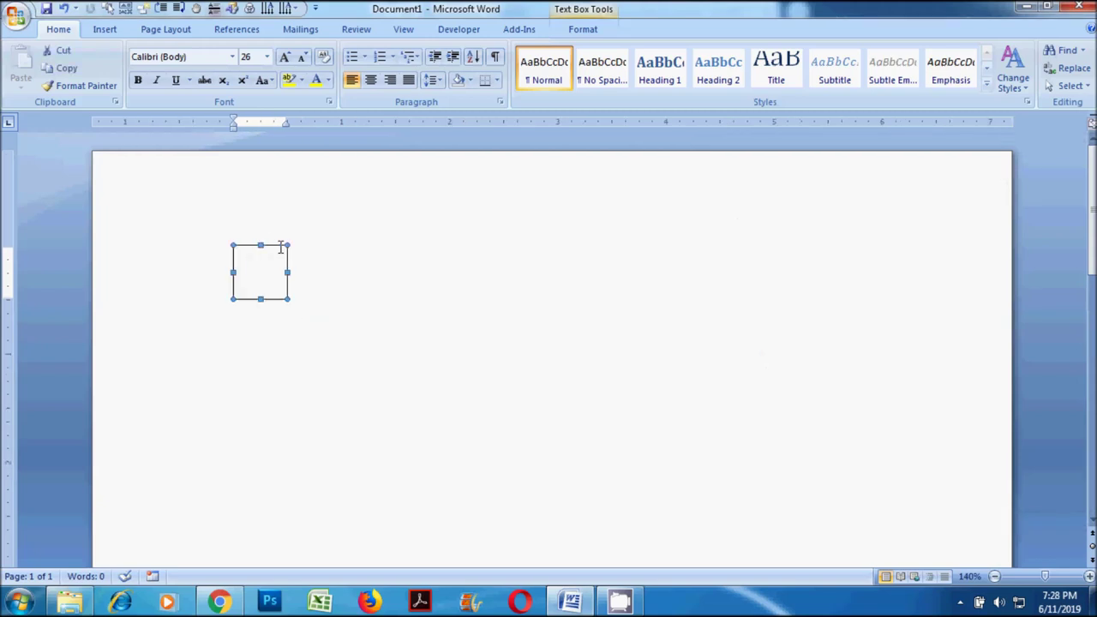
left_click(369, 80)
left_click(268, 273)
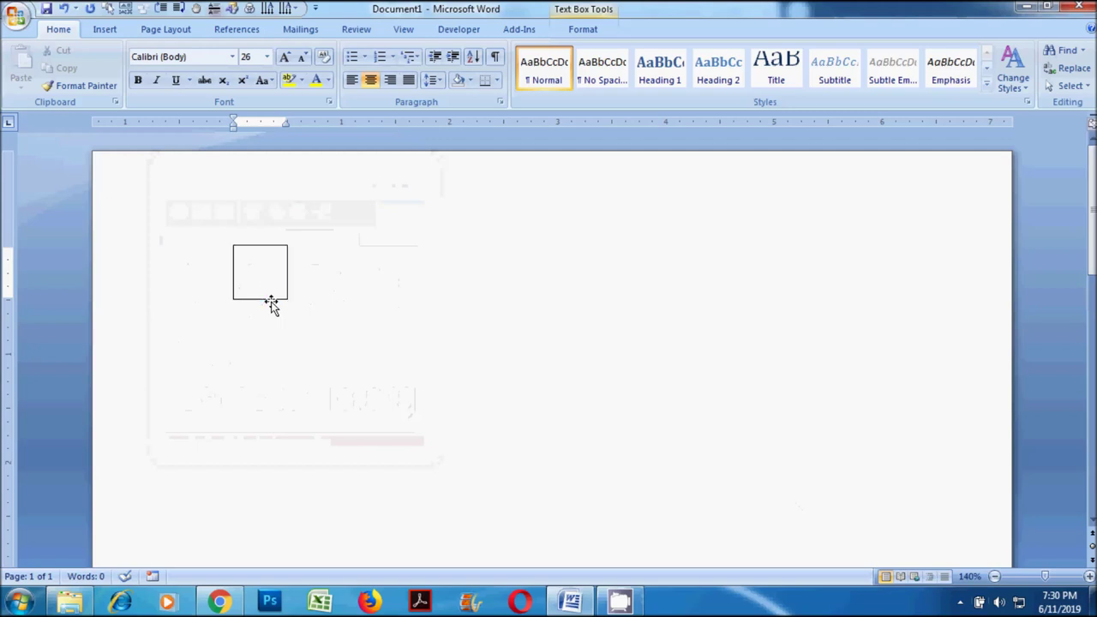
Ctrl-drag copies of the box and box pairs rightward until the row has ten cells.
left_click_drag(271, 306, 324, 307)
left_click(268, 278, "shift")
left_click_drag(307, 306, 416, 307)
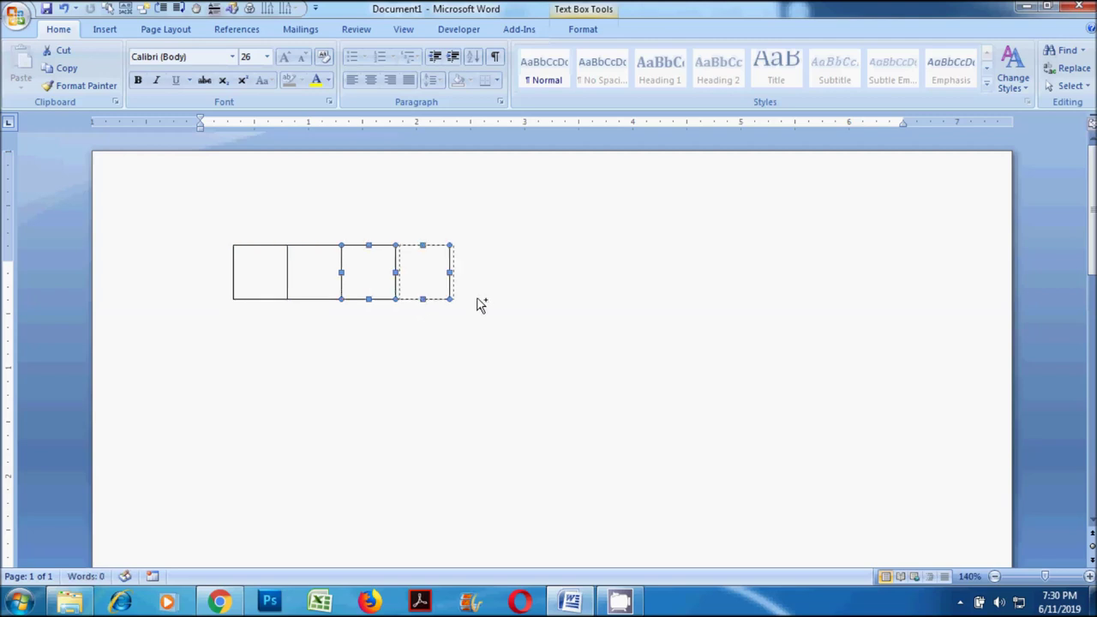
left_click_drag(480, 304, 520, 306)
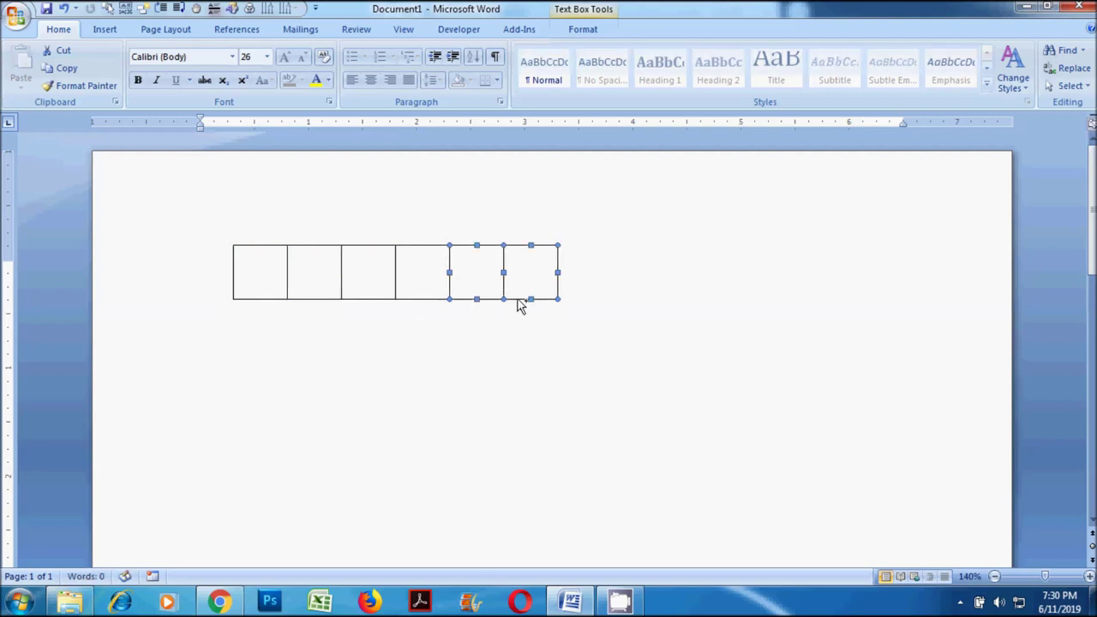
left_click_drag(622, 311, 634, 306)
left_click(641, 304)
left_click(612, 287)
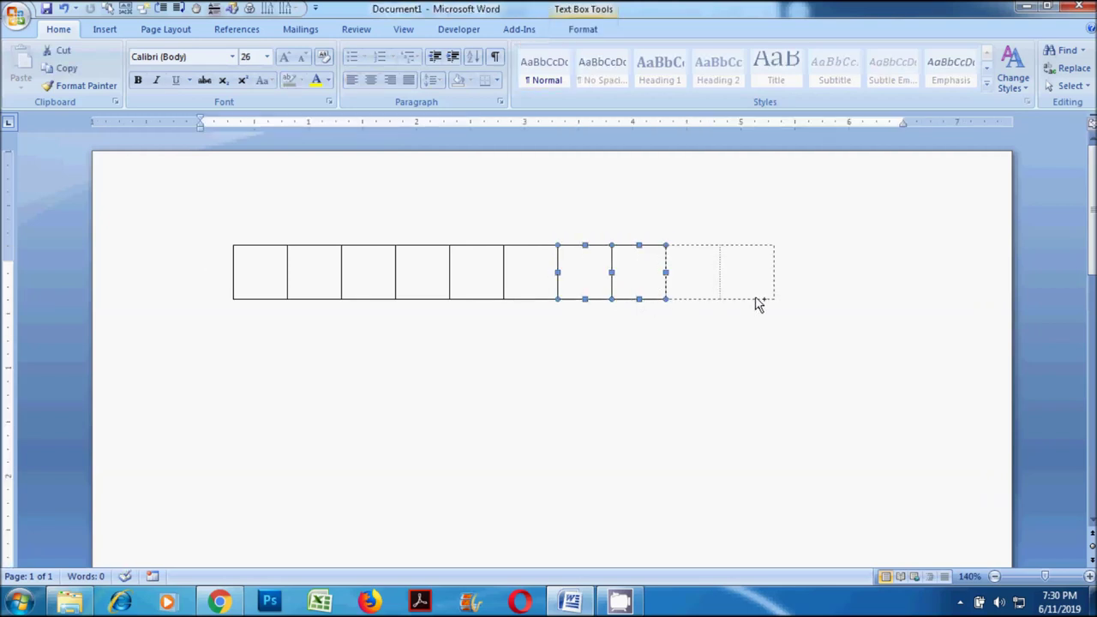
left_click_drag(721, 304, 754, 304)
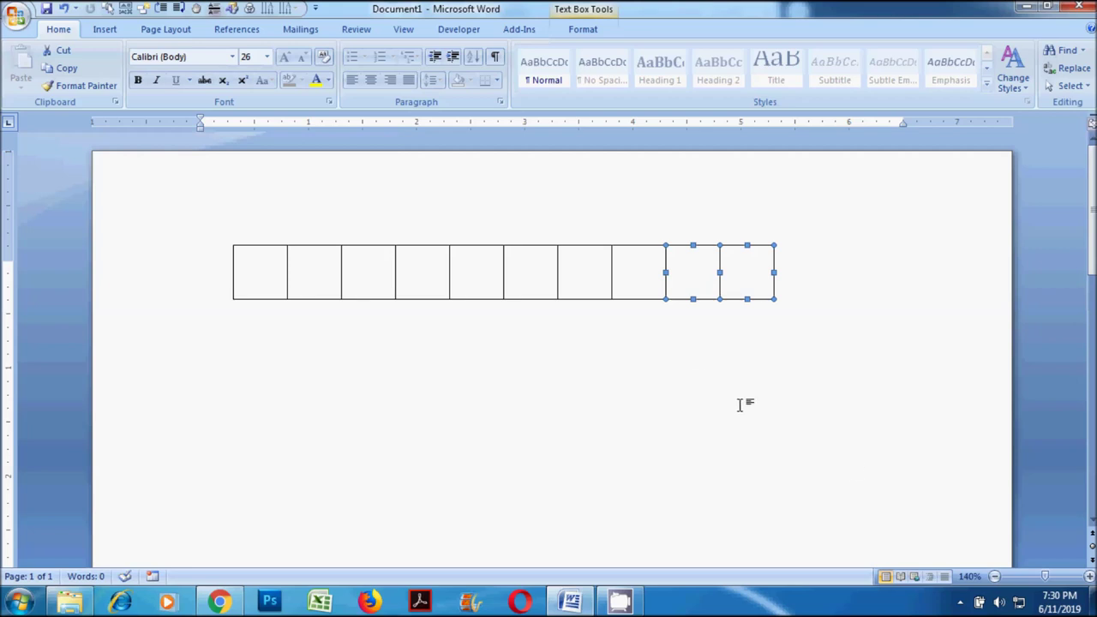
left_click(260, 273)
left_click(1070, 86)
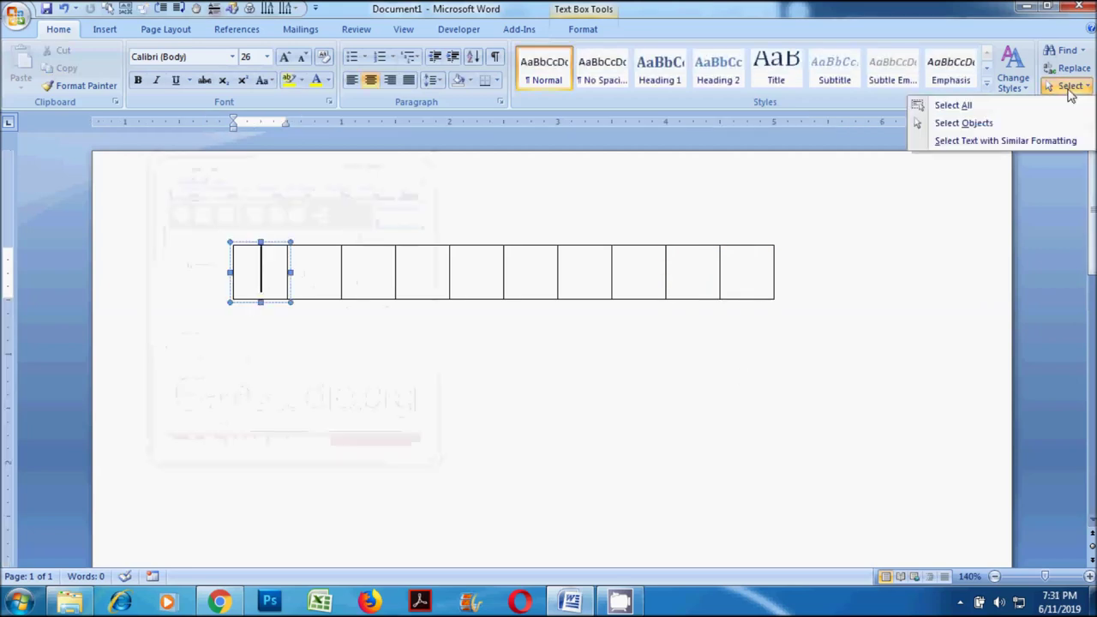
Select the ten-box row and Ctrl-drag copies downward to build four rows.
left_click(964, 122)
left_click_drag(208, 225, 840, 374)
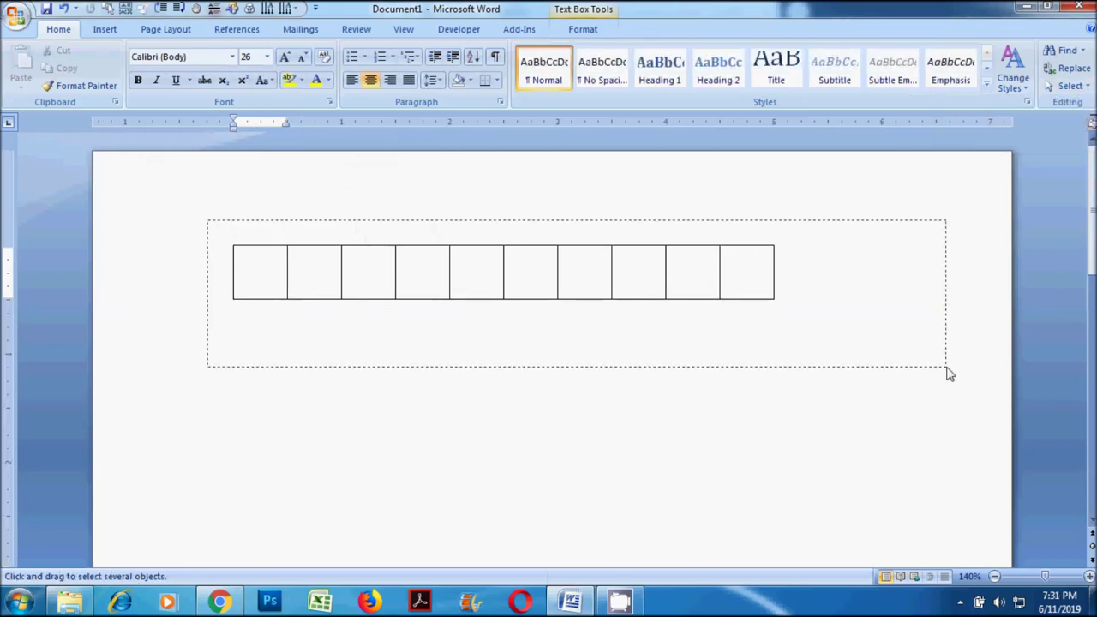
left_click_drag(243, 303, 243, 358)
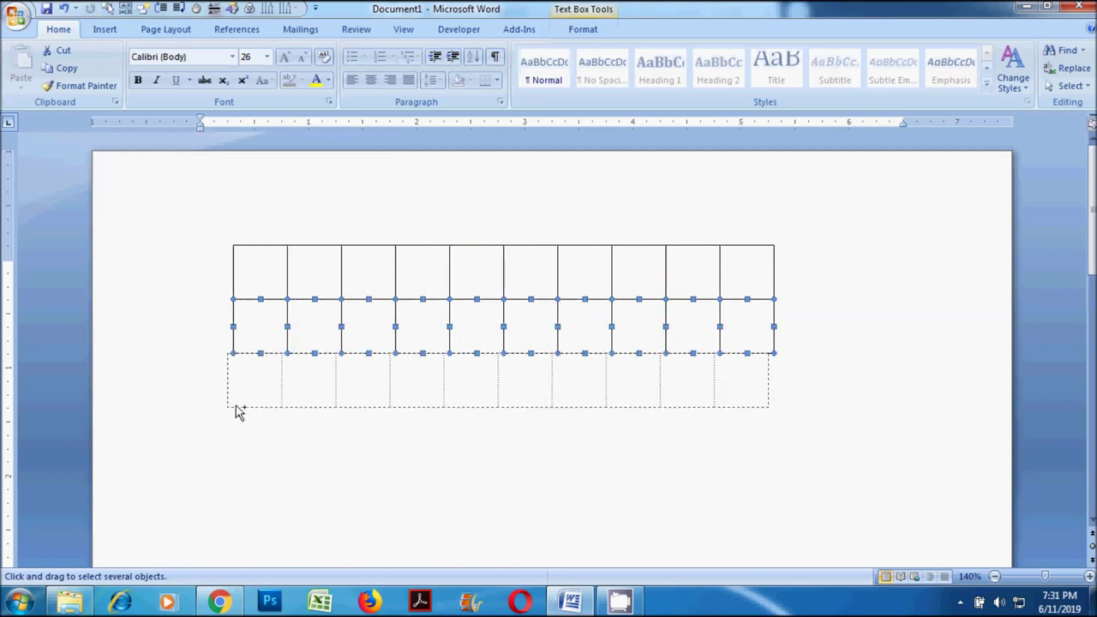
left_click_drag(244, 364, 246, 418)
scroll(258, 386, "down", 2)
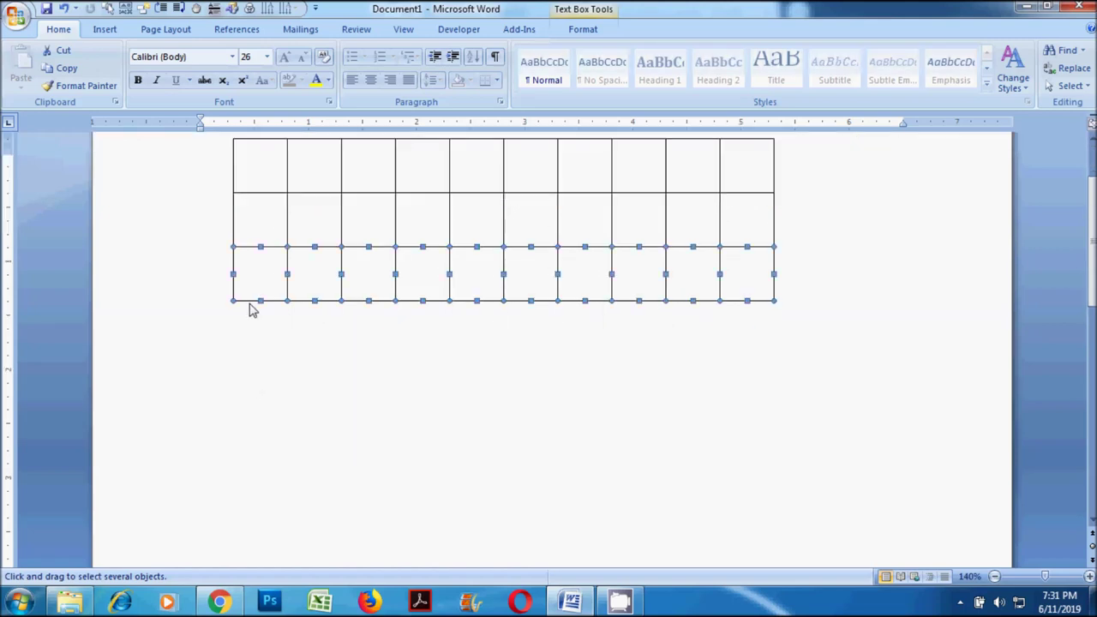
left_click_drag(252, 305, 247, 359)
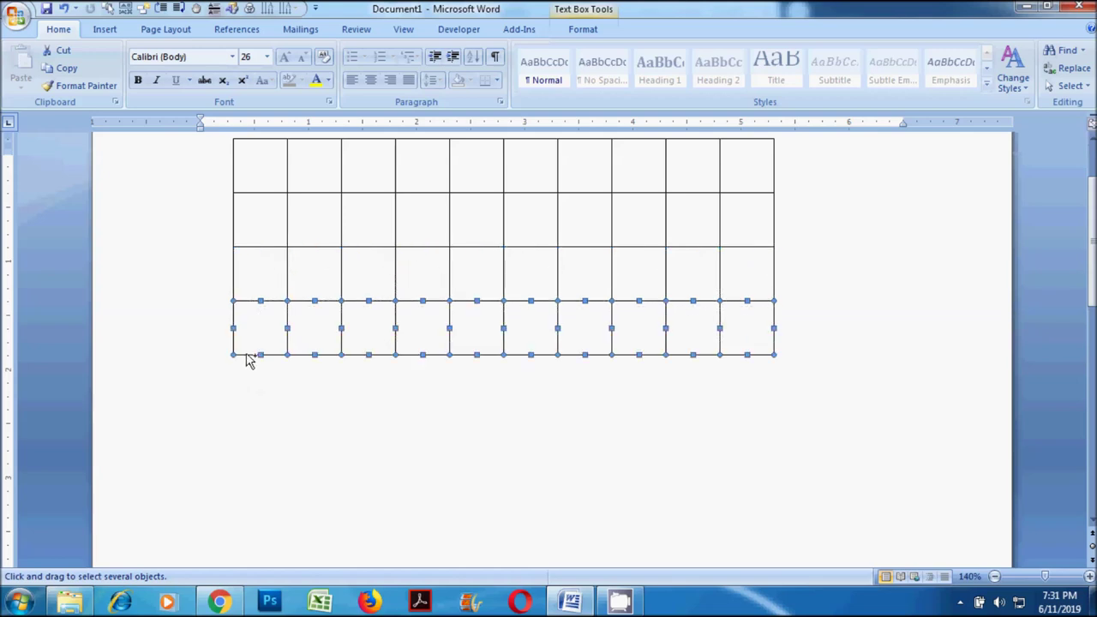
left_click_drag(247, 359, 247, 411)
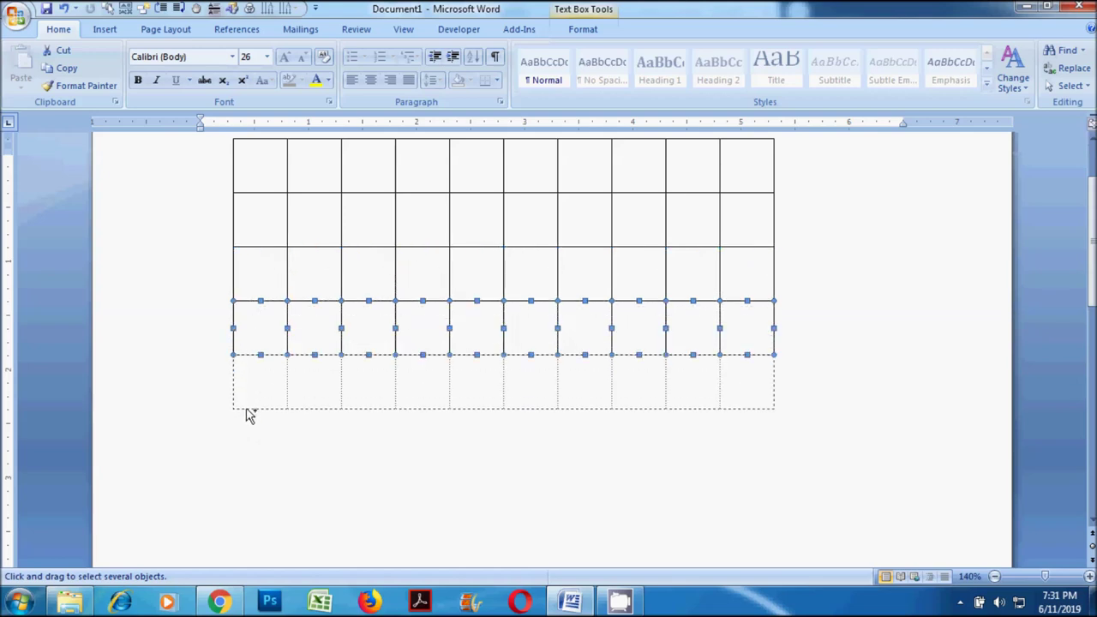
scroll(249, 343, "up", 1)
Select the whole grid and copy its rows below to extend it to six or more rows.
left_click_drag(211, 175, 819, 513)
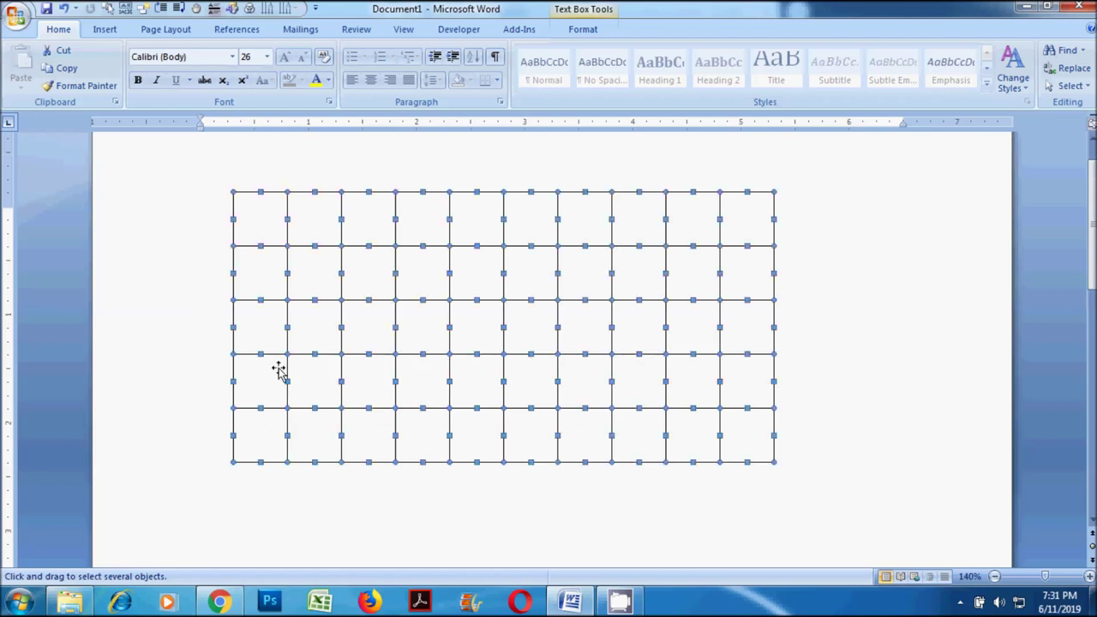
scroll(266, 360, "down", 3)
scroll(261, 286, "down", 2)
mouse_move(264, 191)
left_mouse_down()
mouse_move(264, 456)
mouse_move(266, 447)
left_mouse_up()
left_click(828, 332)
scroll(637, 337, "up", 2)
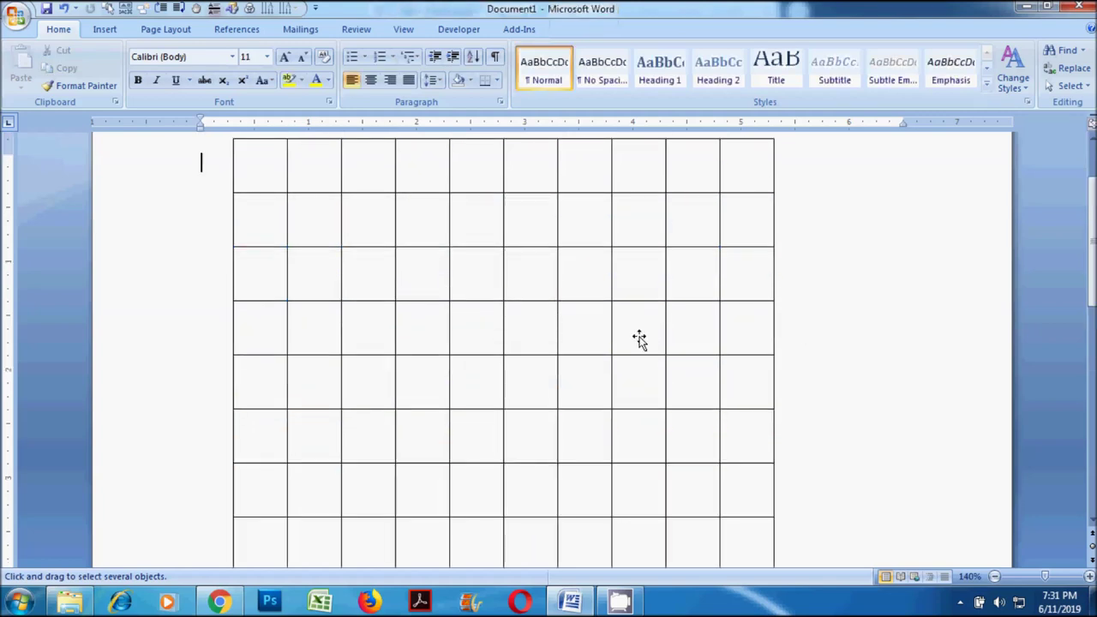
scroll(639, 339, "up", 2)
scroll(481, 316, "down", 1)
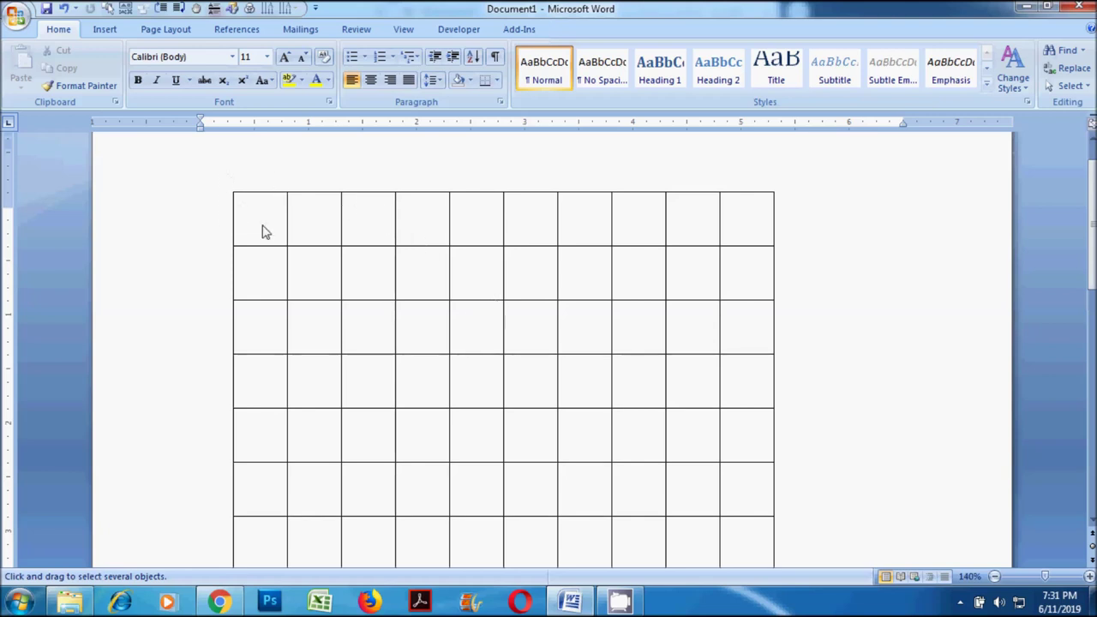
Reselect the entire grid, shift it slightly left, and turn on bold.
left_click_drag(221, 144, 575, 232)
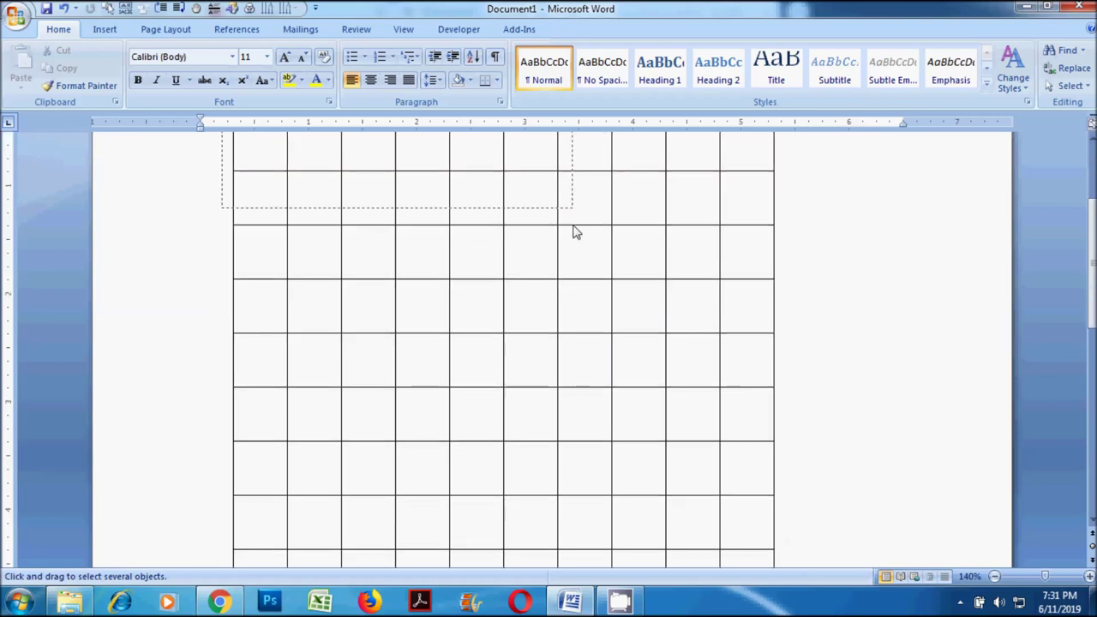
left_click_drag(823, 589, 657, 350)
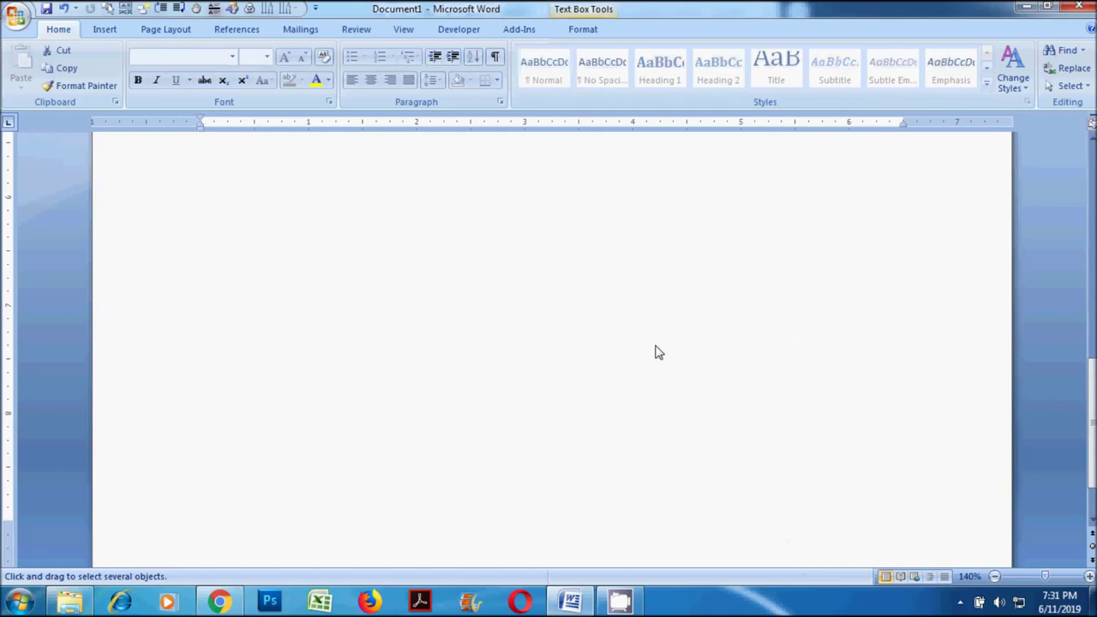
scroll(600, 326, "up", 3)
left_click_drag(252, 254, 229, 254)
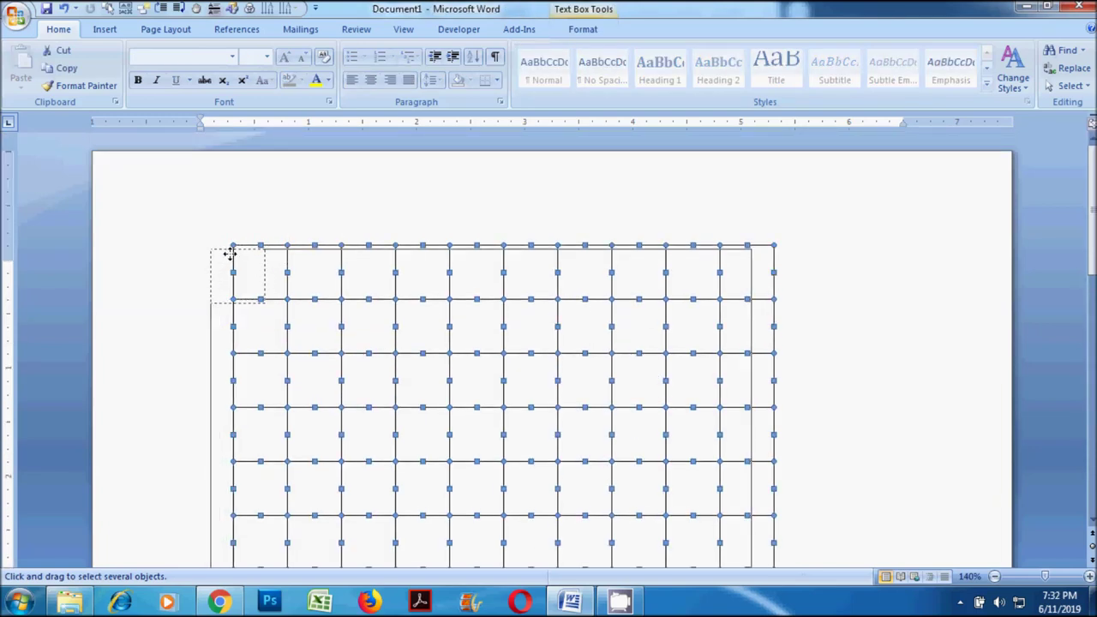
left_click_drag(230, 254, 231, 253)
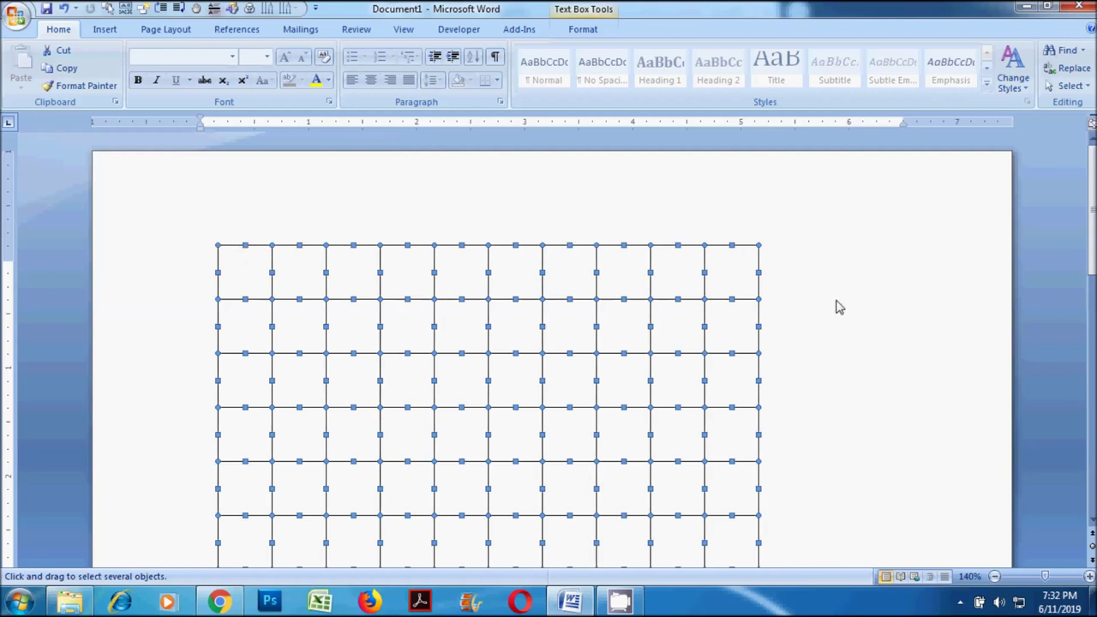
left_click(137, 80)
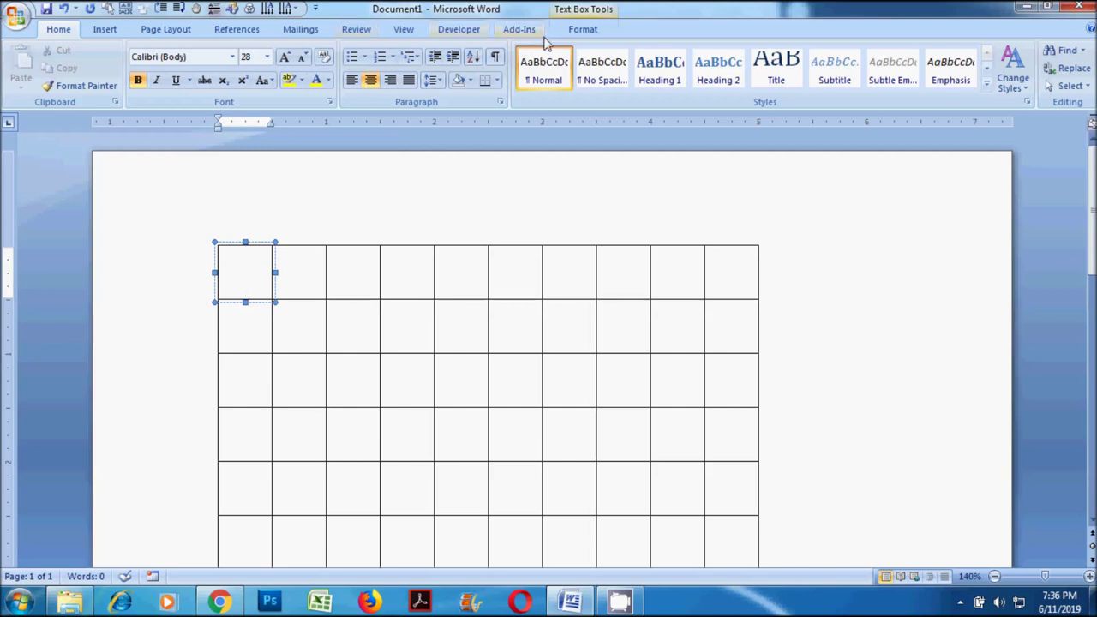
Link the first top-row box to the second, the second to the third, the third to the fourth.
left_click(576, 31)
left_click(74, 76)
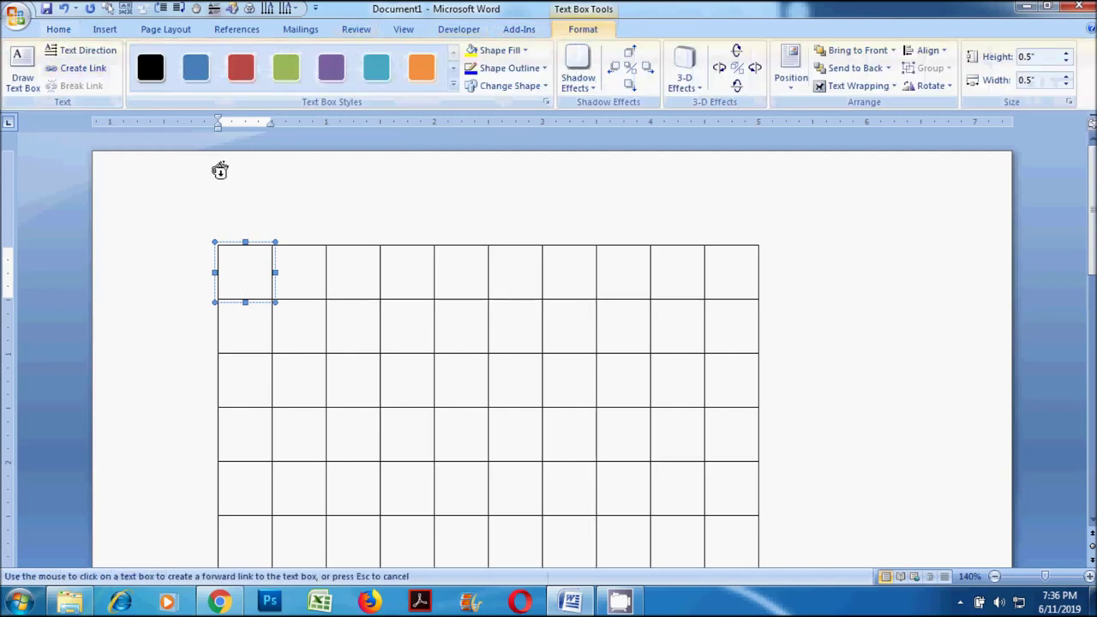
left_click(294, 263)
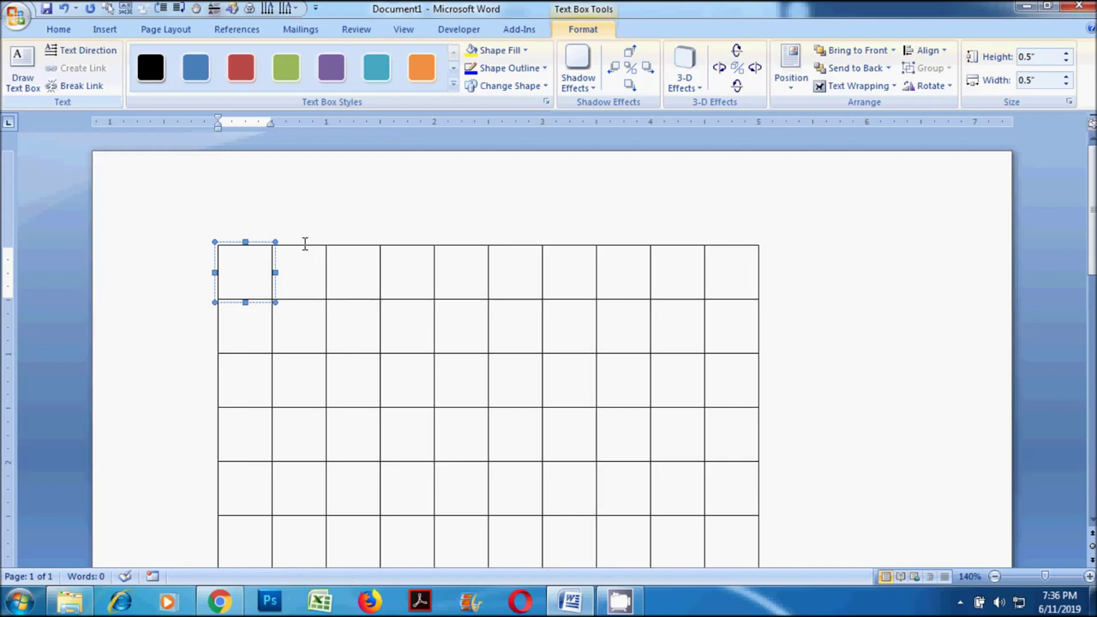
left_click(309, 253)
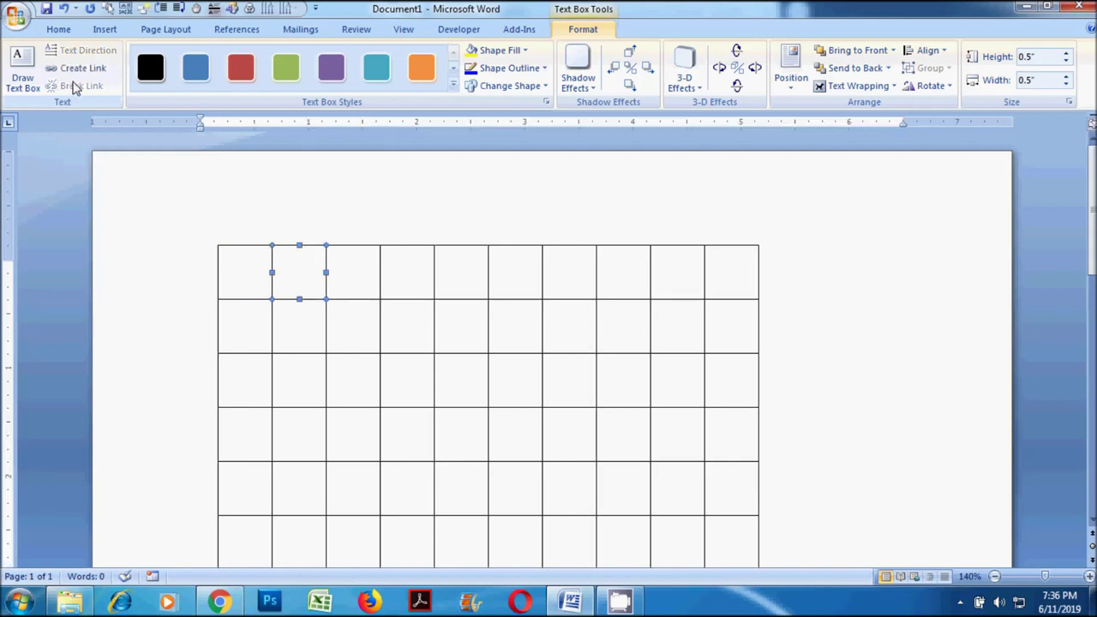
left_click(75, 69)
left_click(351, 262)
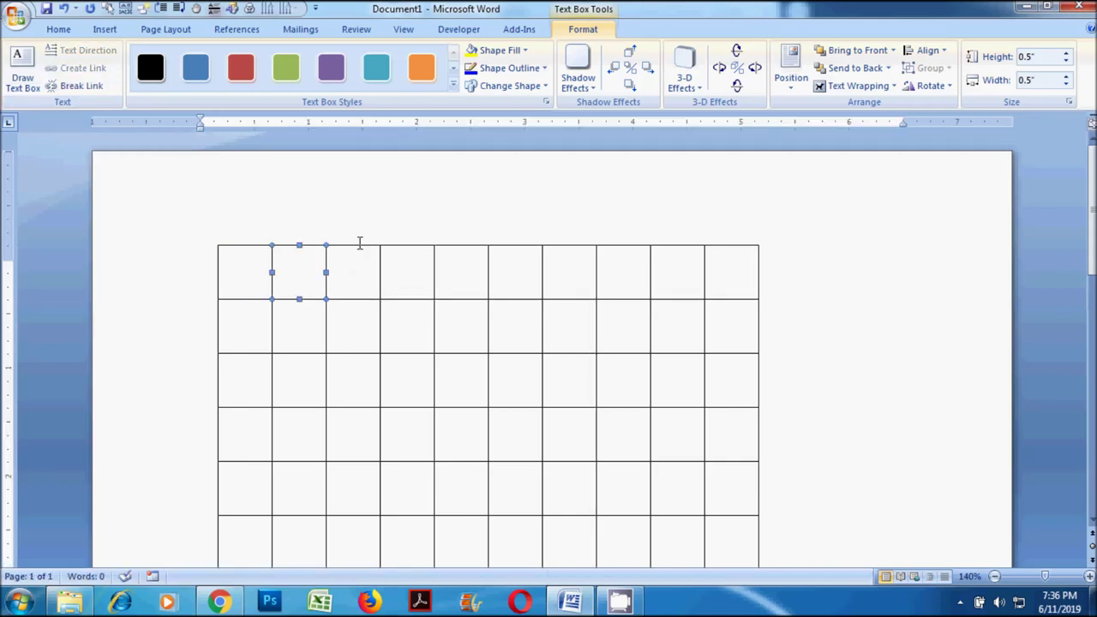
left_click(386, 271)
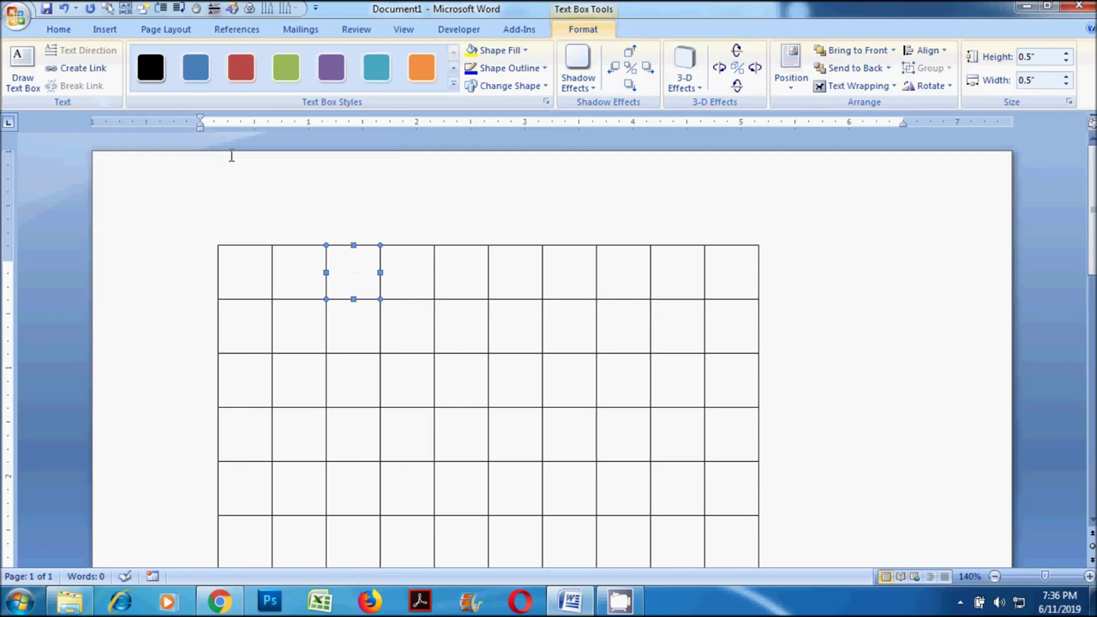
left_click(76, 69)
left_click(407, 268)
Continue the text-box link chain from the fourth box through to the eighth.
left_click(414, 248)
left_click(77, 69)
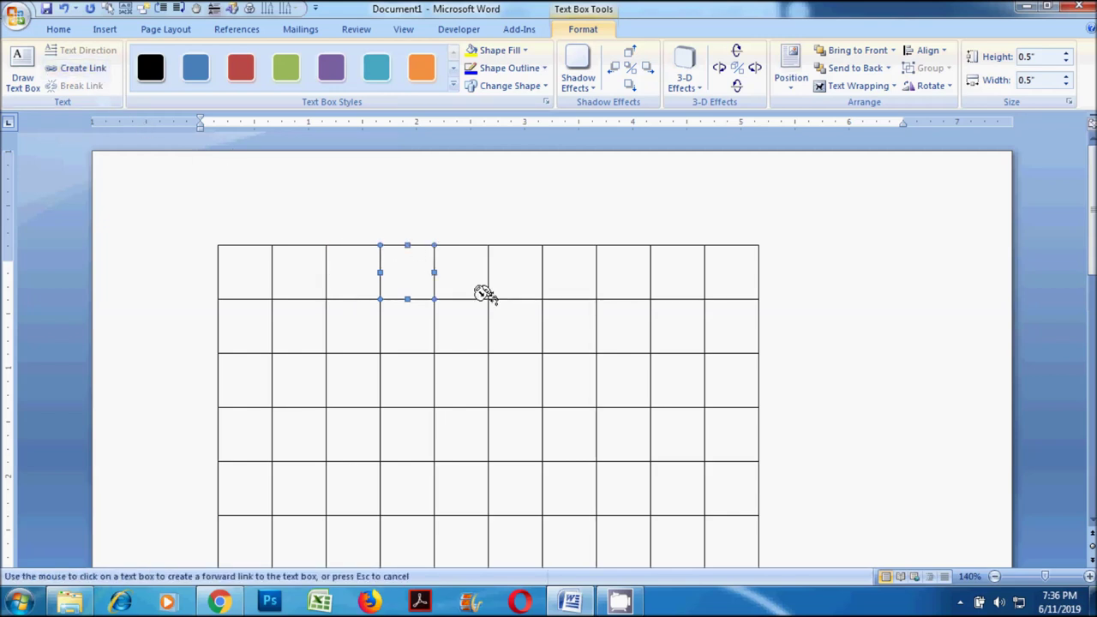
left_click(444, 266)
left_click(462, 249)
left_click(77, 69)
left_click(514, 257)
left_click(521, 248)
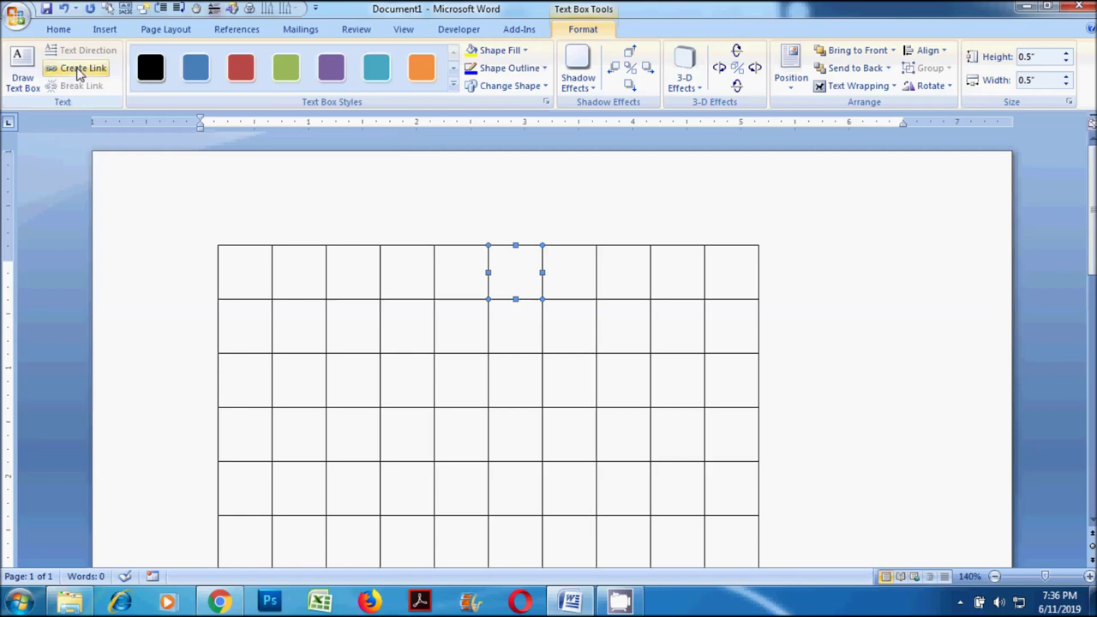
left_click(77, 68)
left_click(561, 270)
left_click(569, 246)
left_click(86, 68)
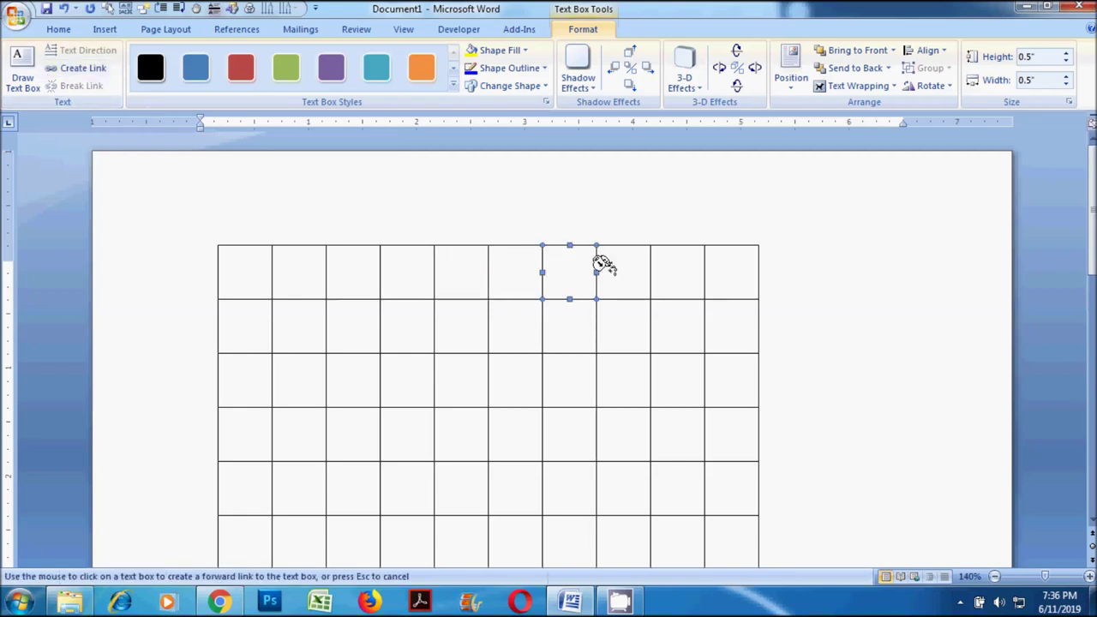
left_click(609, 261)
Link the remaining boxes through to the last one in the row, then return to the first box.
left_click(629, 248)
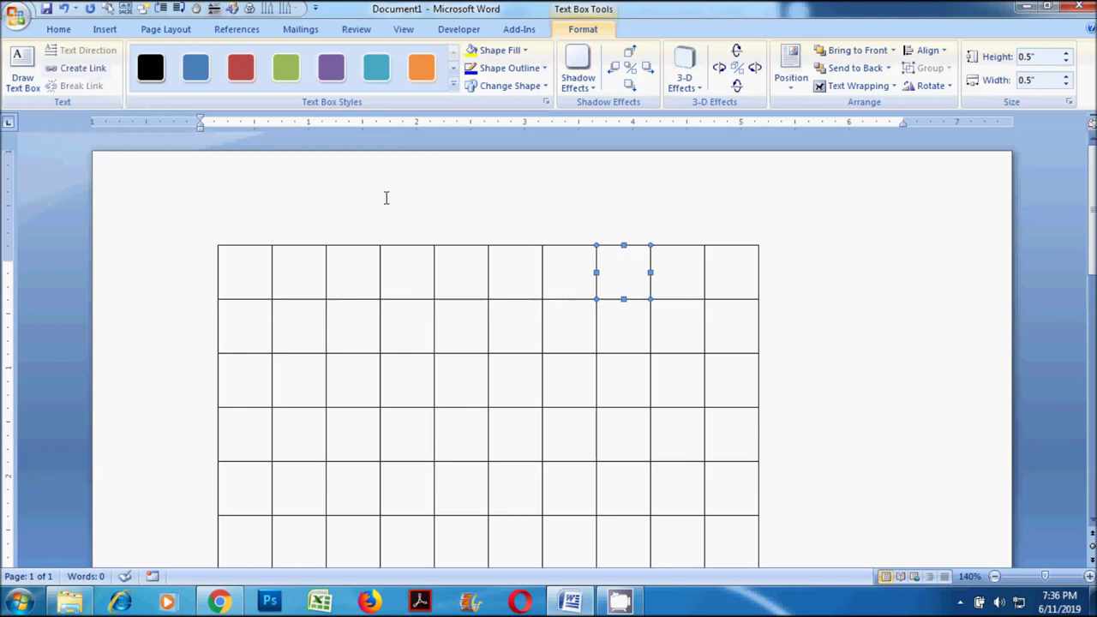
left_click(77, 69)
left_click(681, 248)
left_click(83, 68)
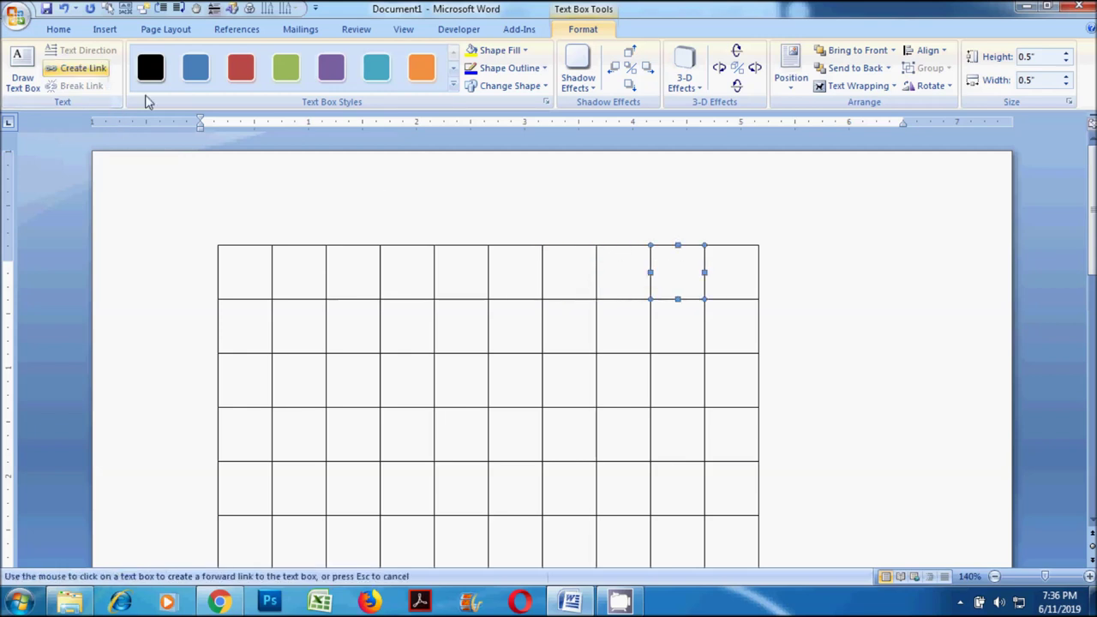
left_click(717, 264)
left_click(254, 264)
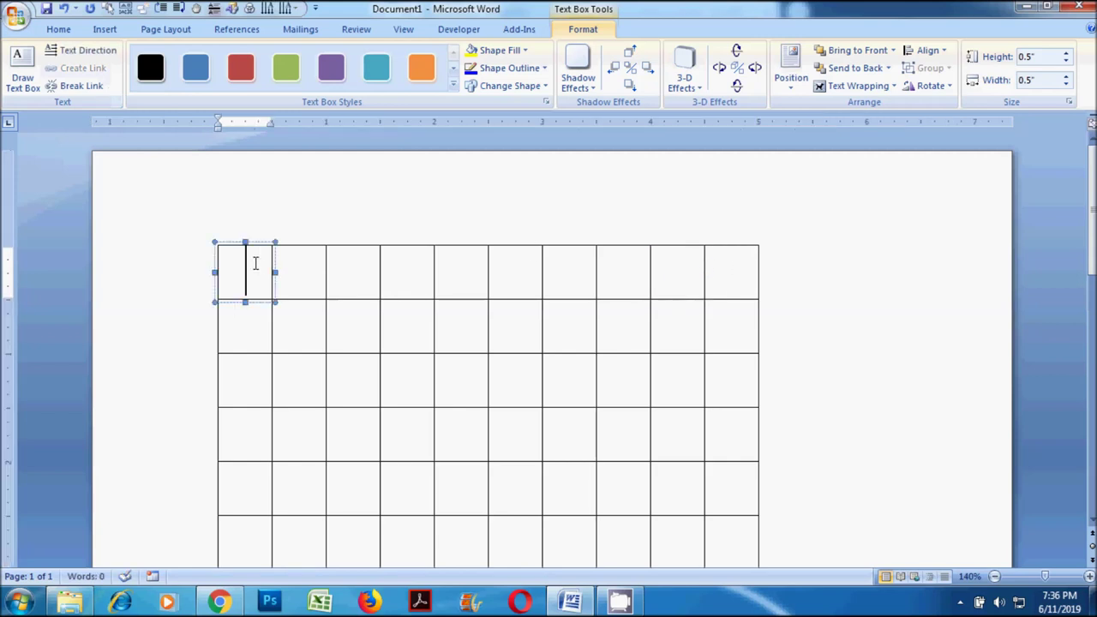
Type P in the first box and set it to Arial.
type("P")
type("O")
key("BackSpace")
double_click(259, 268)
left_click(75, 31)
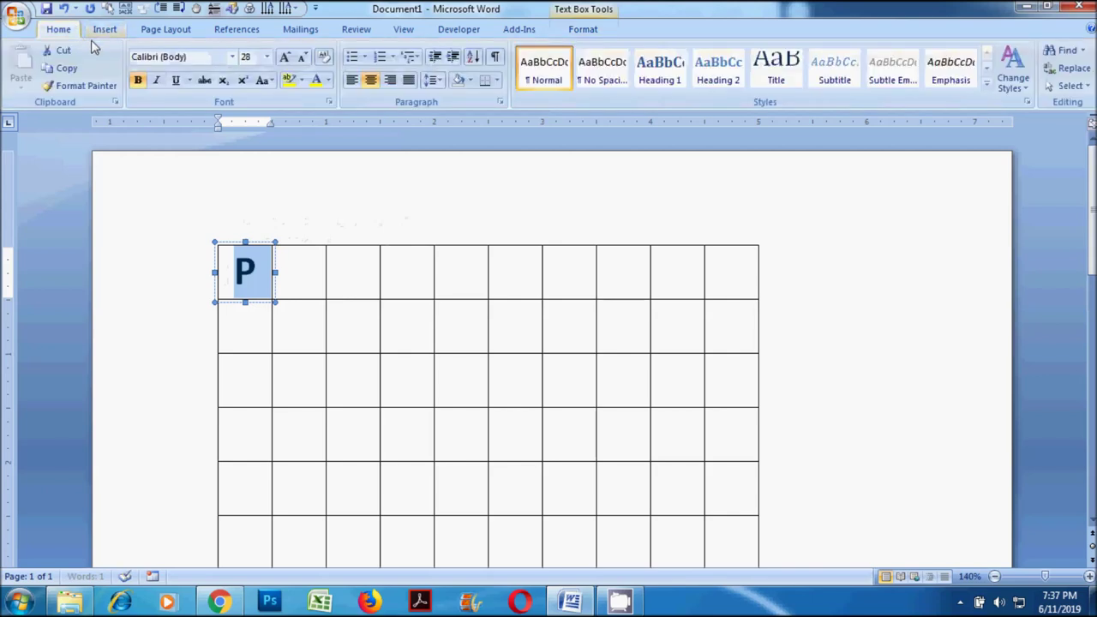
left_click(232, 57)
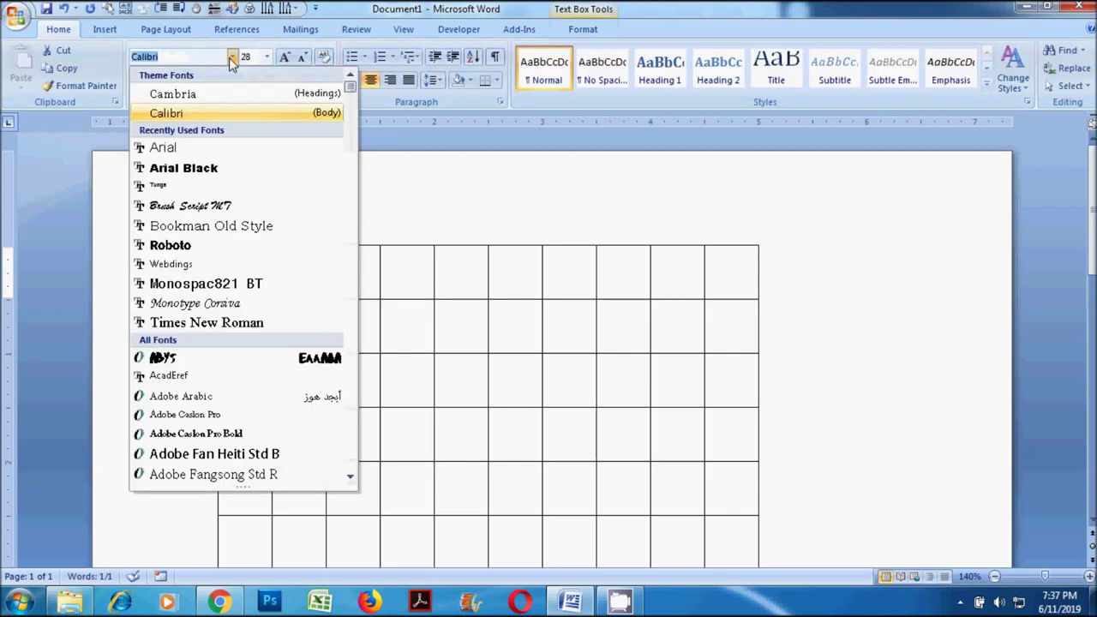
left_click(187, 149)
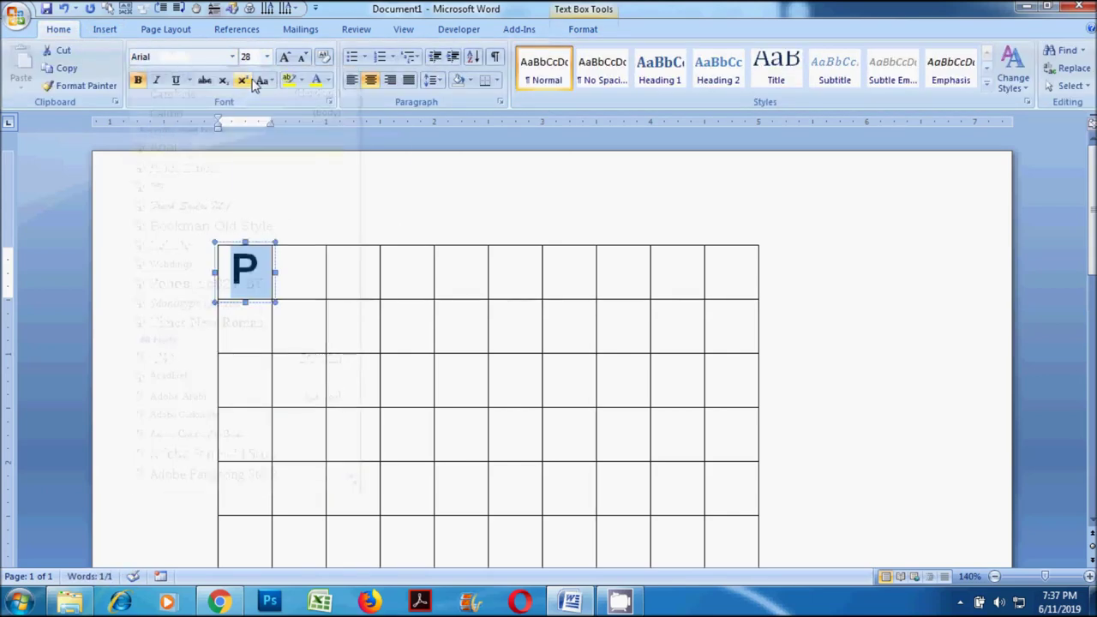
Type the remaining letters OWERPOINT so they flow through the linked boxes.
left_click(262, 269)
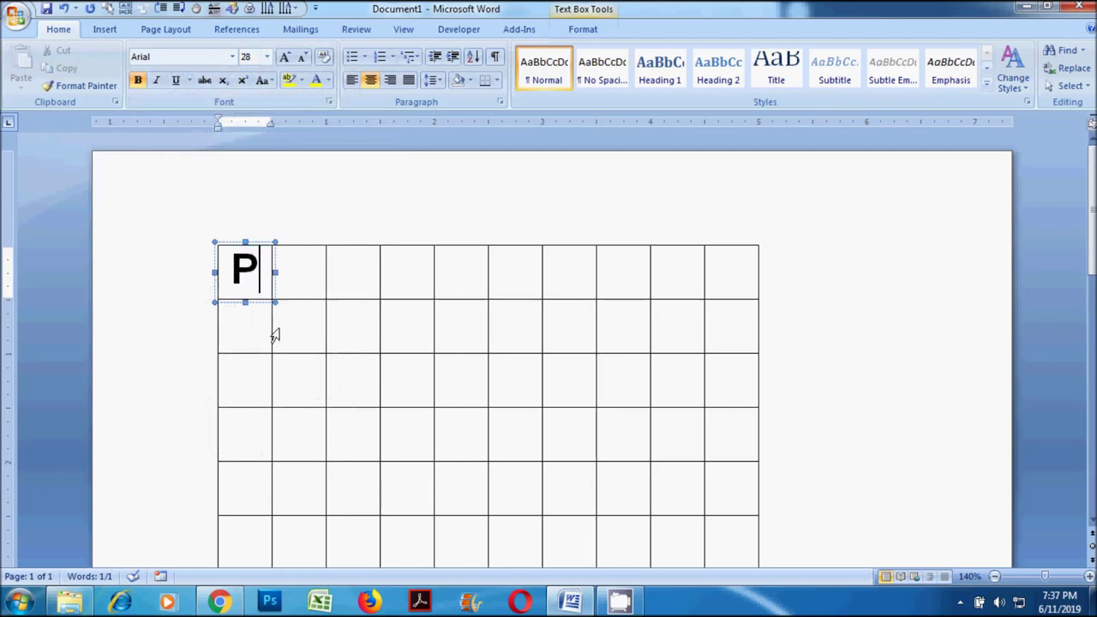
type("O")
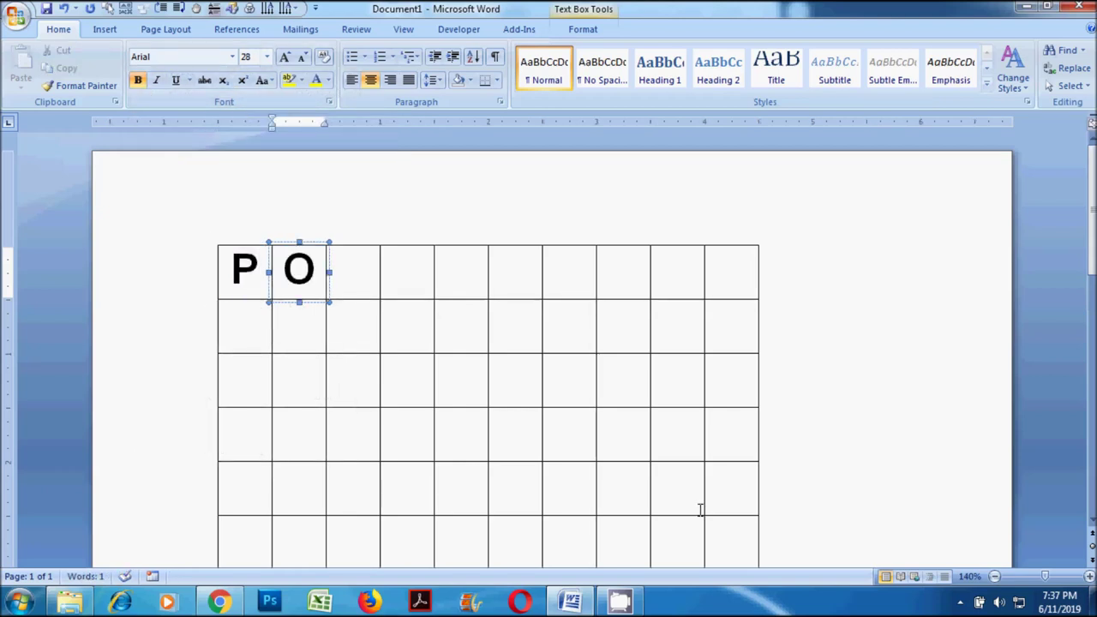
type("W")
type("E")
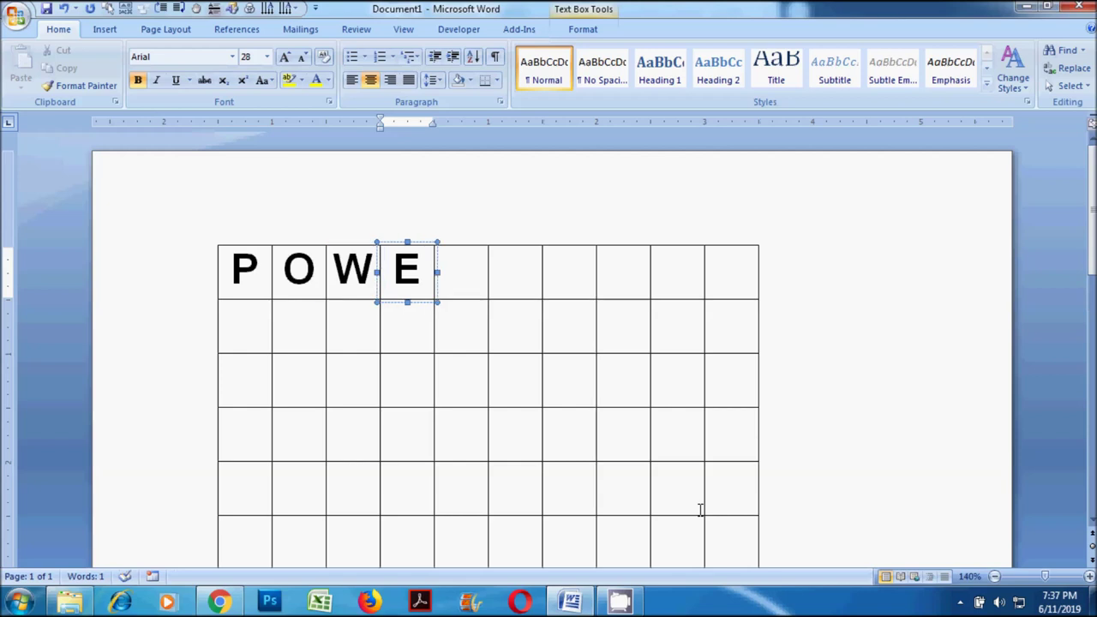
type("R")
type("P")
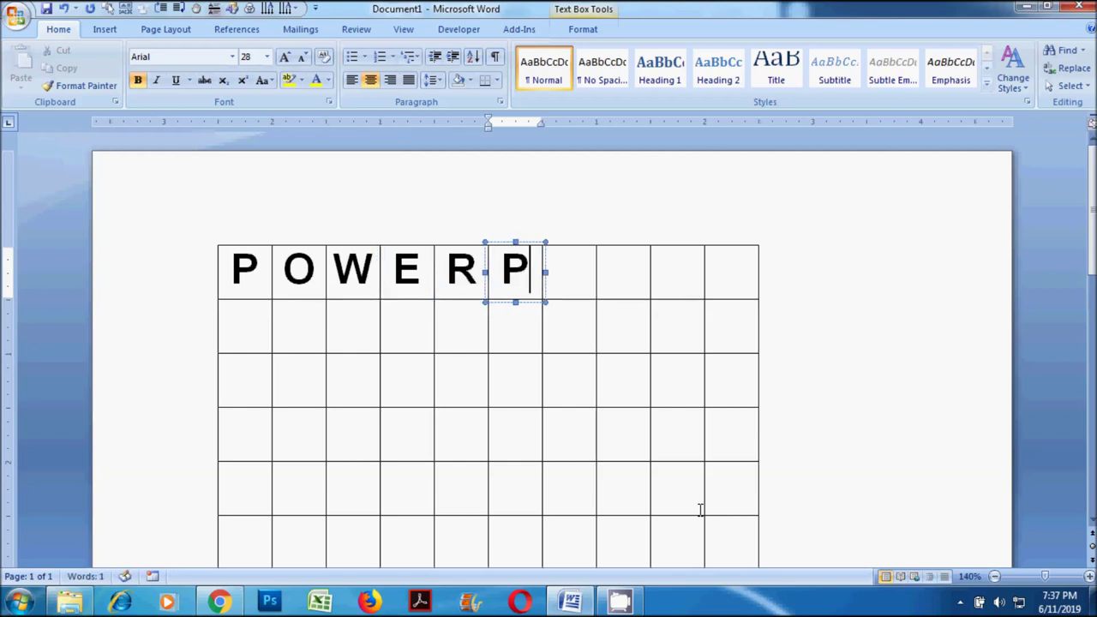
type("OI")
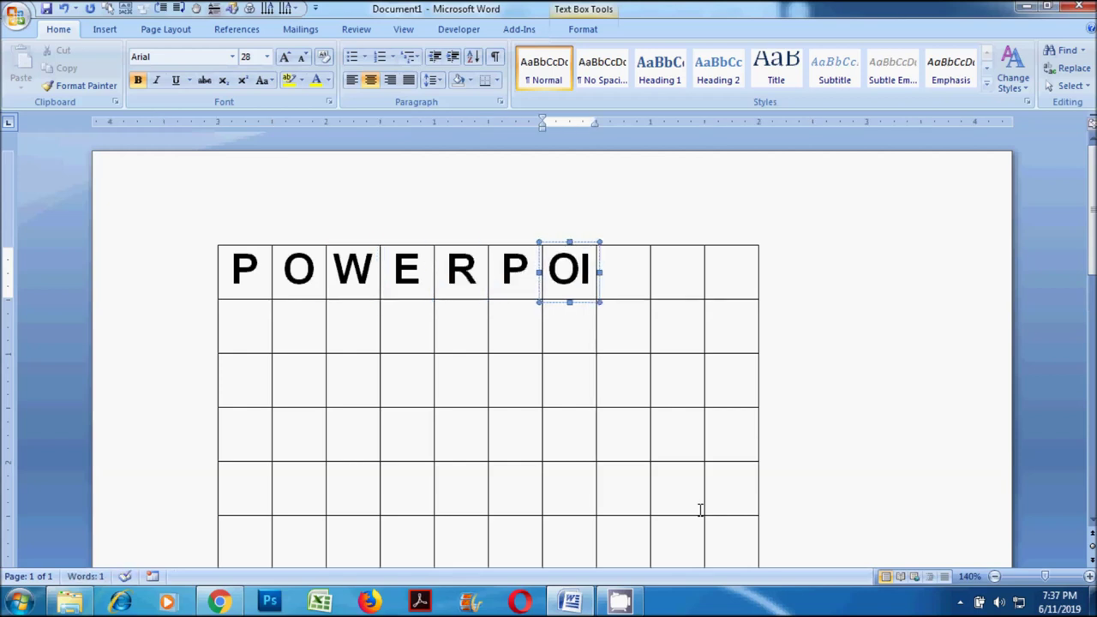
key("BackSpace")
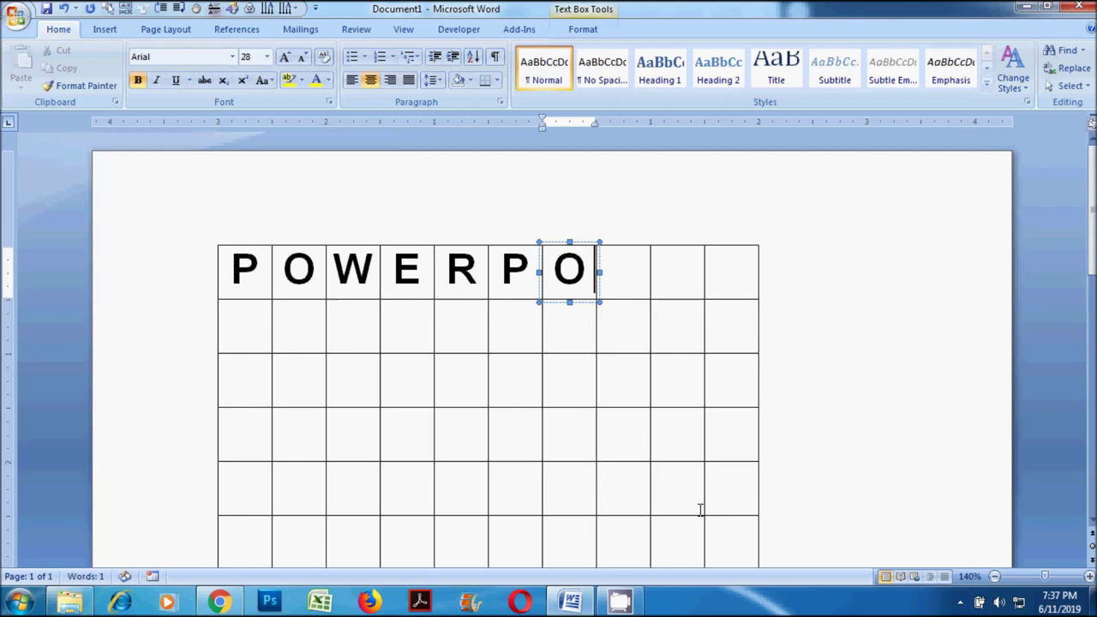
type("I ")
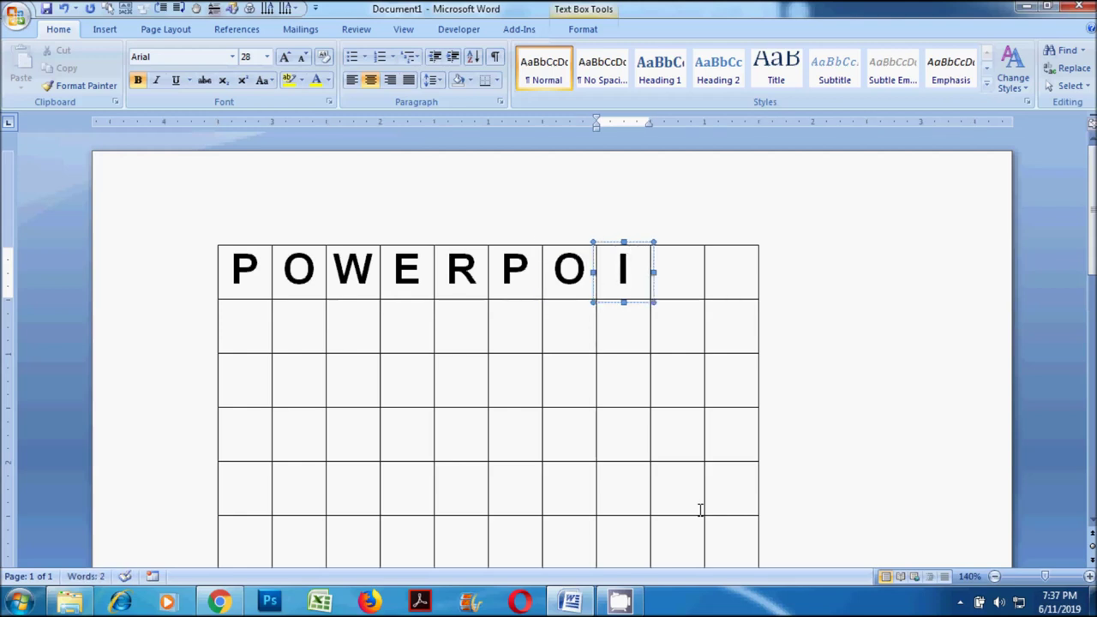
type("N ")
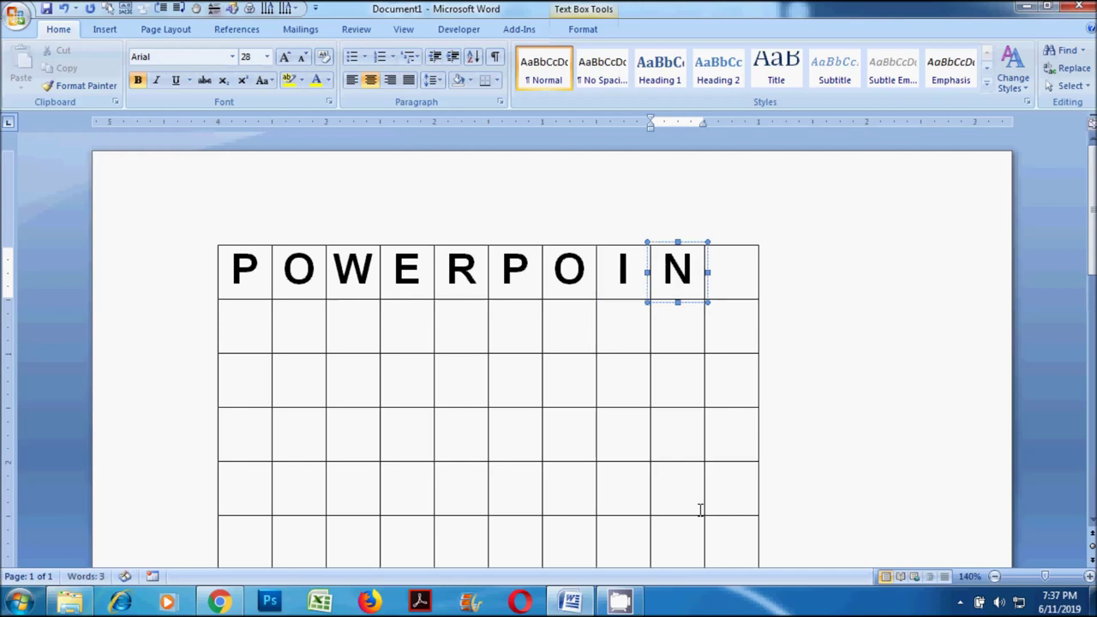
type("T")
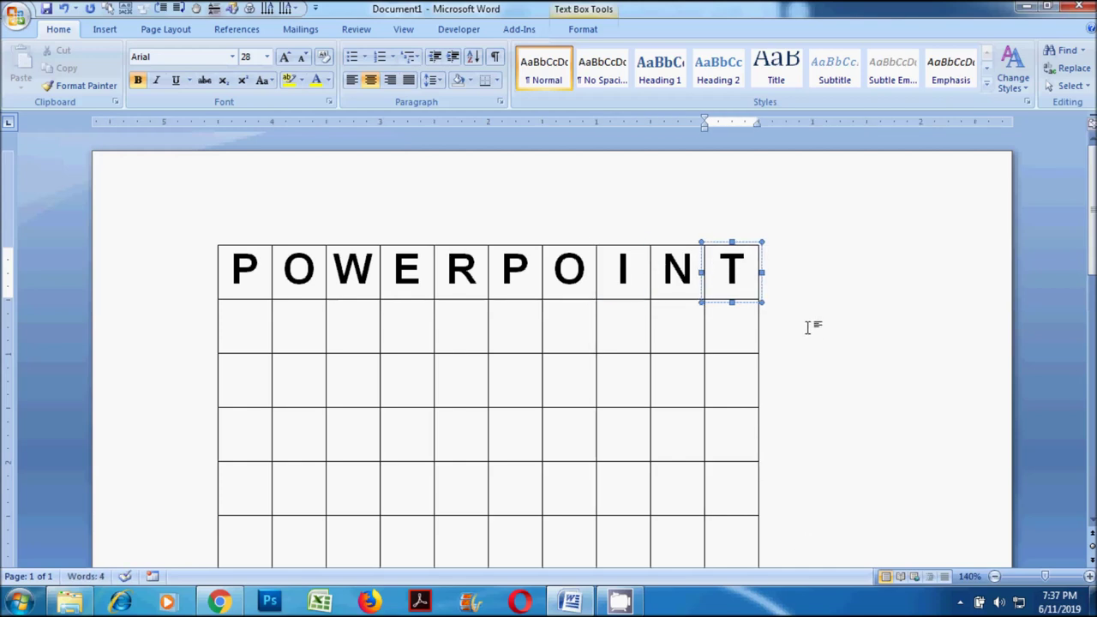
left_click(812, 317)
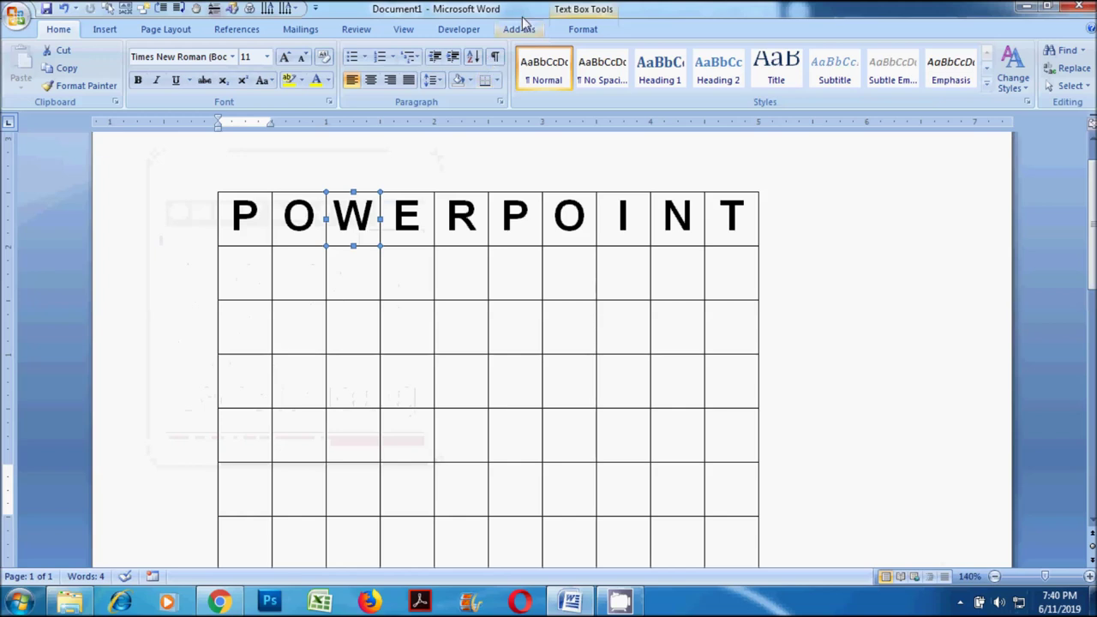
Link five text boxes into a chain down the grid's third column.
left_click(590, 26)
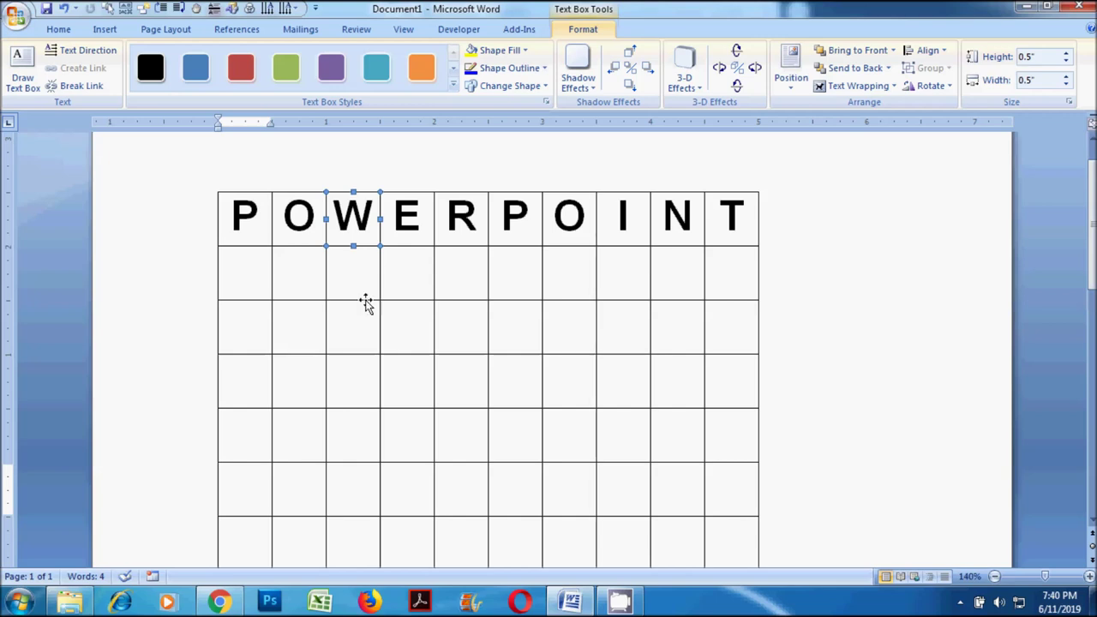
left_click(367, 334)
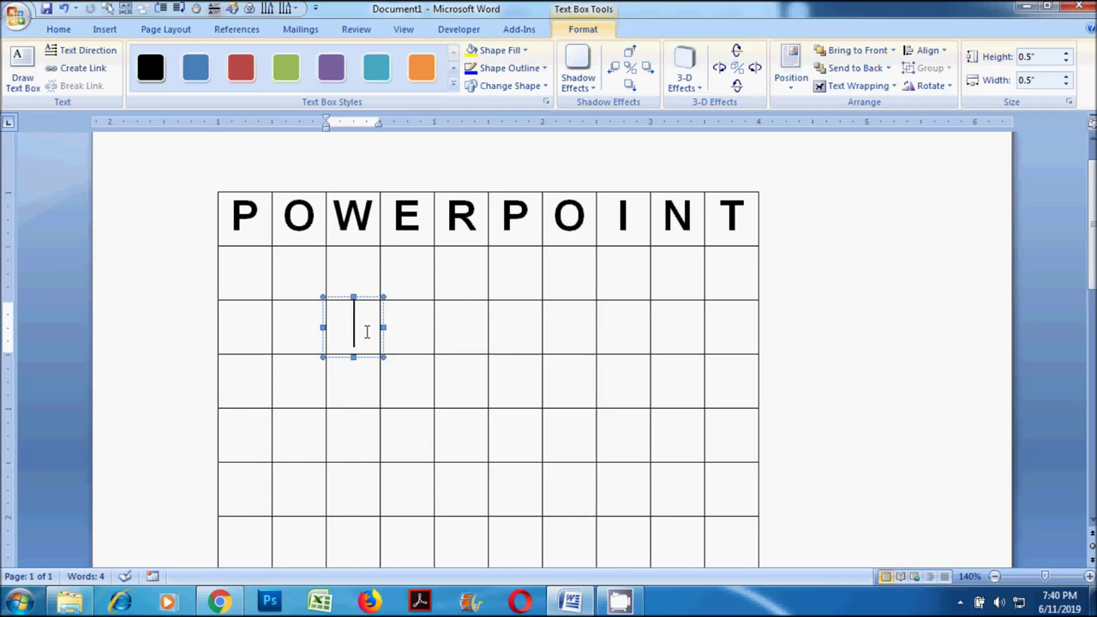
left_click(83, 68)
scroll(347, 210, "down", 1)
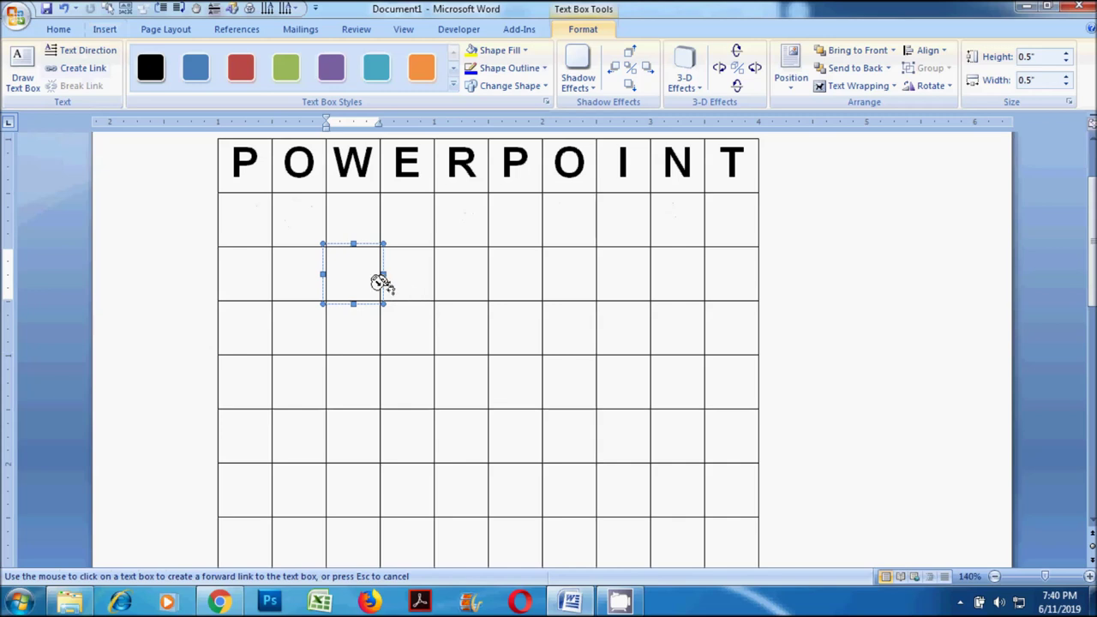
left_click(347, 327)
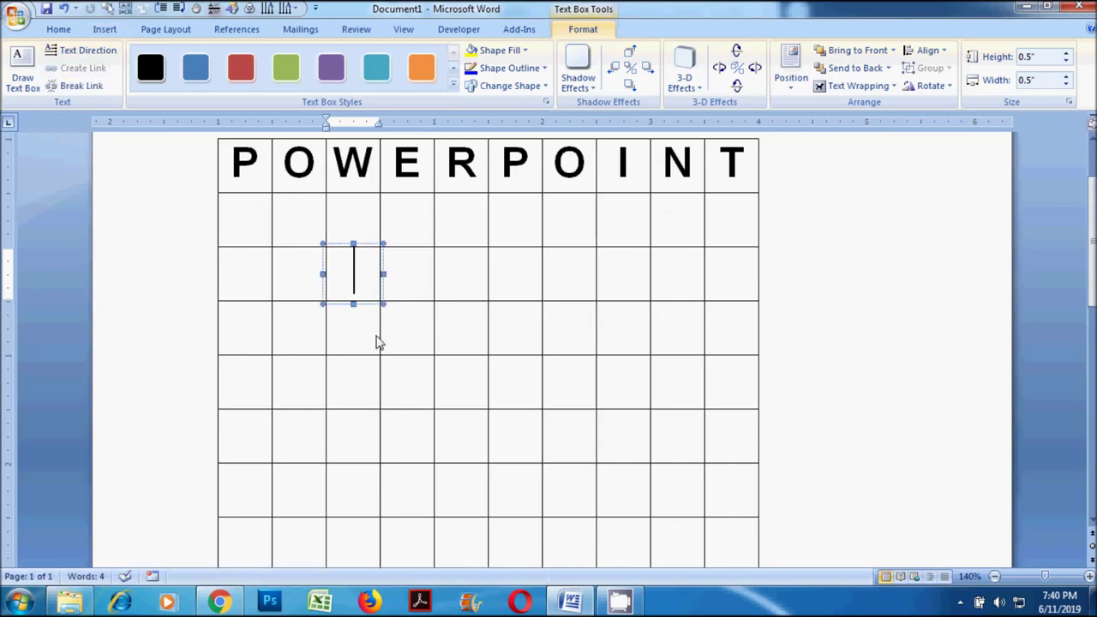
left_click(325, 318)
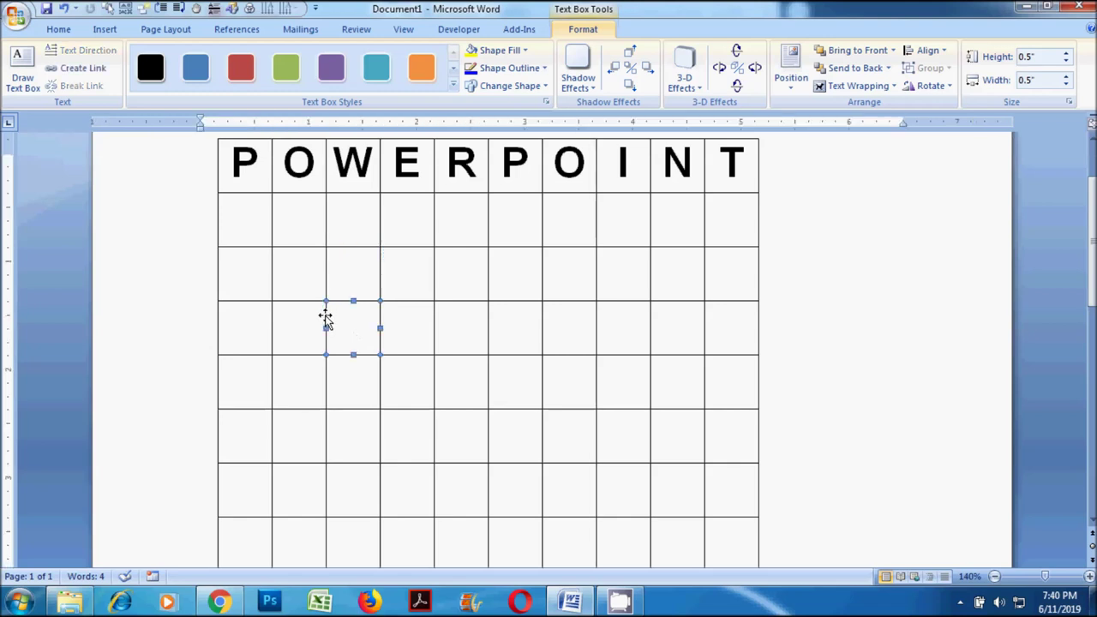
left_click(83, 68)
left_click(351, 387)
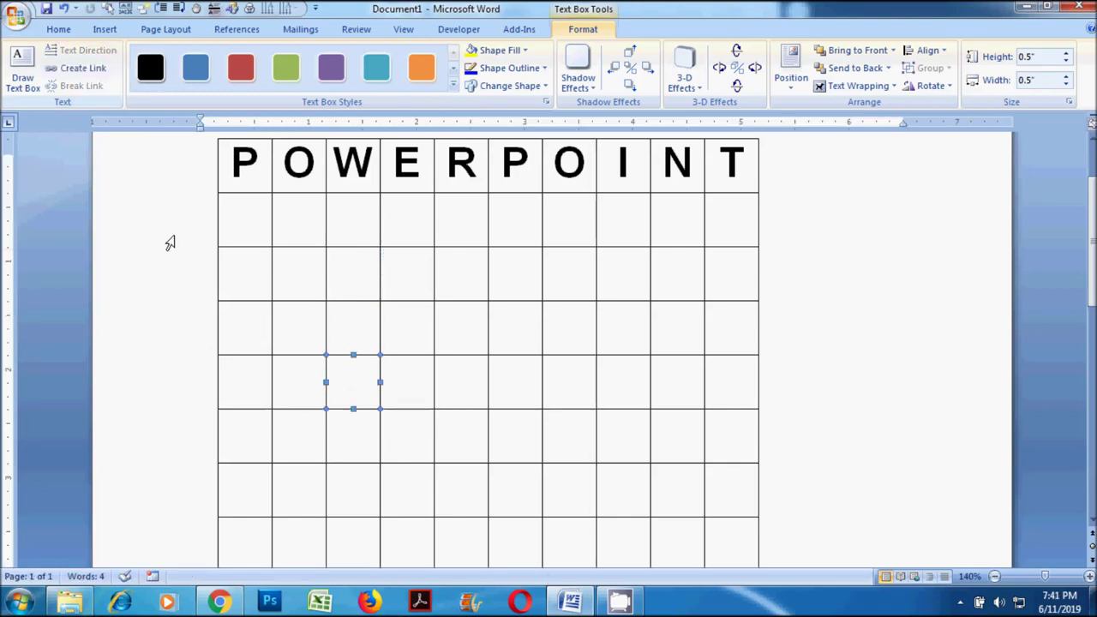
left_click(77, 67)
left_click(351, 429)
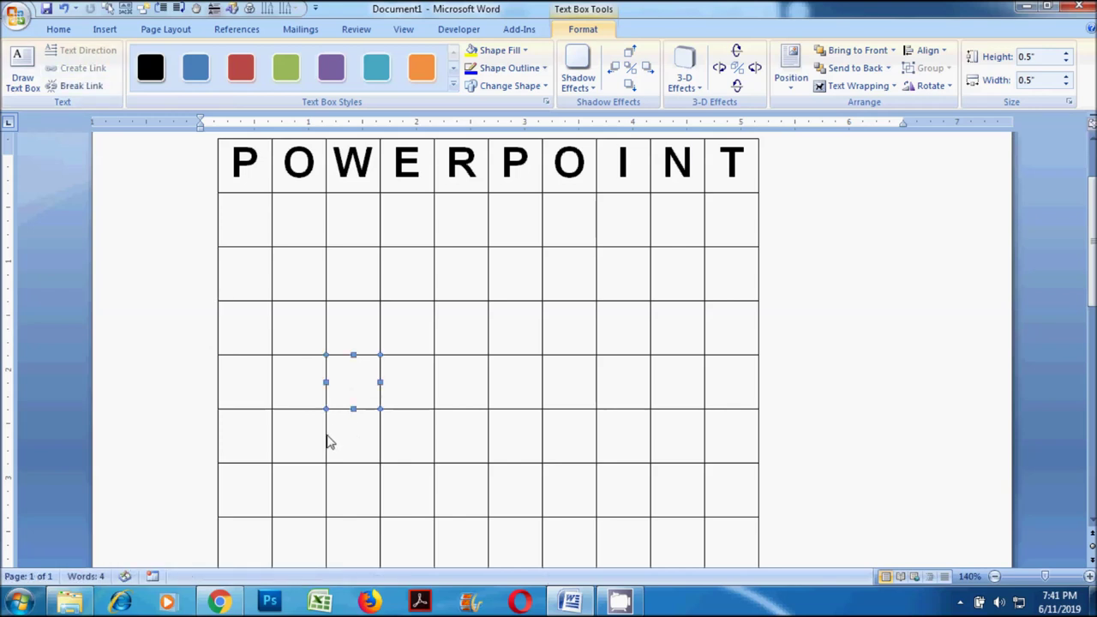
left_click(77, 67)
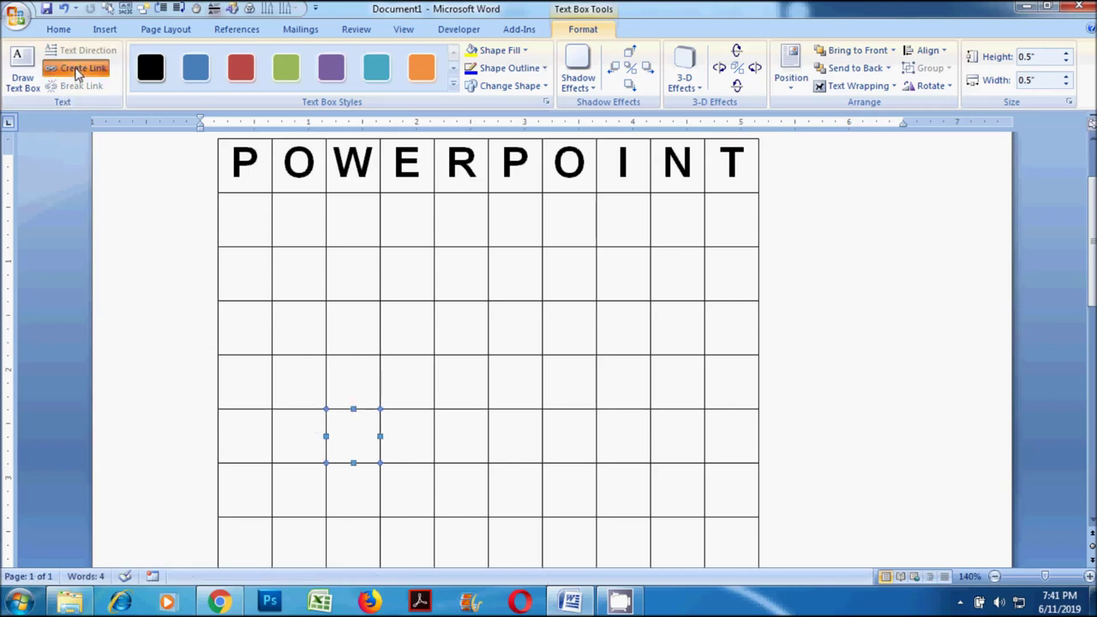
left_click(342, 489)
Type E in the first chained box and format it bold Arial, size 28.
left_click(355, 268)
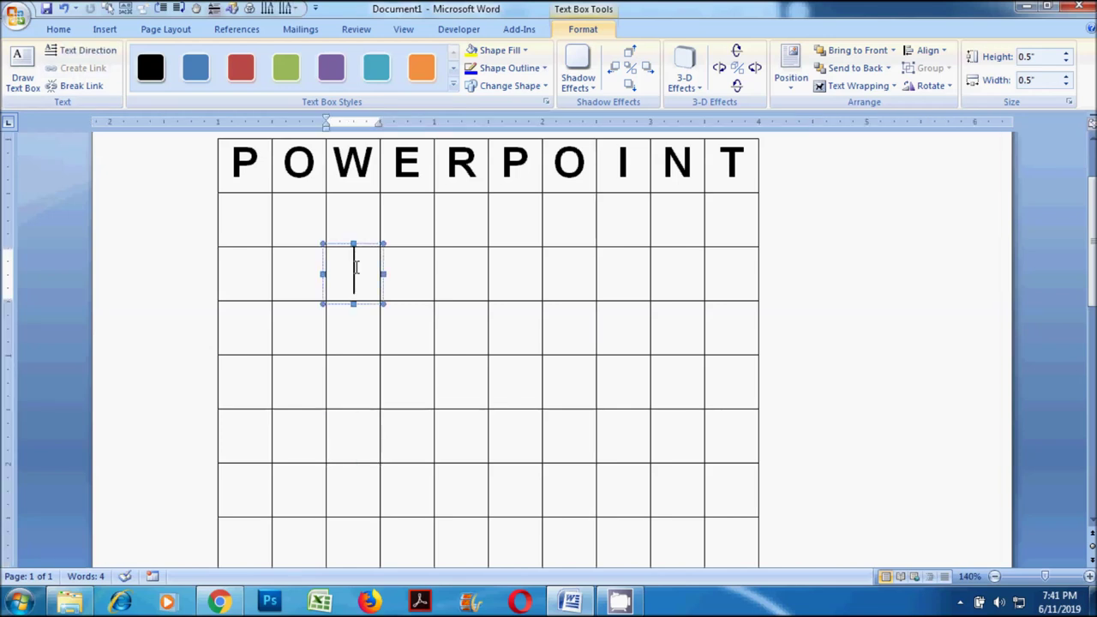
type("E")
left_click_drag(369, 268, 339, 266)
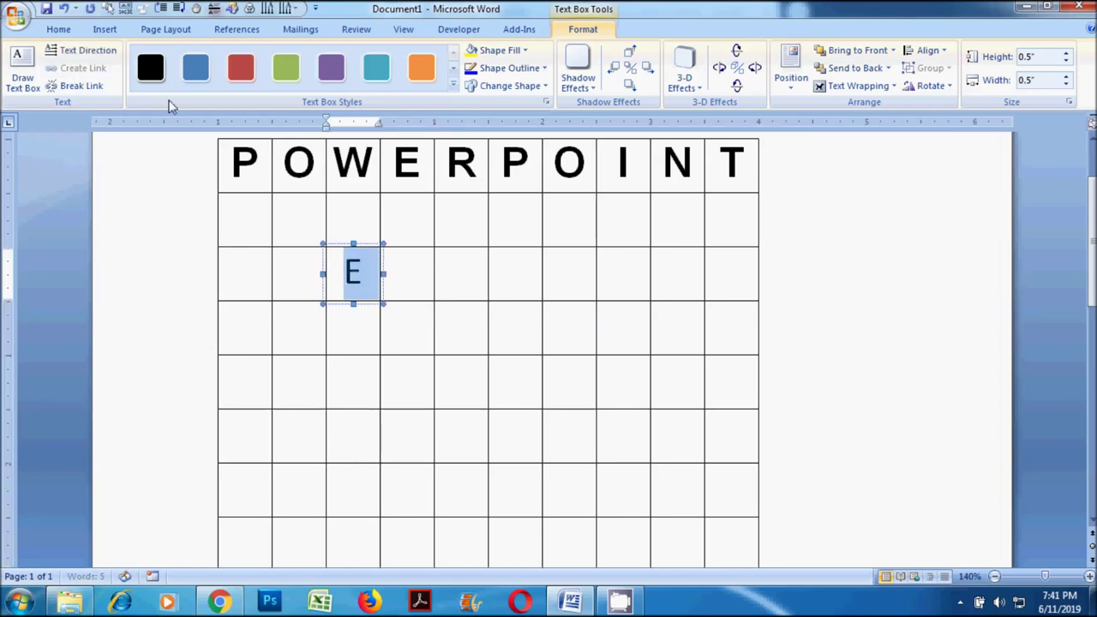
left_click(68, 31)
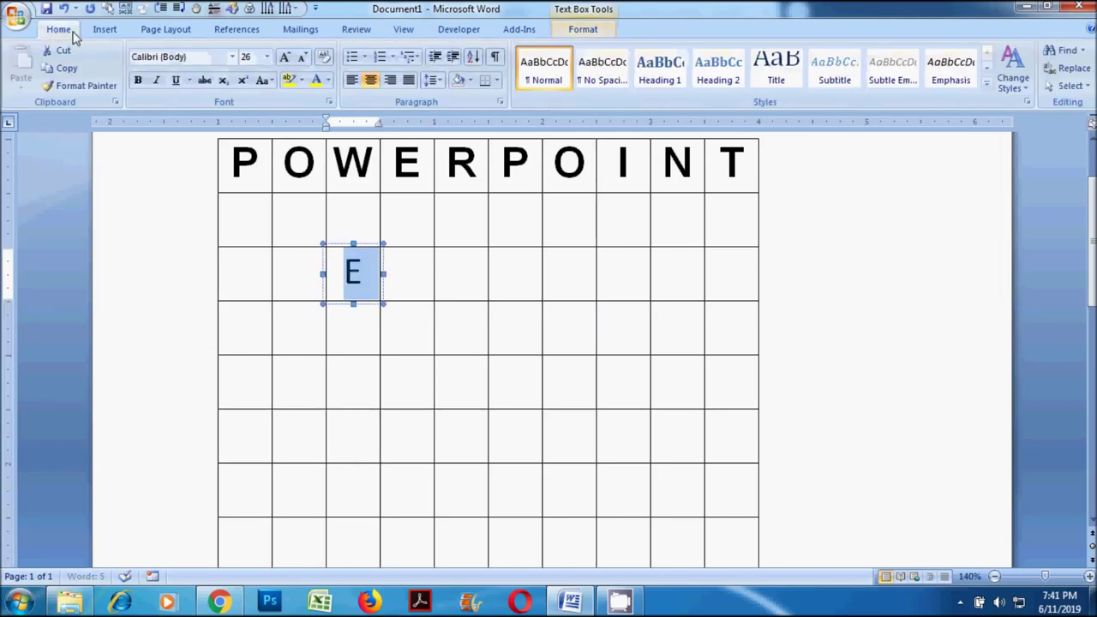
left_click(232, 57)
left_click(176, 148)
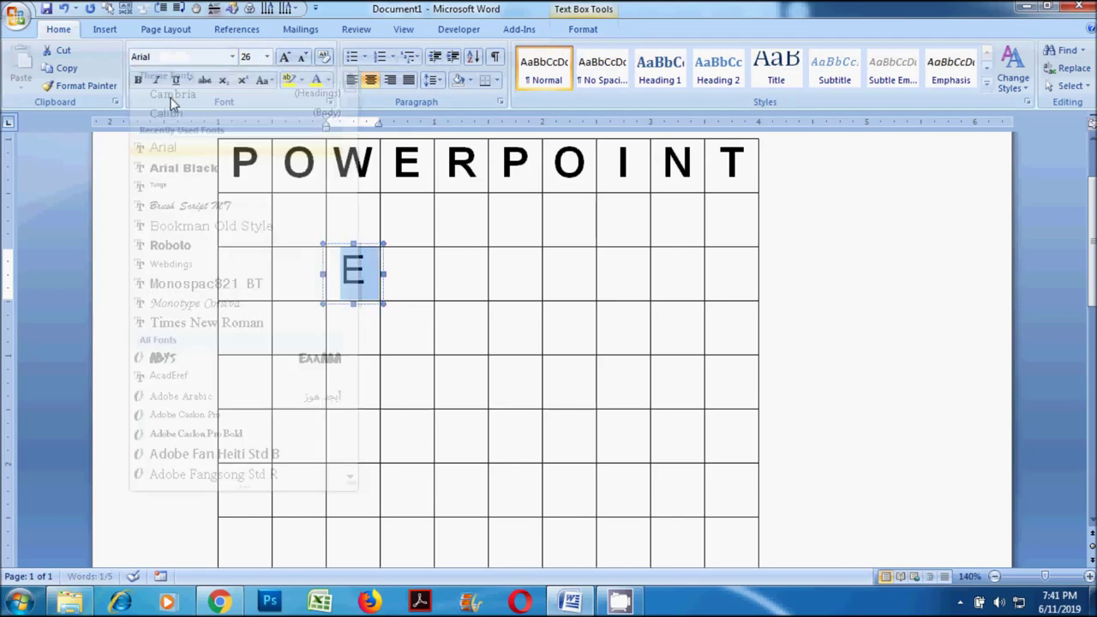
left_click(138, 80)
left_click(285, 56)
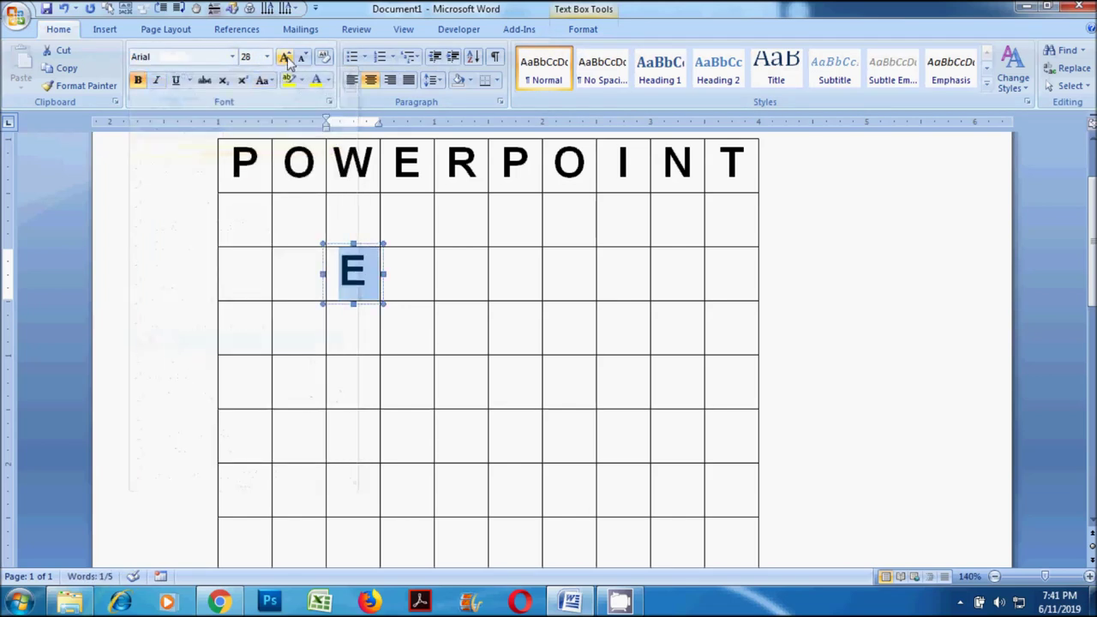
left_click(257, 161)
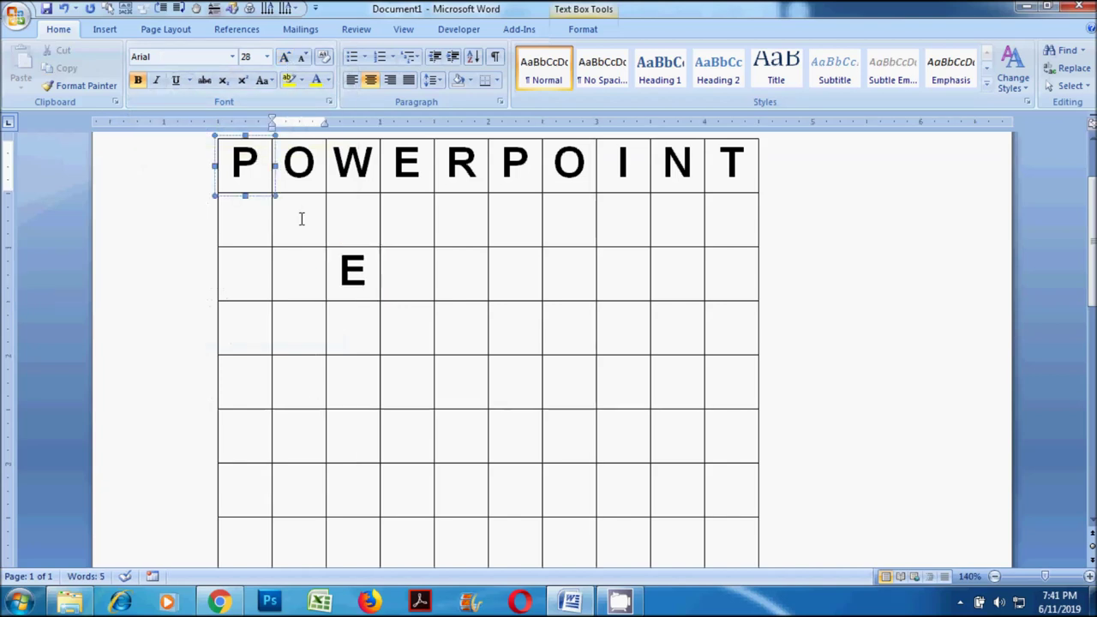
left_click(364, 269)
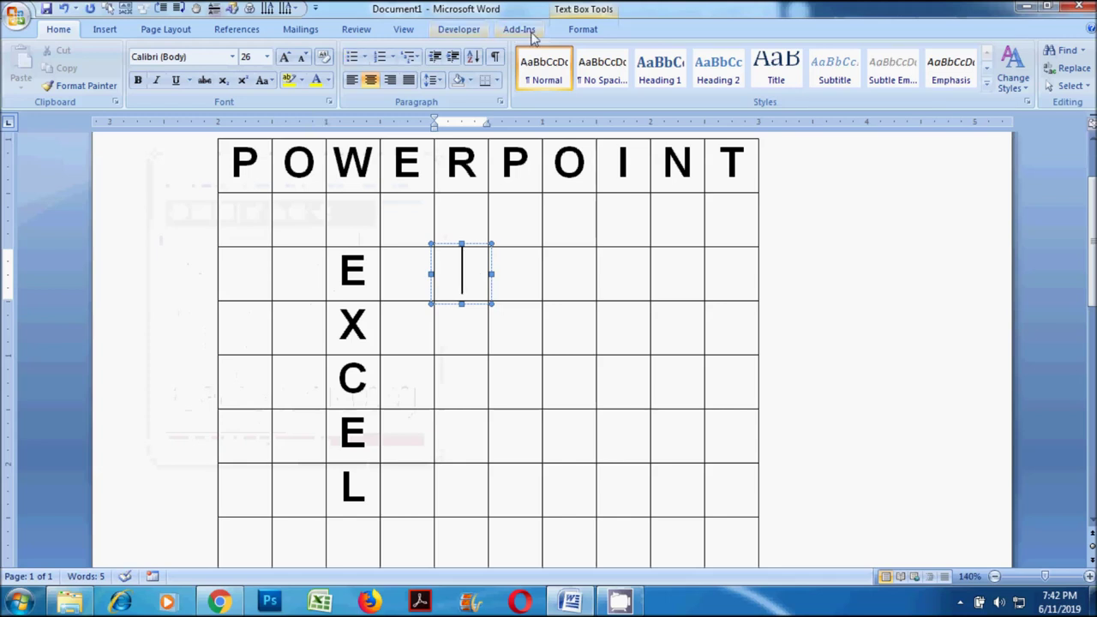
Chain the text boxes along the row to the right of the E.
left_click(583, 30)
left_click(77, 68)
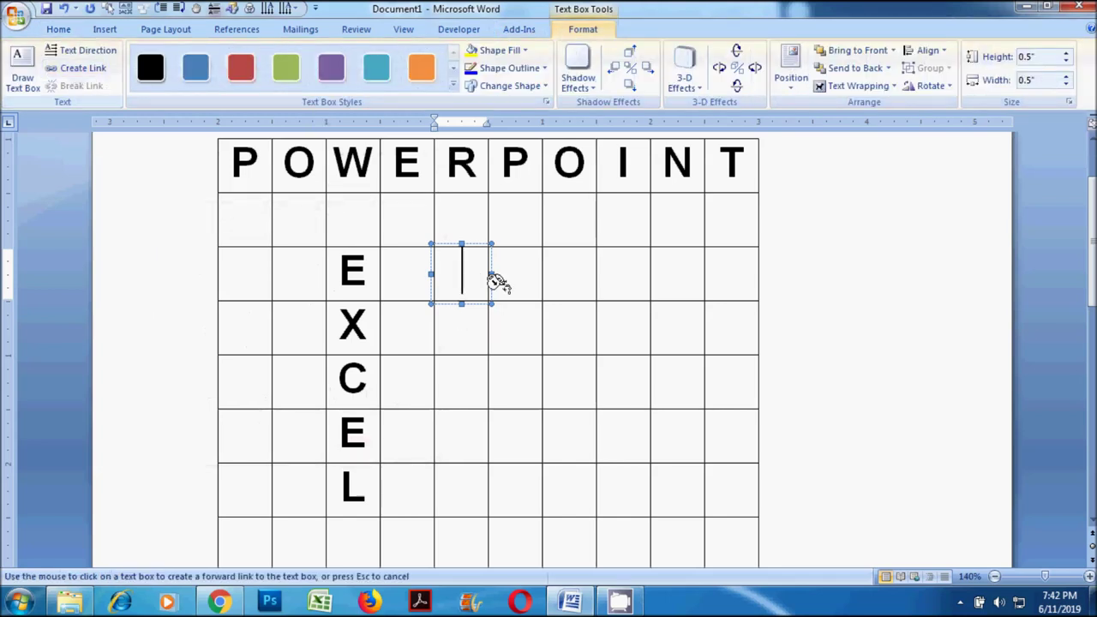
left_click(501, 273)
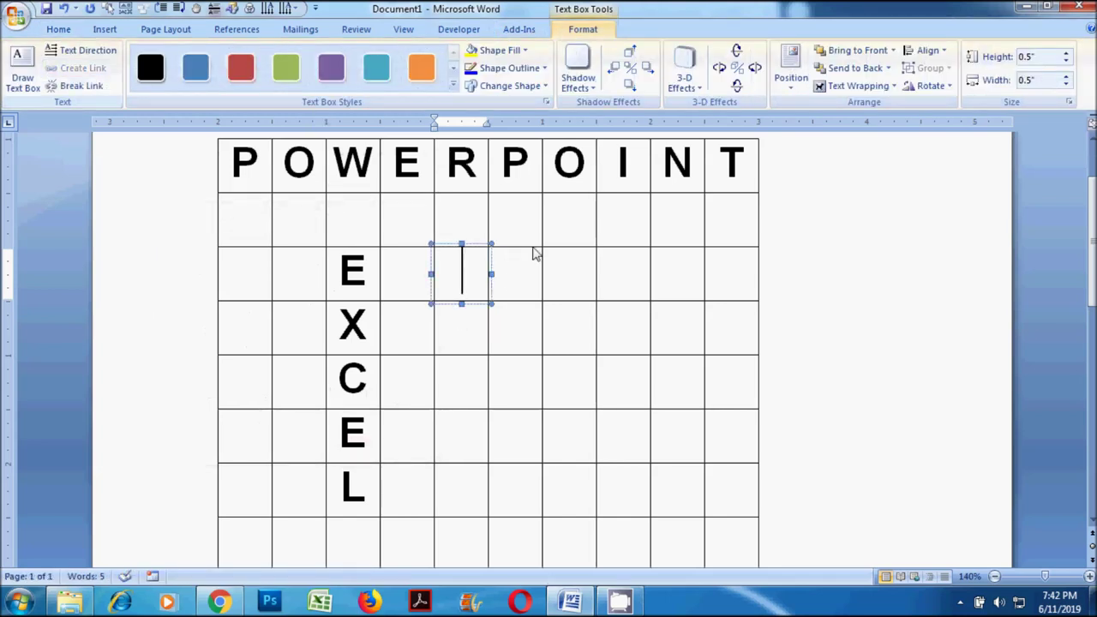
left_click(534, 252)
left_click(77, 69)
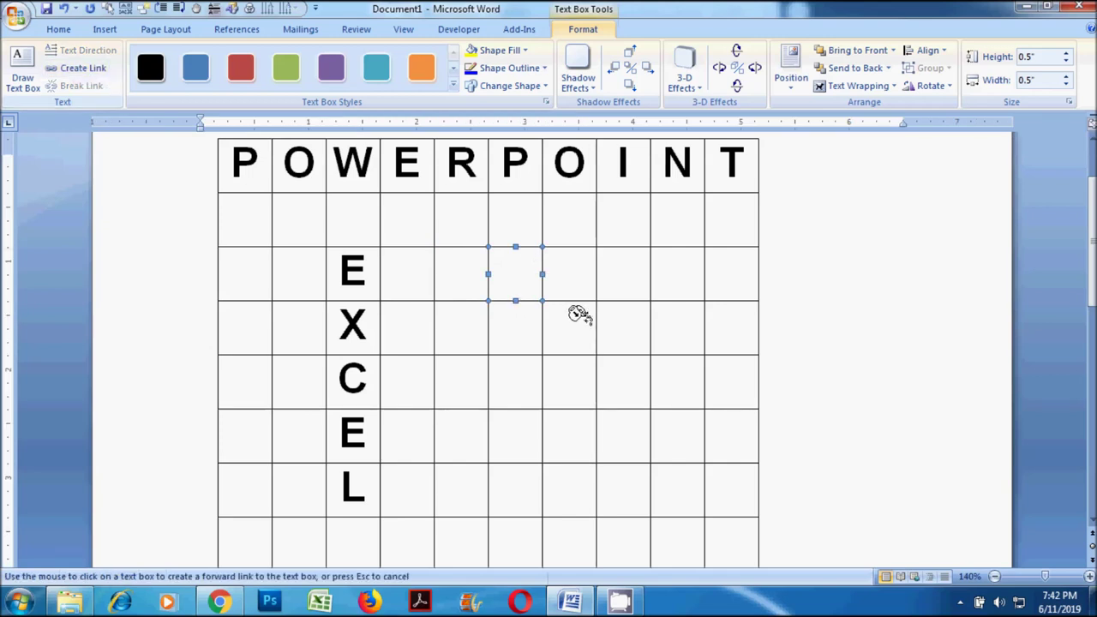
left_click(570, 262)
left_click(570, 257)
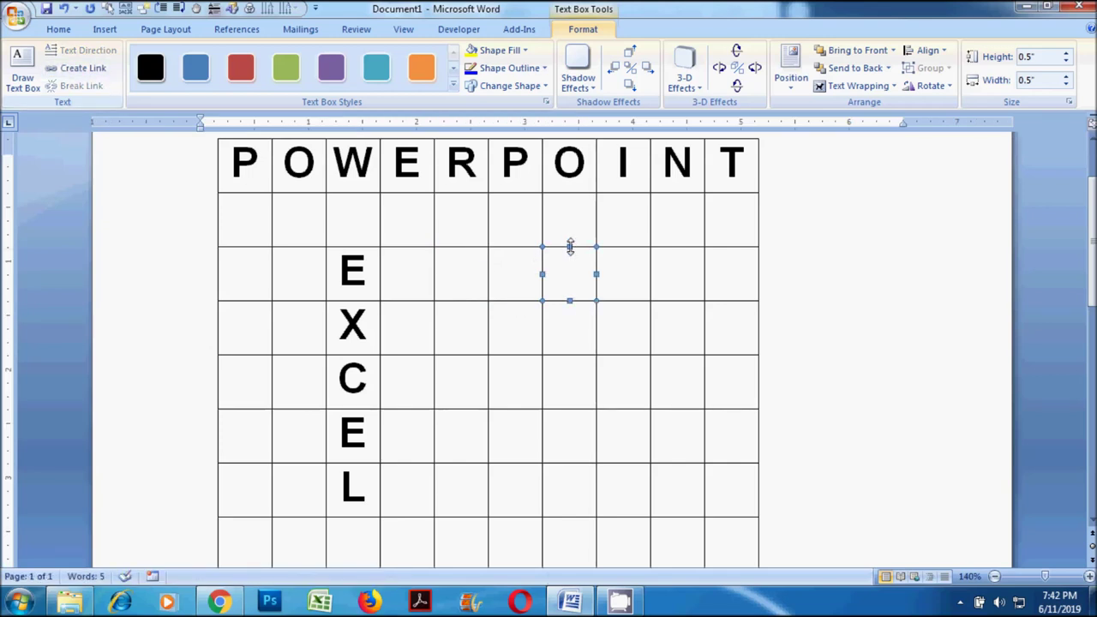
left_click(82, 68)
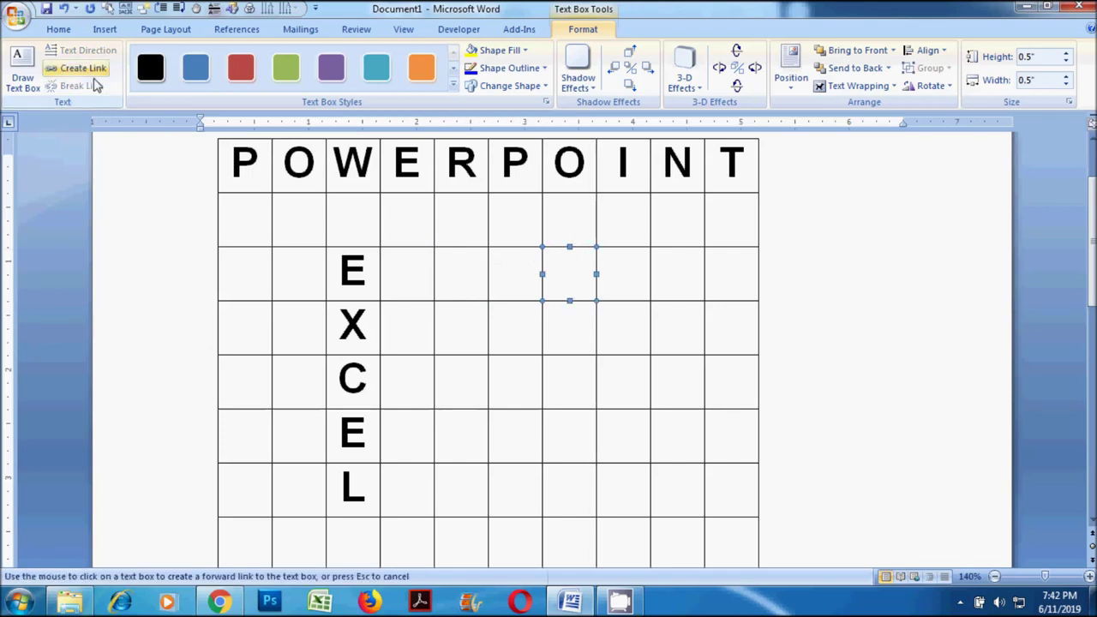
Type W in the first box, make it bold Arial 28, then add O, R, D.
left_click(595, 265)
left_click(474, 268)
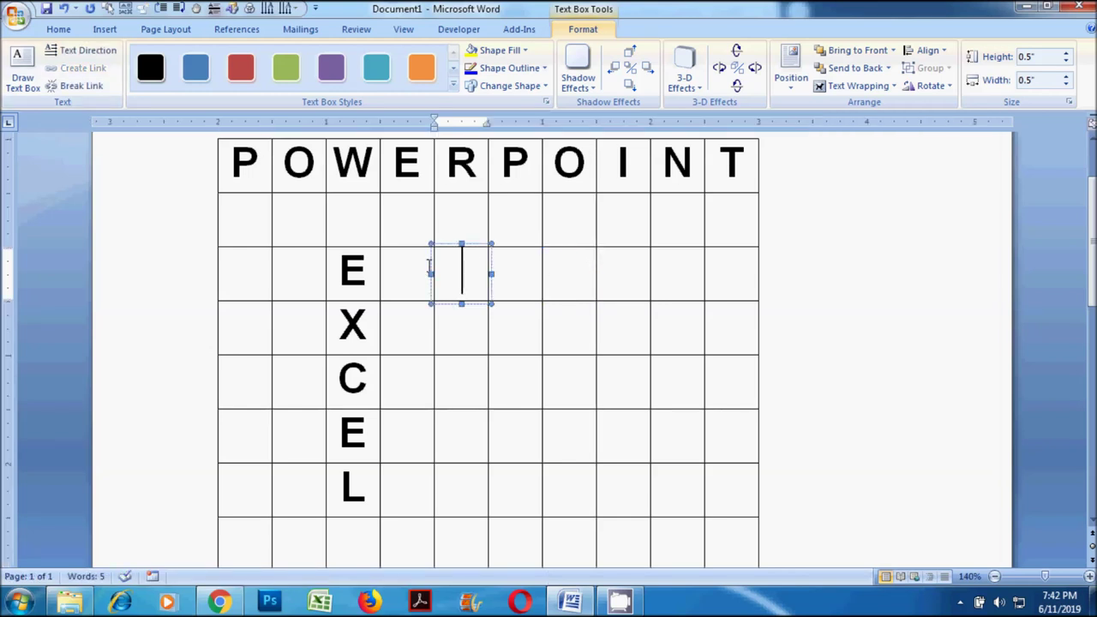
type("W")
double_click(450, 267)
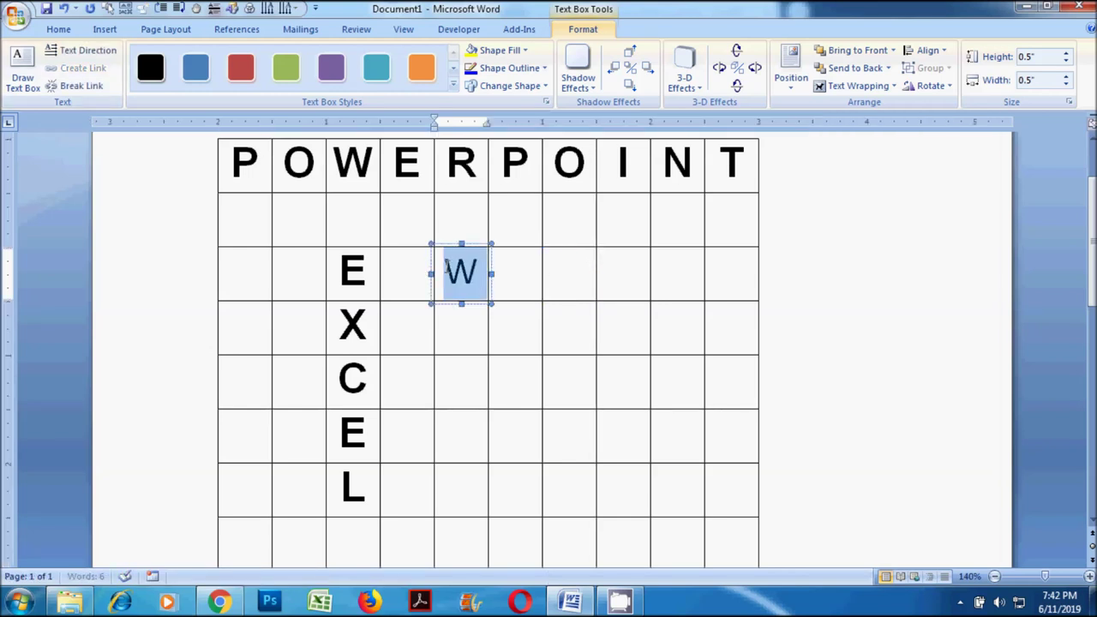
left_click(60, 29)
left_click(137, 80)
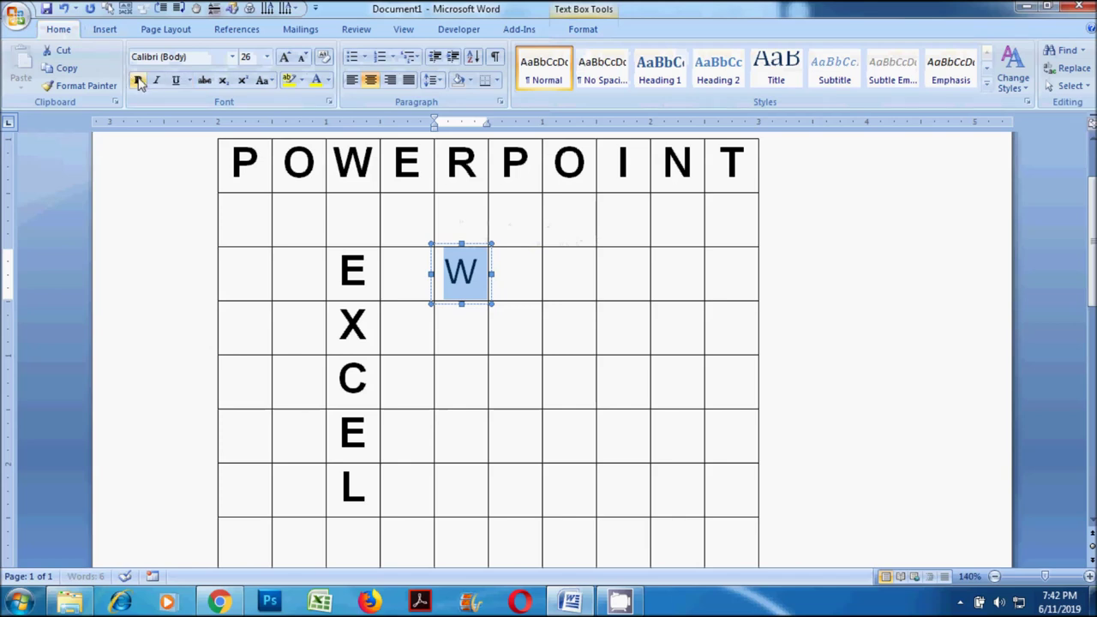
left_click(231, 60)
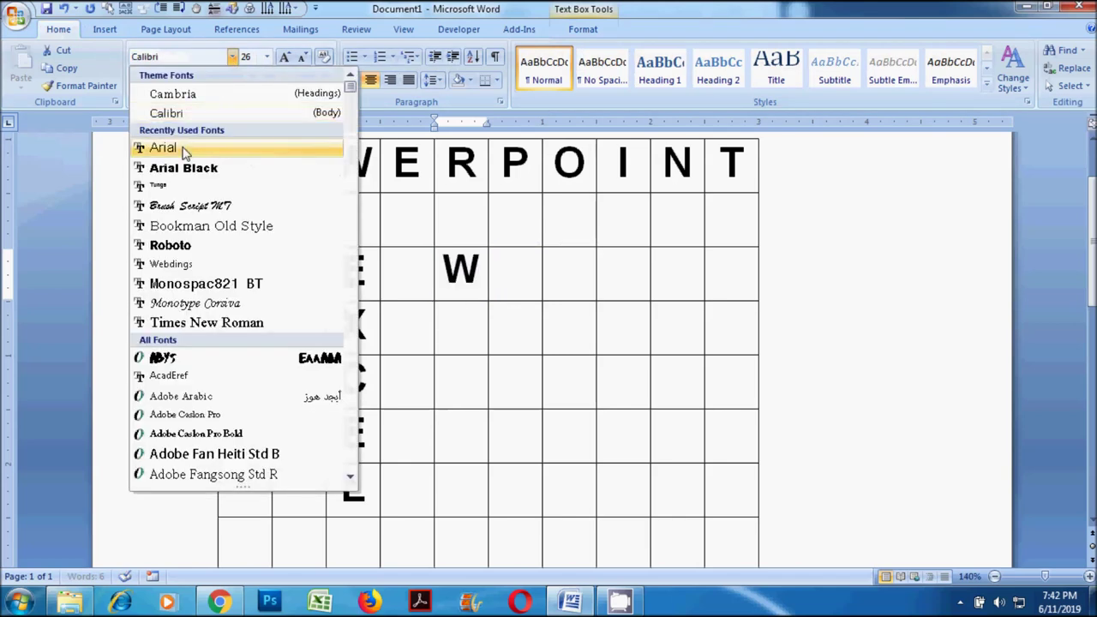
left_click(182, 145)
left_click(284, 57)
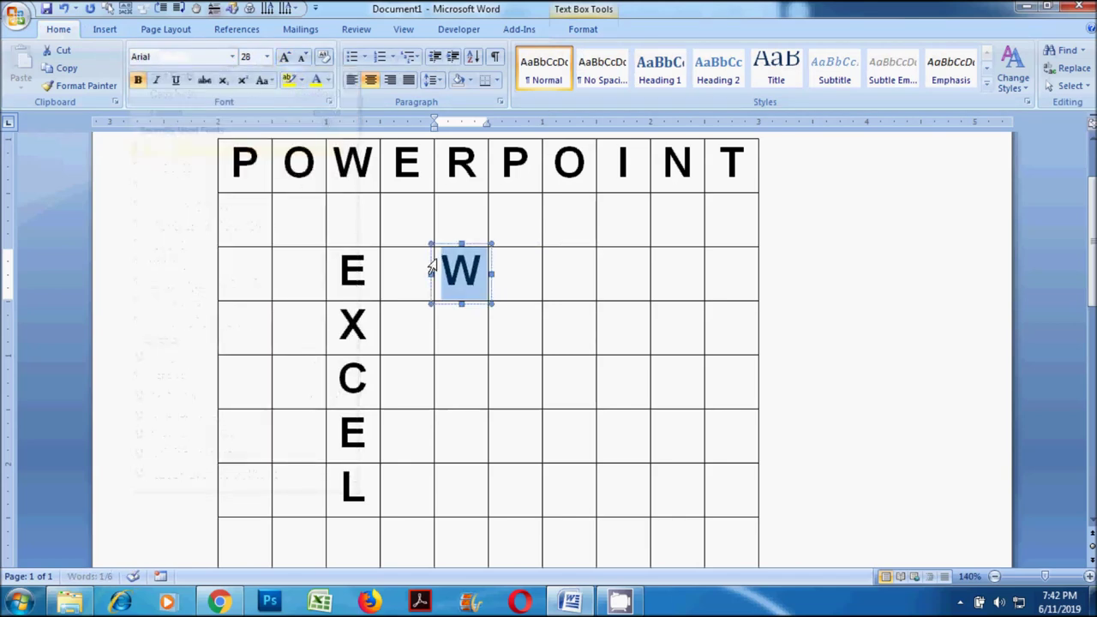
left_click(482, 272)
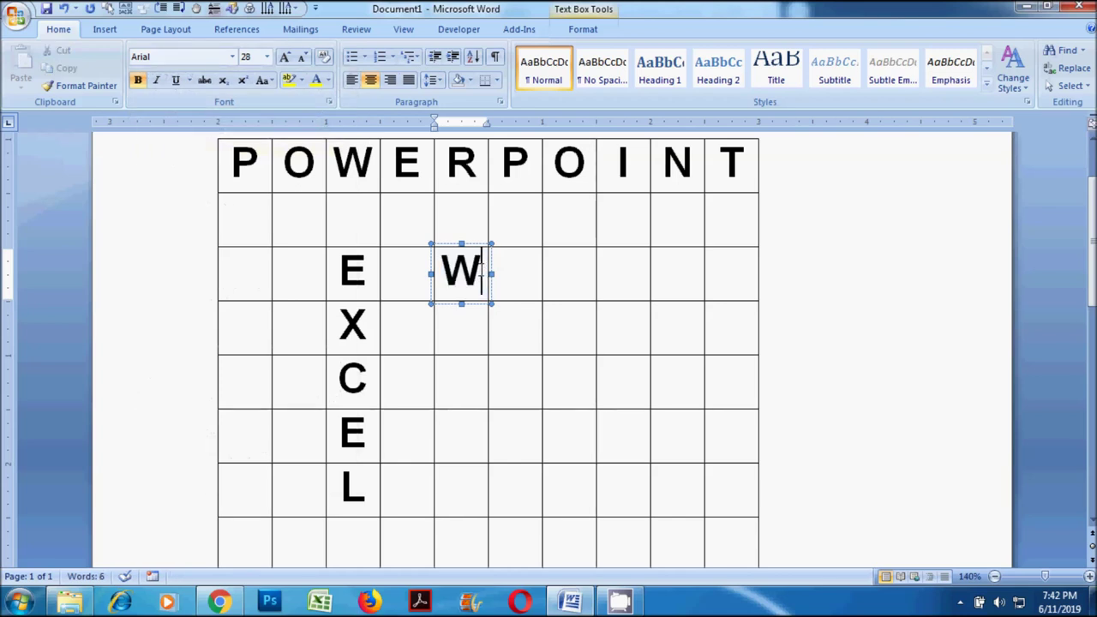
type(" O R D")
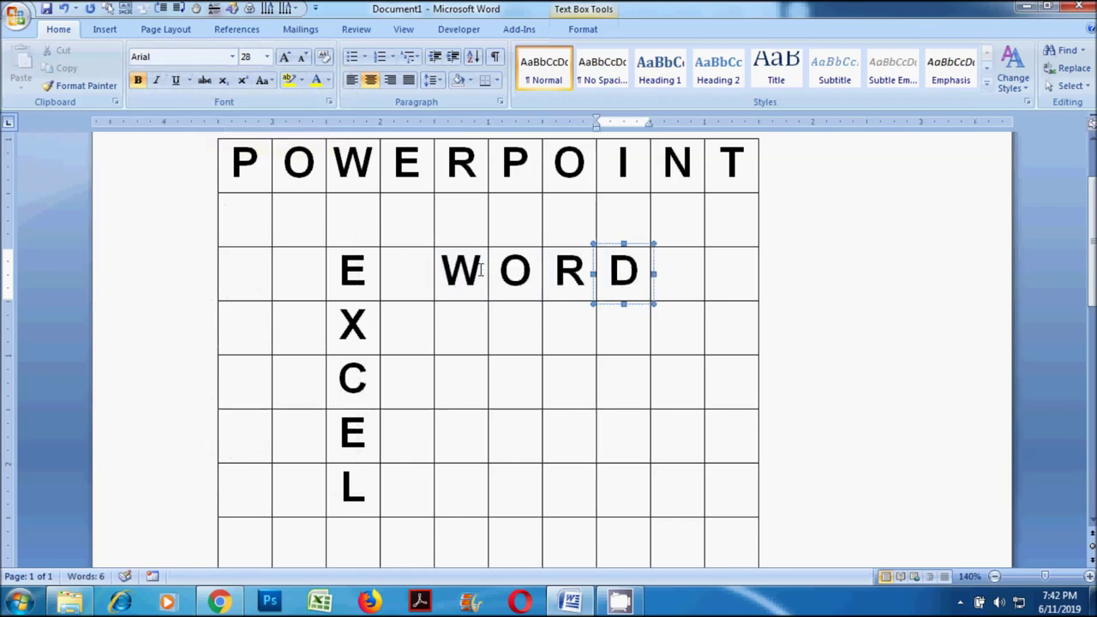
left_click(816, 344)
Link the box beside the C diagonally down-right through the next two boxes.
scroll(532, 335, "down", 1)
scroll(532, 335, "down", 1)
scroll(522, 322, "down", 1)
left_click_drag(434, 210, 491, 270)
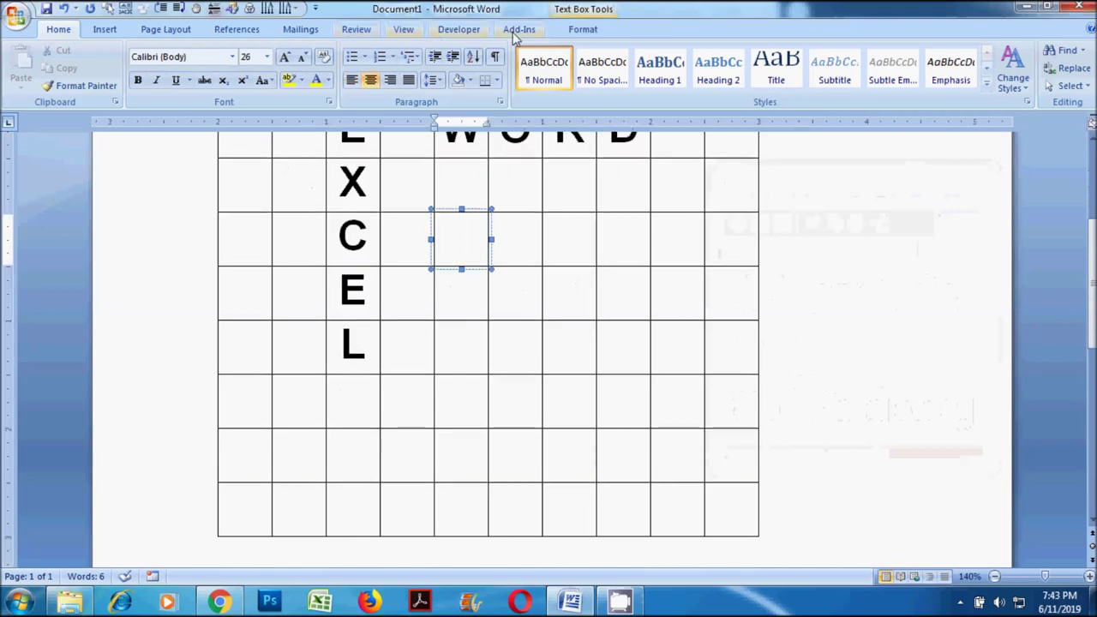
left_click(582, 30)
left_click(83, 68)
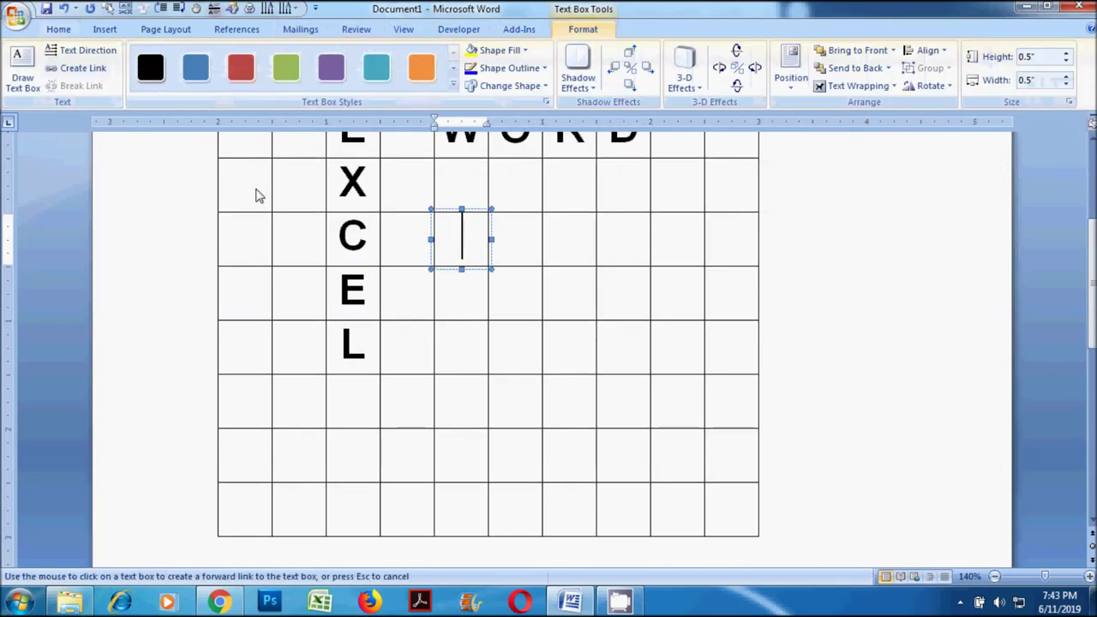
left_click(511, 296)
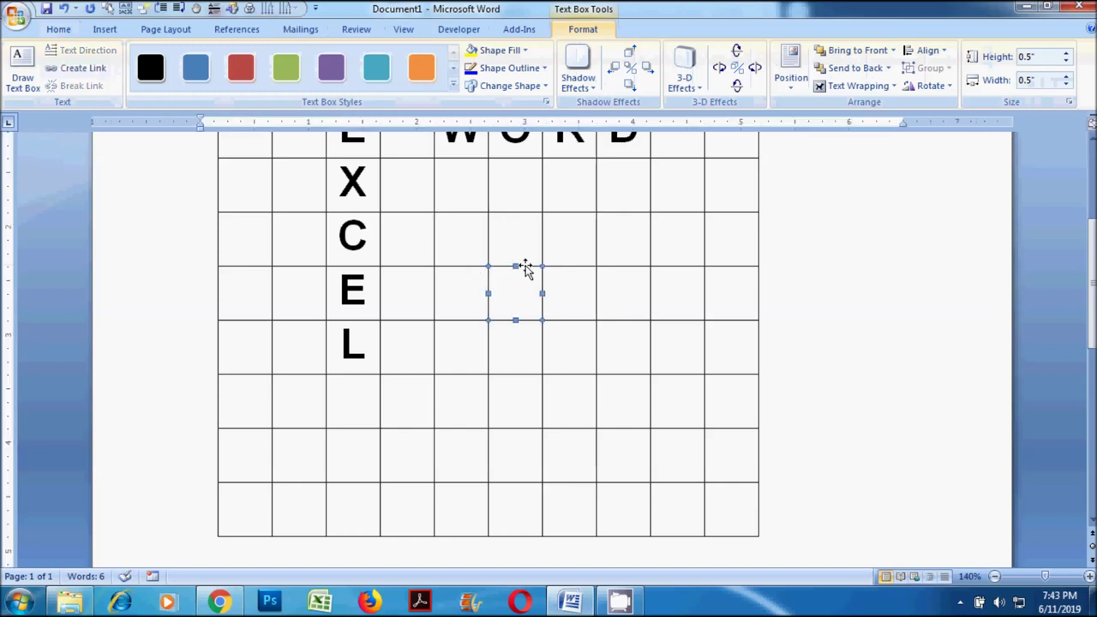
left_click(84, 68)
left_click(582, 333)
Extend the diagonal link chain through the last three boxes.
left_click(582, 328)
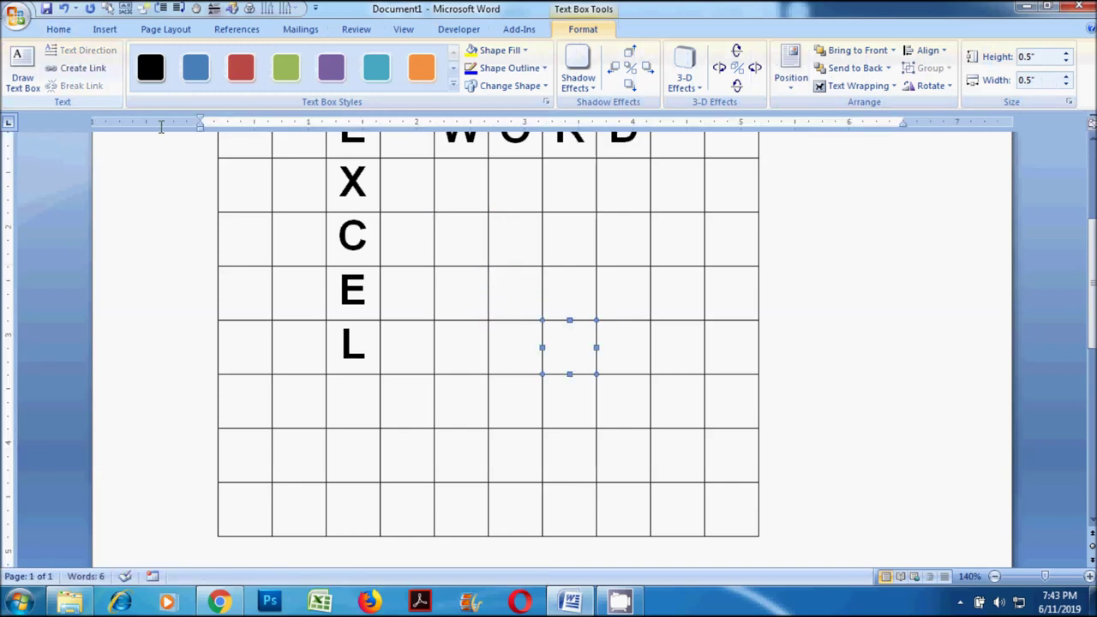
left_click(83, 68)
left_click(625, 397)
left_click(631, 377)
left_click(83, 68)
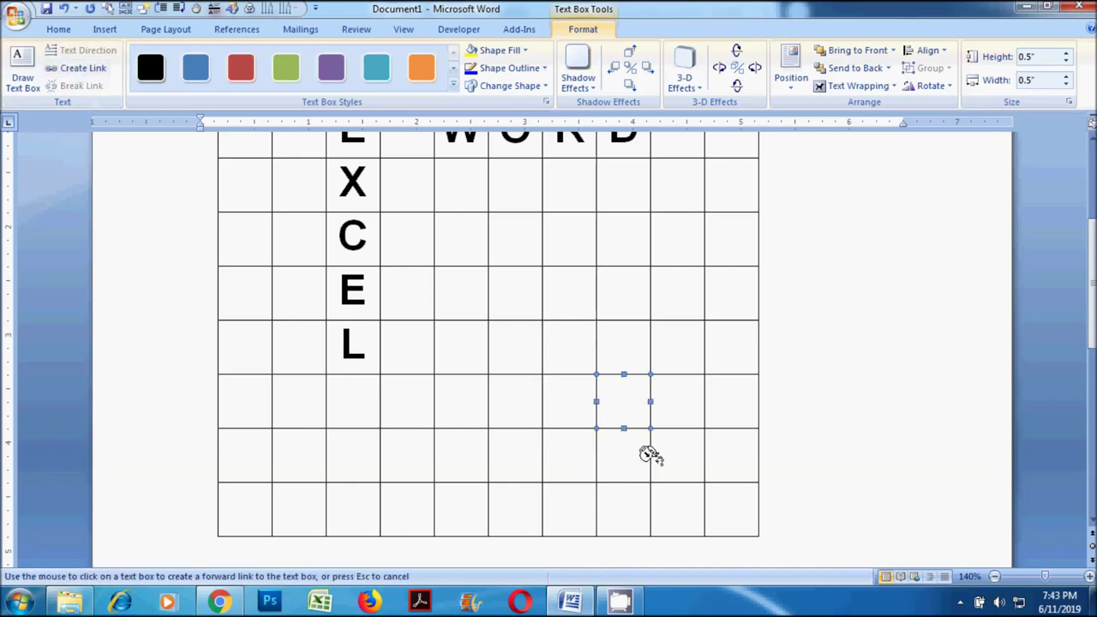
left_click(678, 442)
left_click(681, 430)
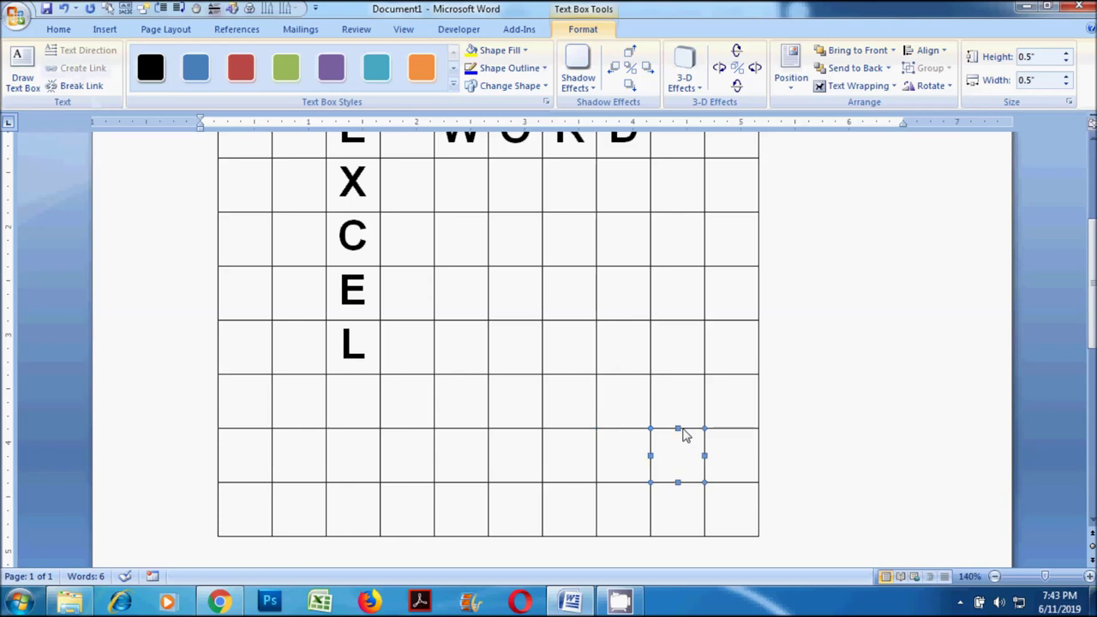
left_click(83, 68)
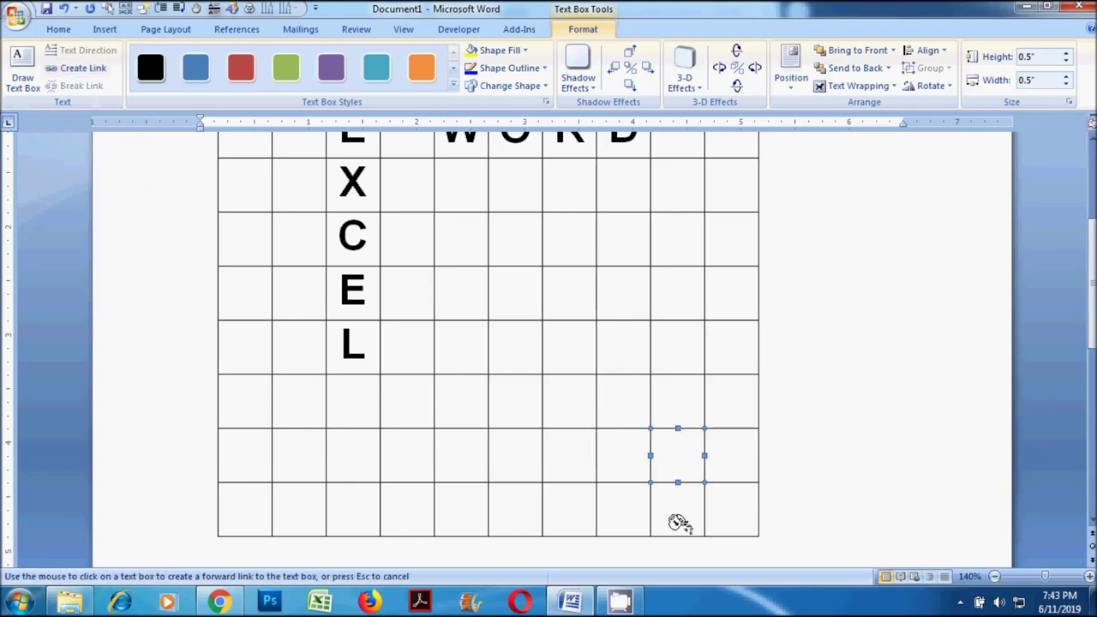
left_click(717, 503)
Type A in the first diagonal box, make it bold Arial 28, and paste the rest of ACCESS.
left_click(461, 243)
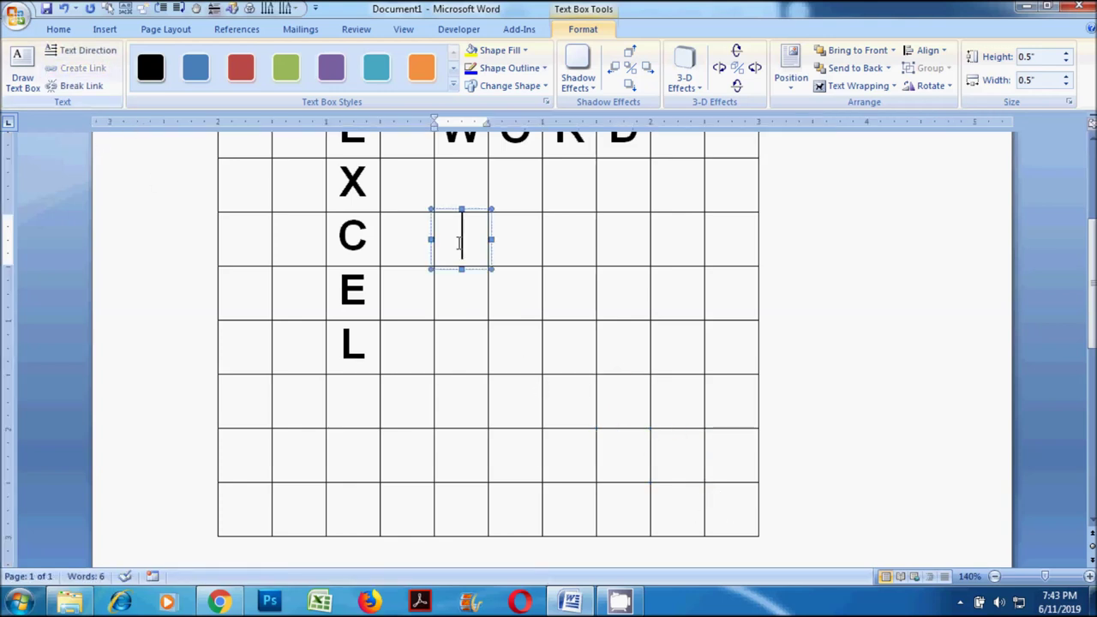
type("A")
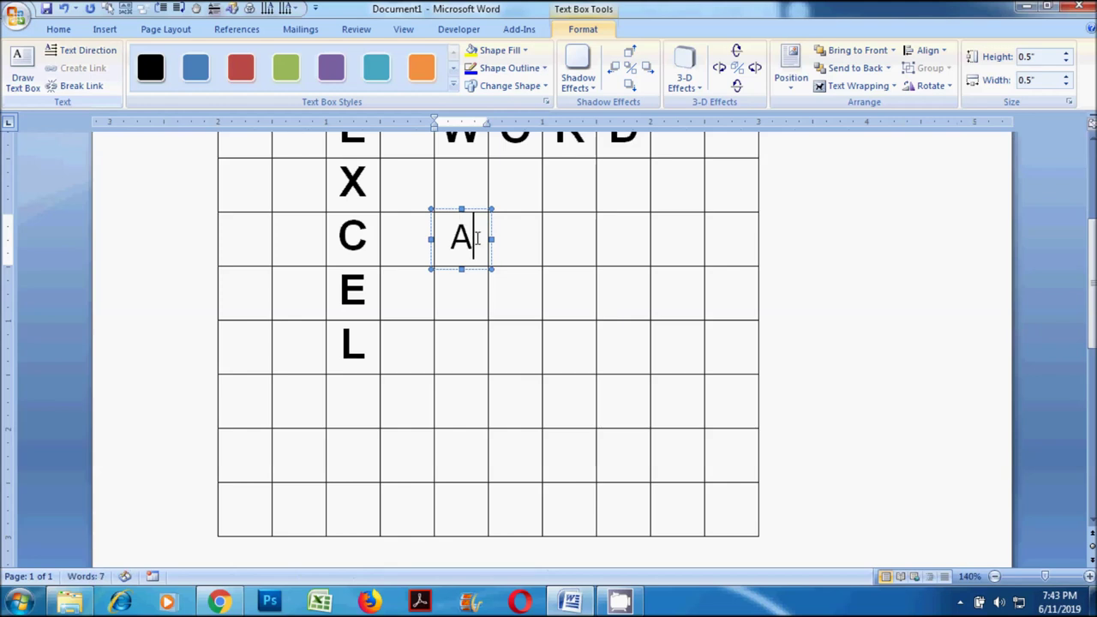
key("ctrl+a")
left_click(58, 29)
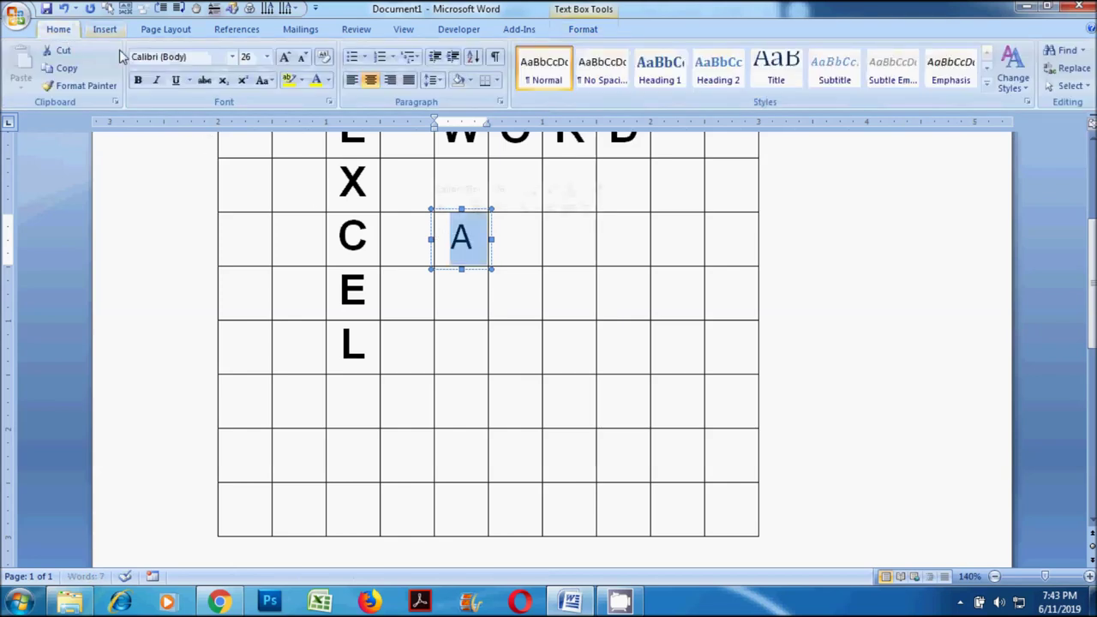
left_click(137, 79)
left_click(285, 57)
left_click(232, 56)
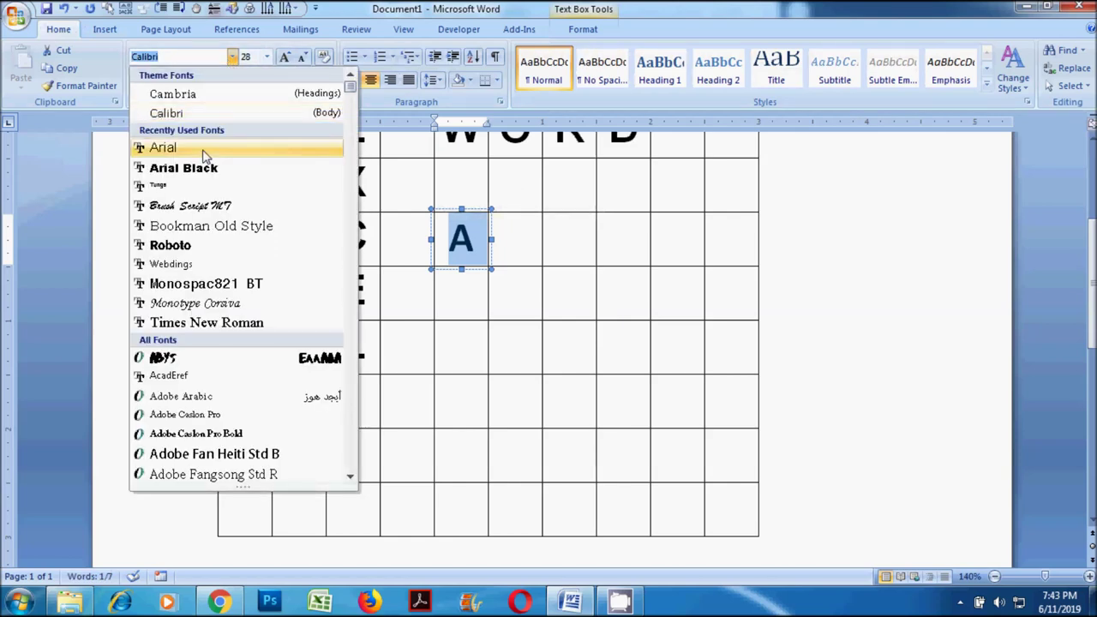
left_click(206, 151)
left_click(472, 242)
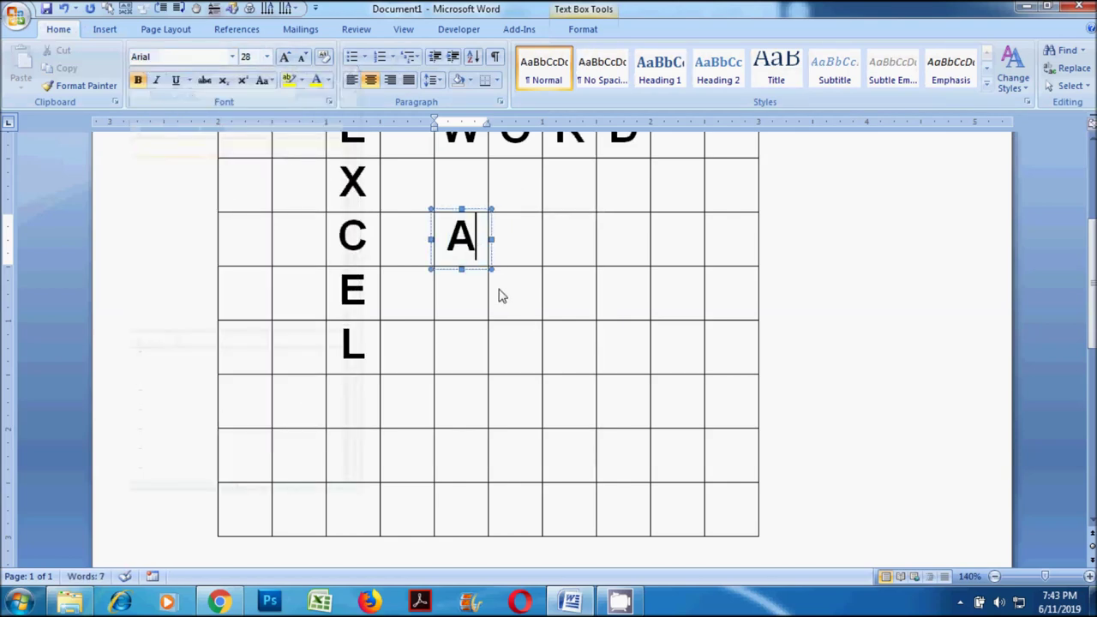
key("ctrl+v")
key("ctrl+v")
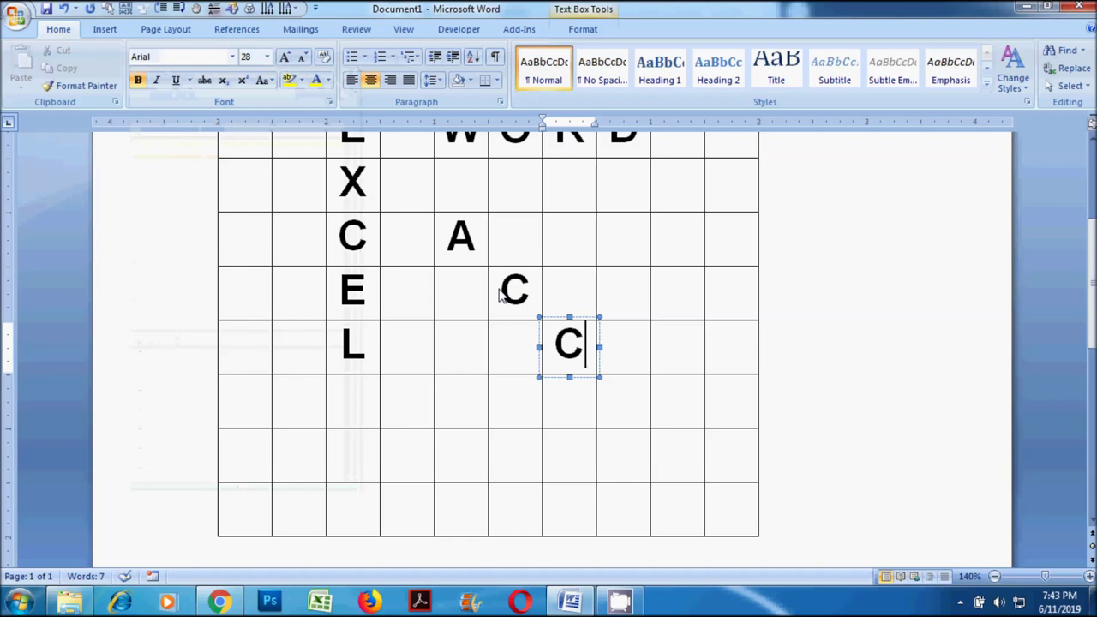
key("ctrl+v")
key("ctrl+v")
key("ctrl+v")
left_click(253, 497)
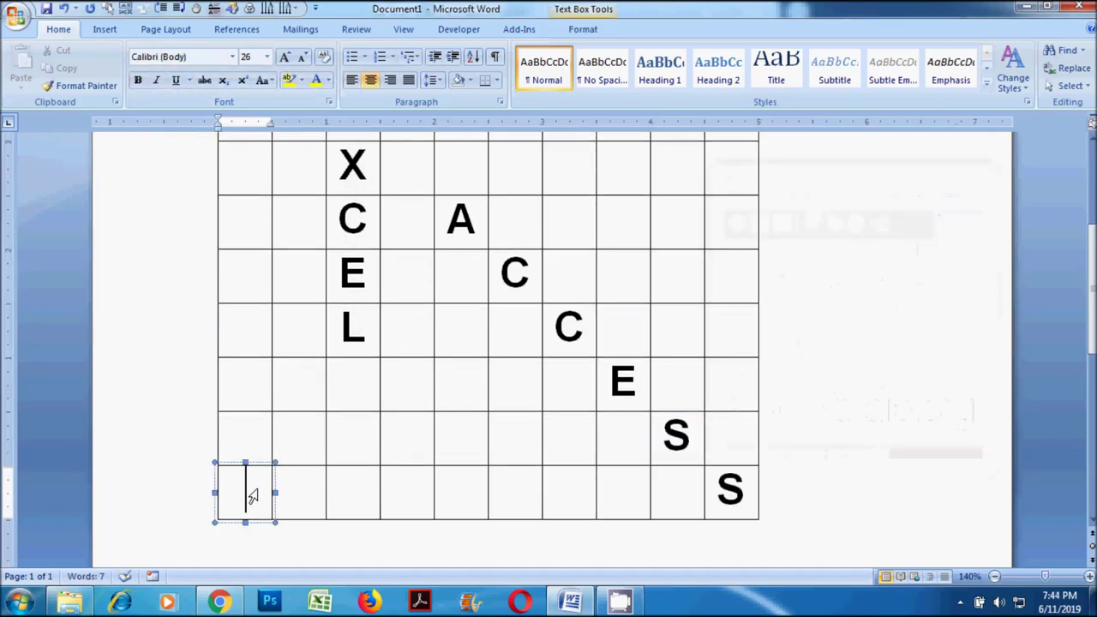
Link the first five bottom-row boxes into a chain, starting at the bottom-left.
left_click(583, 29)
left_click(83, 68)
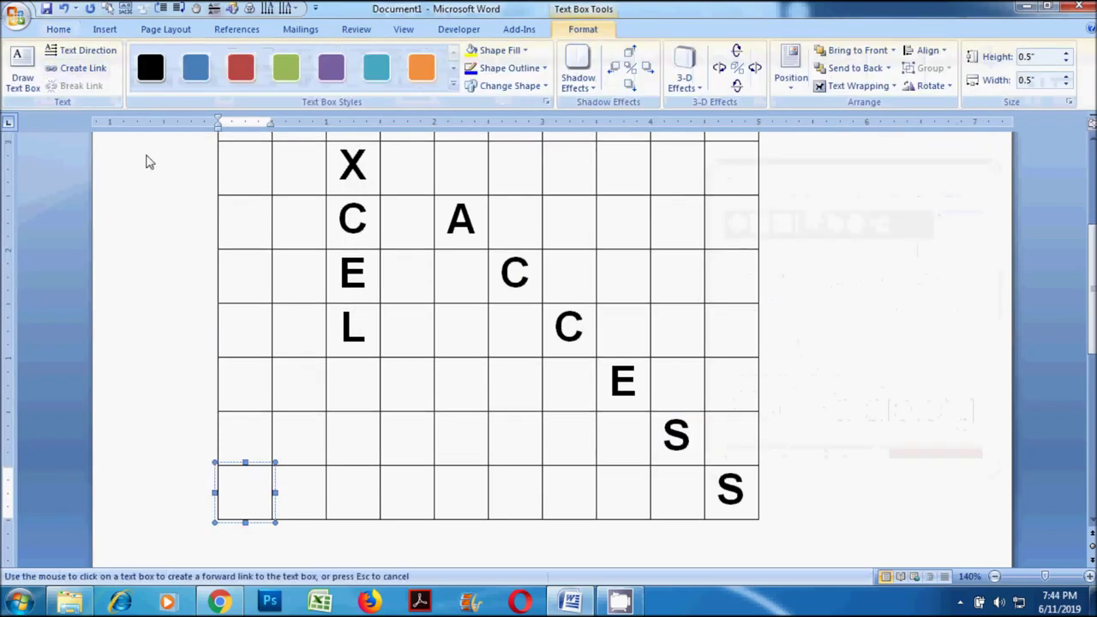
left_click(295, 480)
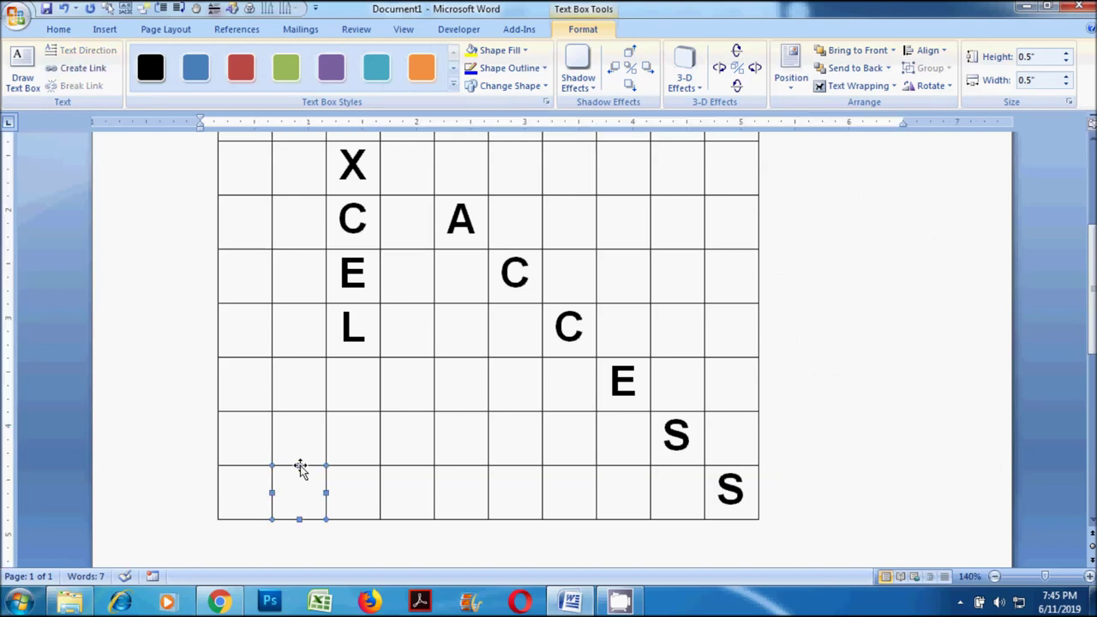
left_click(83, 67)
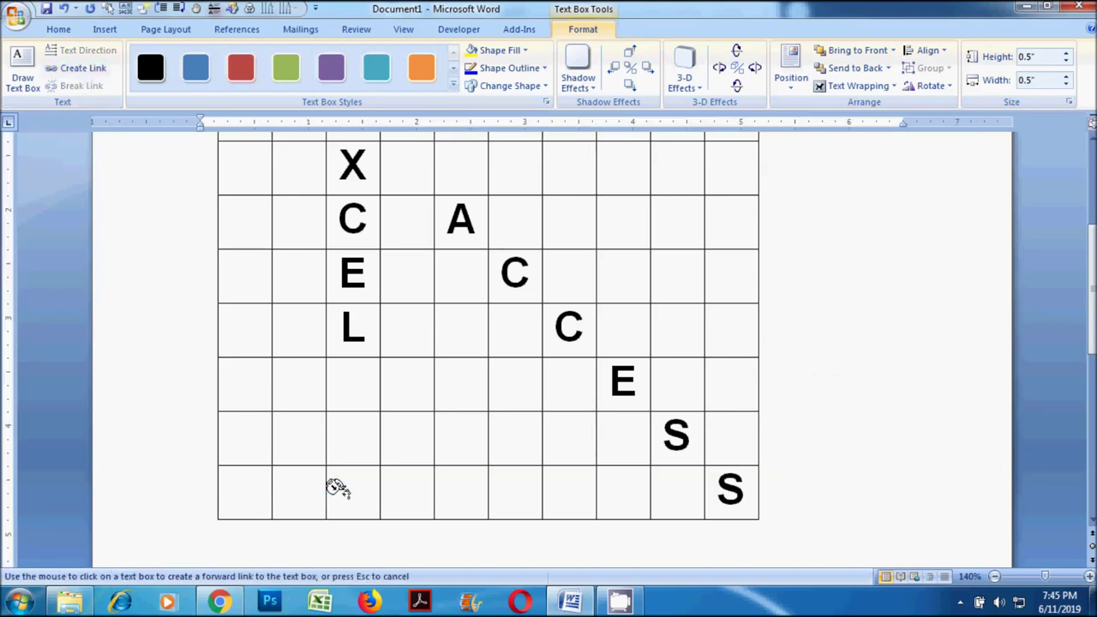
left_click(339, 487)
left_click(358, 474)
left_click(83, 67)
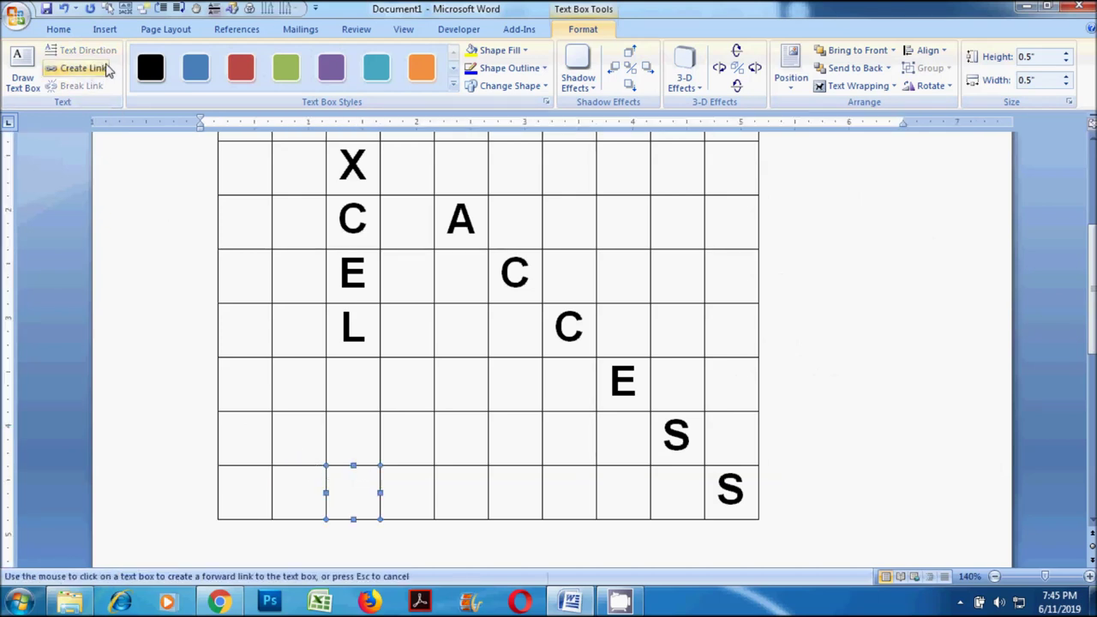
left_click(396, 485)
left_click(412, 468)
left_click(83, 67)
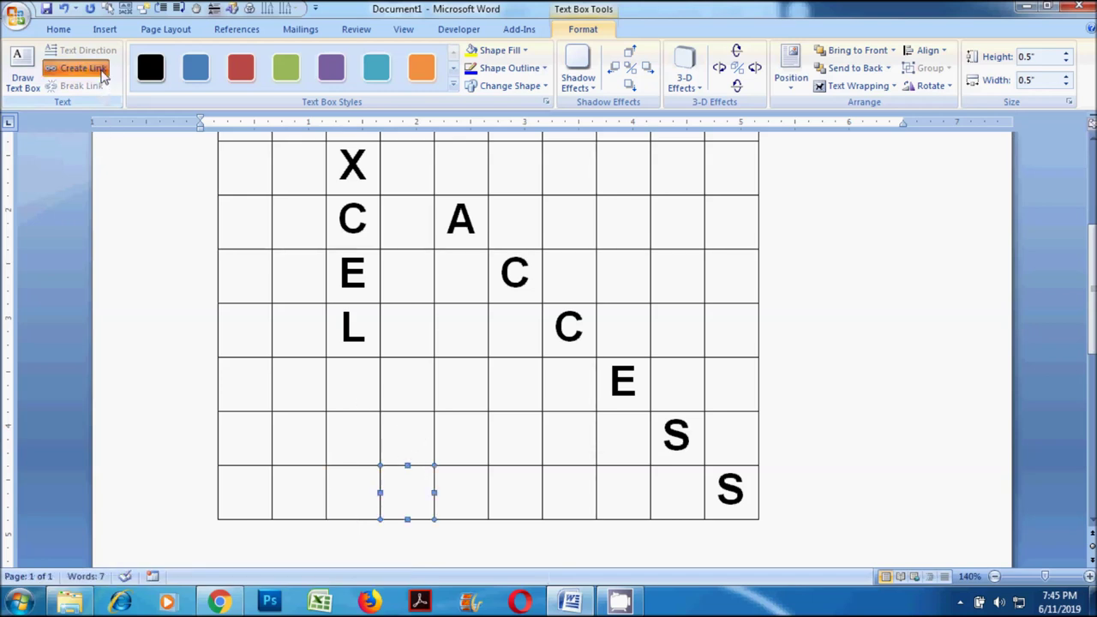
left_click(458, 484)
Extend the bottom-row link chain through the remaining boxes to the row's end.
left_click(474, 473)
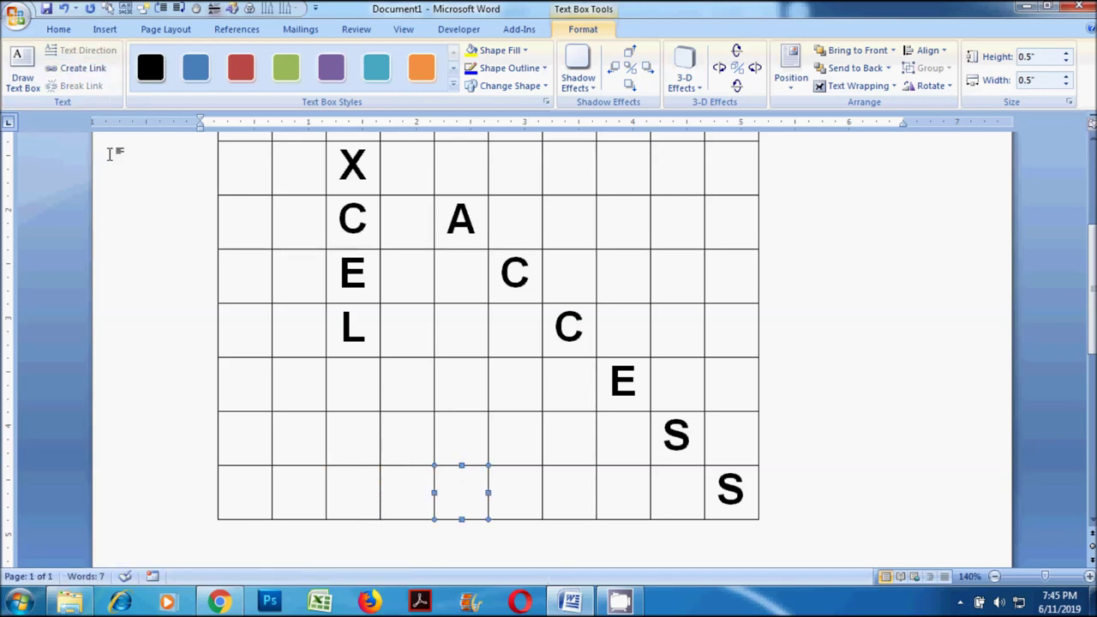
left_click(82, 68)
left_click(503, 488)
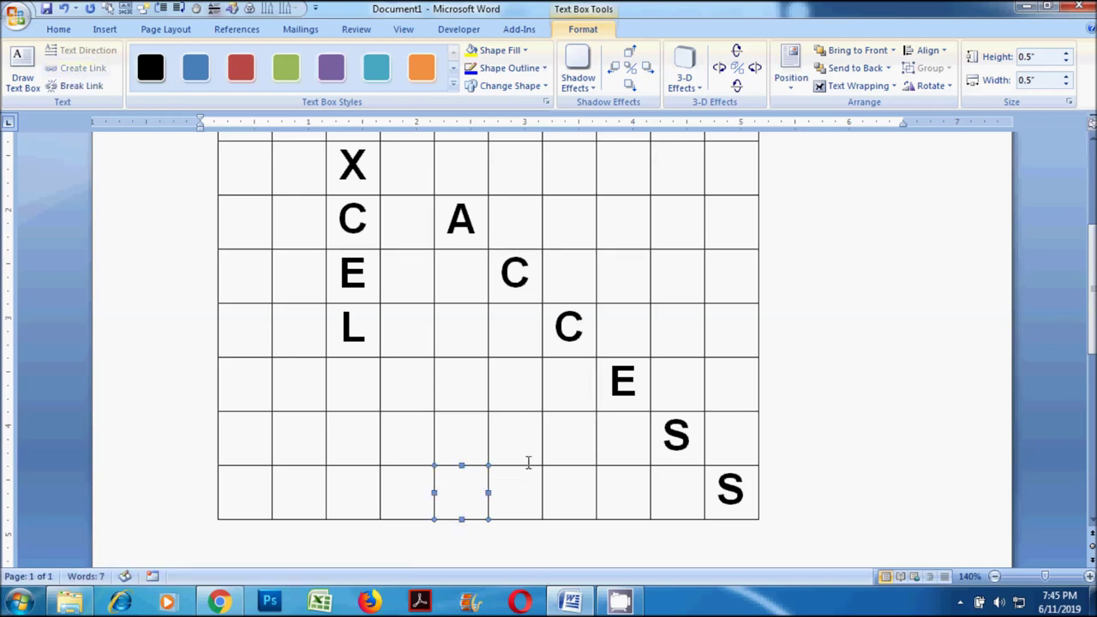
left_click(529, 474)
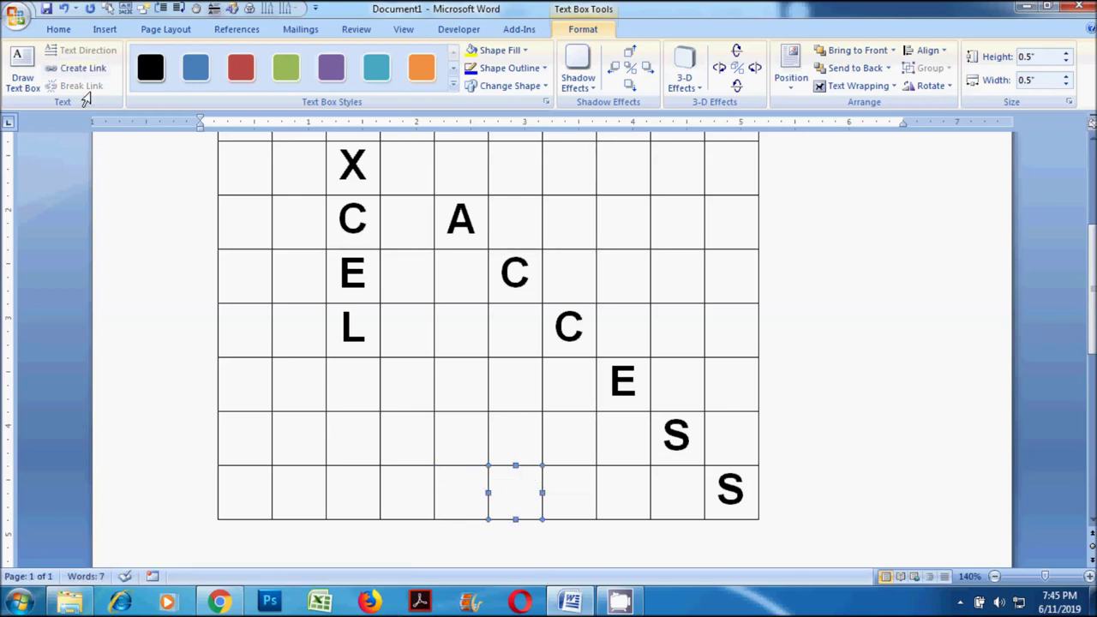
left_click(83, 68)
left_click(574, 482)
left_click(581, 467)
left_click(83, 69)
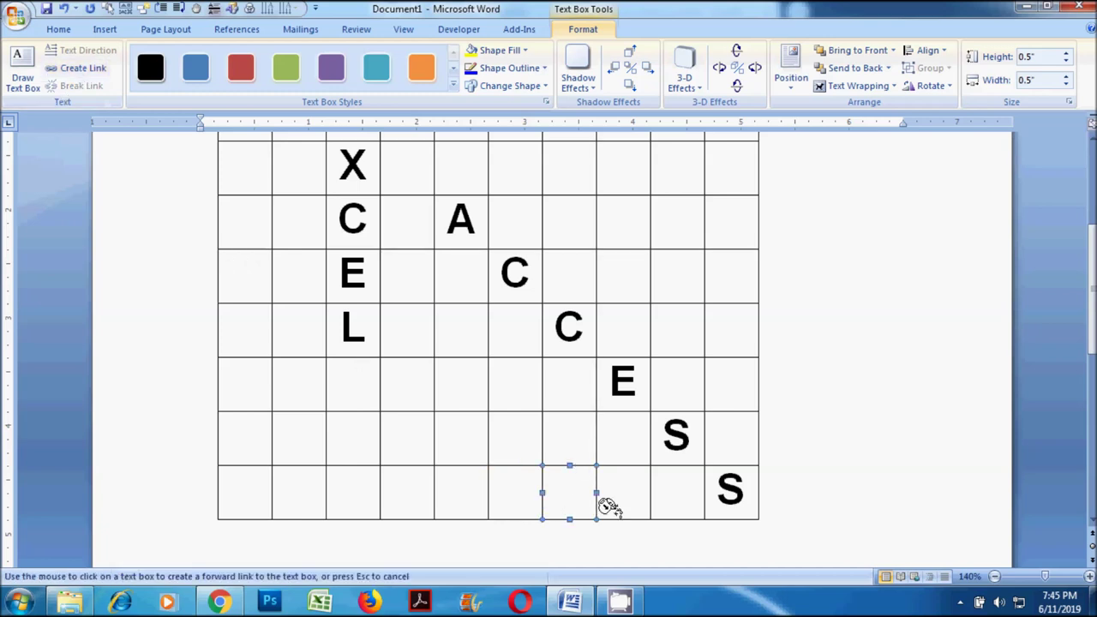
left_click(610, 493)
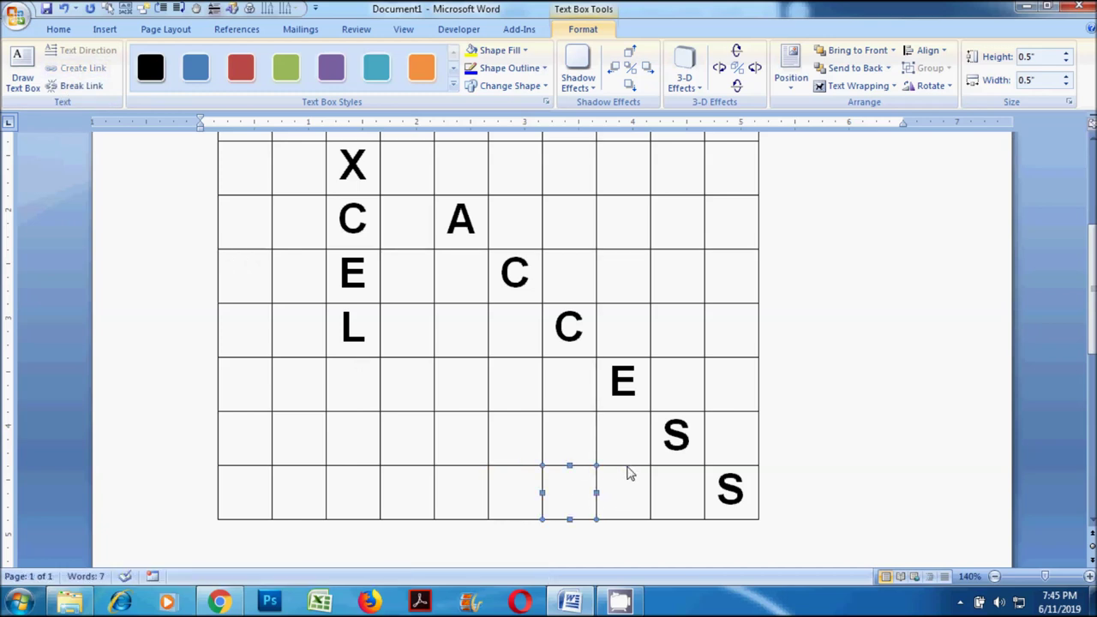
left_click(630, 467)
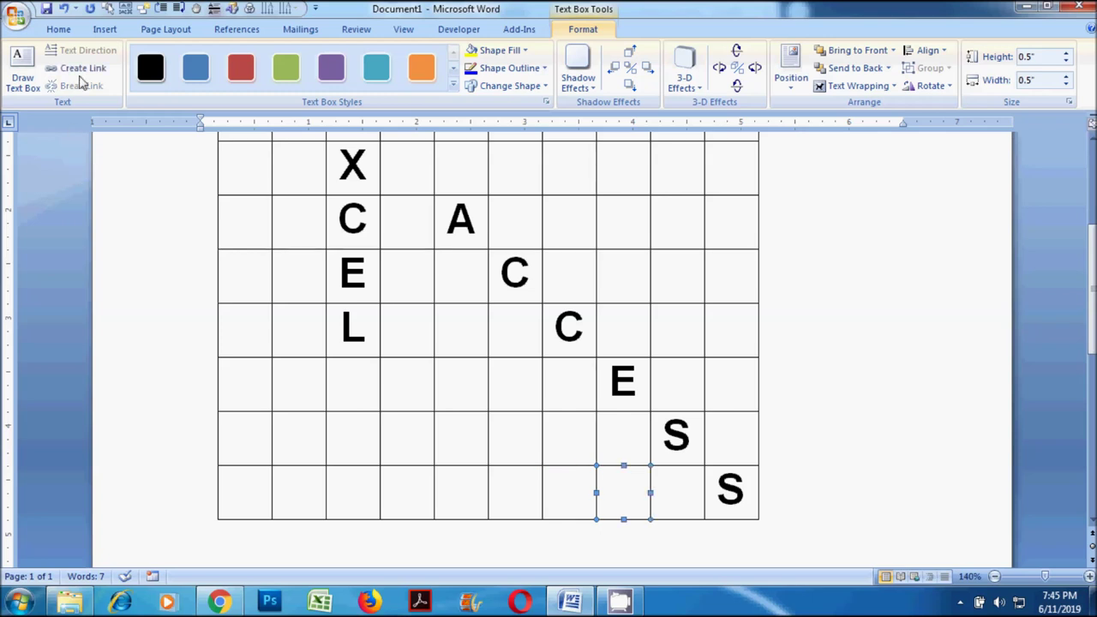
left_click(80, 74)
left_click(656, 484)
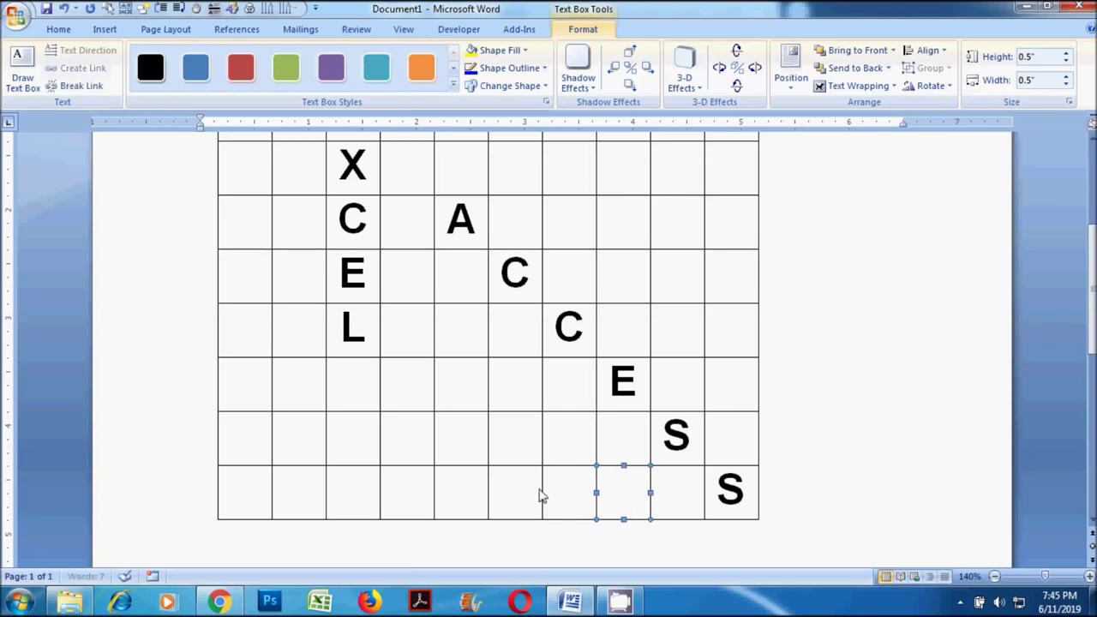
Type W in the bottom-left box and format it bold Arial, size 28.
left_click(253, 487)
type("W")
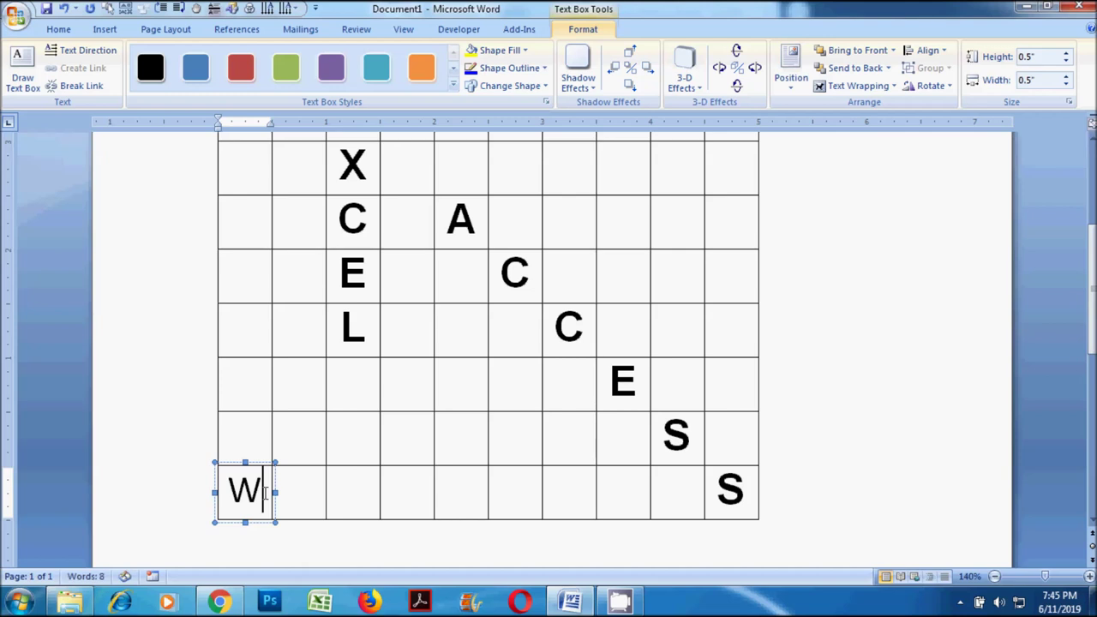
double_click(246, 491)
left_click(58, 29)
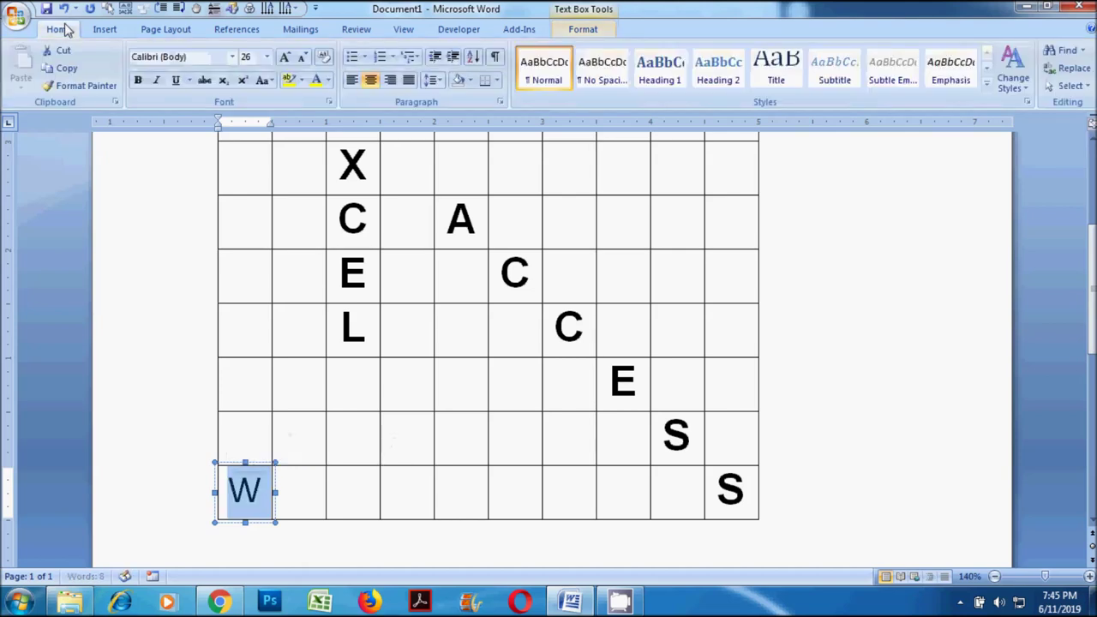
left_click(138, 80)
left_click(285, 57)
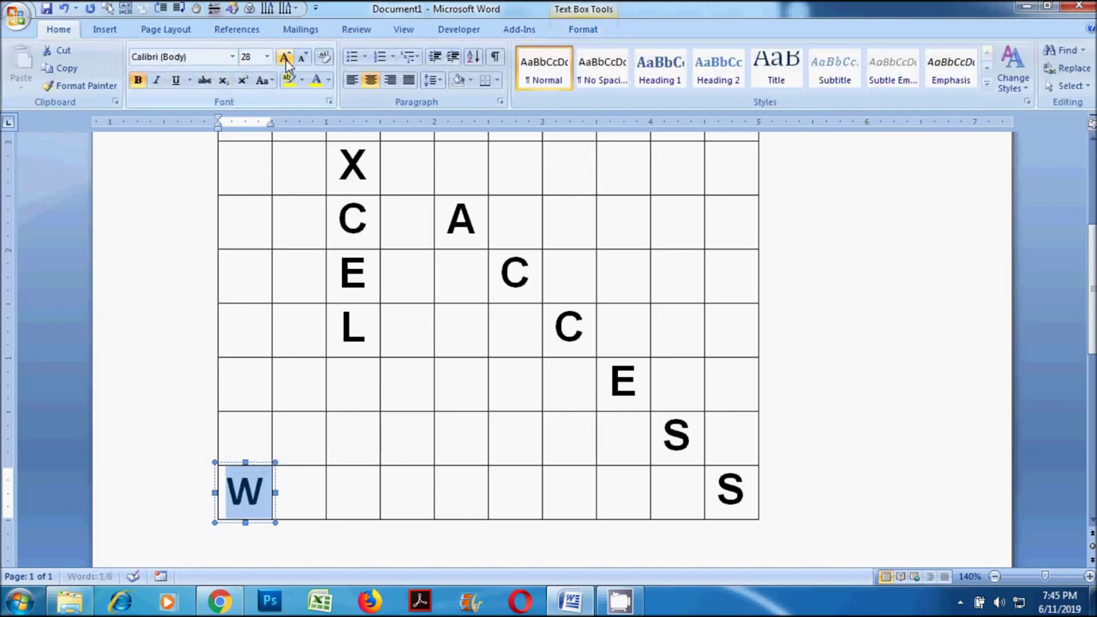
left_click(232, 57)
left_click(204, 150)
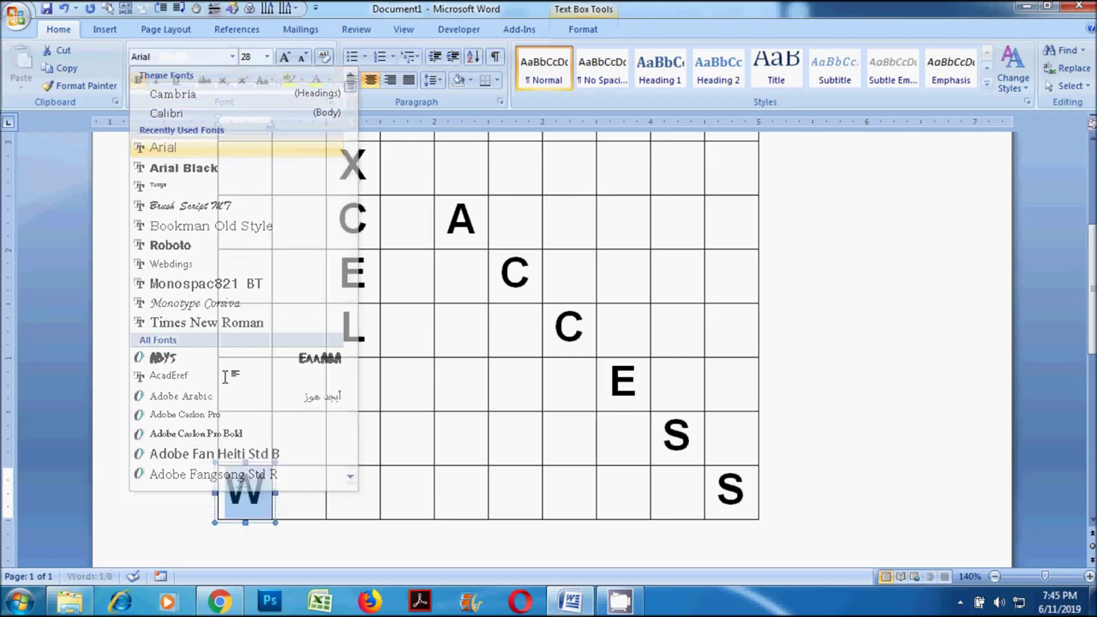
left_click(268, 501)
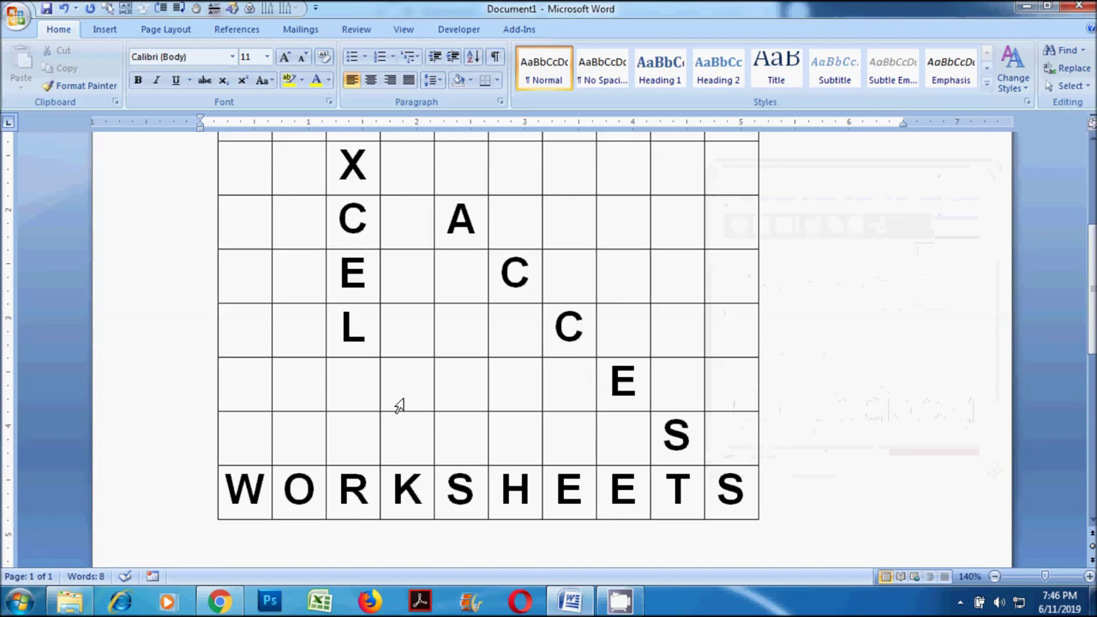
Paste a new text box and link it through the next four boxes along the row.
key("ctrl+v")
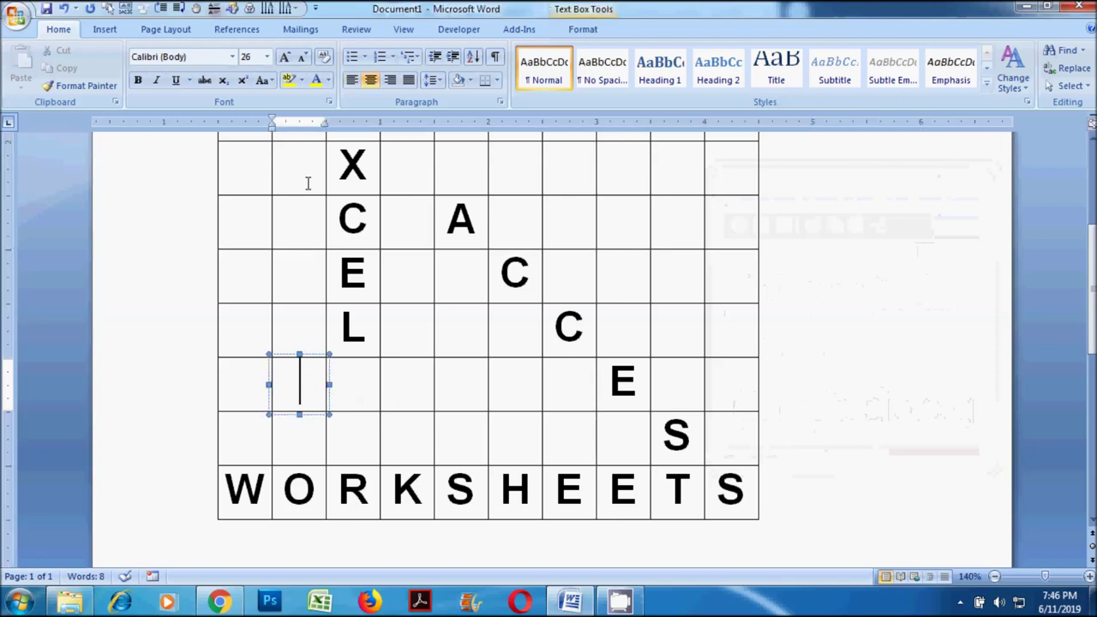
left_click(583, 29)
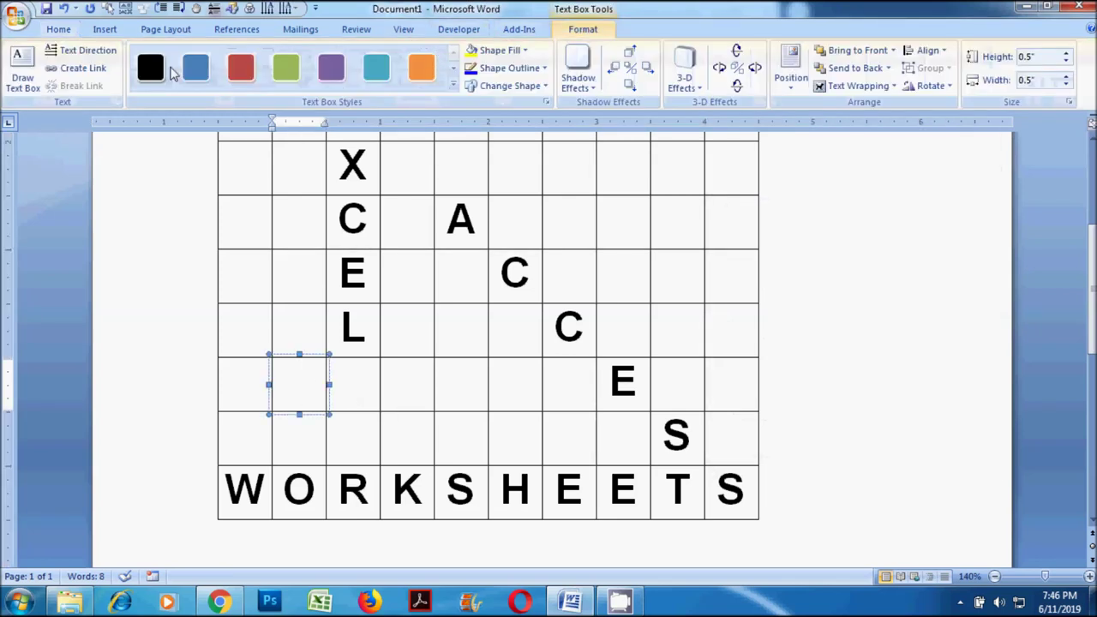
left_click(79, 68)
left_click(350, 380)
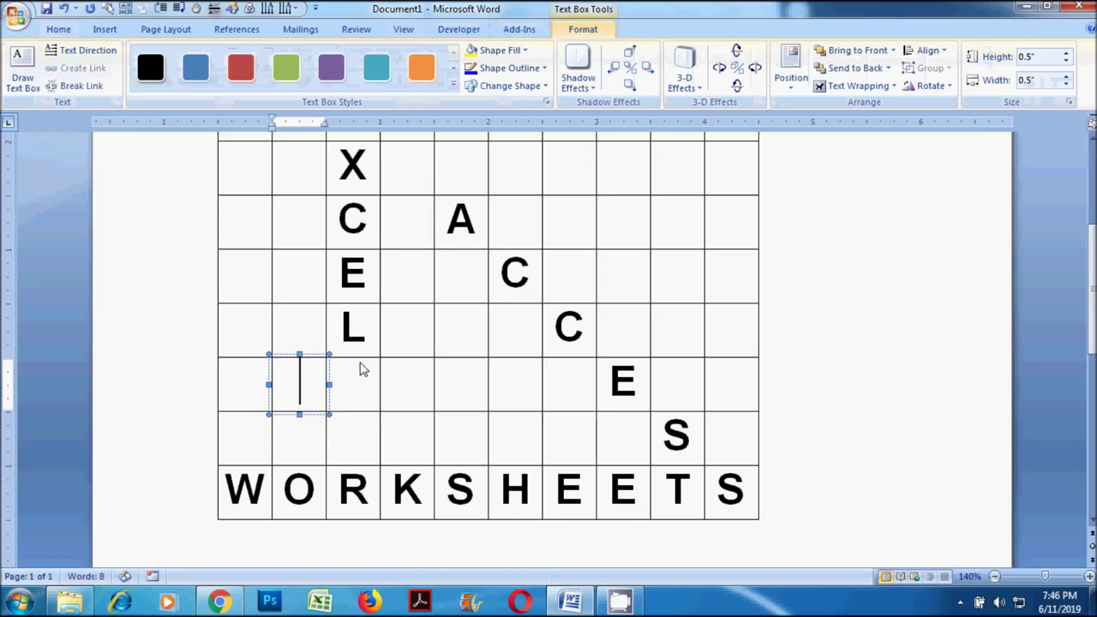
left_click(362, 362)
left_click(79, 68)
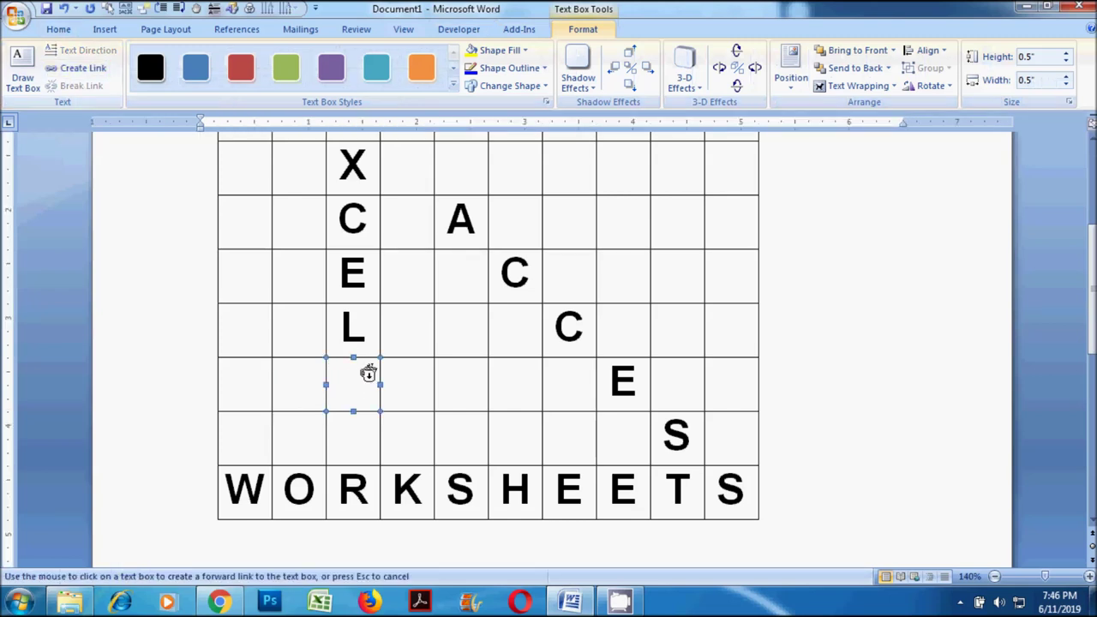
left_click(390, 370)
left_click(420, 359)
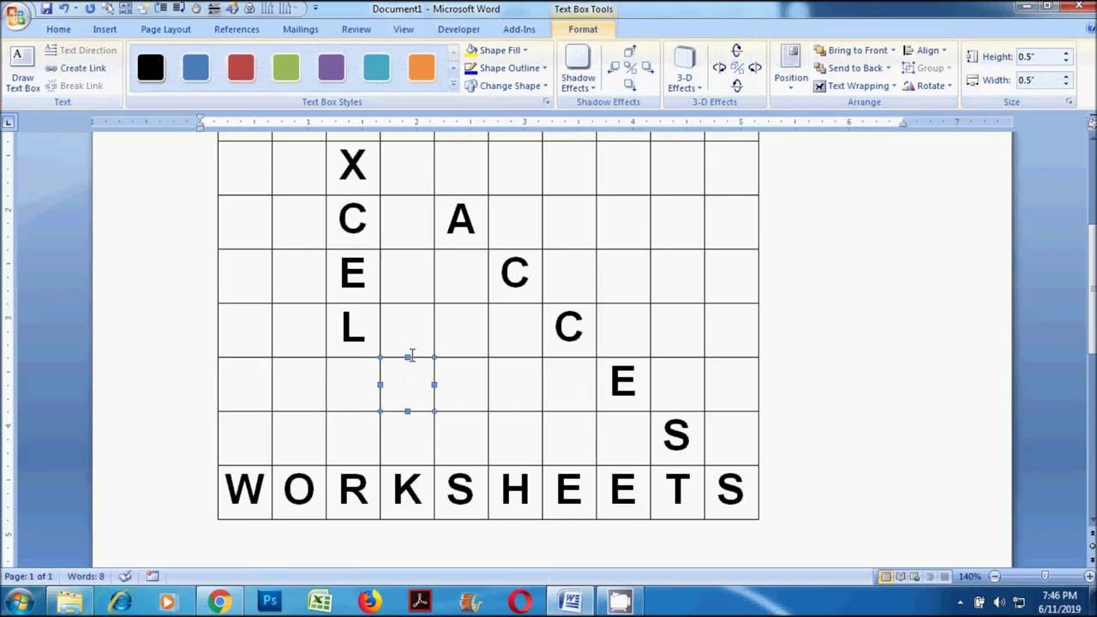
left_click(79, 68)
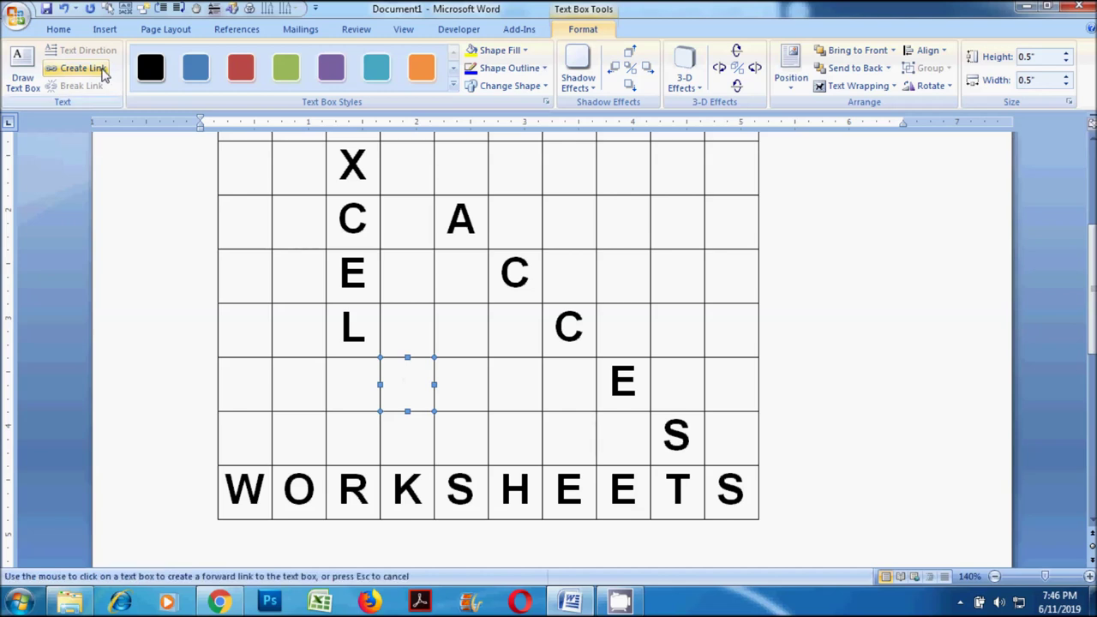
left_click(454, 385)
left_click(465, 359)
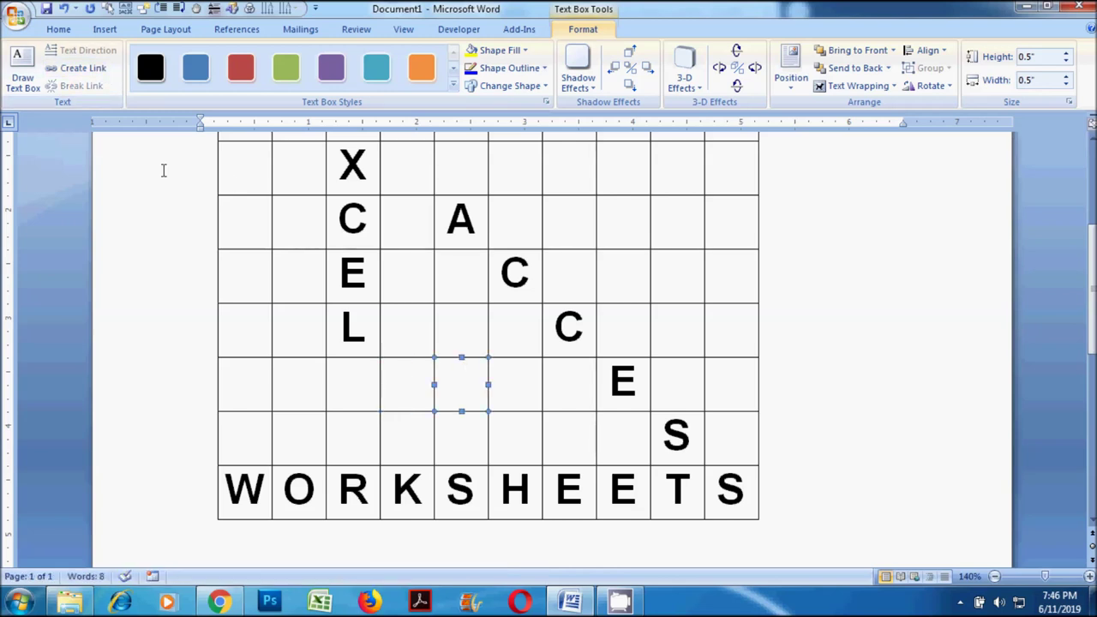
left_click(84, 68)
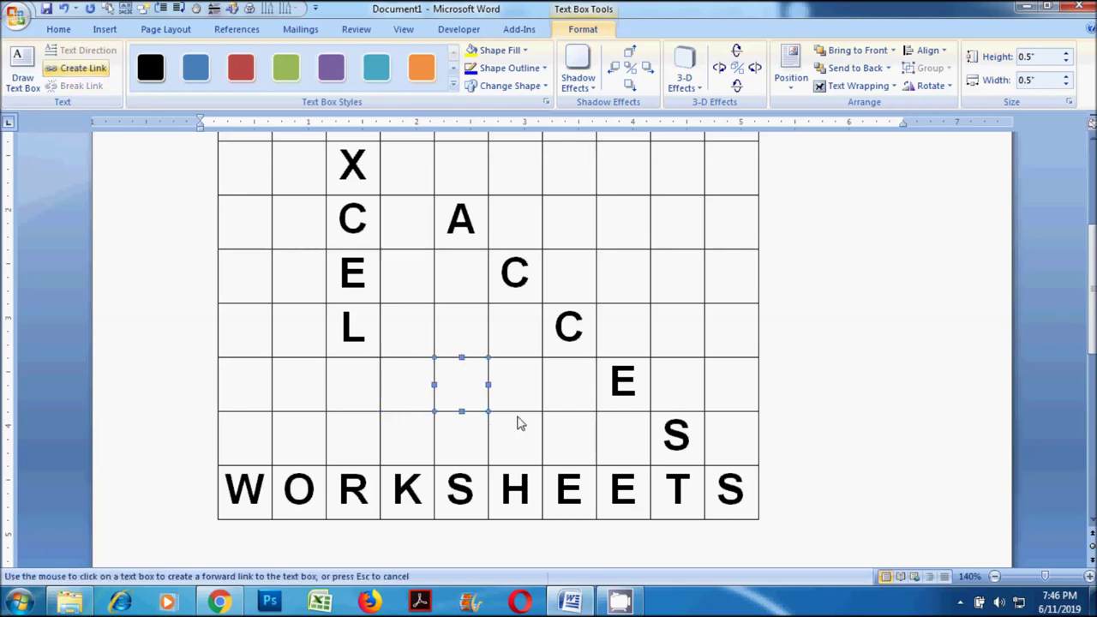
left_click(506, 375)
left_click(521, 360)
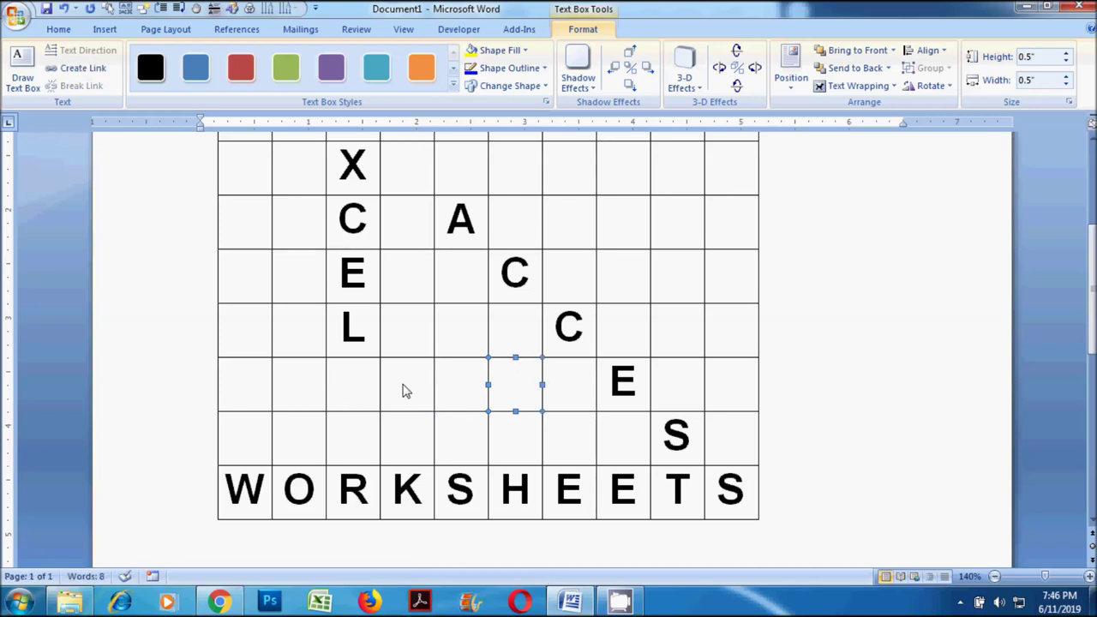
Type S in the row's first box and make it bold Arial, size 28.
left_click(303, 384)
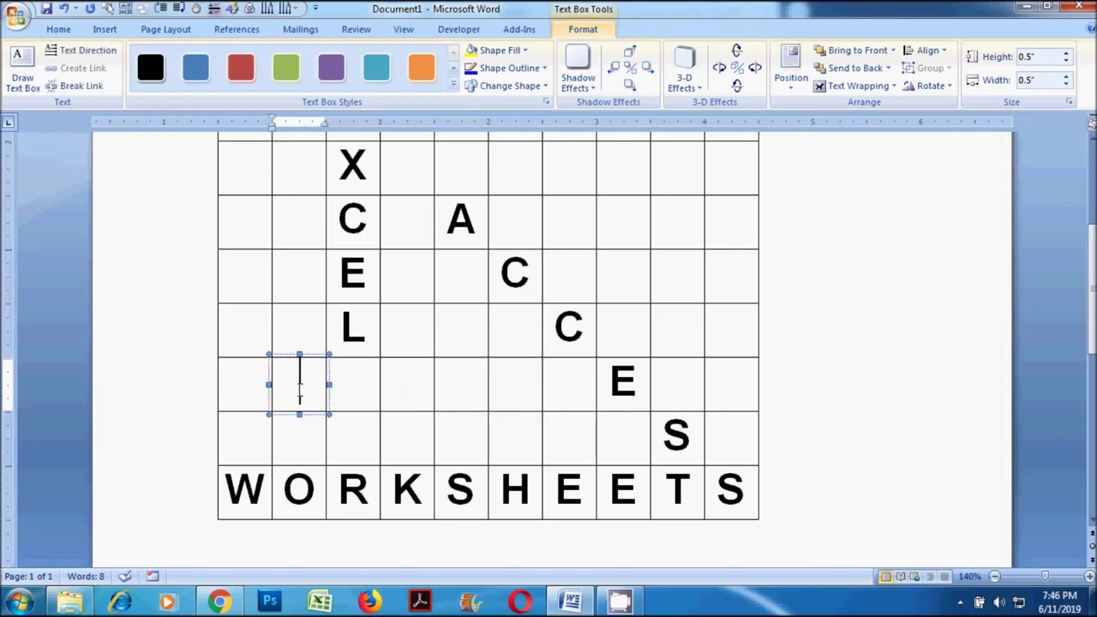
type("S")
key("ctrl+a")
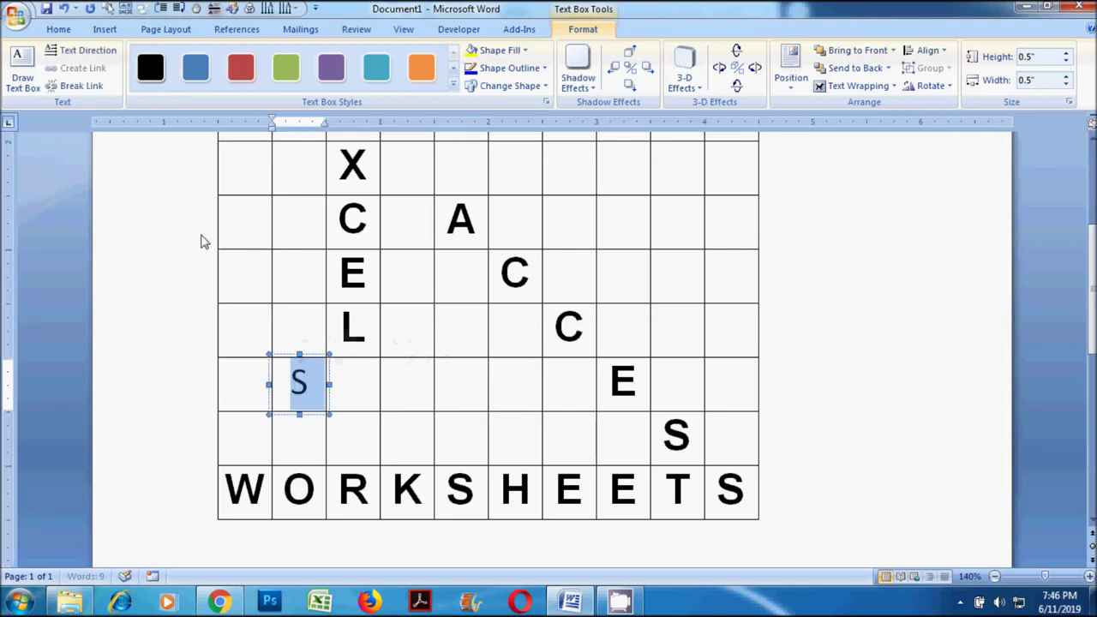
left_click(60, 31)
left_click(138, 80)
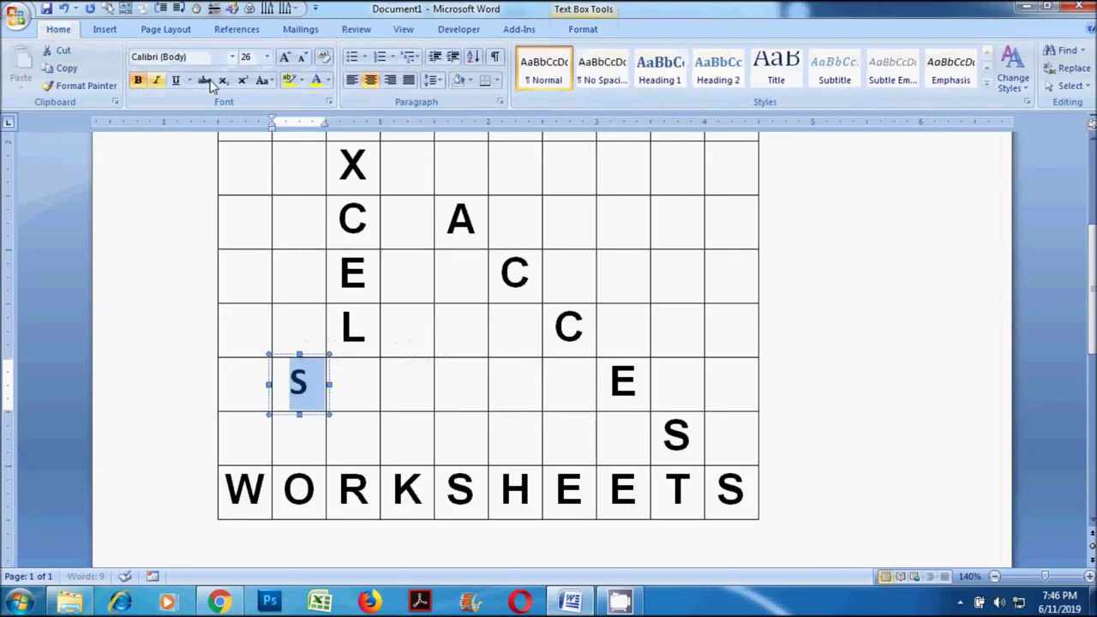
left_click(267, 57)
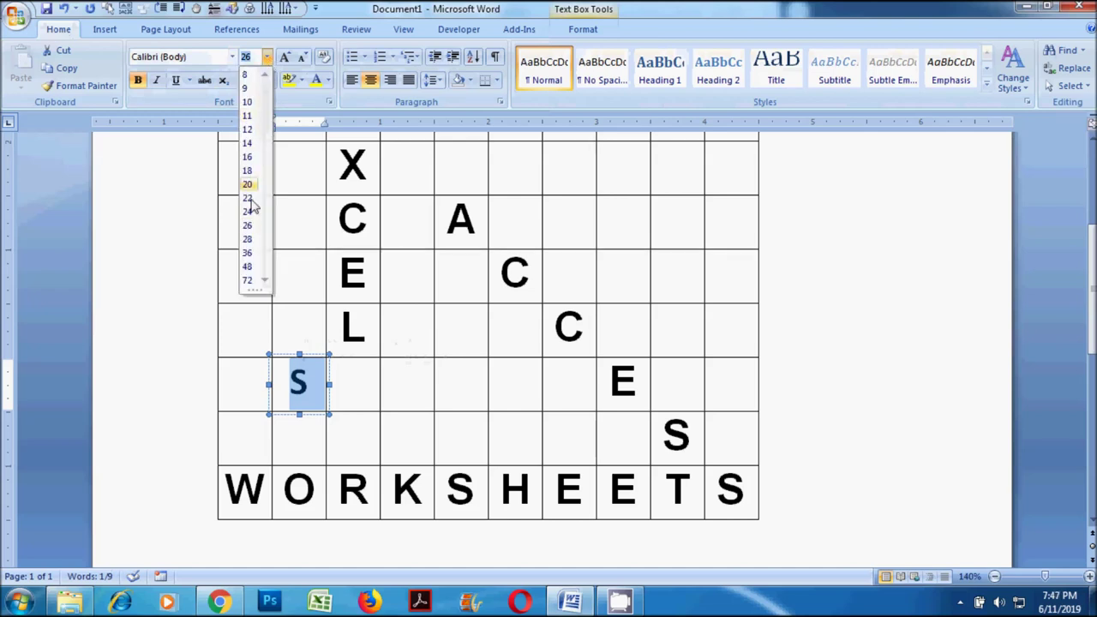
left_click(248, 240)
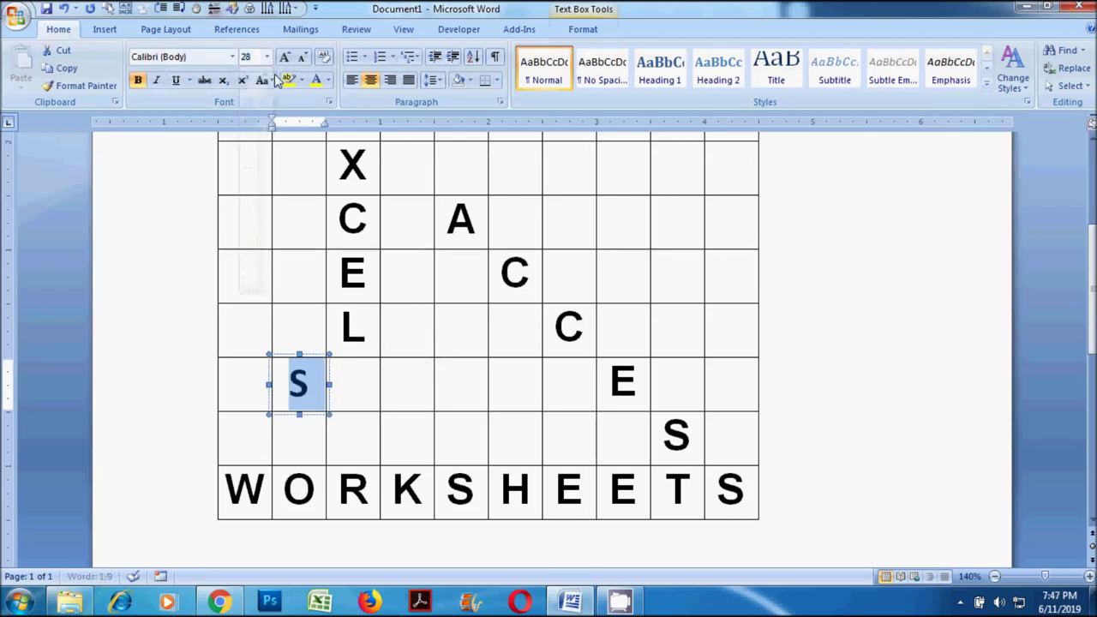
left_click(232, 57)
left_click(163, 148)
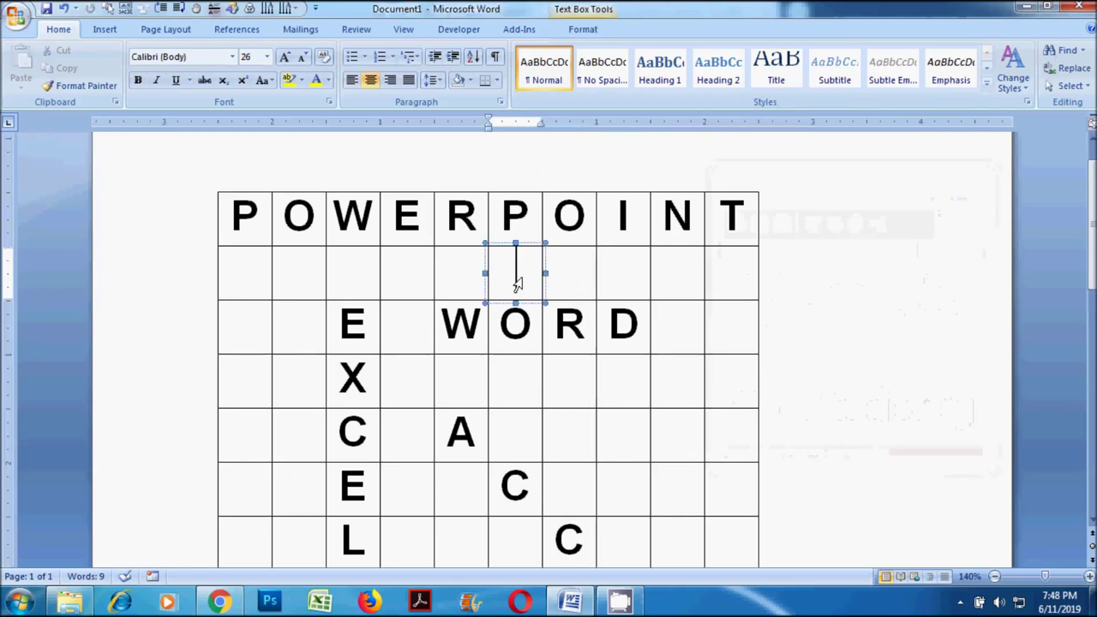
Move an empty box onto WORD's O and chain the boxes below P together.
left_click(596, 33)
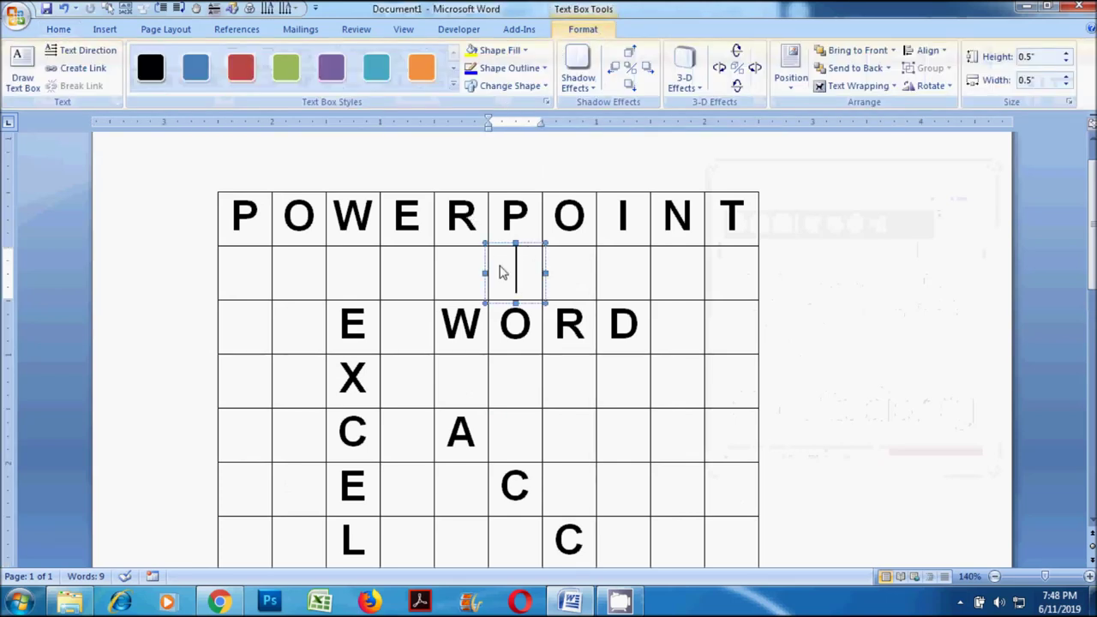
left_click(84, 68)
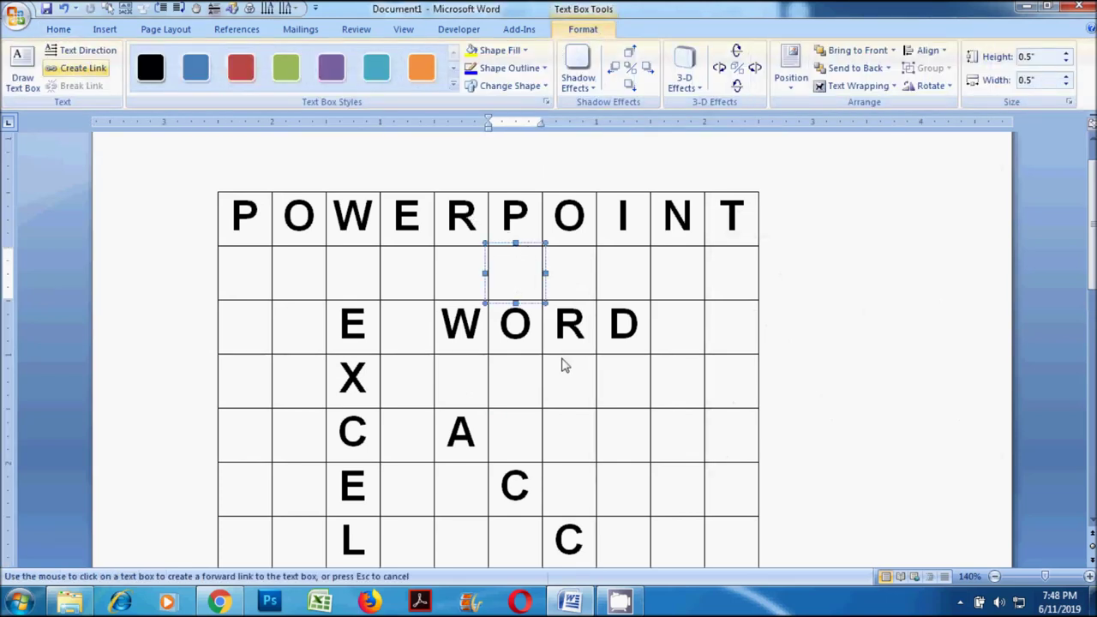
left_click(511, 371)
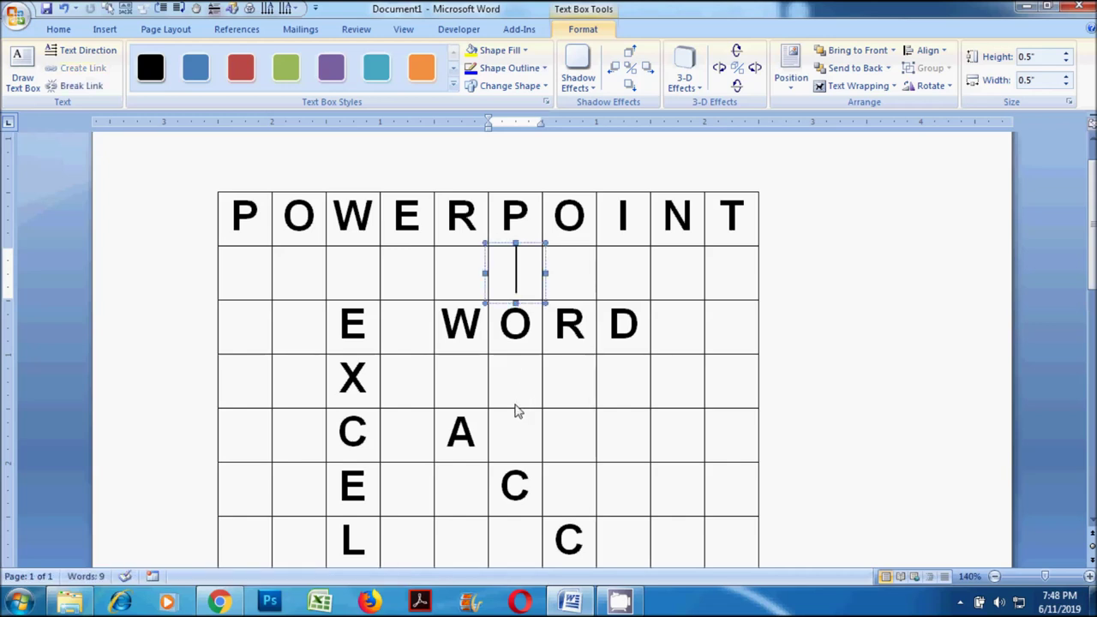
left_click_drag(532, 303, 534, 357)
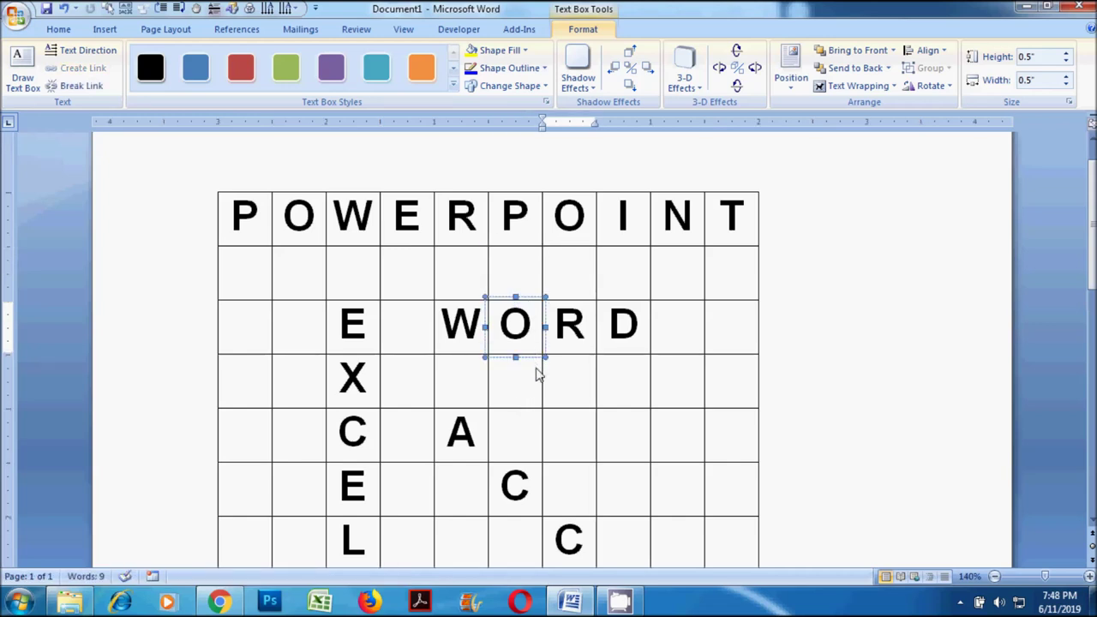
left_click(529, 412)
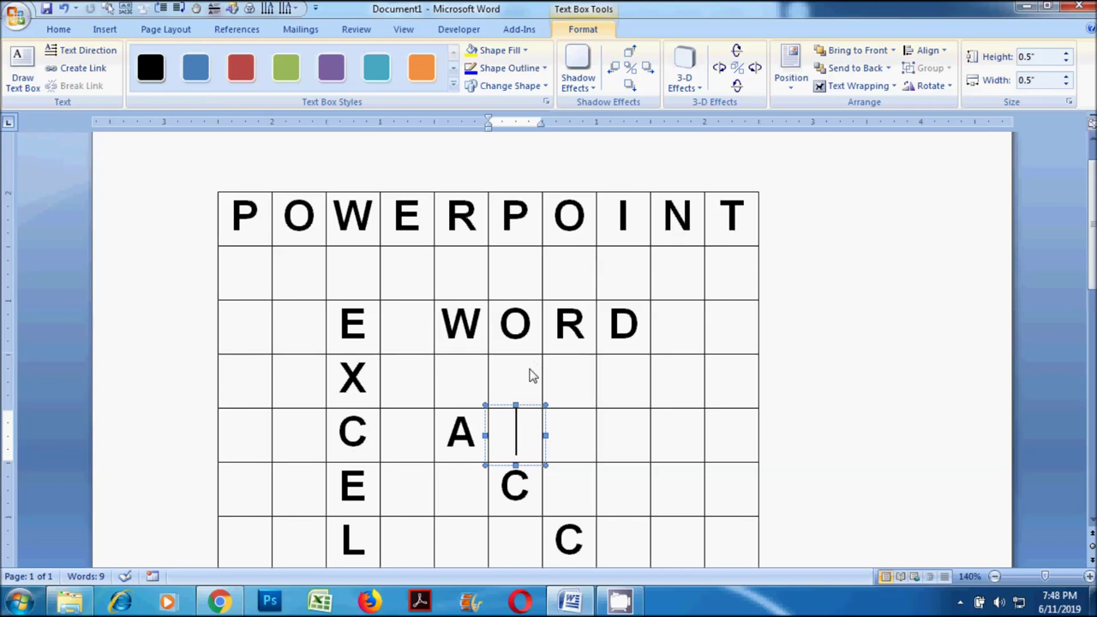
left_click(539, 354)
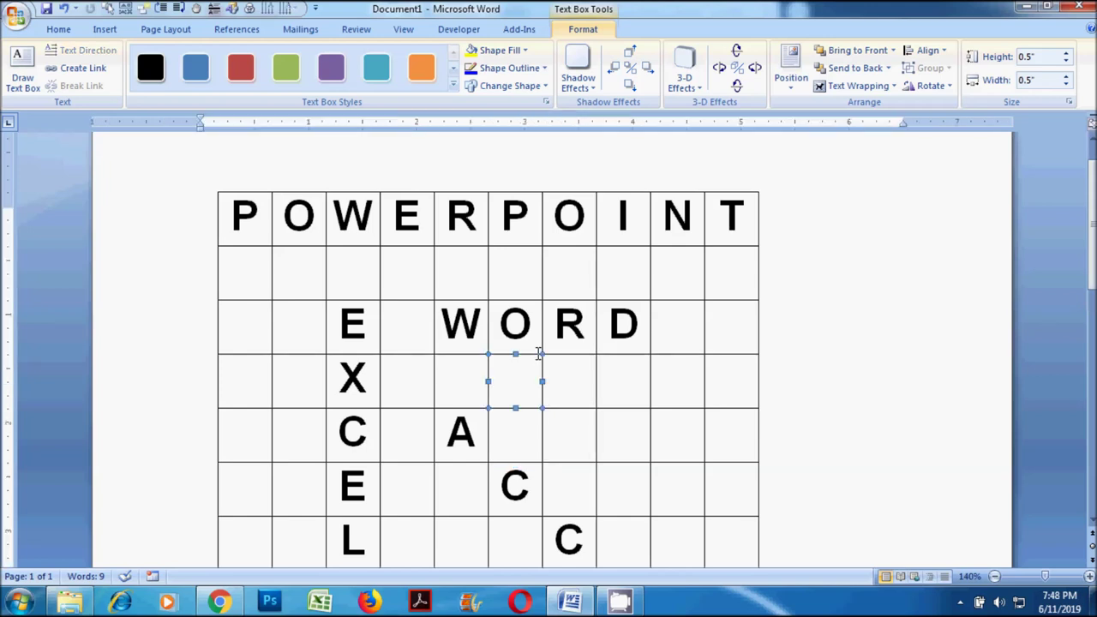
left_click(77, 68)
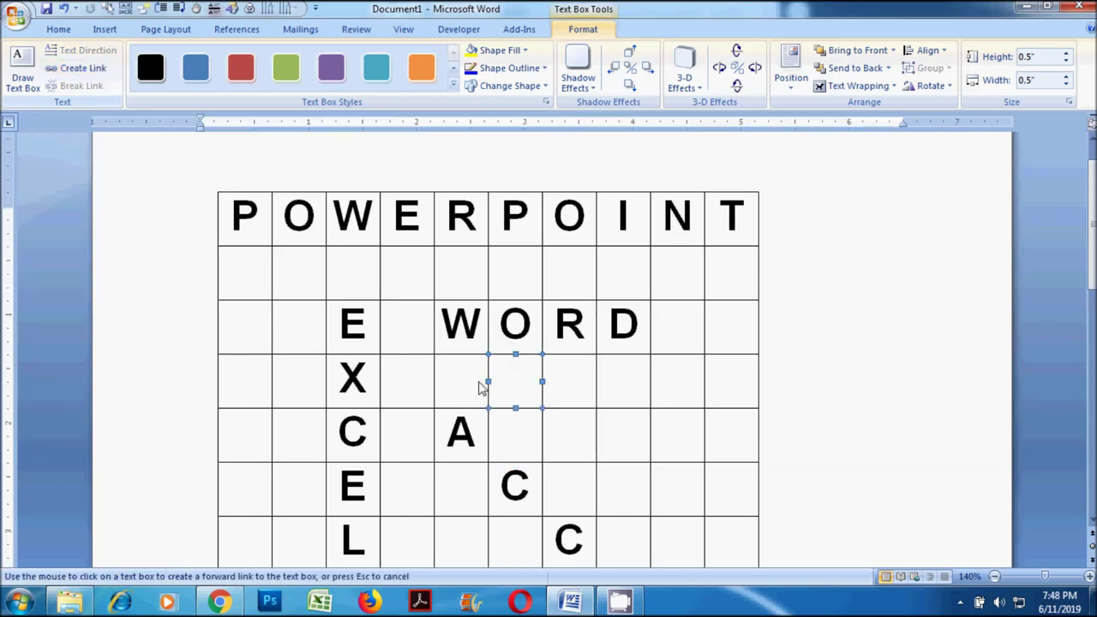
left_click(512, 432)
left_click(518, 273)
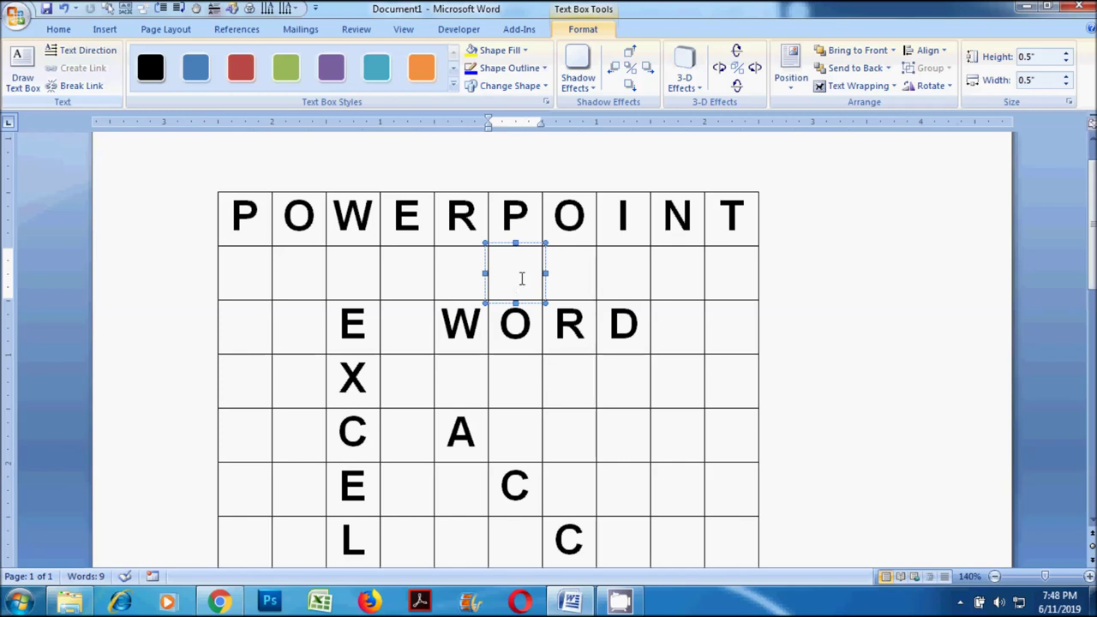
Type B in the box under P and make it bold, enlarged Arial.
type("B")
key("ctrl+a")
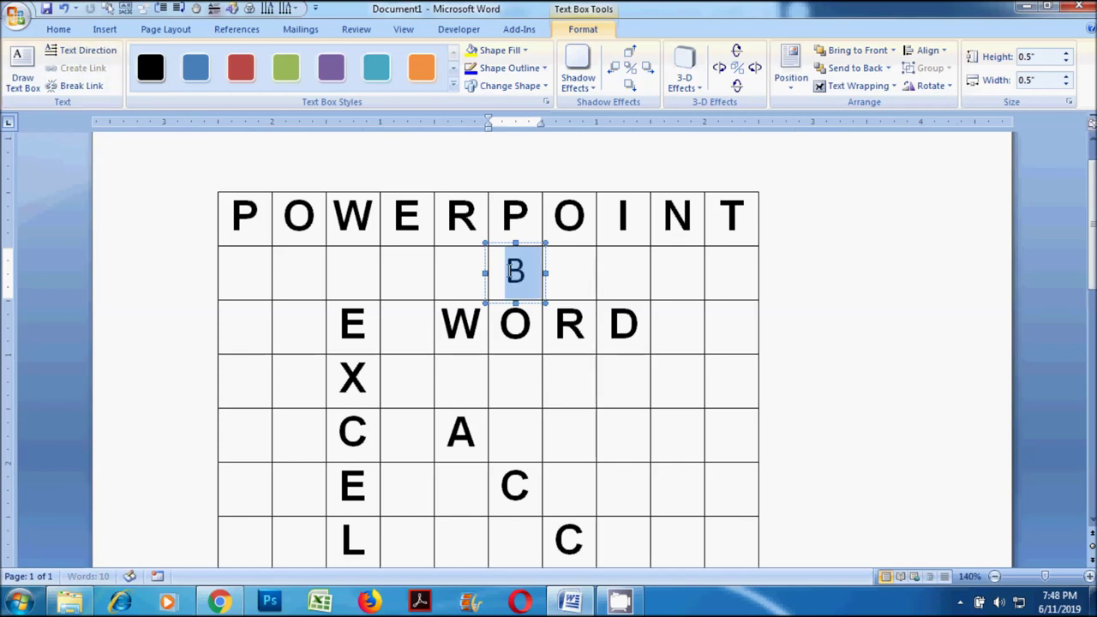
left_click(58, 29)
left_click(138, 79)
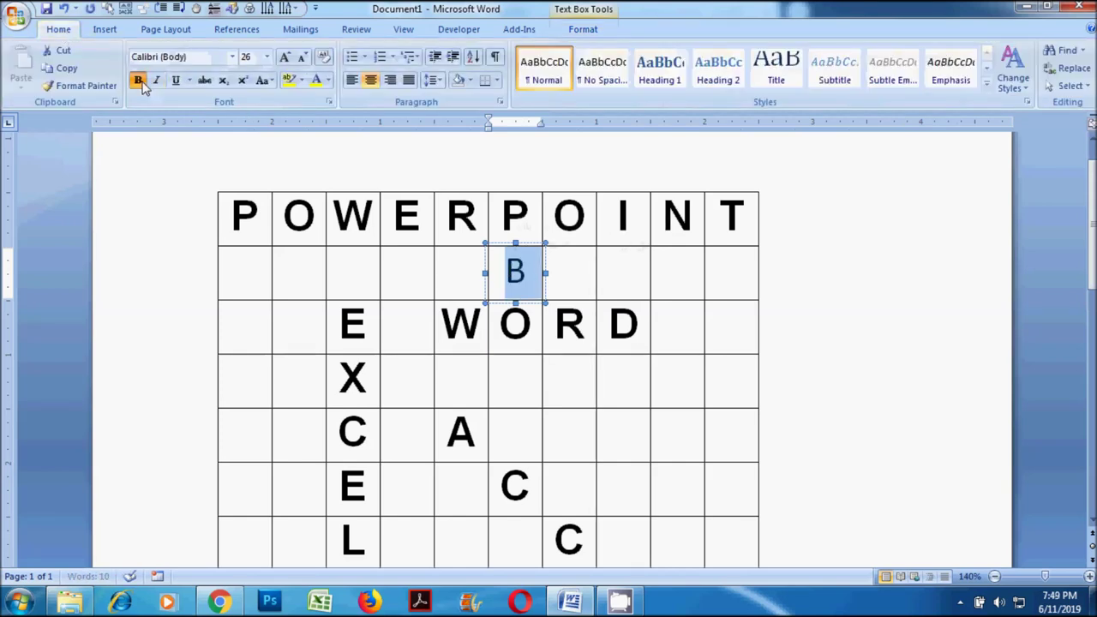
left_click(285, 57)
left_click(232, 57)
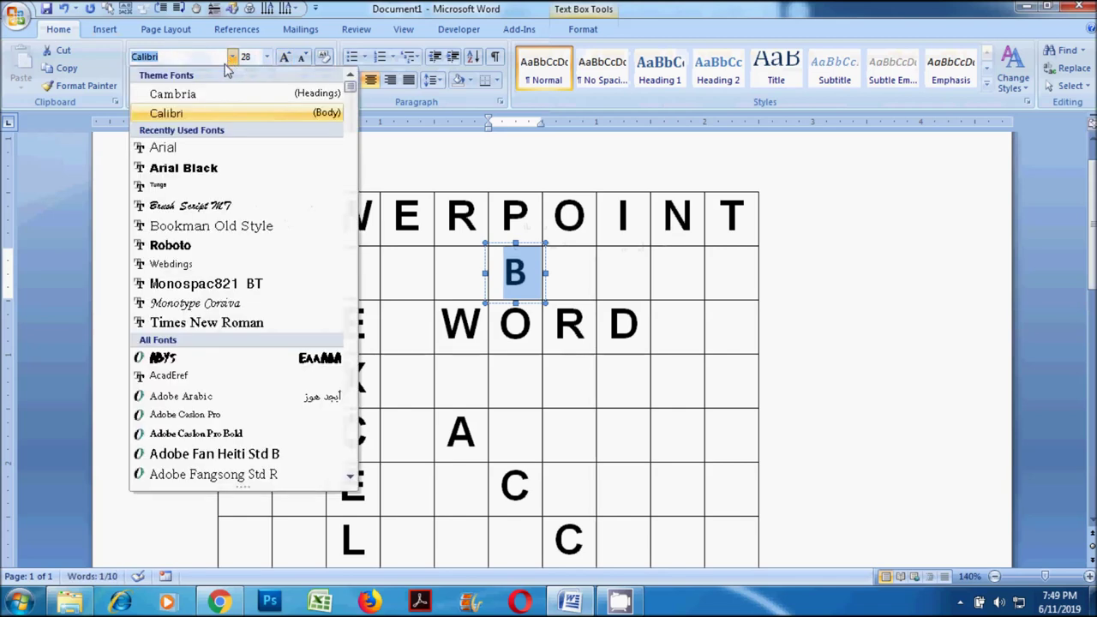
left_click(180, 150)
left_click(529, 290)
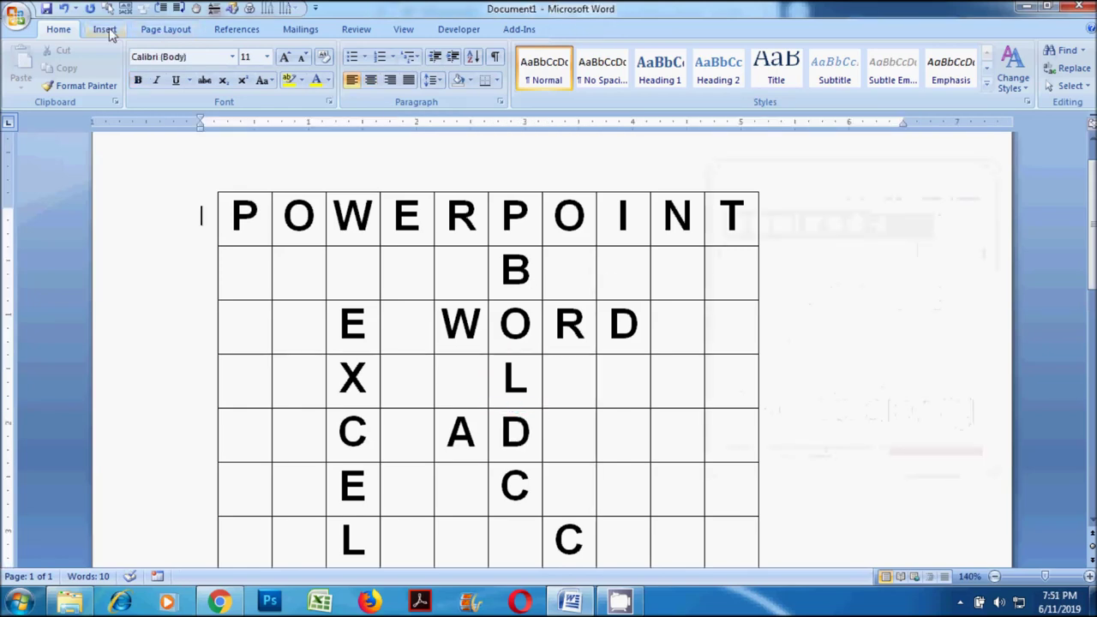
left_click(106, 30)
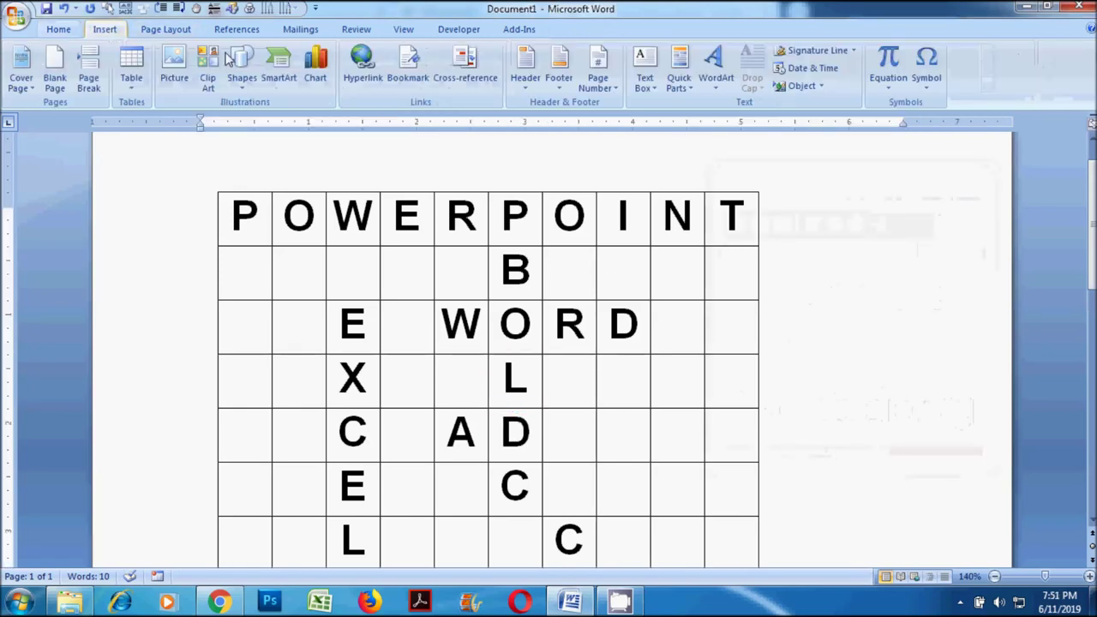
Insert a Simple Text Box and position and resize it beside the grid.
left_click(645, 82)
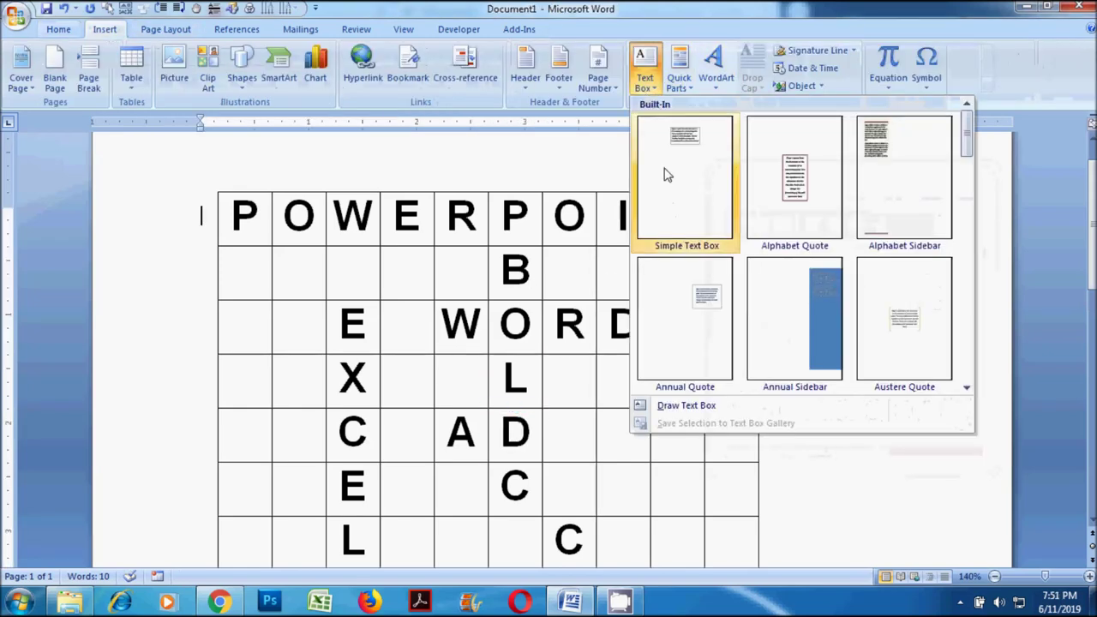
left_click(686, 176)
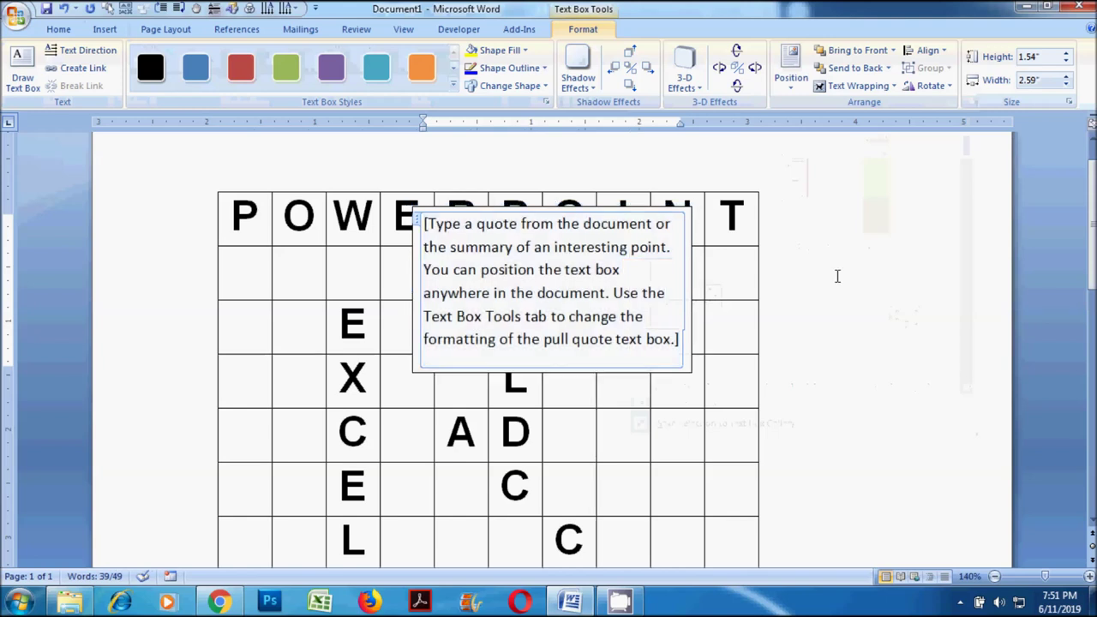
left_click_drag(696, 269, 928, 253)
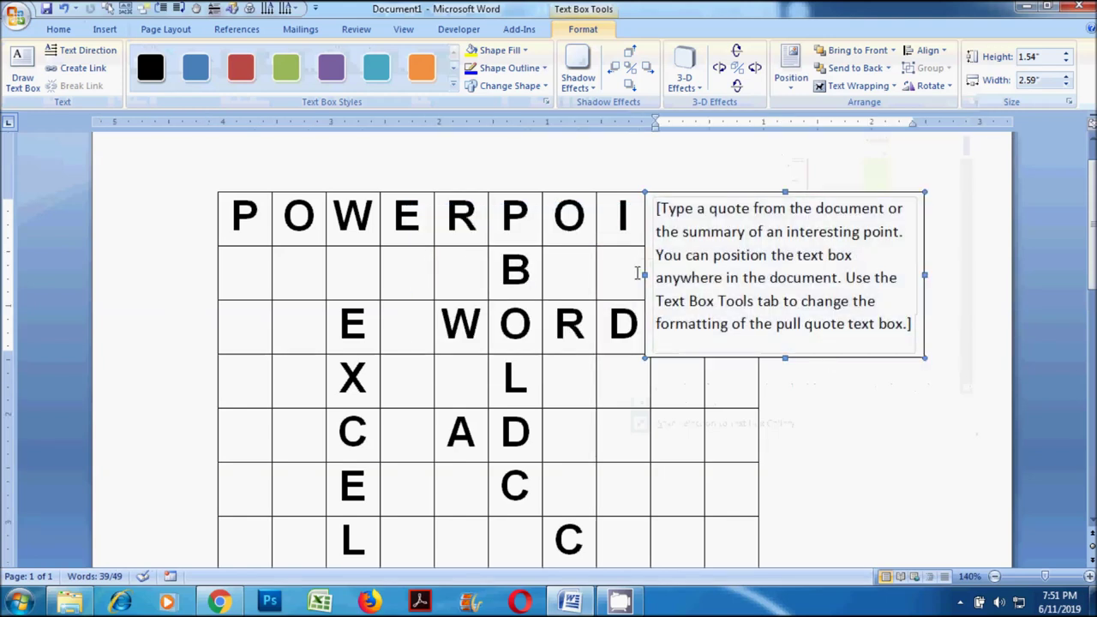
left_click_drag(645, 275, 769, 274)
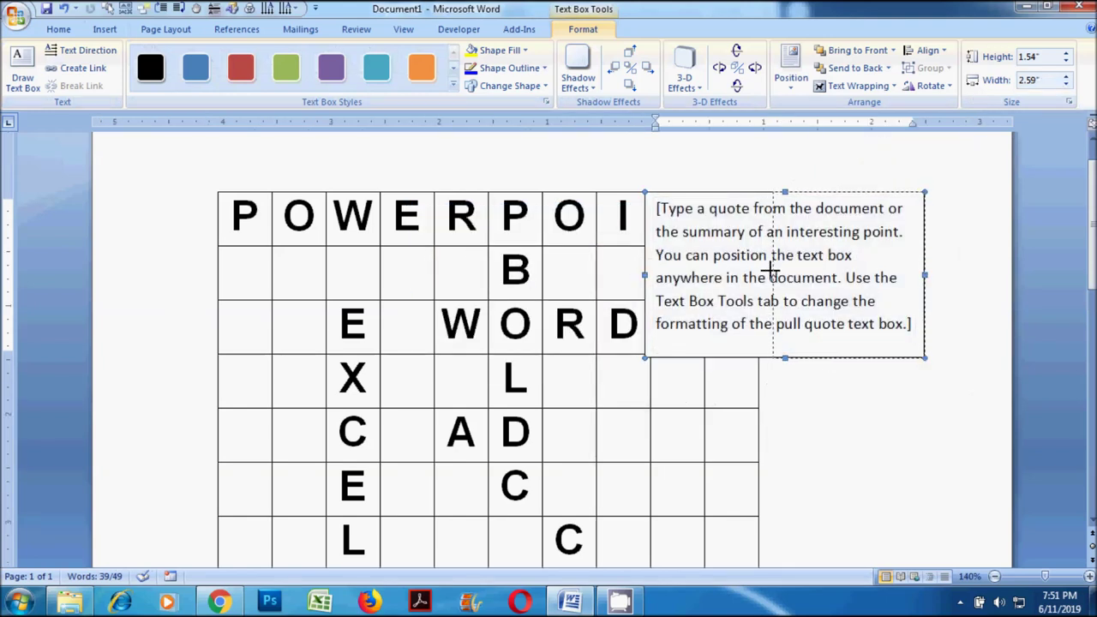
left_click_drag(926, 356, 991, 344)
Replace the placeholder text with Powerpoint, Excel and Word on separate lines.
triple_click(915, 270)
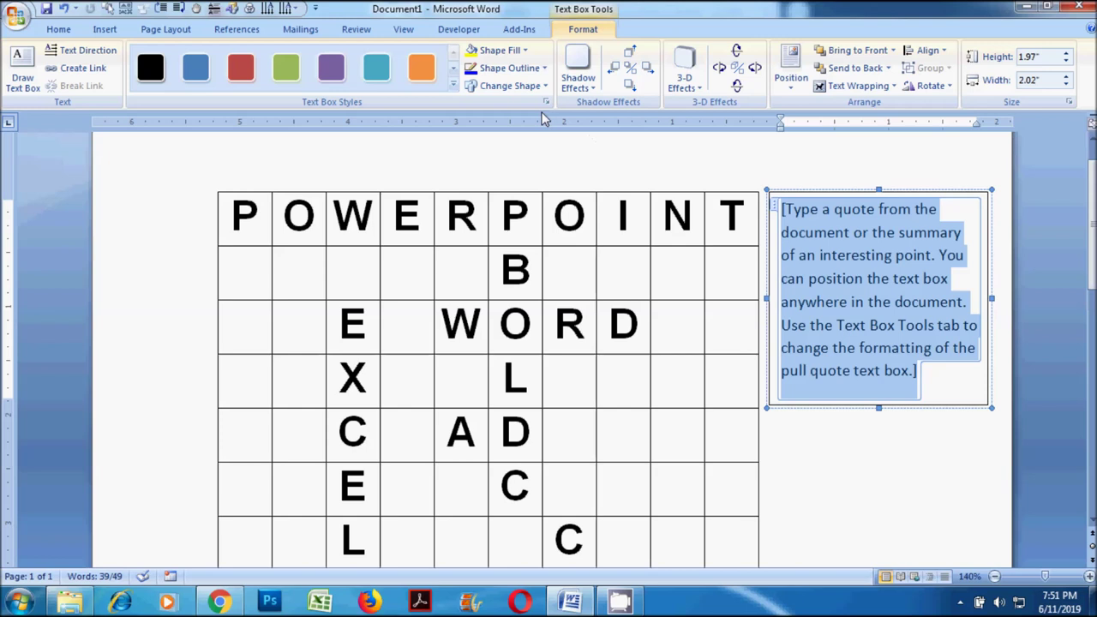
type("Powerpoint")
key("Return")
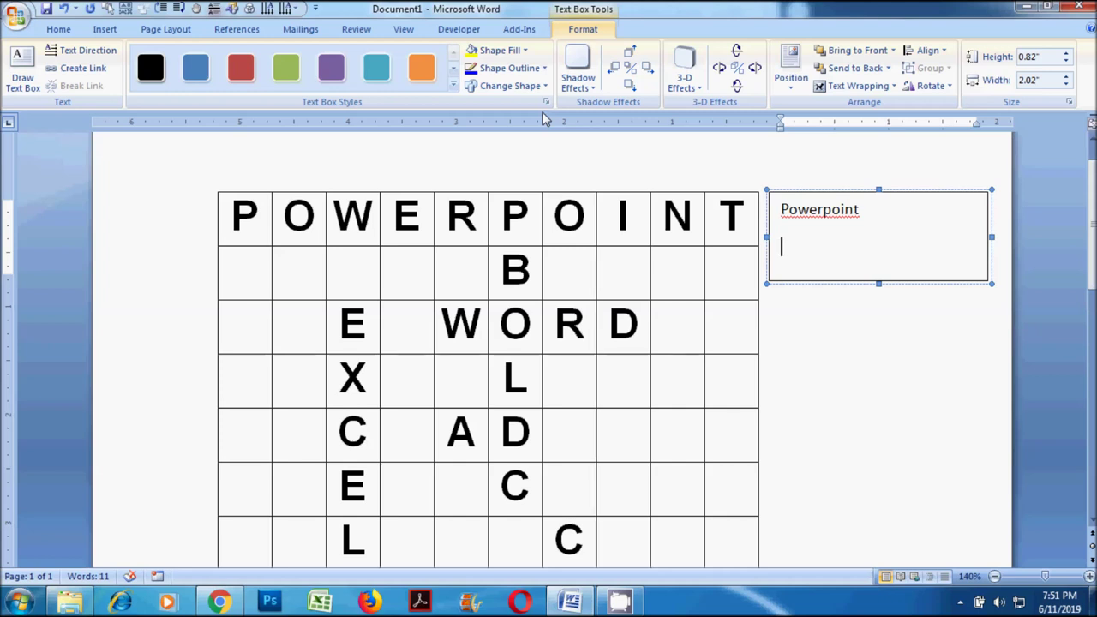
type("Excel")
key("Return")
type("W")
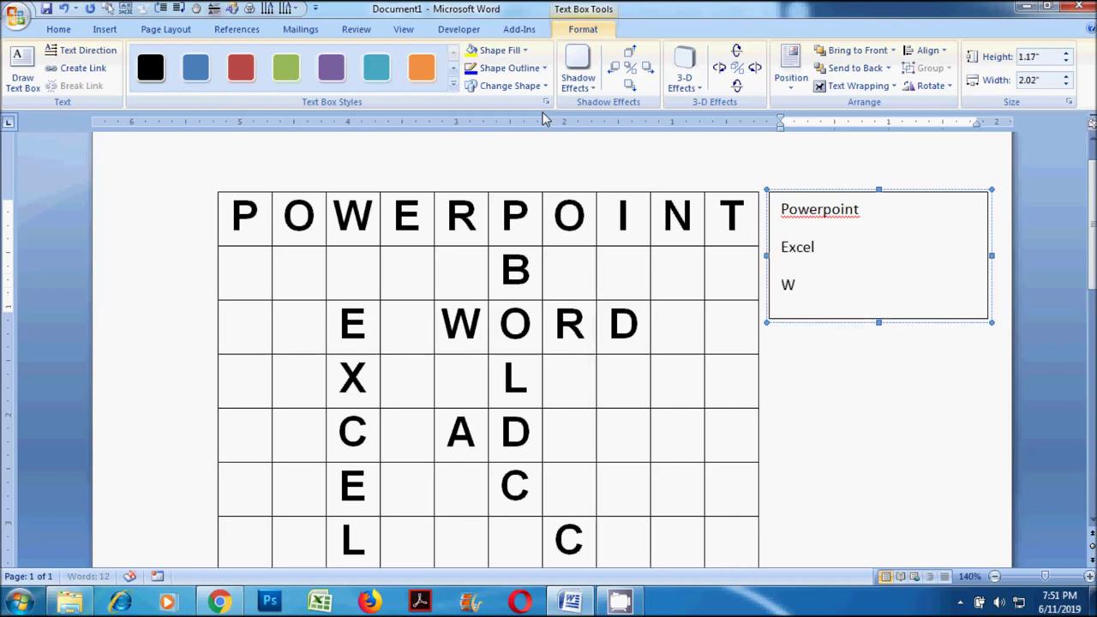
type("ord")
key("Return")
Add Access, Sheet, Worksheets and Bold to the list, then paste a small box between C and A.
type("Access")
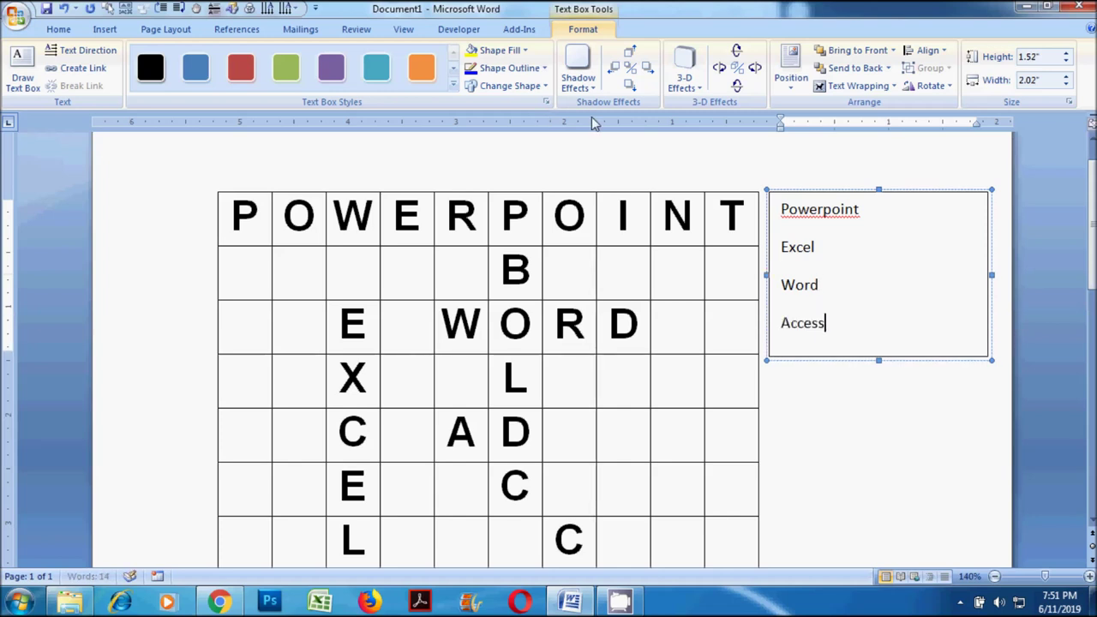
scroll(844, 263, "down", 1)
key("Return")
scroll(845, 264, "down", 3)
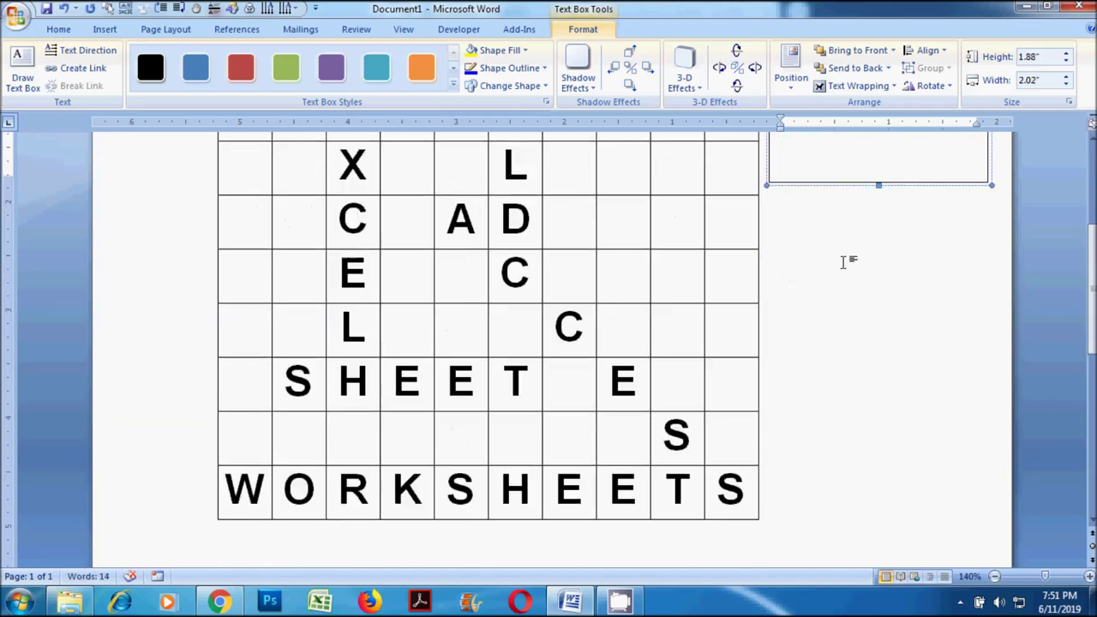
type("Sheet")
key("Return")
type("Word")
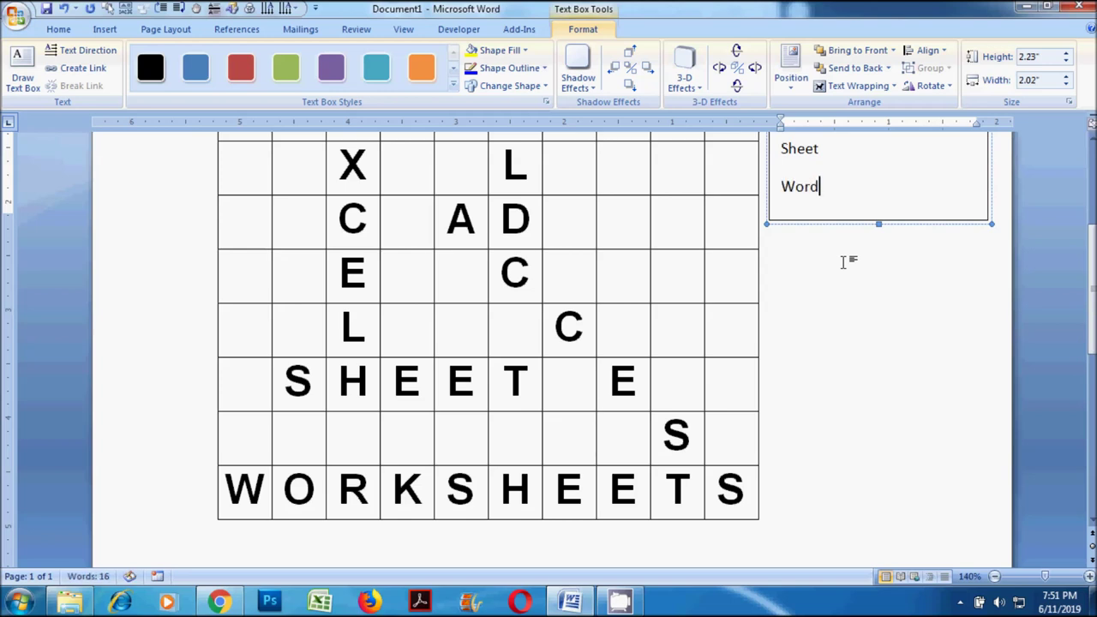
key("BackSpace")
type("sheets")
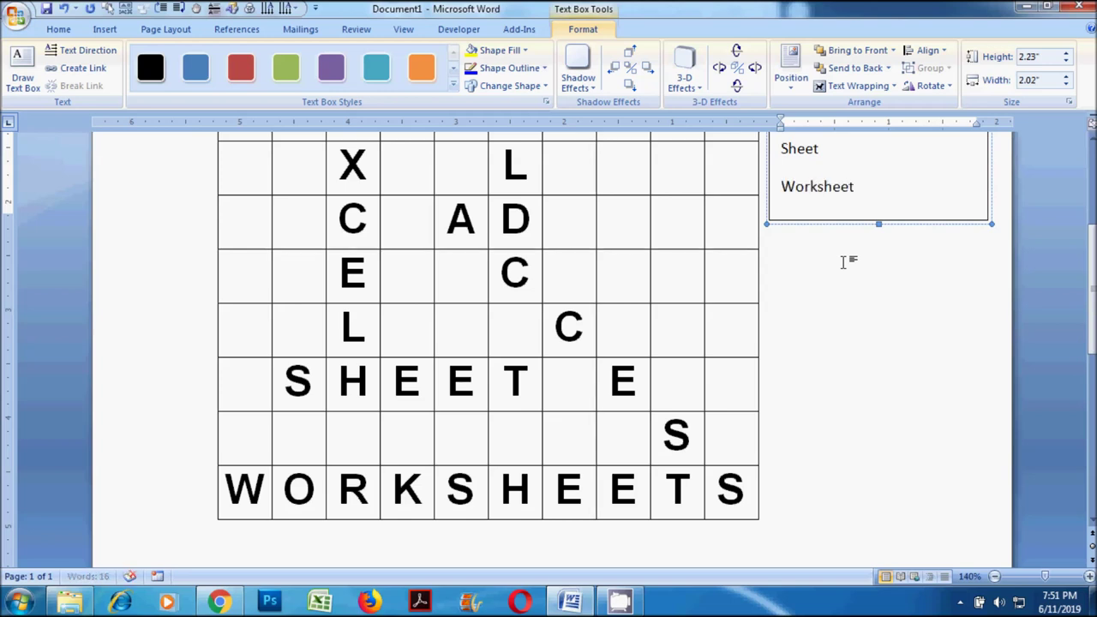
key("Return")
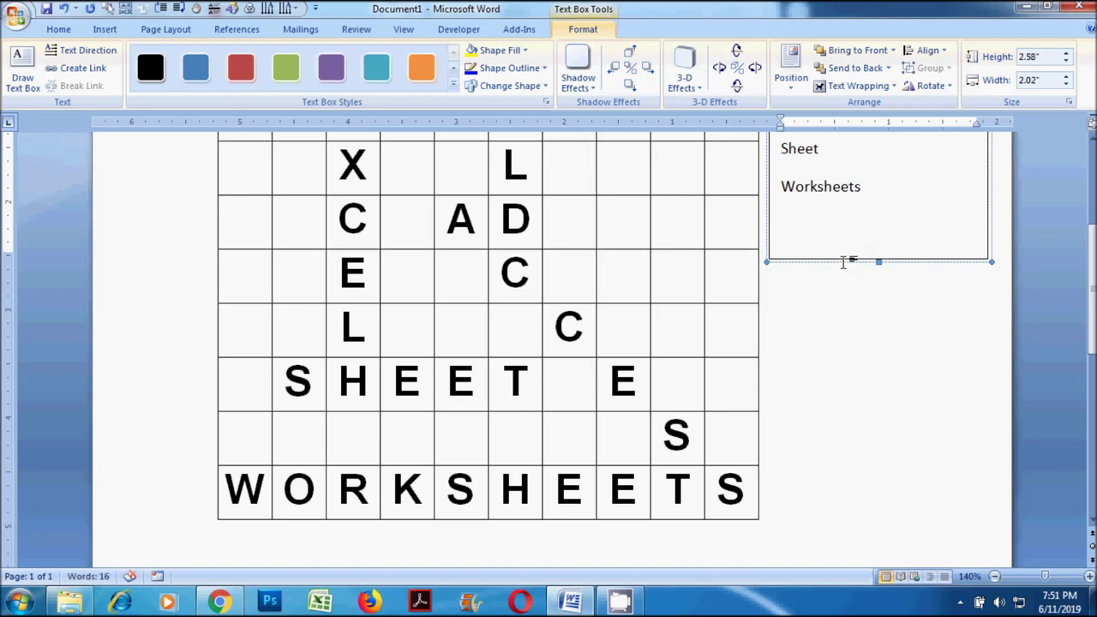
type("Bold")
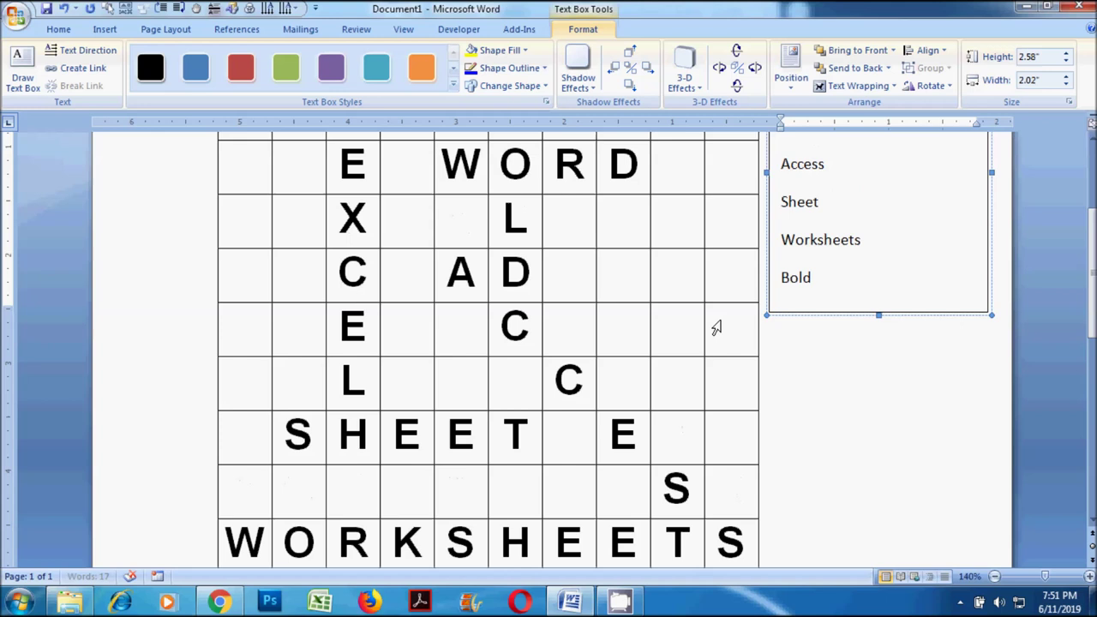
scroll(717, 328, "up", 1)
scroll(717, 329, "up", 2)
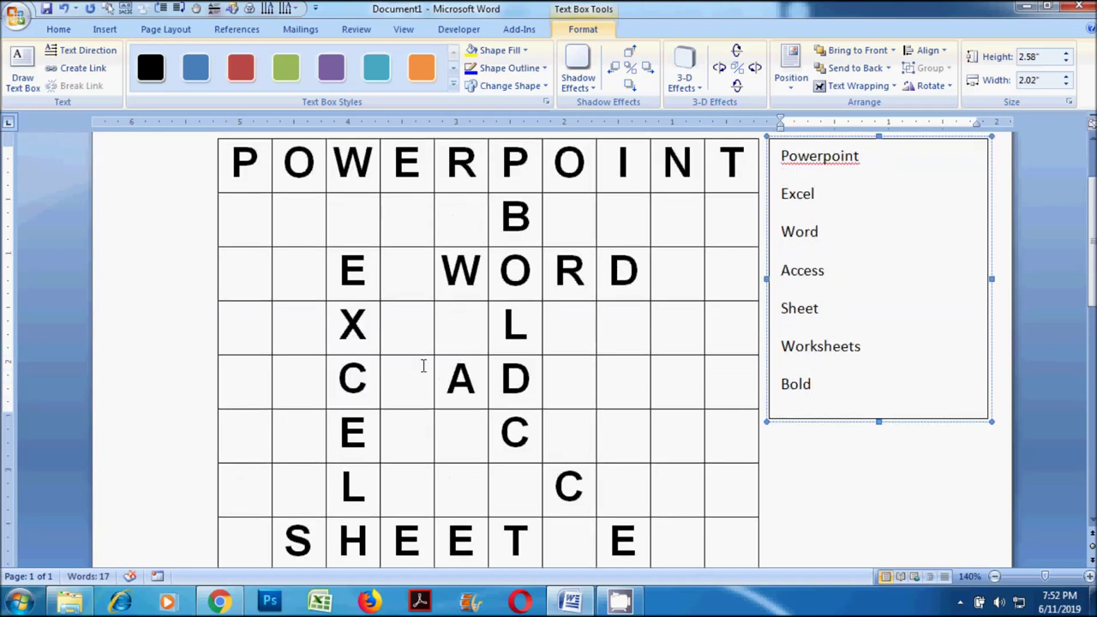
key("ctrl+v")
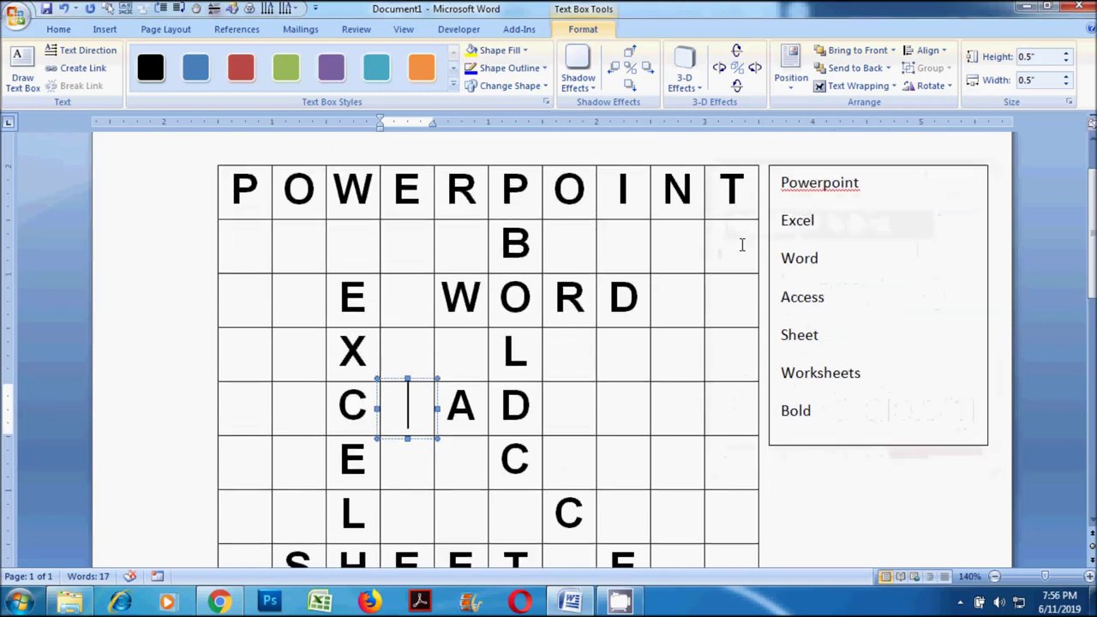
left_click(743, 245)
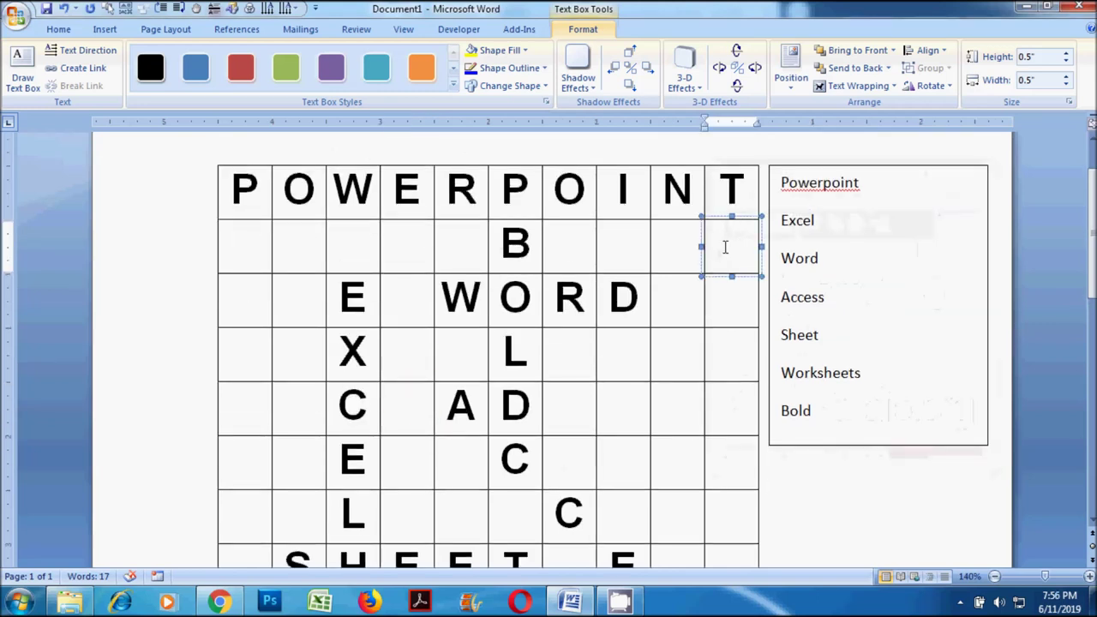
Link the boxes under POWERPOINT's final T in sequence from row 2 down to row 7.
left_click(77, 68)
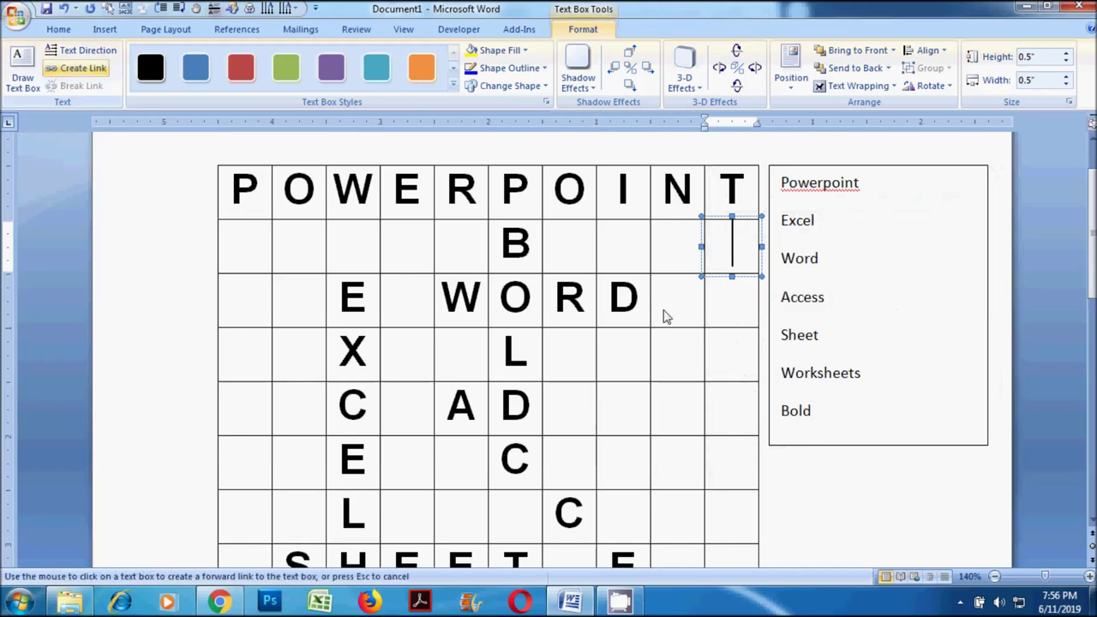
left_click(726, 304)
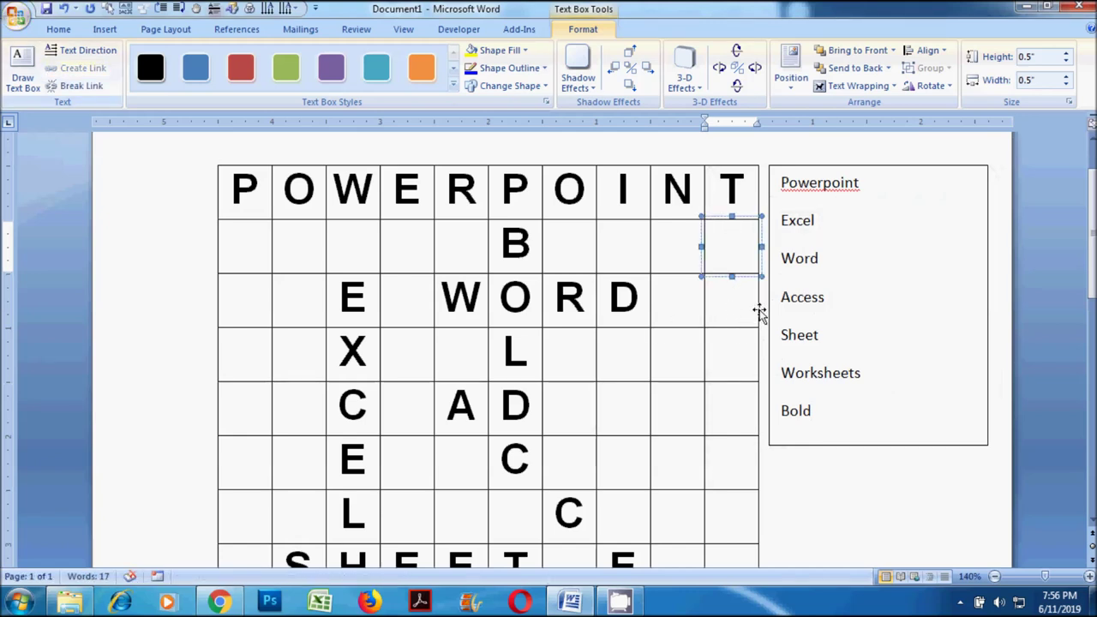
left_click(758, 311)
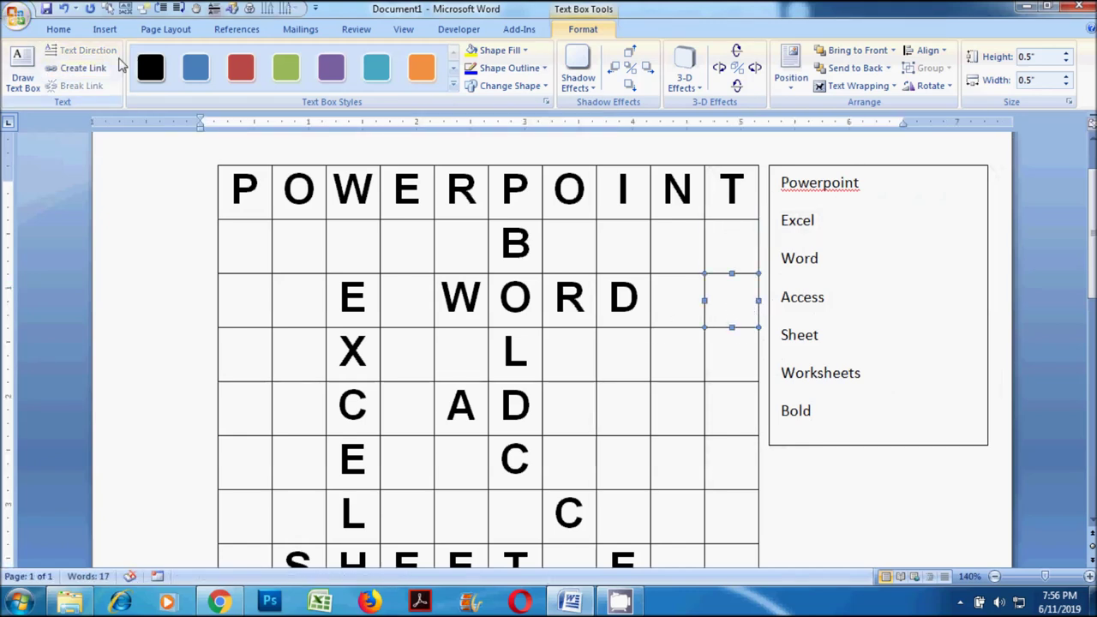
left_click(83, 67)
left_click(725, 355)
left_click(758, 355)
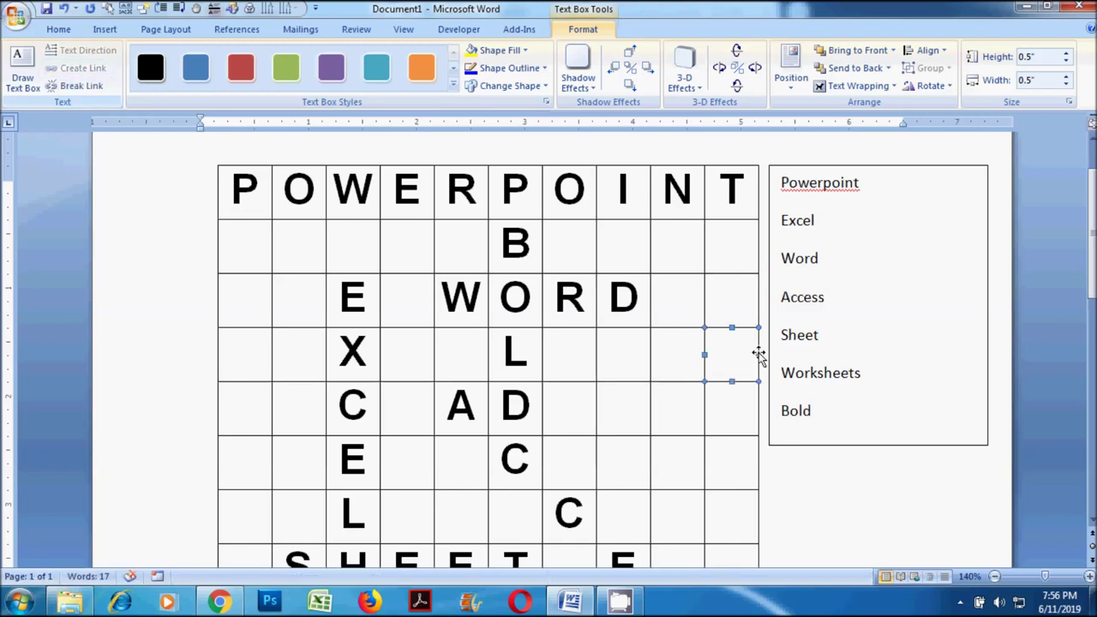
left_click(75, 69)
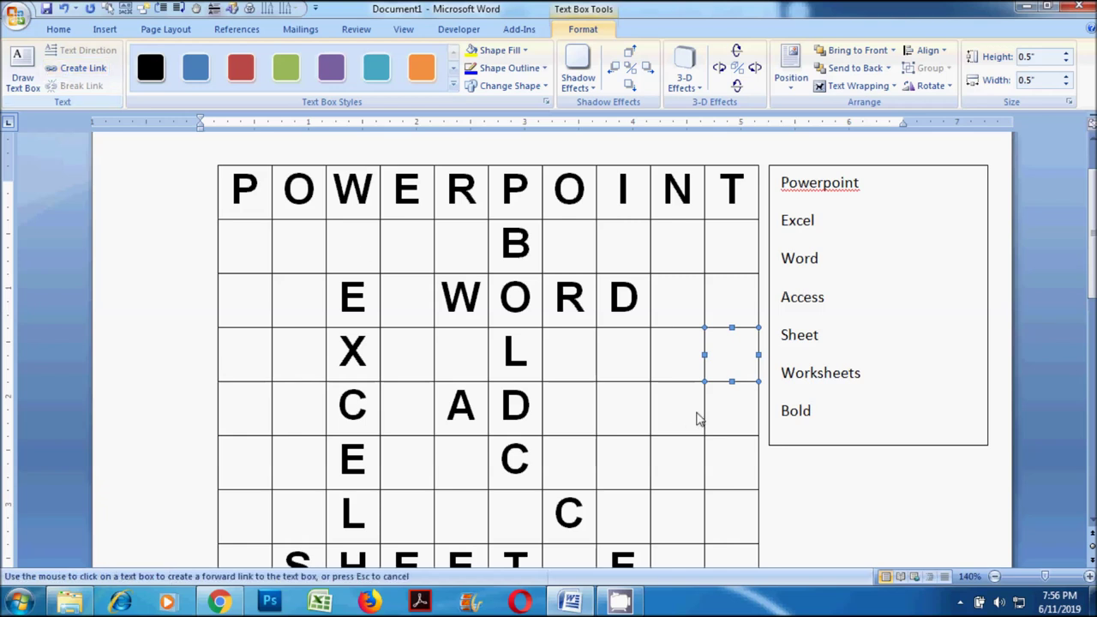
left_click(753, 416)
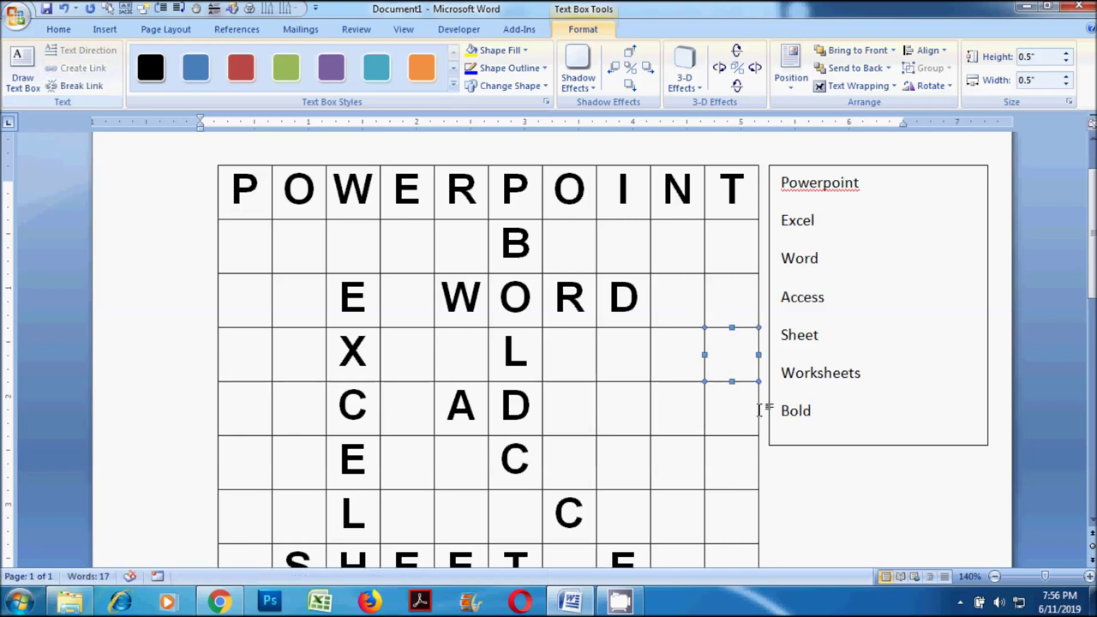
left_click(758, 420)
left_click(76, 68)
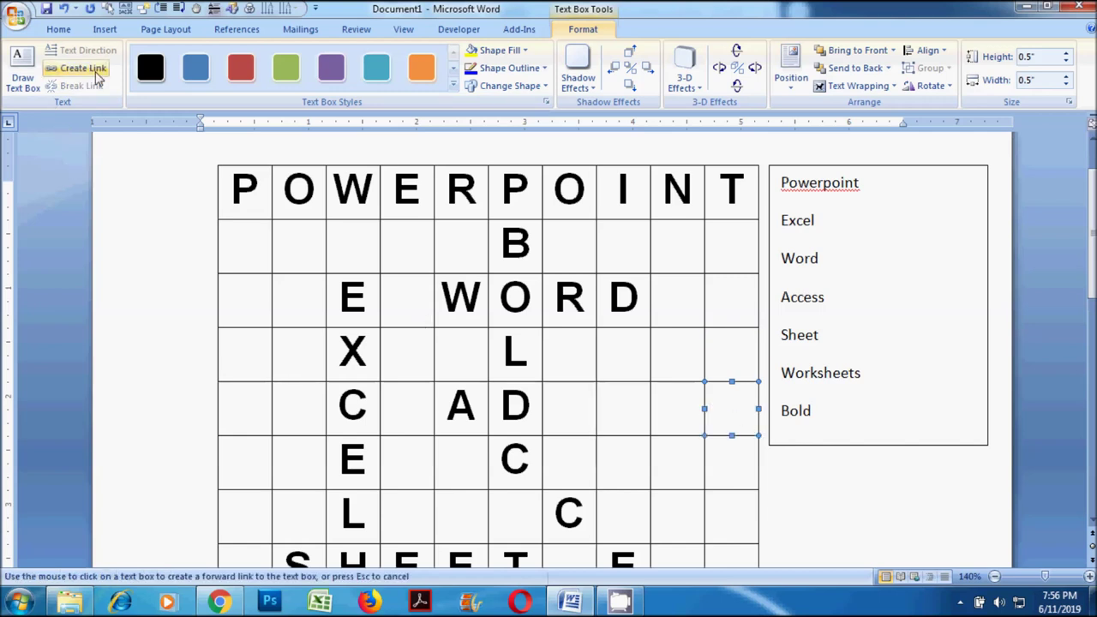
left_click(740, 462)
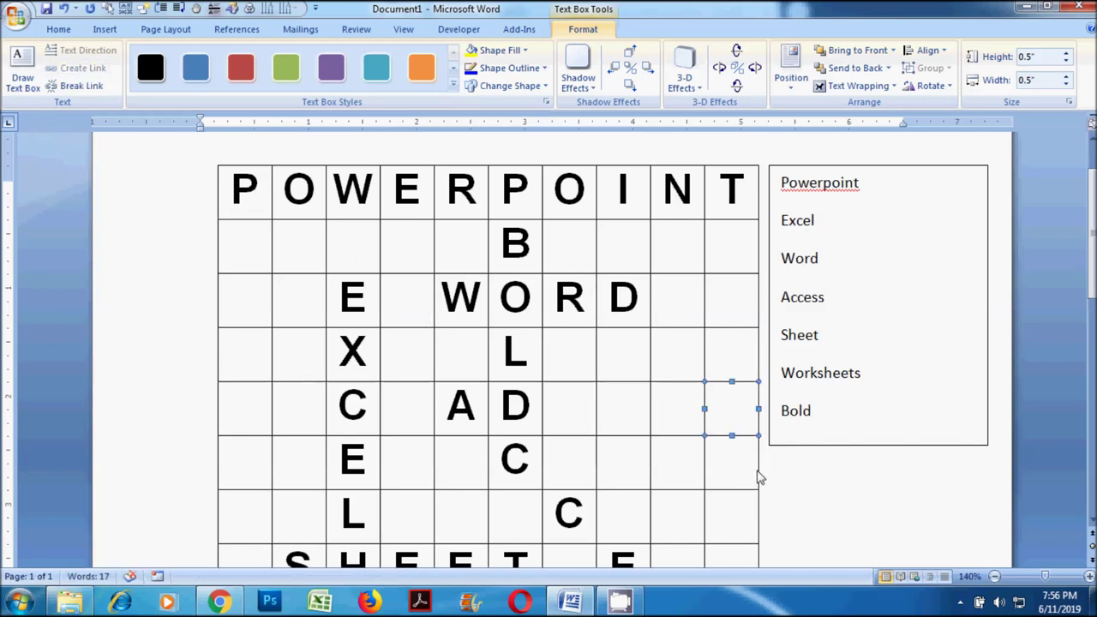
left_click(760, 466)
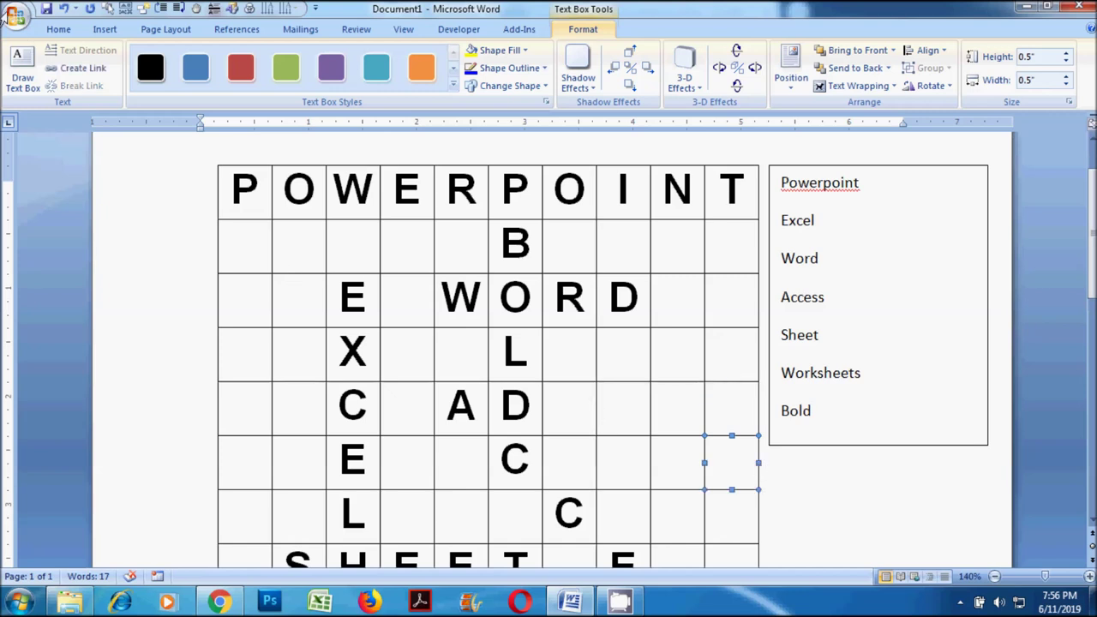
left_click(75, 69)
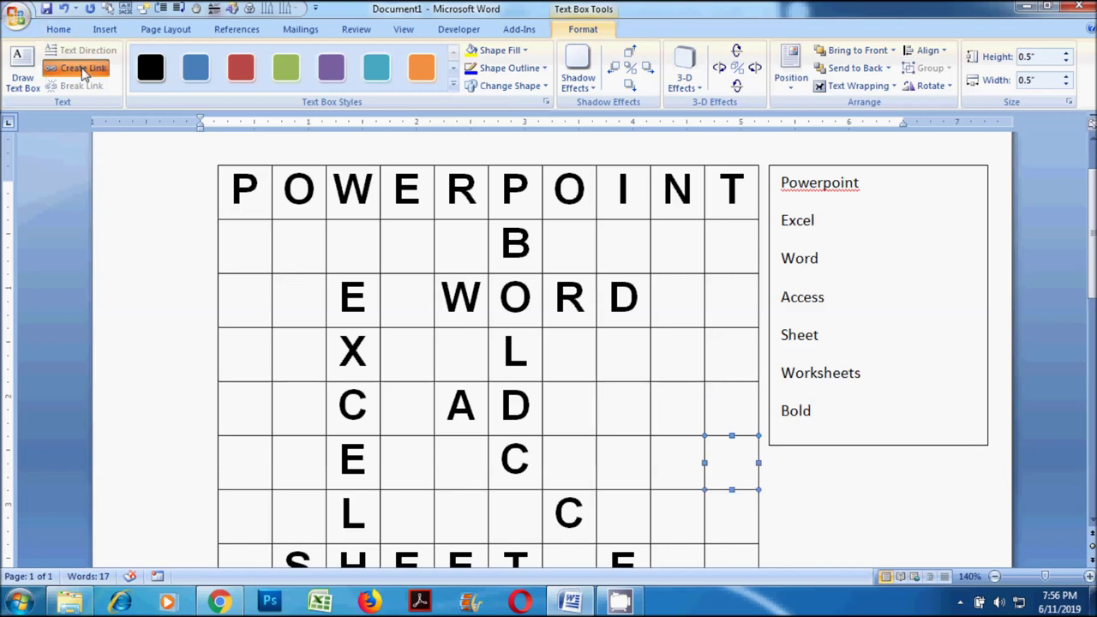
left_click(722, 505)
Type E in the row-2 box under T, formatted bold, 28-point Arial.
left_click(732, 250)
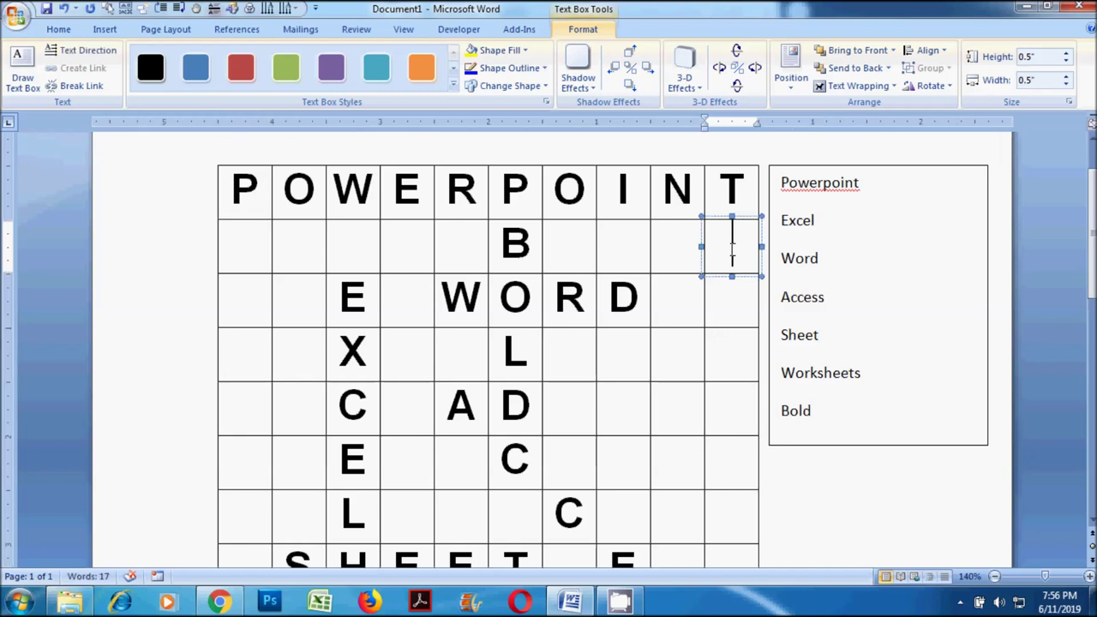
type("E")
key("shift+Left")
left_click(57, 29)
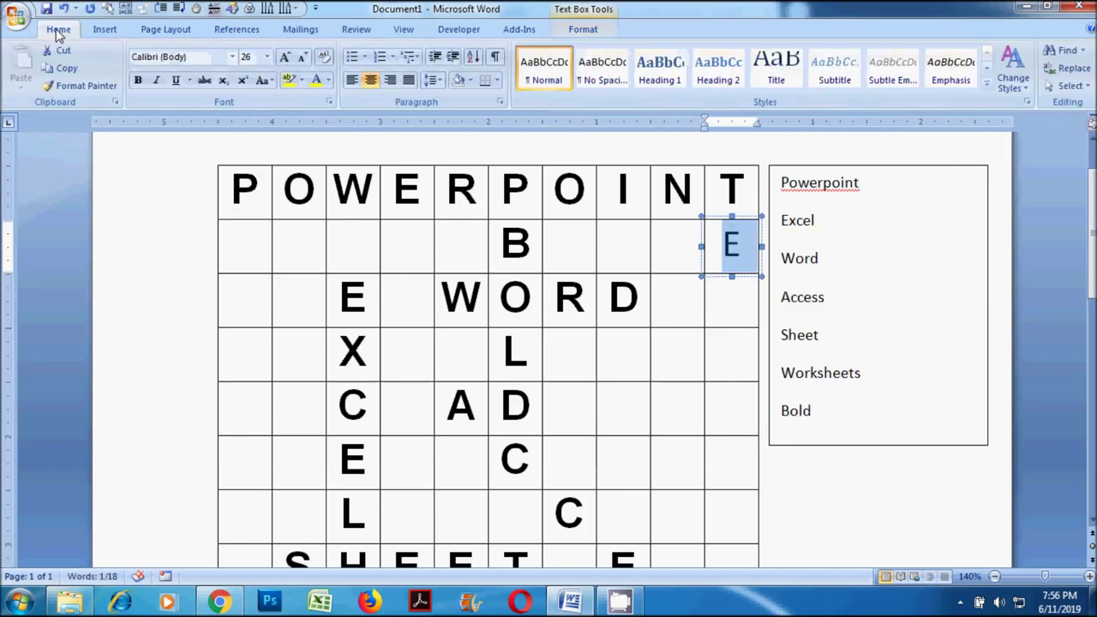
left_click(137, 80)
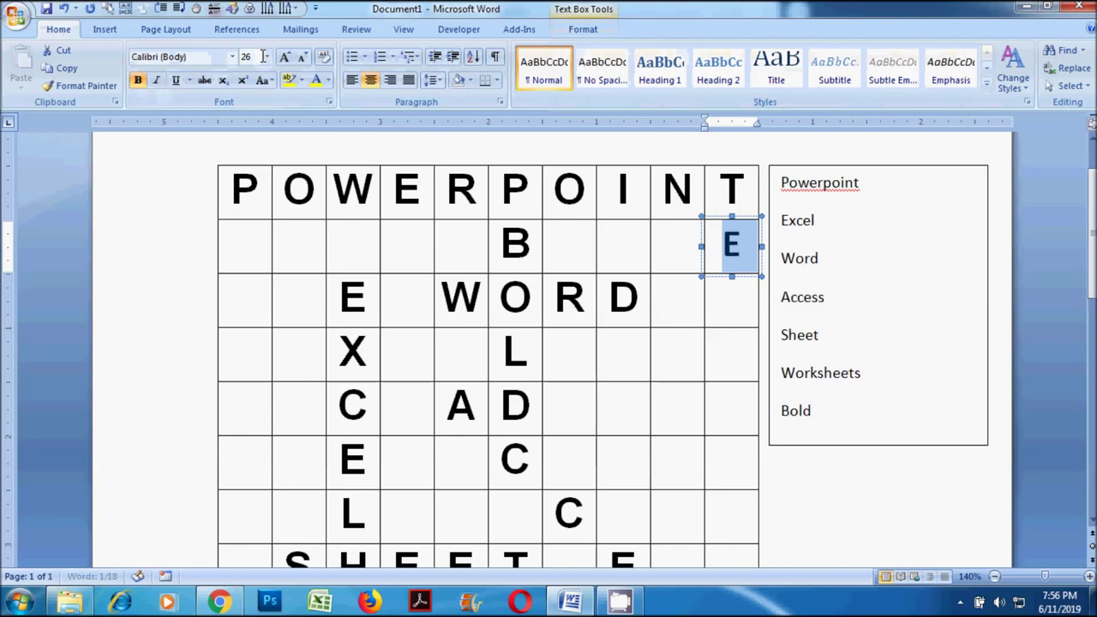
left_click(285, 56)
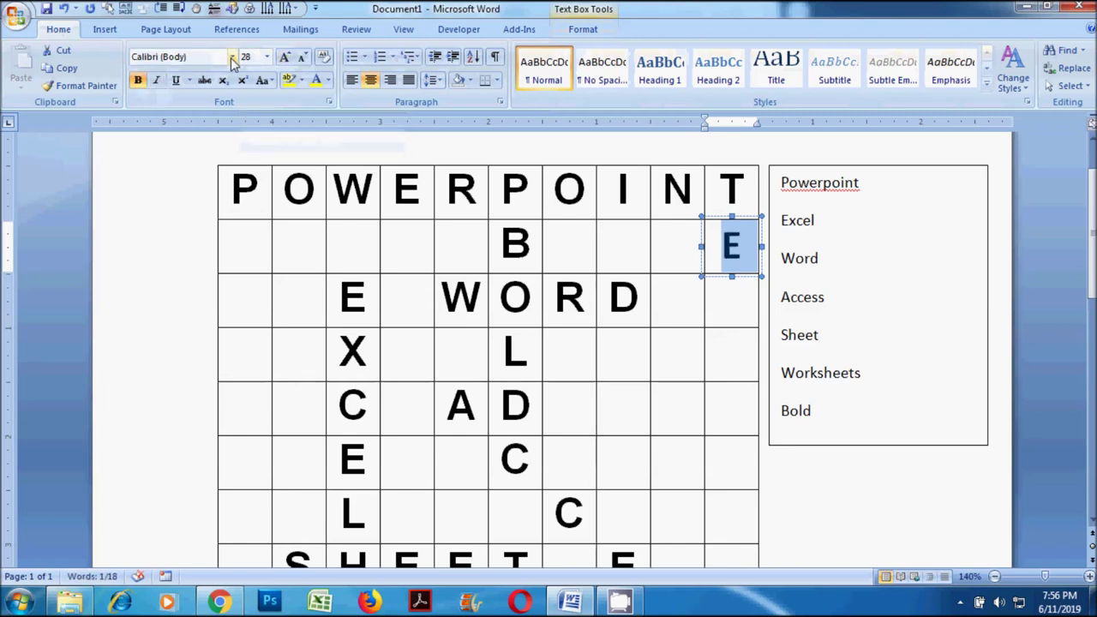
left_click(232, 56)
left_click(171, 144)
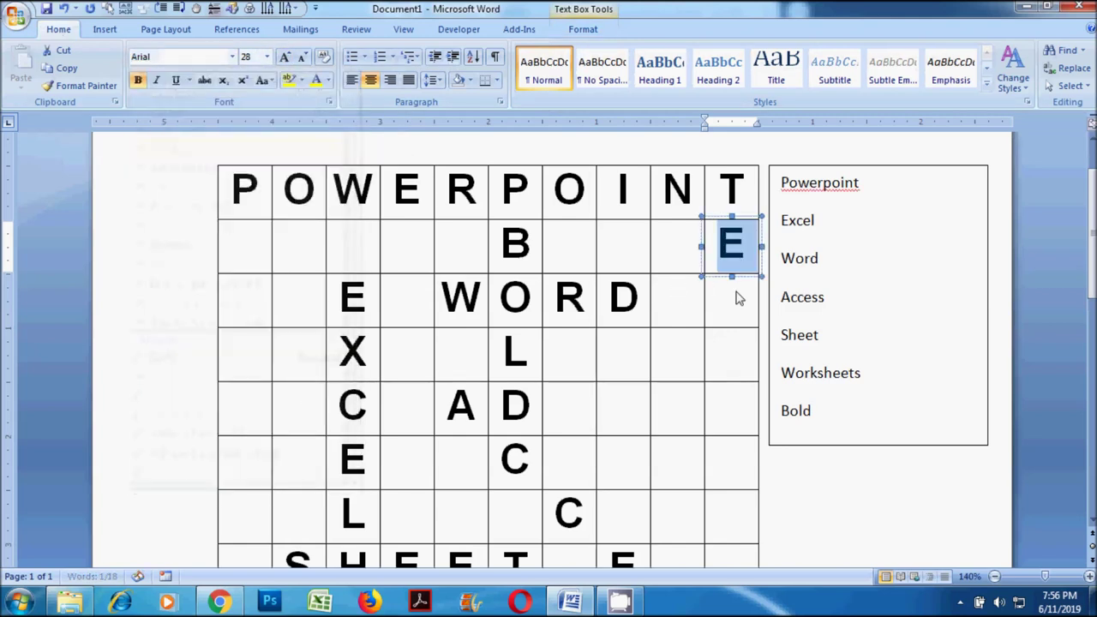
left_click(746, 250)
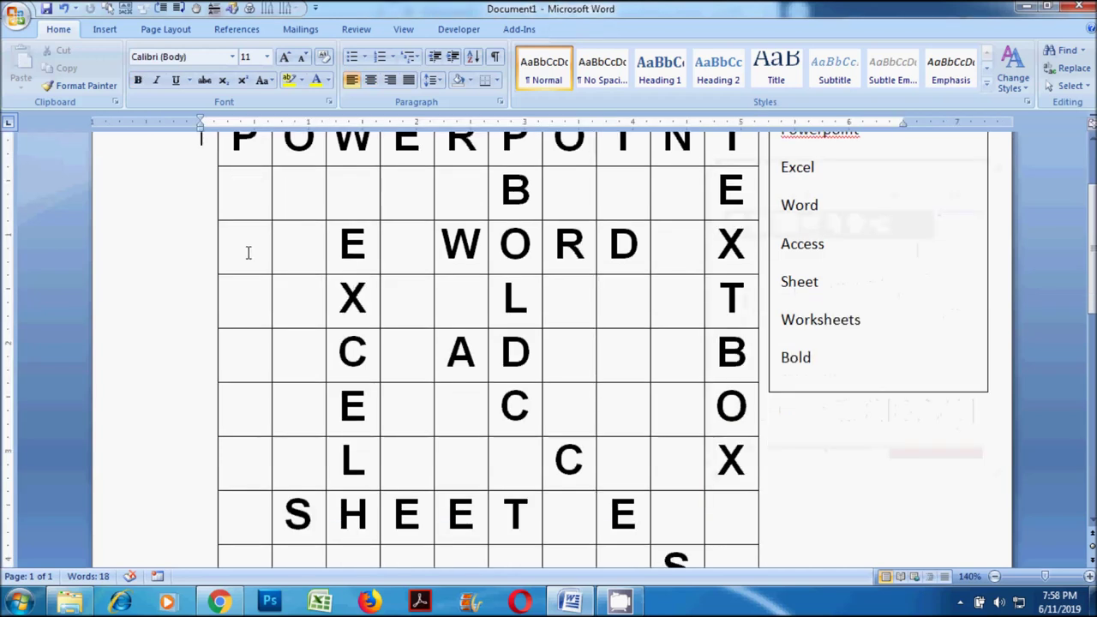
Link each empty first-column box to the box below it, from the WORD row downward.
left_click(248, 252)
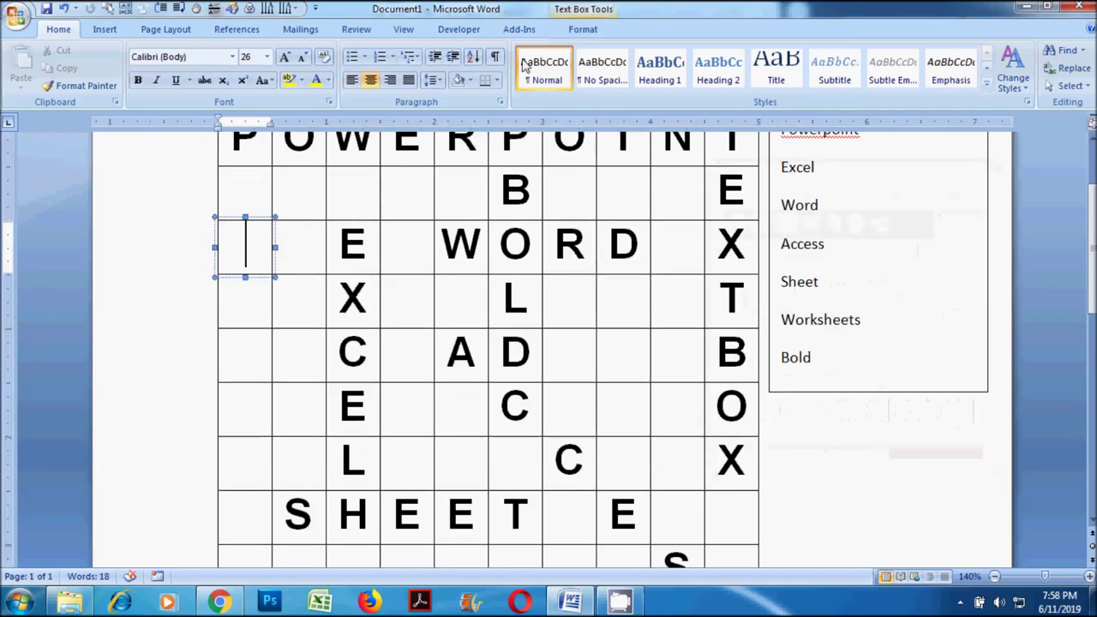
left_click(583, 29)
left_click(84, 68)
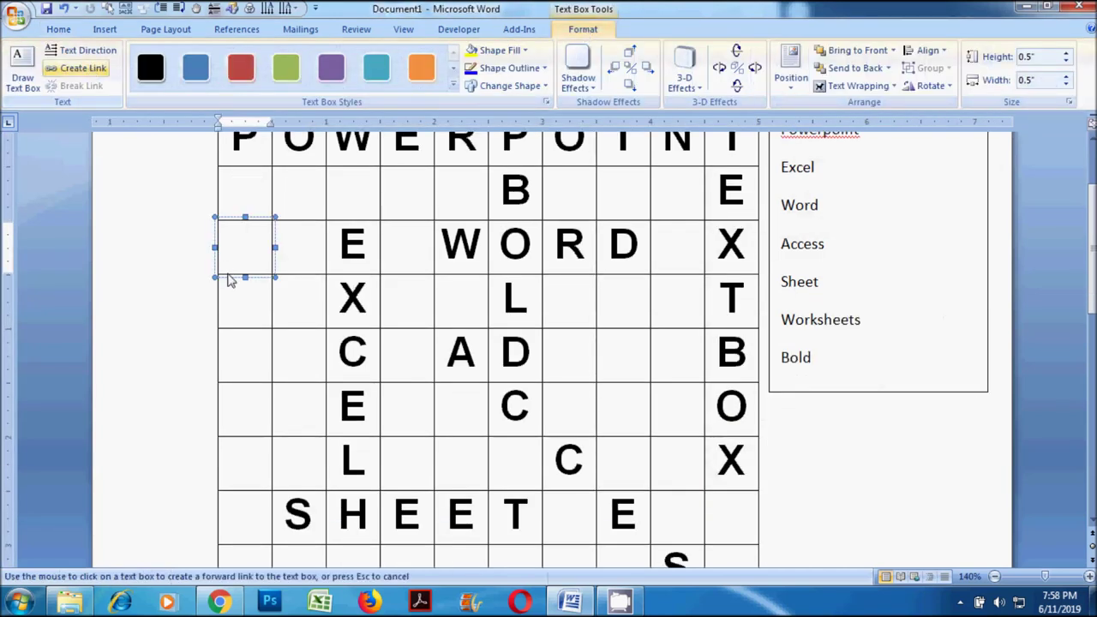
left_click(242, 305)
left_click(274, 310)
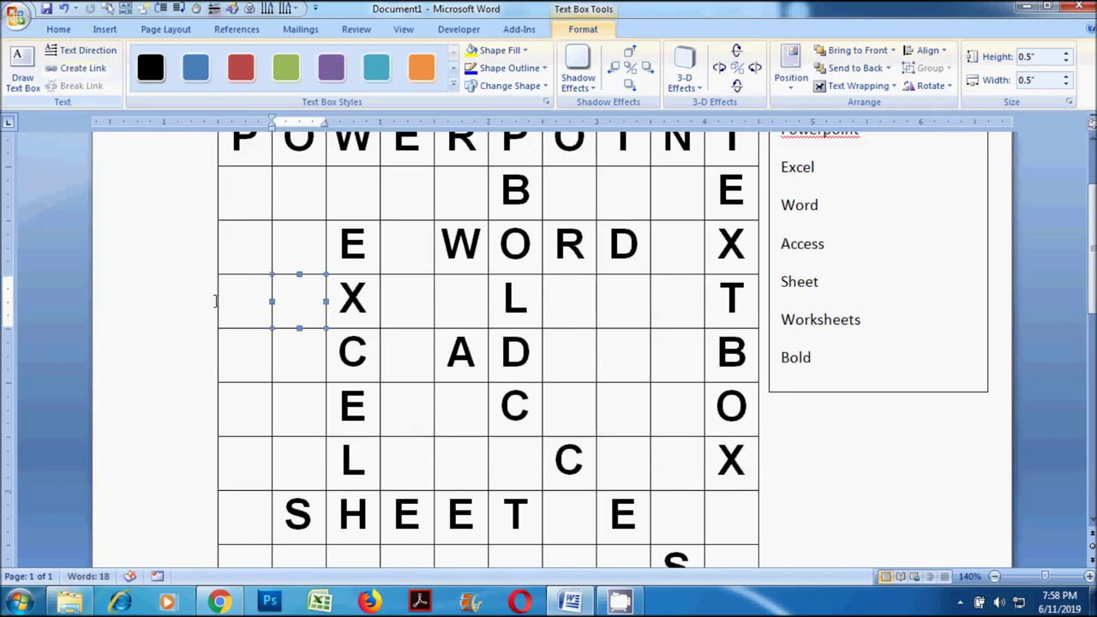
left_click(221, 304)
left_click(77, 68)
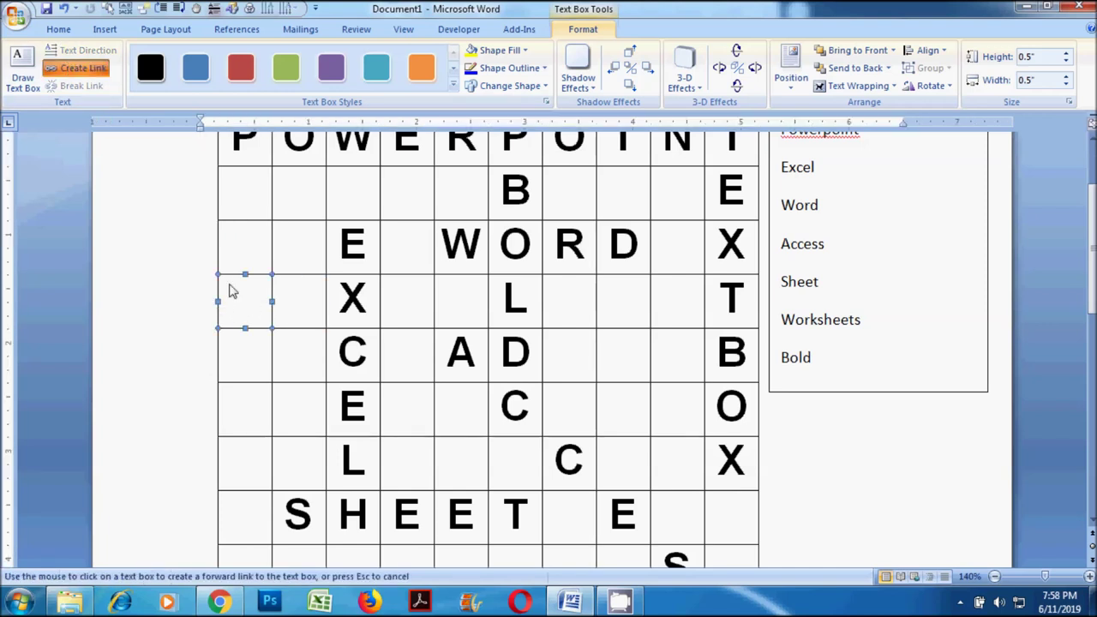
left_click(244, 356)
left_click(218, 356)
left_click(86, 68)
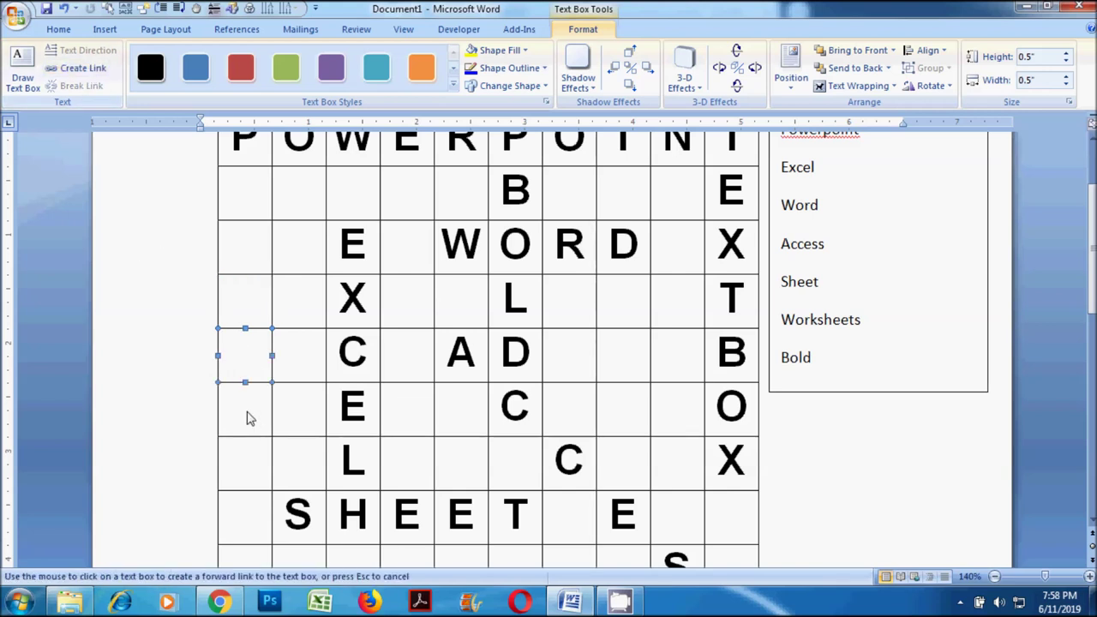
left_click(260, 412)
left_click(218, 417)
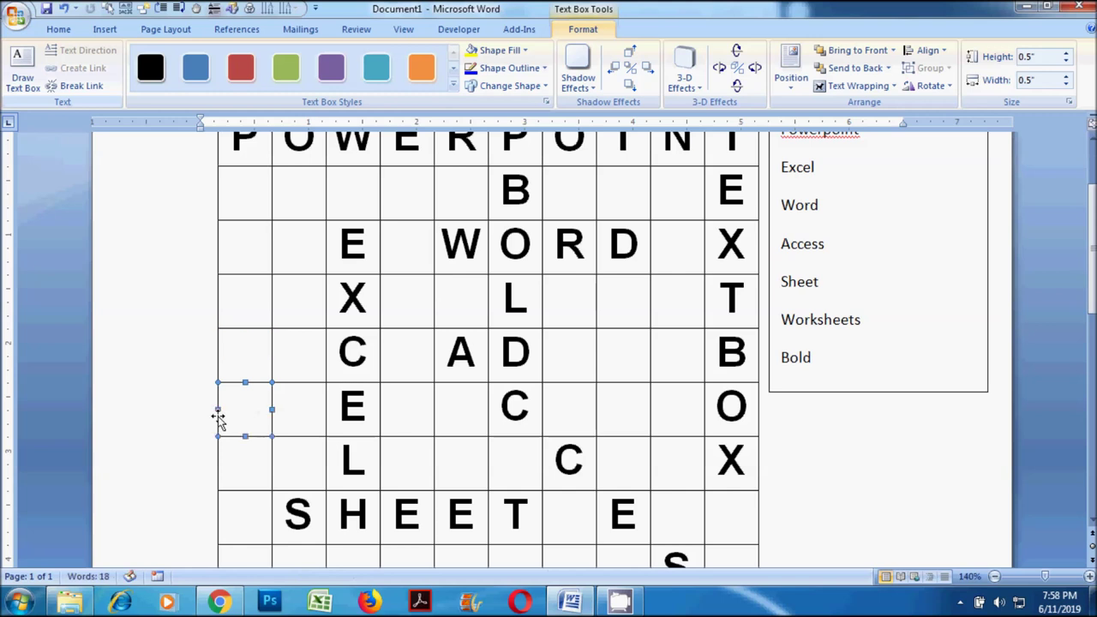
left_click(83, 68)
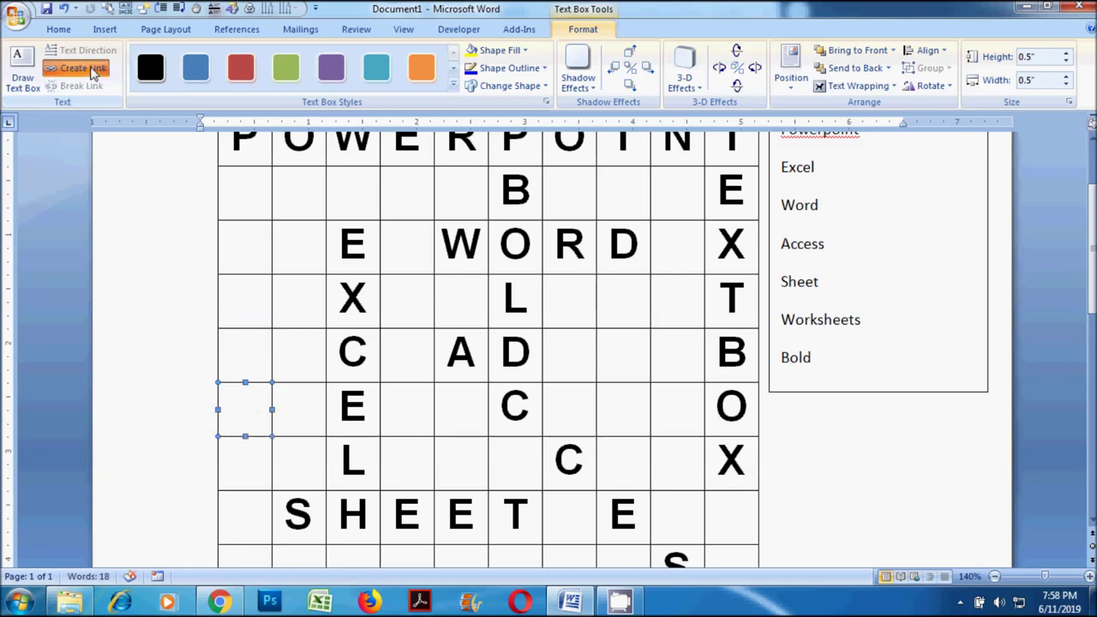
left_click(244, 459)
left_click(218, 467)
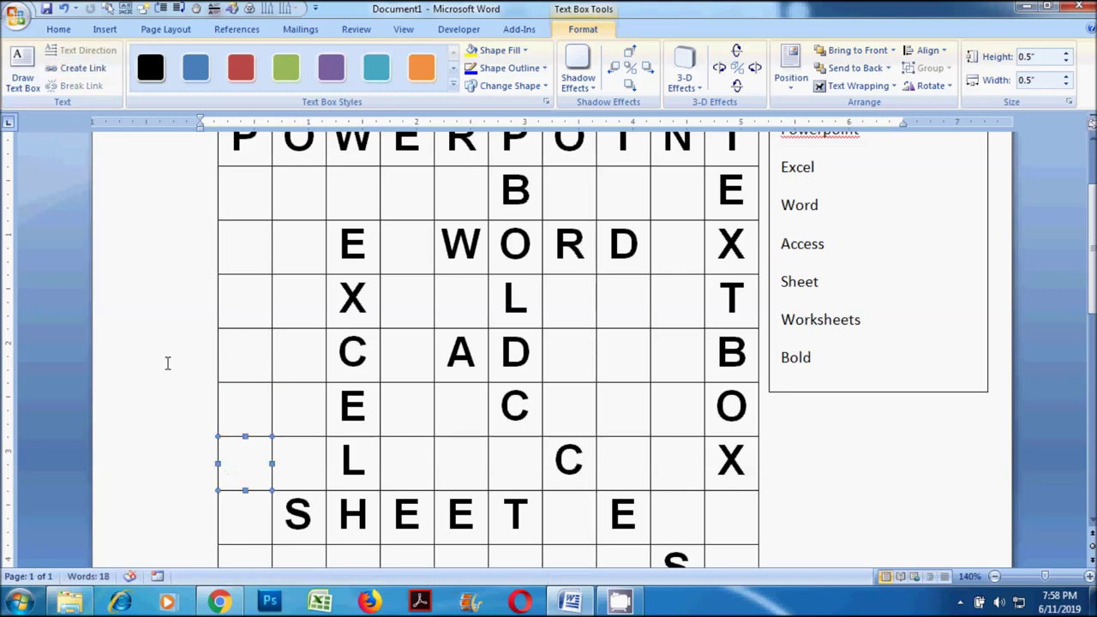
left_click(83, 69)
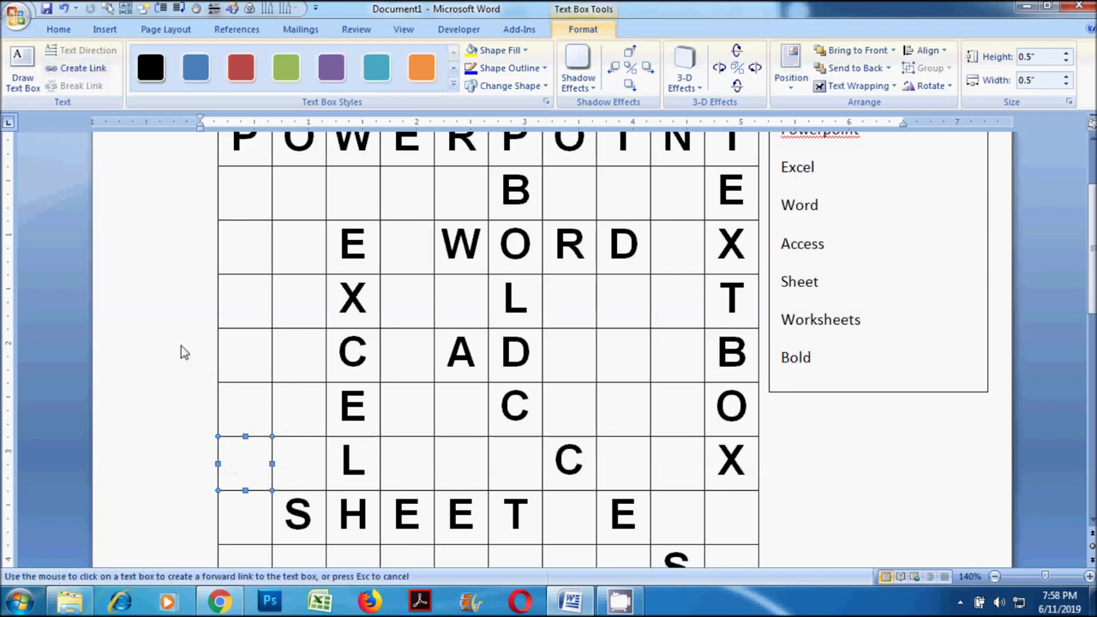
left_click(242, 523)
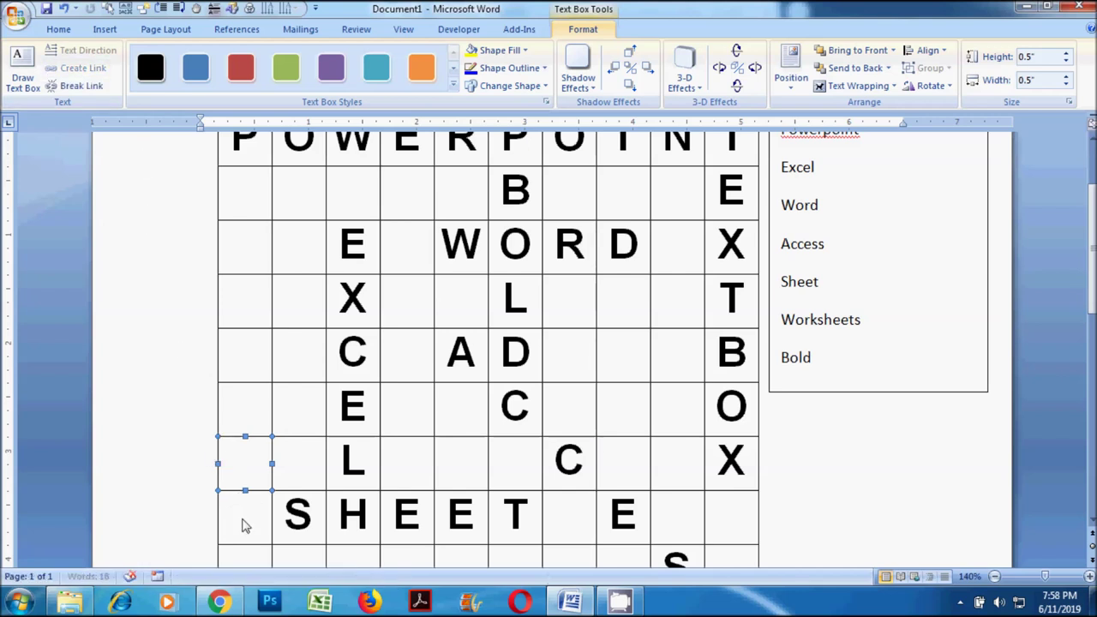
Type S in 28-point Arial in the first linked box, then type HAPES.
left_click(257, 259)
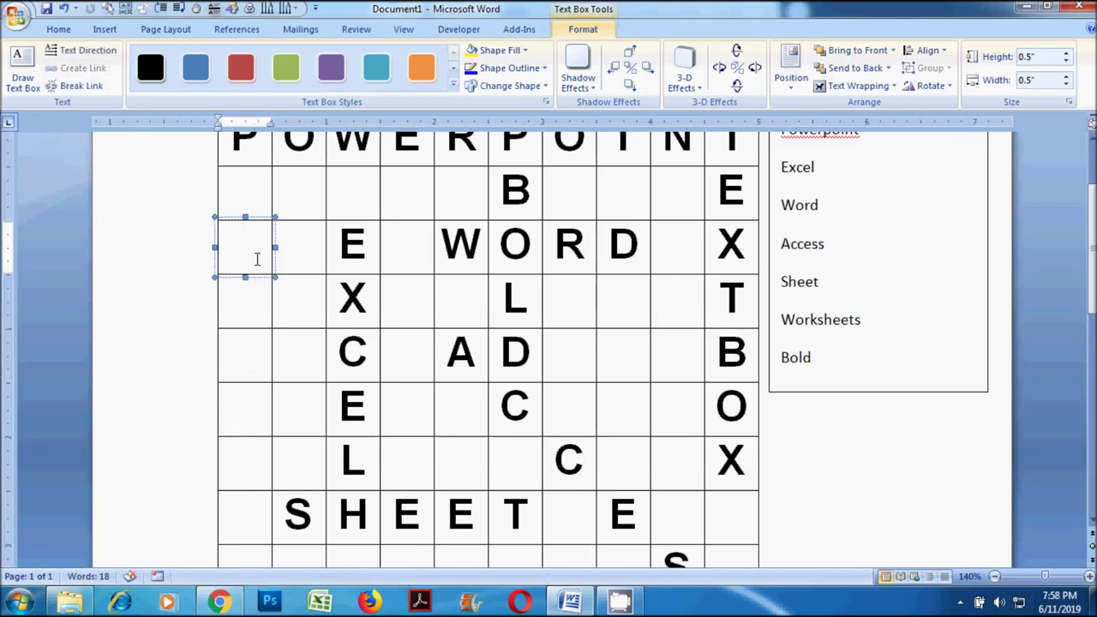
type("S")
double_click(244, 246)
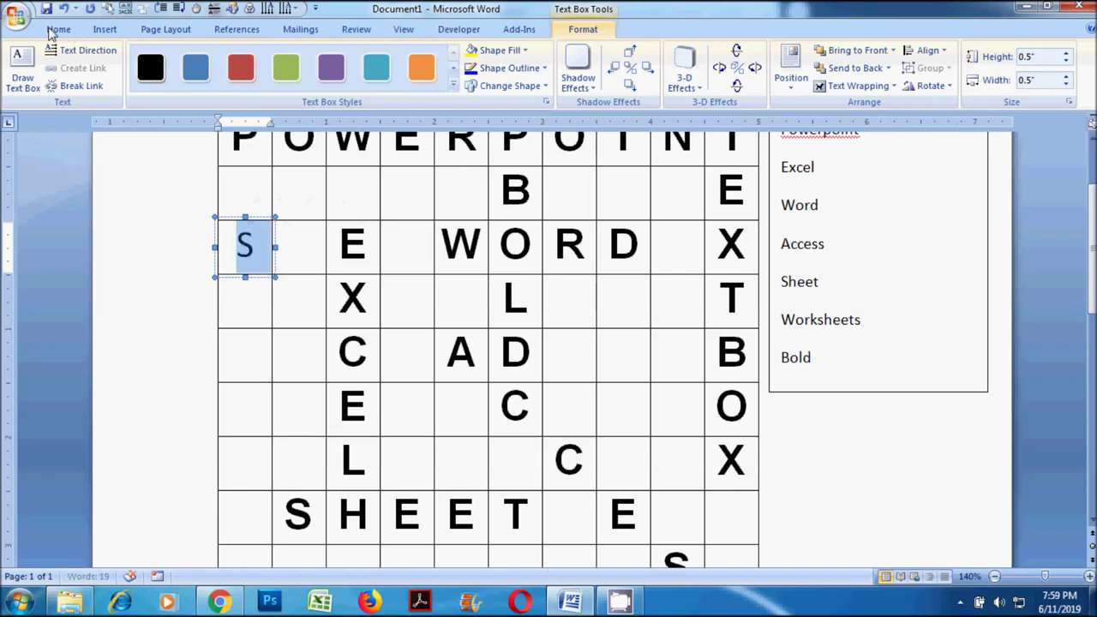
left_click(57, 29)
left_click(267, 57)
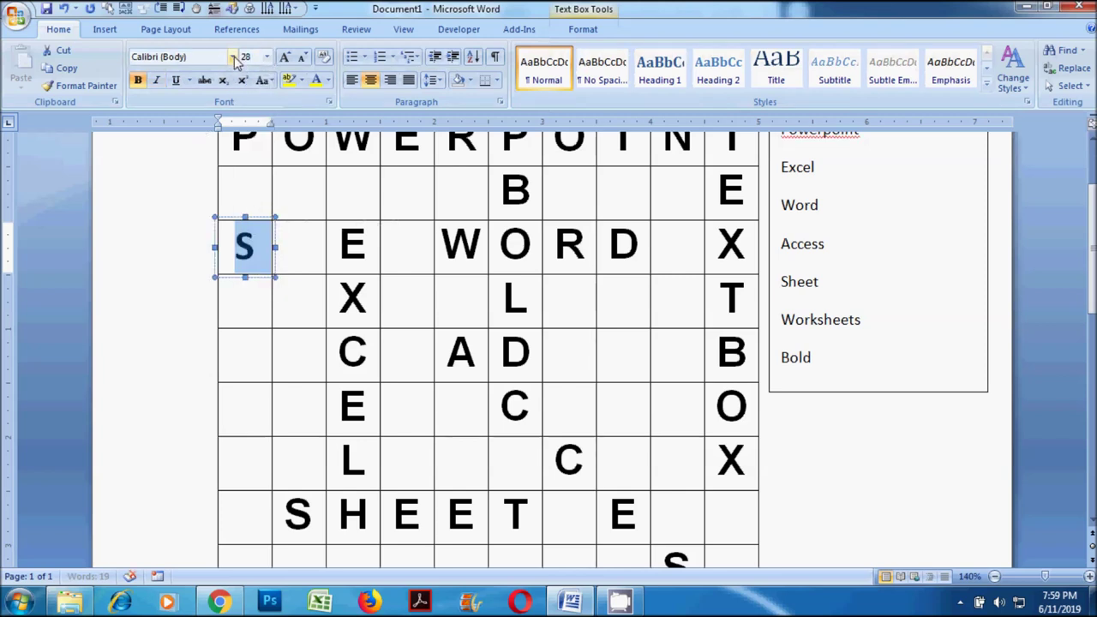
left_click(231, 57)
left_click(163, 148)
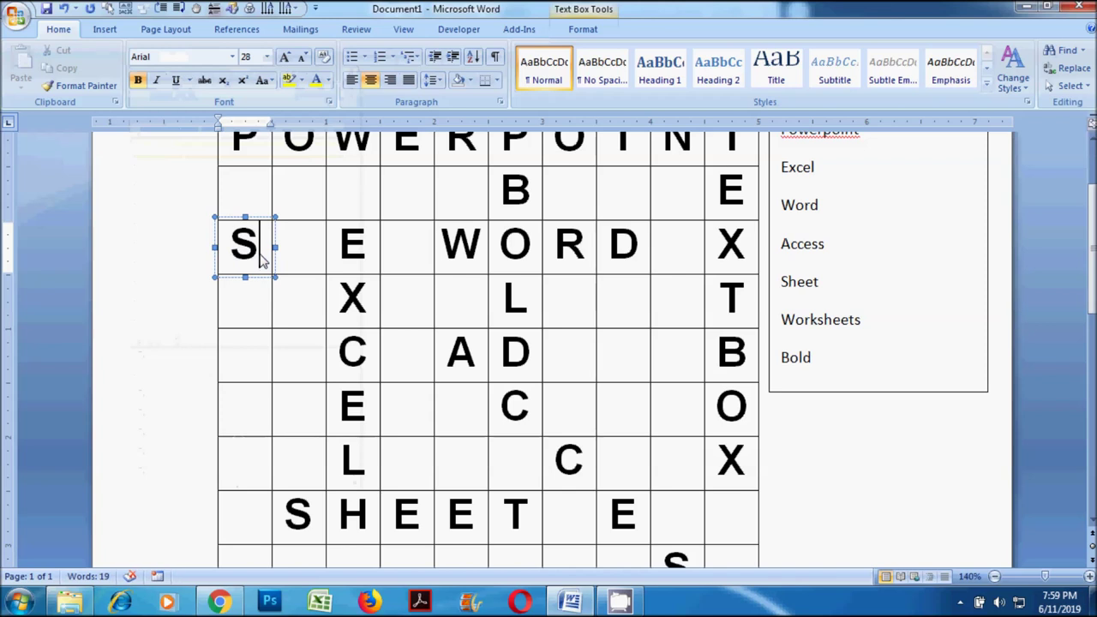
type("HAPE")
type("S")
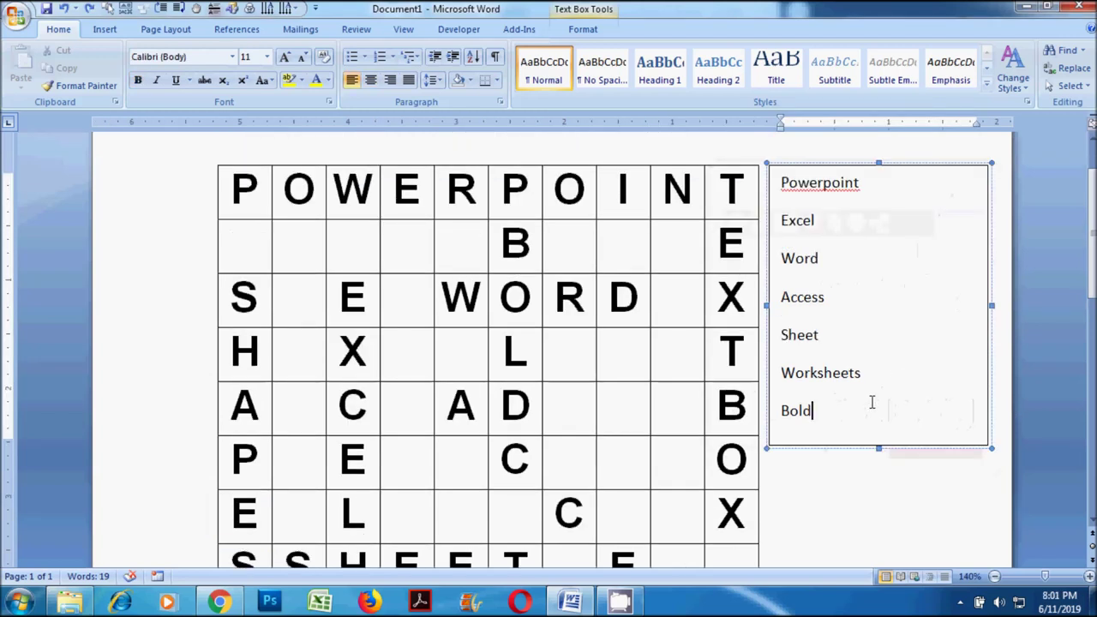
Add Shapes and Textbox on new lines after Bold in the word list.
key("Return")
type("S")
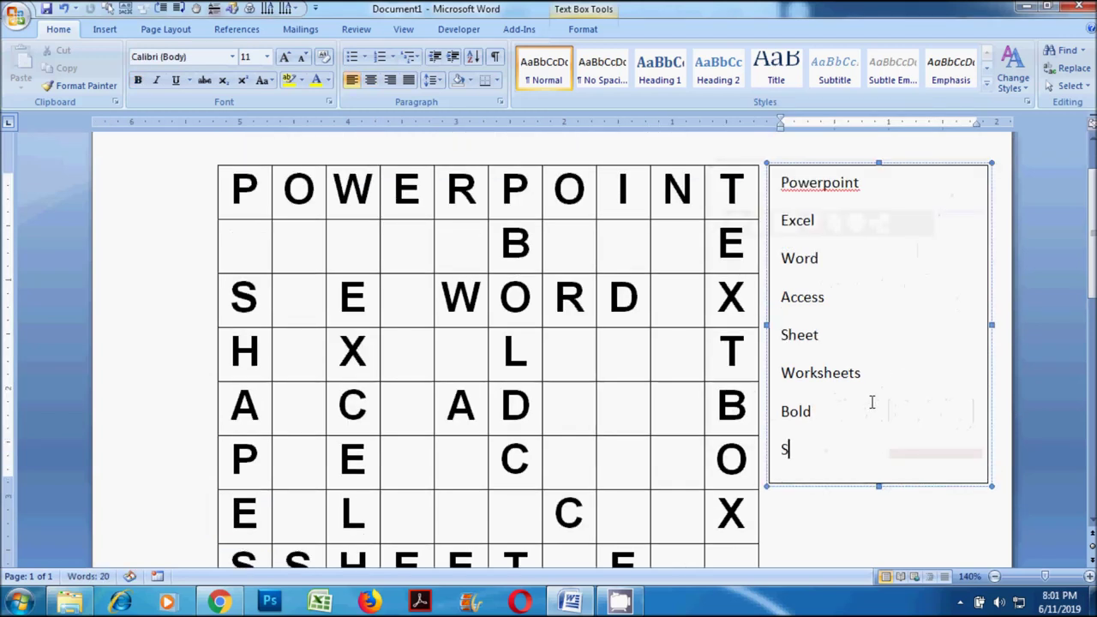
type("hapes")
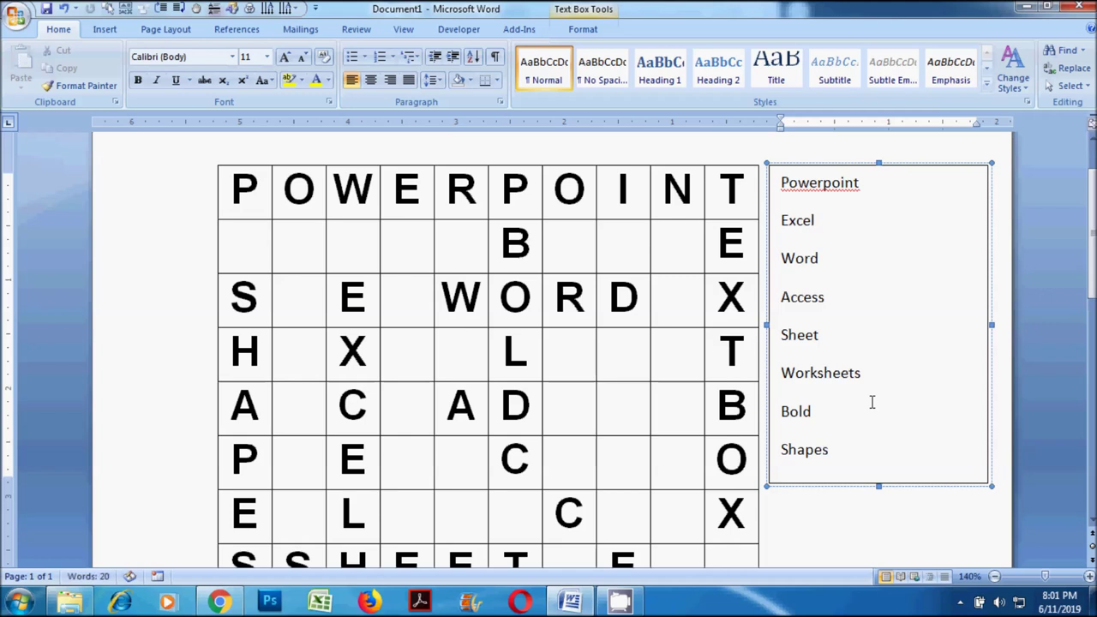
key("Return")
type("Text")
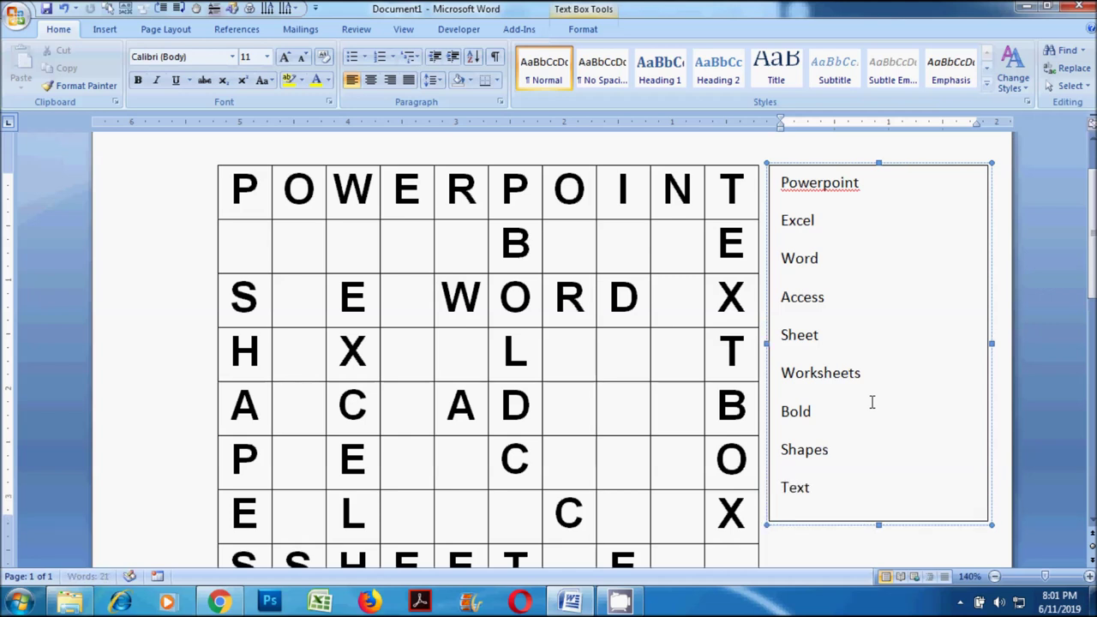
type("box")
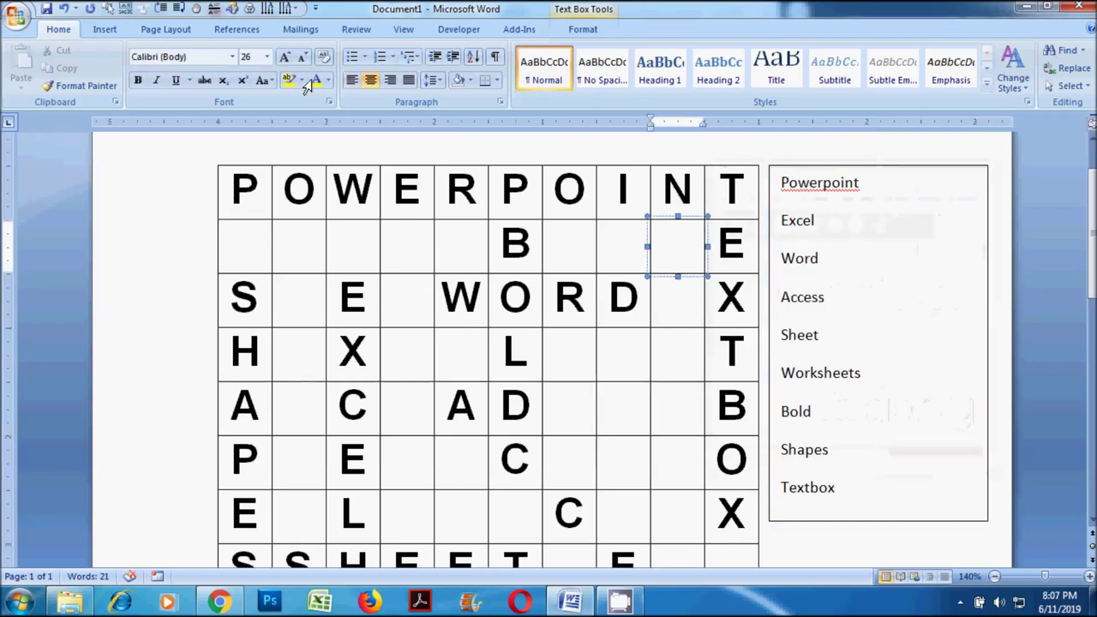
Link the empty box beside E and the box left of X to the boxes below.
left_click(580, 30)
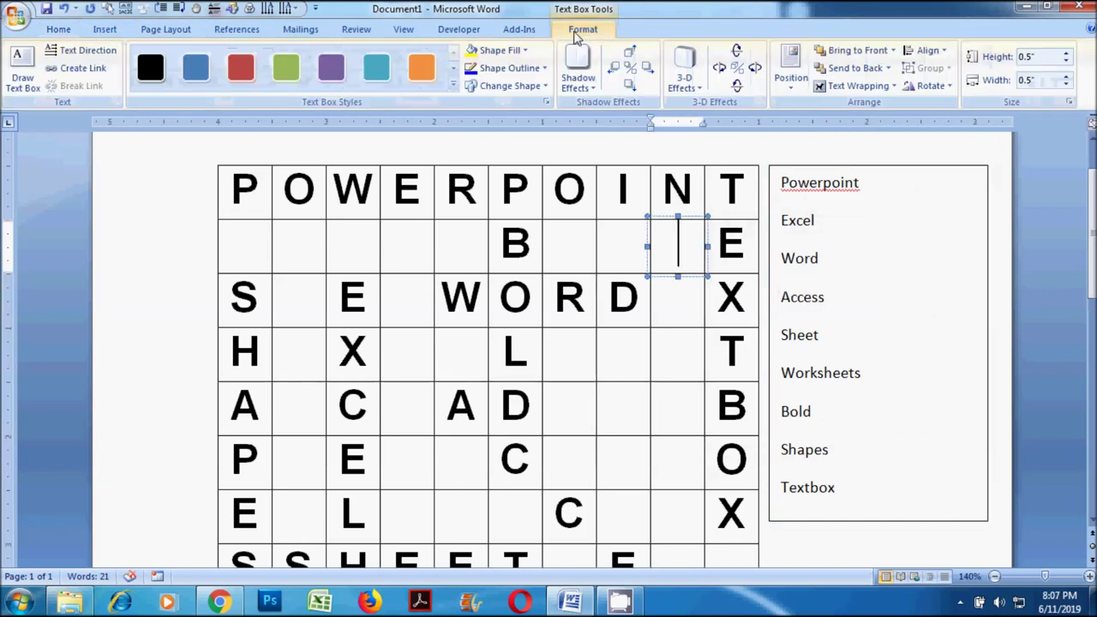
left_click(77, 68)
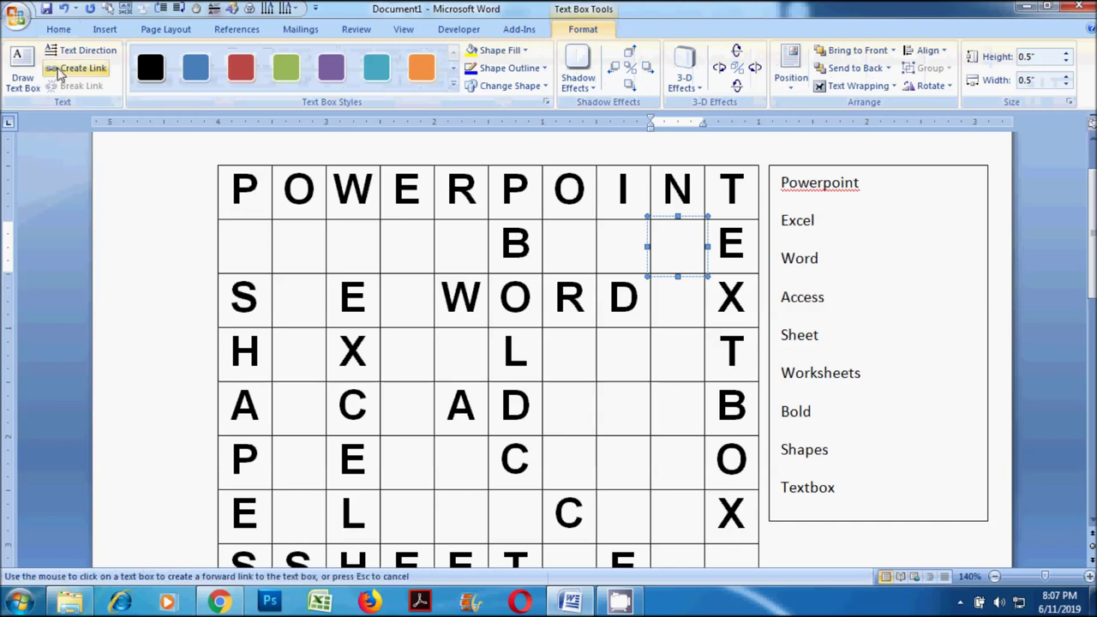
left_click(677, 304)
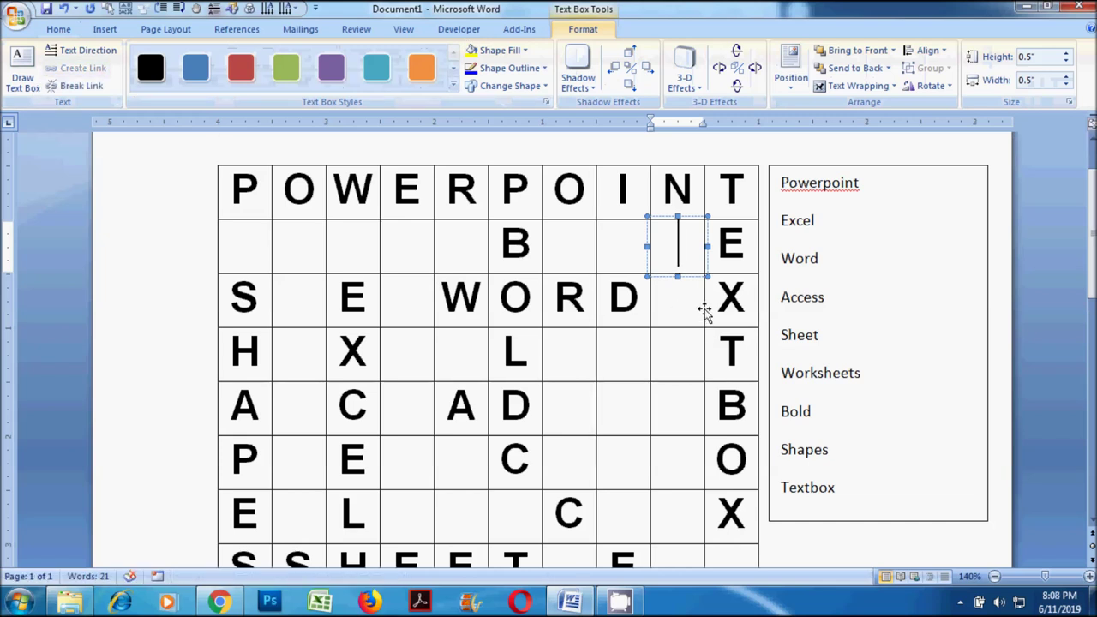
left_click(707, 308)
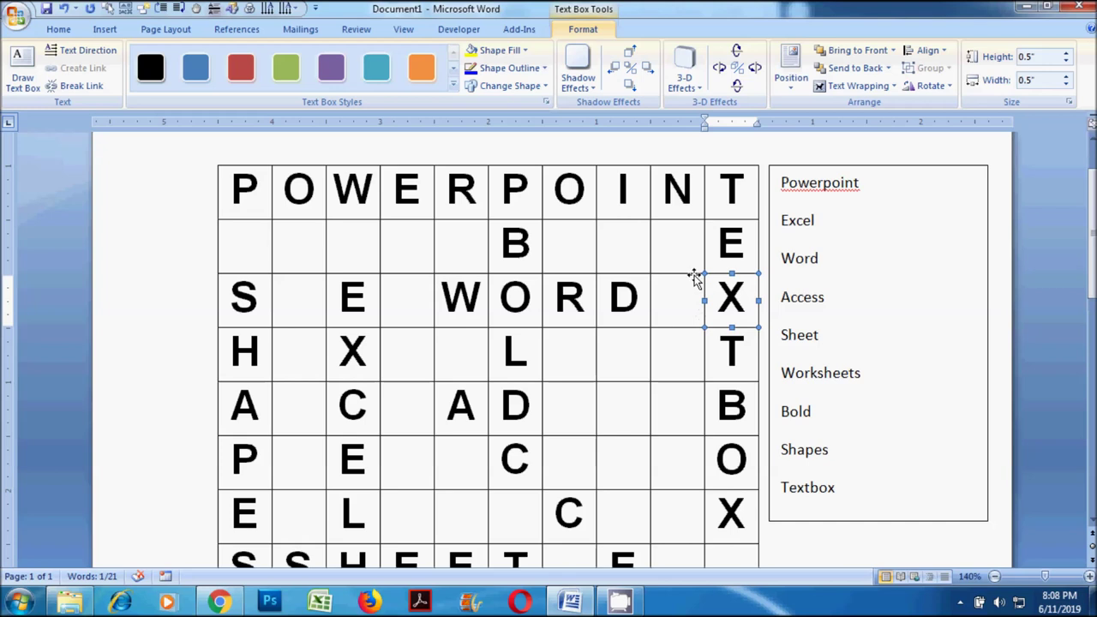
left_click(696, 283)
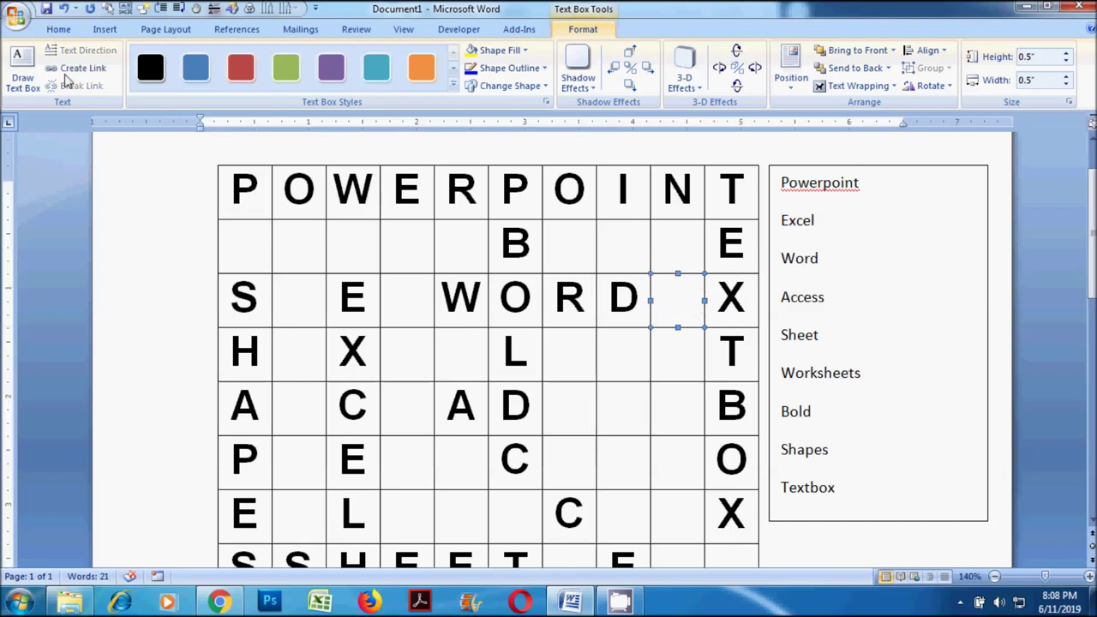
left_click(68, 69)
left_click(685, 367)
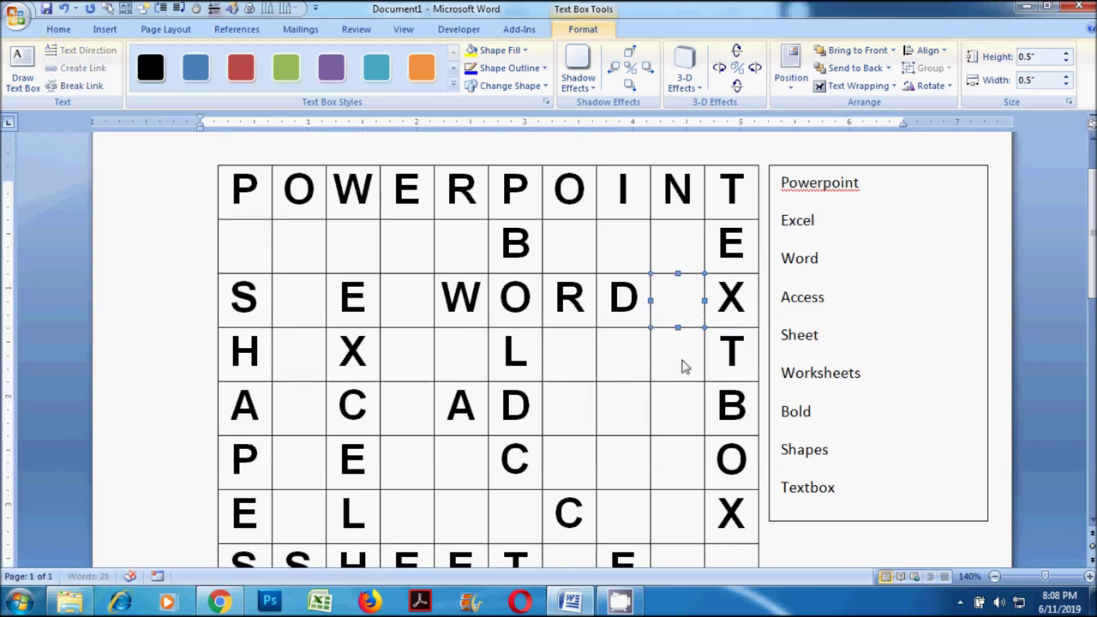
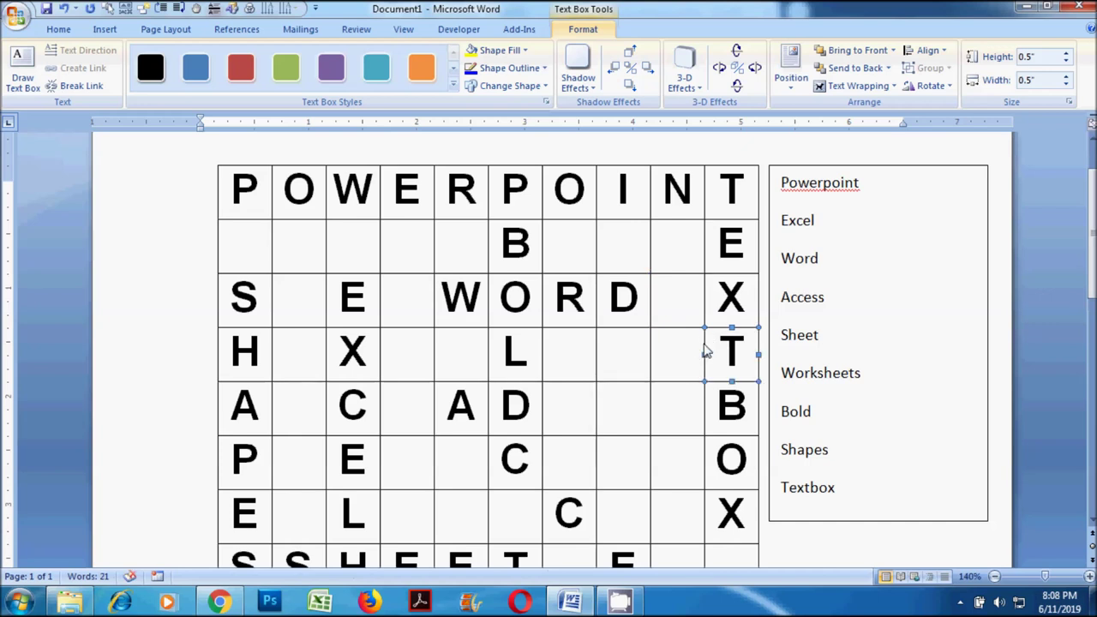
Forward-link the empty boxes beside T, B and O so each flows into the box below.
left_click(705, 350)
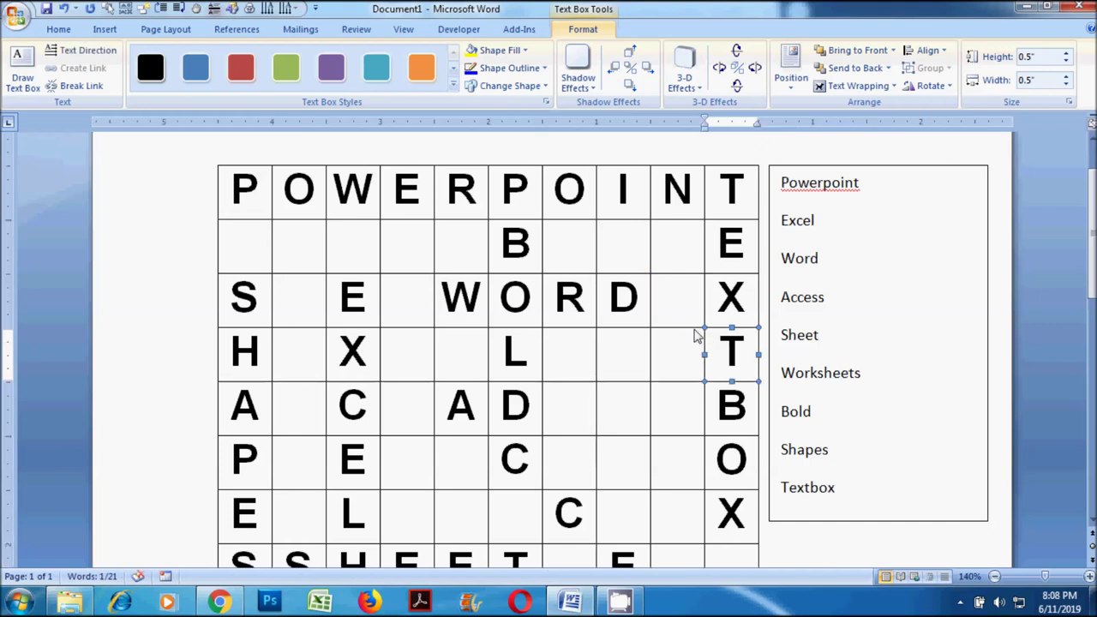
left_click(696, 330)
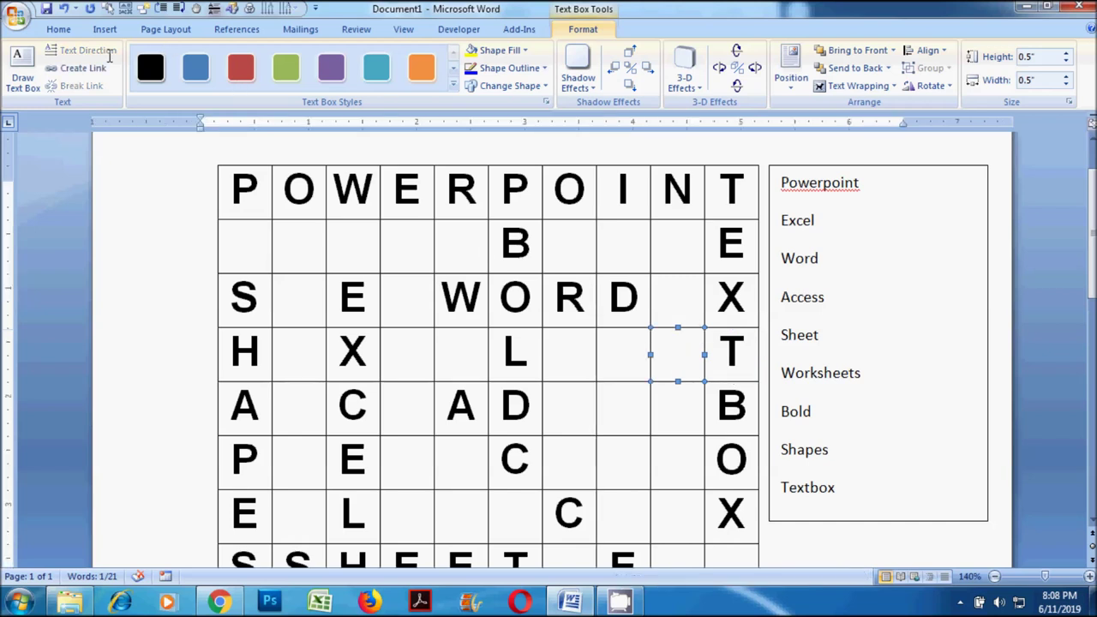
left_click(731, 403)
left_click(683, 385)
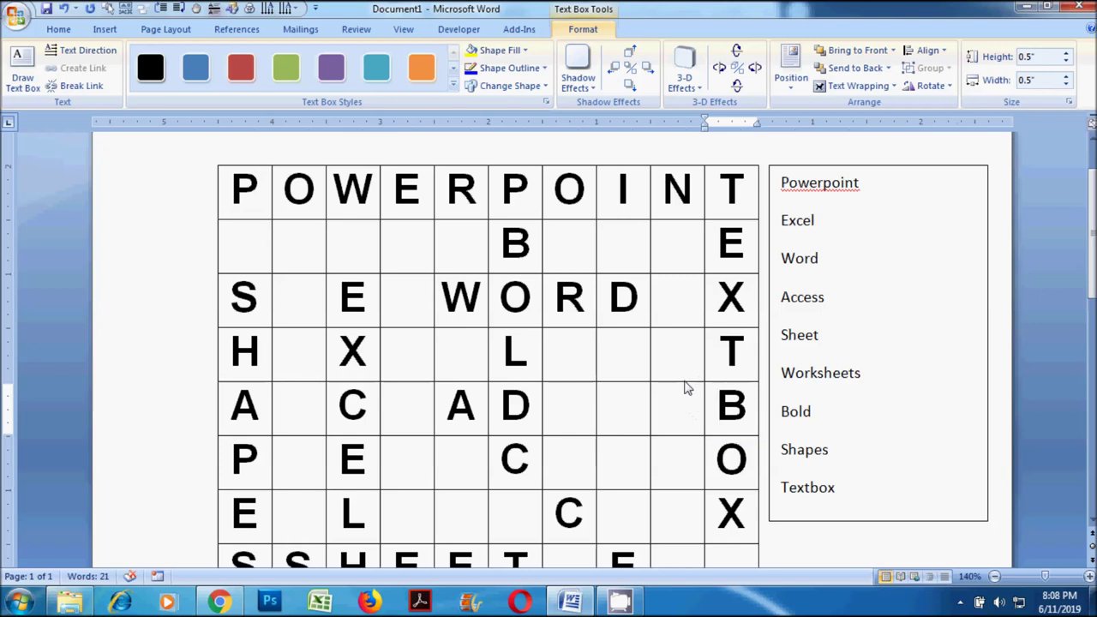
left_click(83, 68)
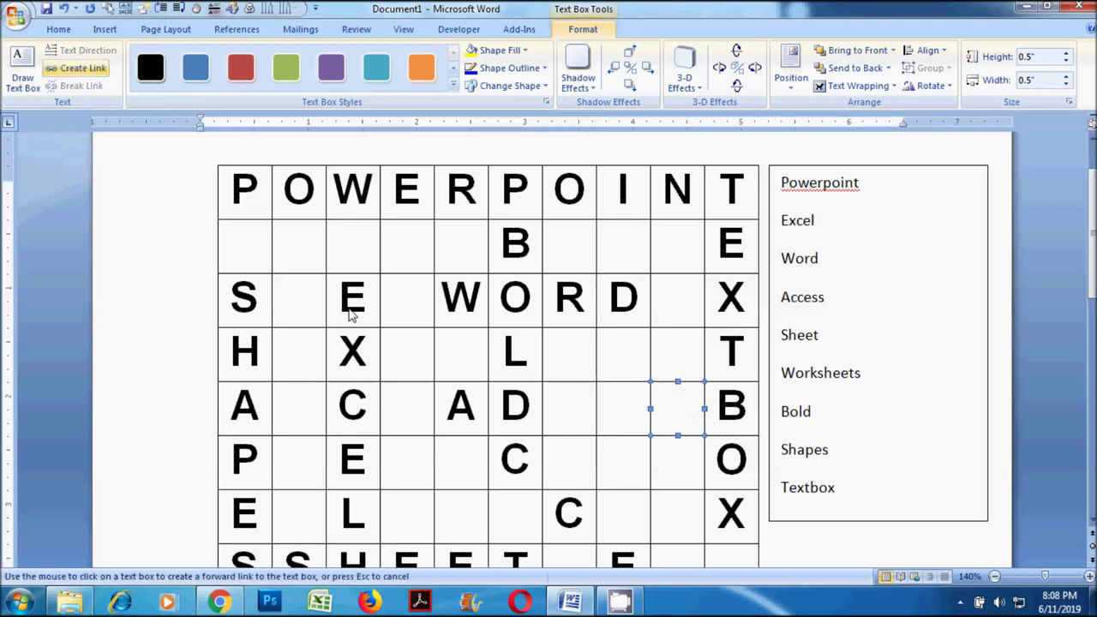
left_click(677, 459)
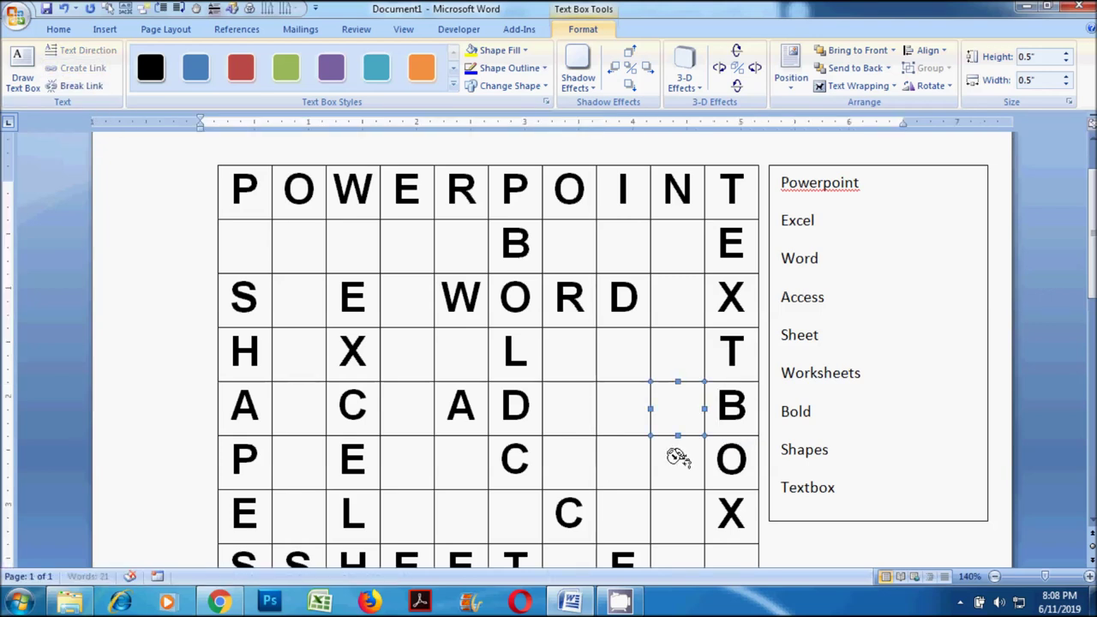
left_click(720, 459)
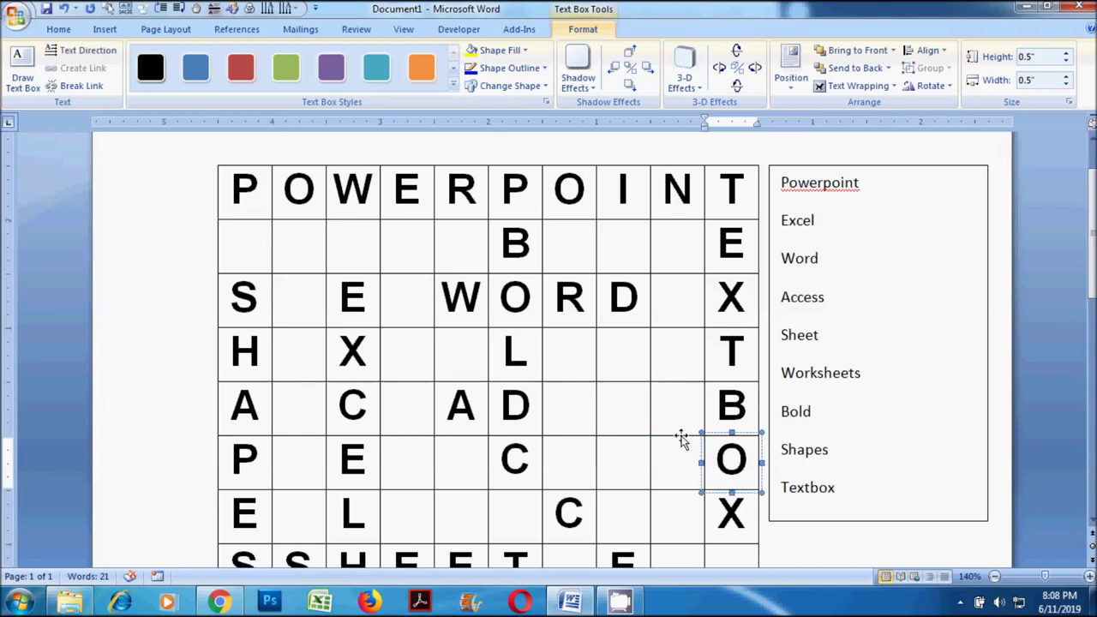
left_click(682, 438)
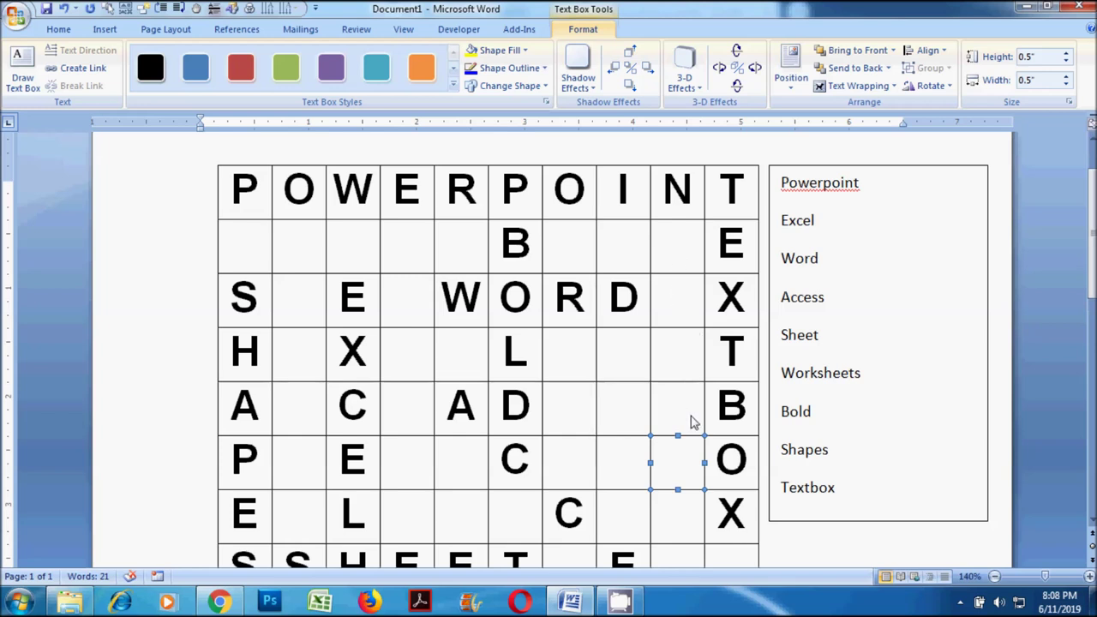
left_click(83, 67)
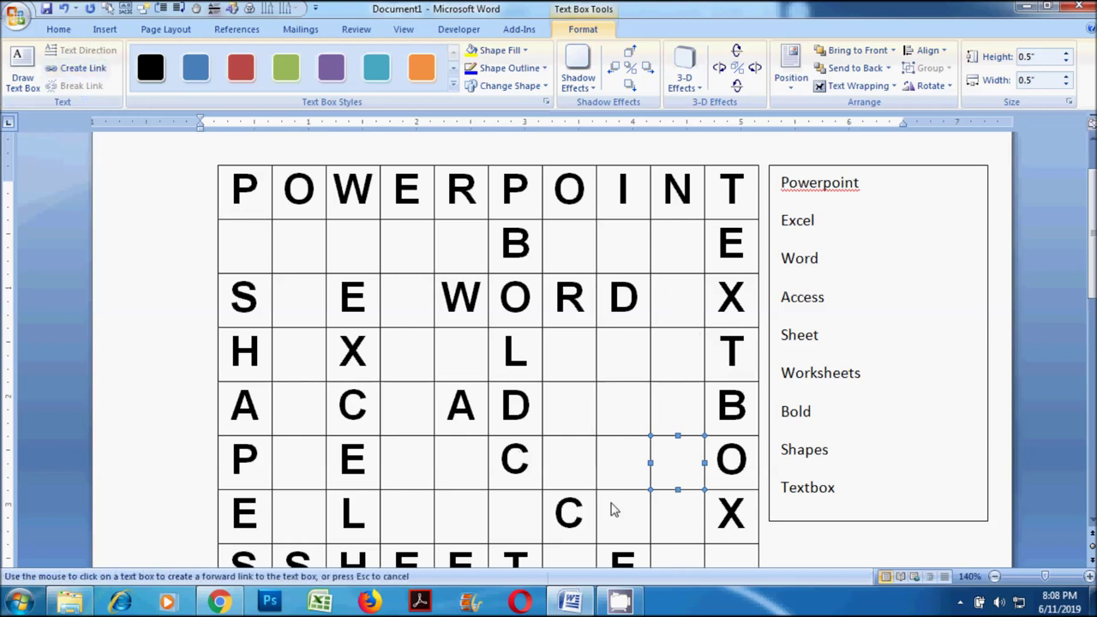
left_click(677, 251)
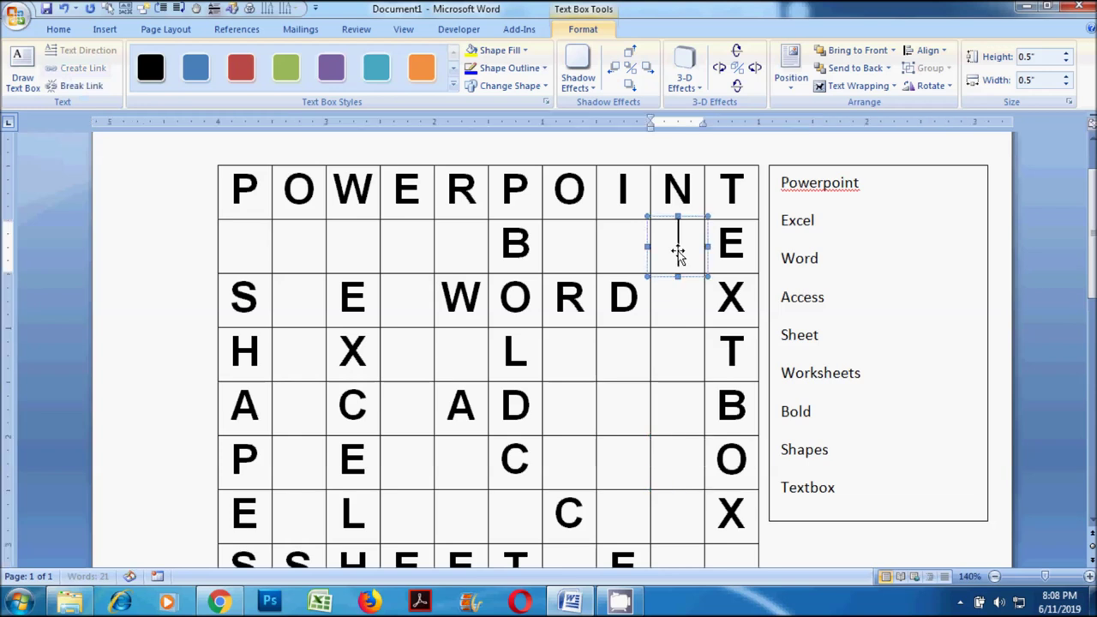
Type I in the first linked box and format it as Arial, size 28.
type("I")
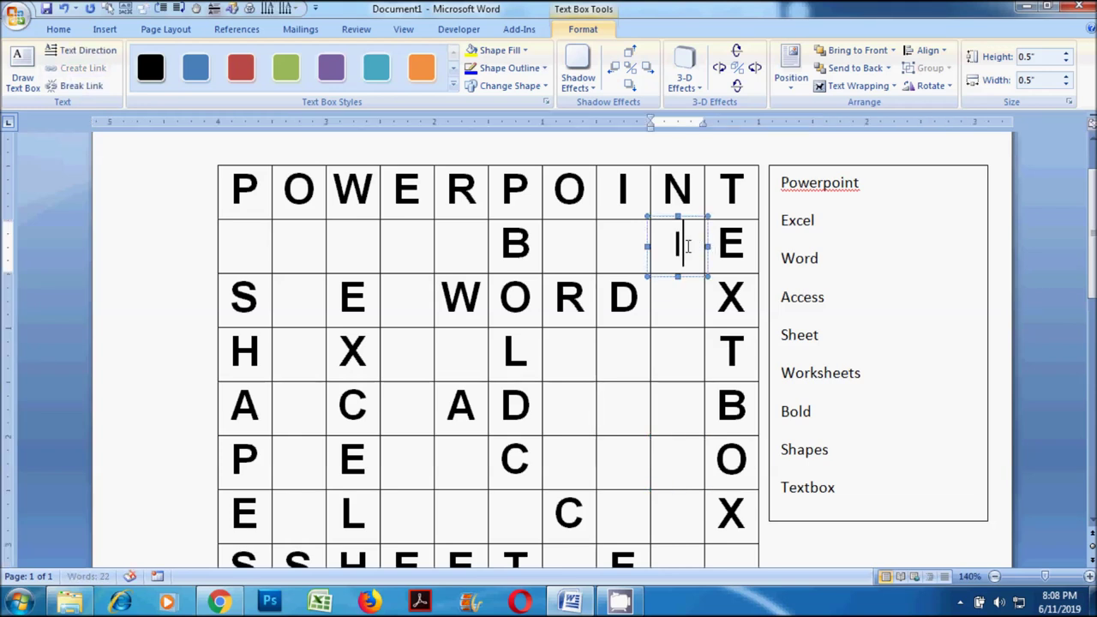
double_click(682, 245)
left_click(63, 34)
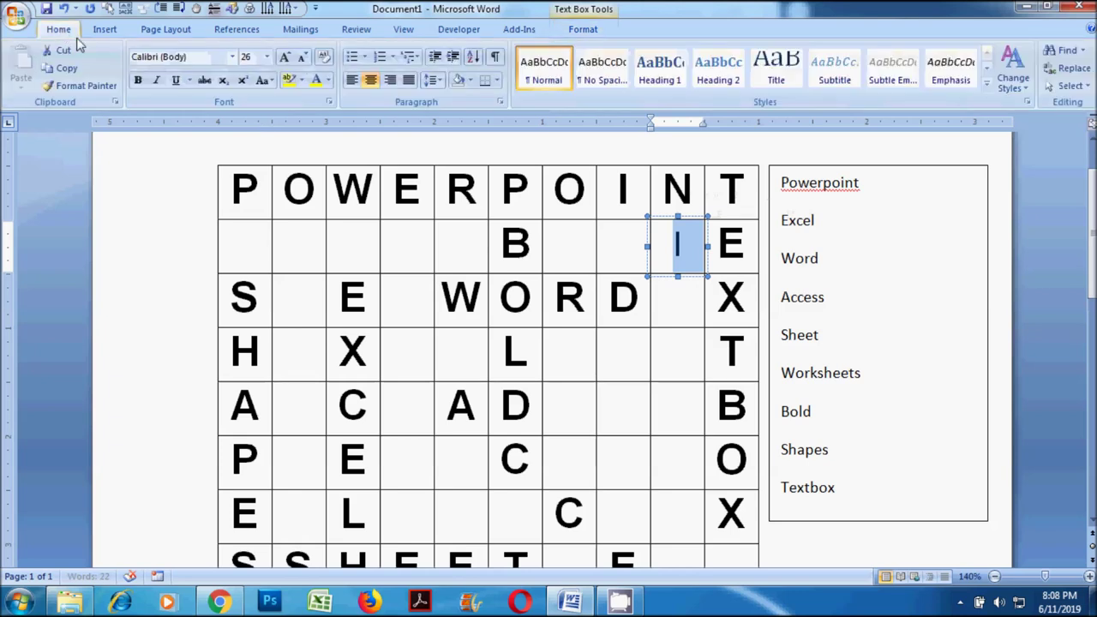
left_click(284, 57)
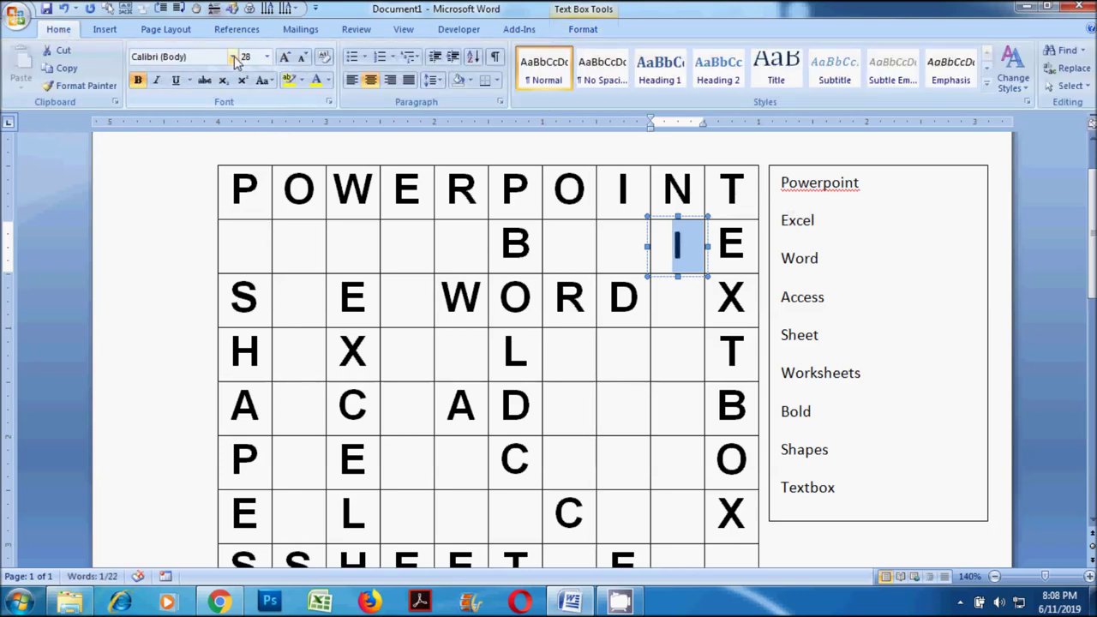
left_click(233, 56)
left_click(163, 147)
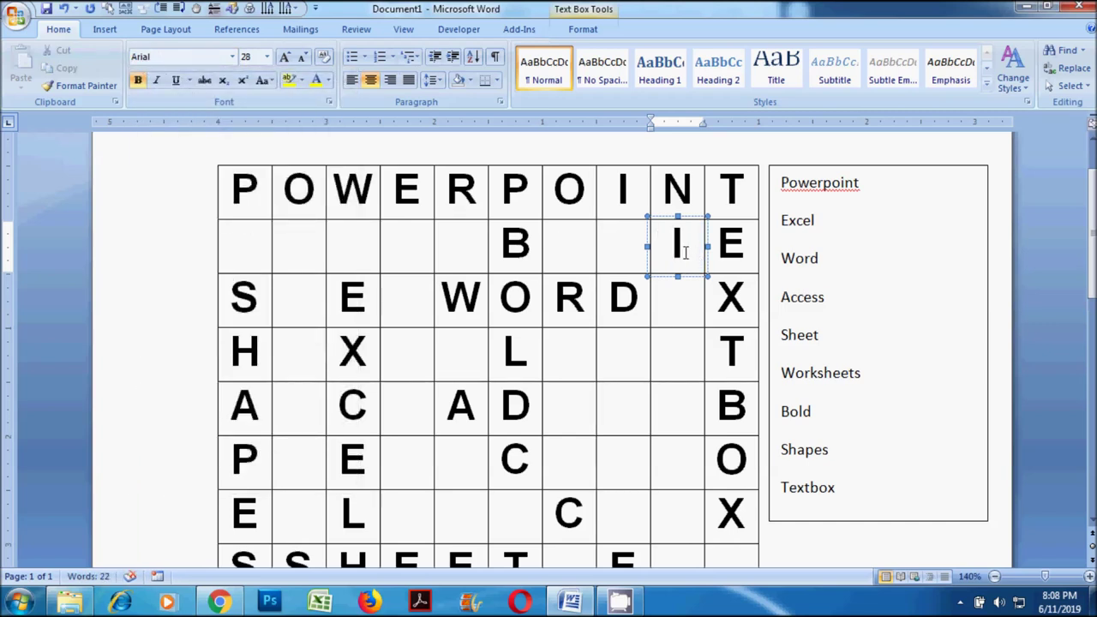
Add the remaining letters, one per cell, so ITALIC runs down the column.
type("T")
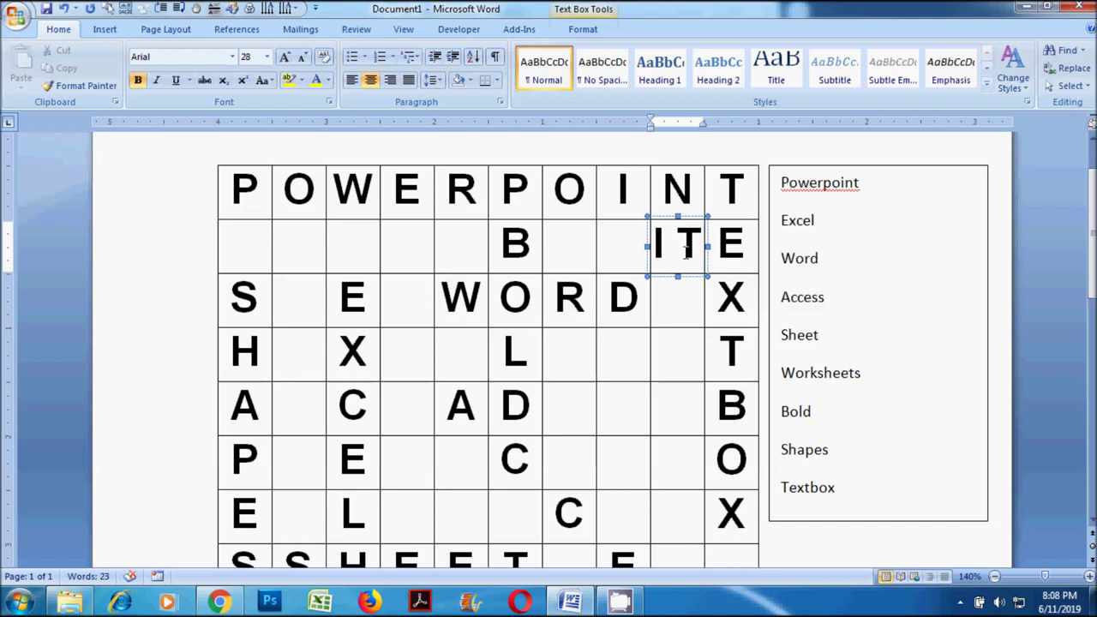
key("BackSpace")
key("BackSpace")
key("ctrl+v")
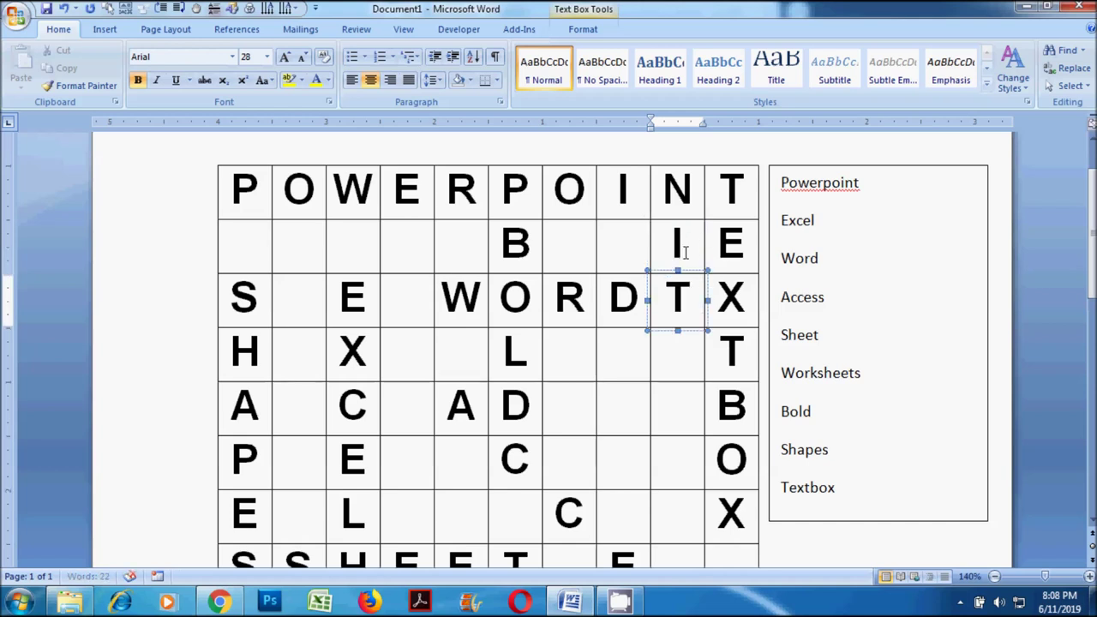
key("ctrl+v")
type("L")
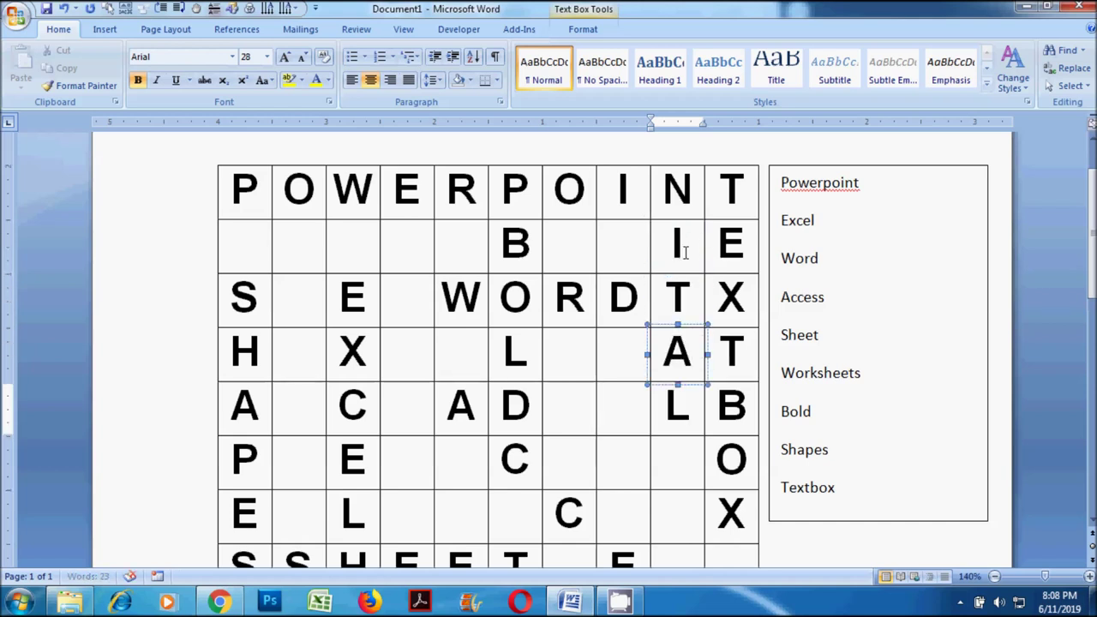
key("BackSpace")
key("BackSpace")
key("ctrl+v")
type("I")
key("BackSpace")
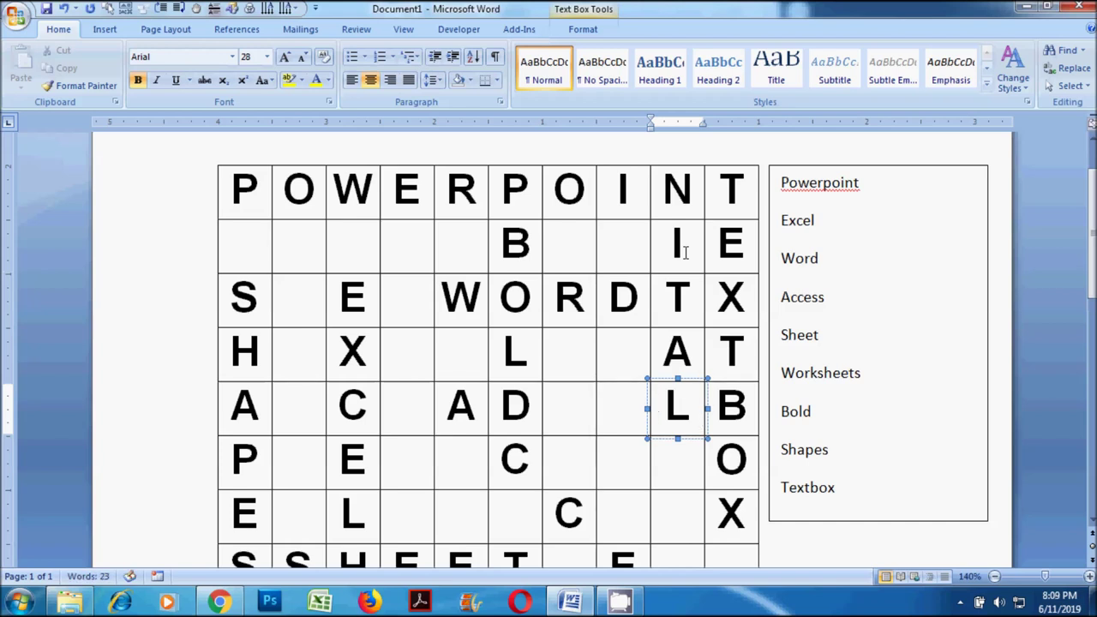
type("I")
key("Return")
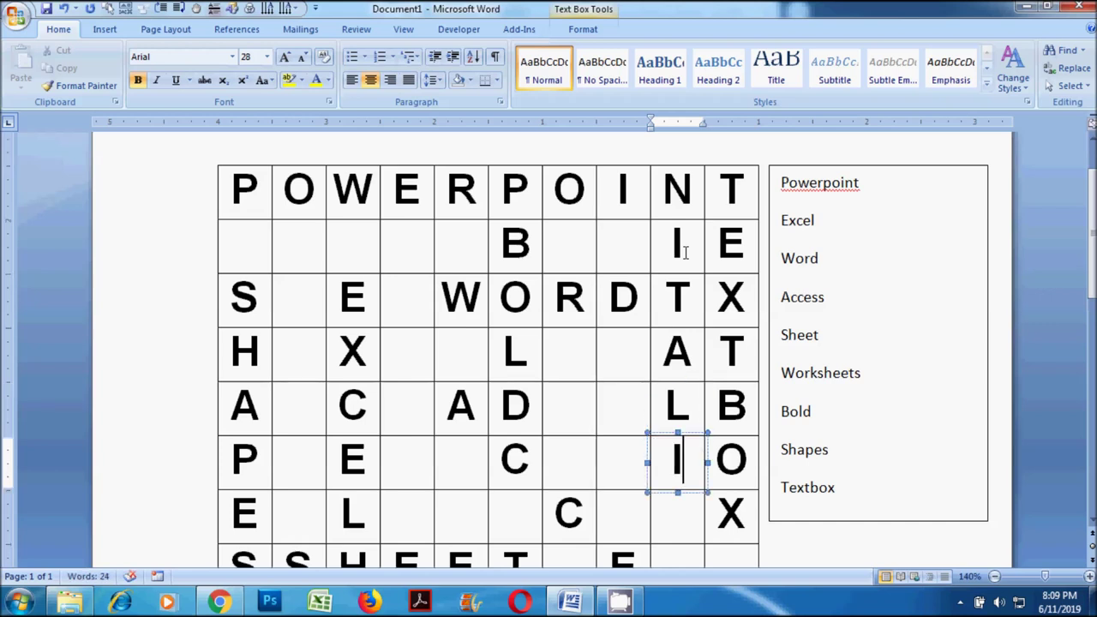
type("C")
key("Left")
key("Return")
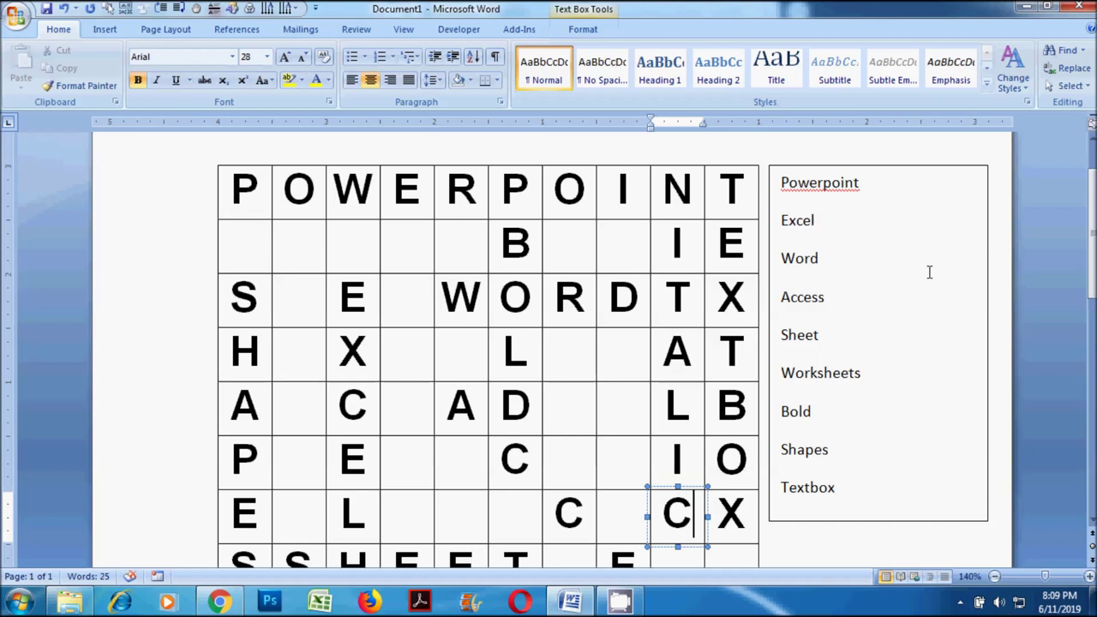
left_click(995, 372)
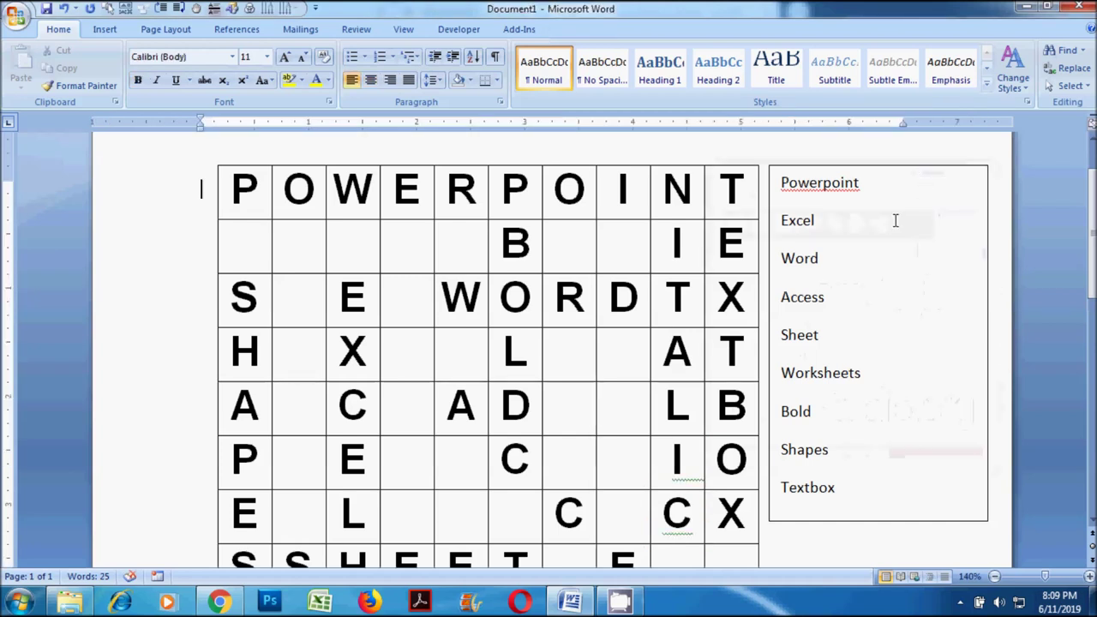
Add 'Italic' as a new line below Textbox in the word list.
left_click(860, 488)
key("Return")
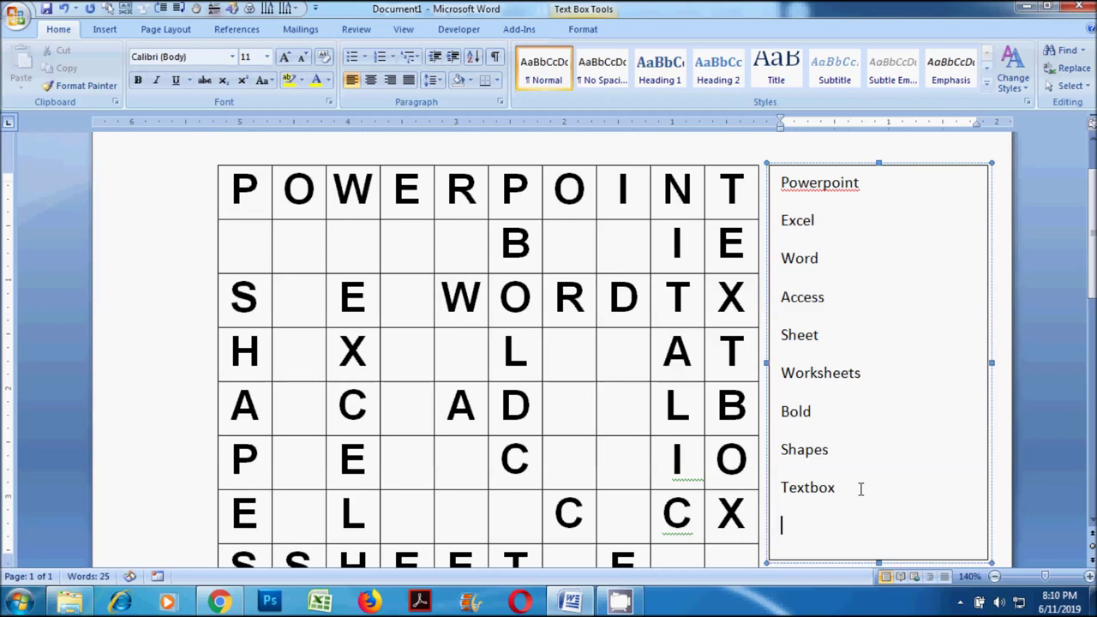
type("Itali")
type("c")
Ignore the spelling flag on the I/C letter box.
left_click(682, 472)
right_click(689, 471)
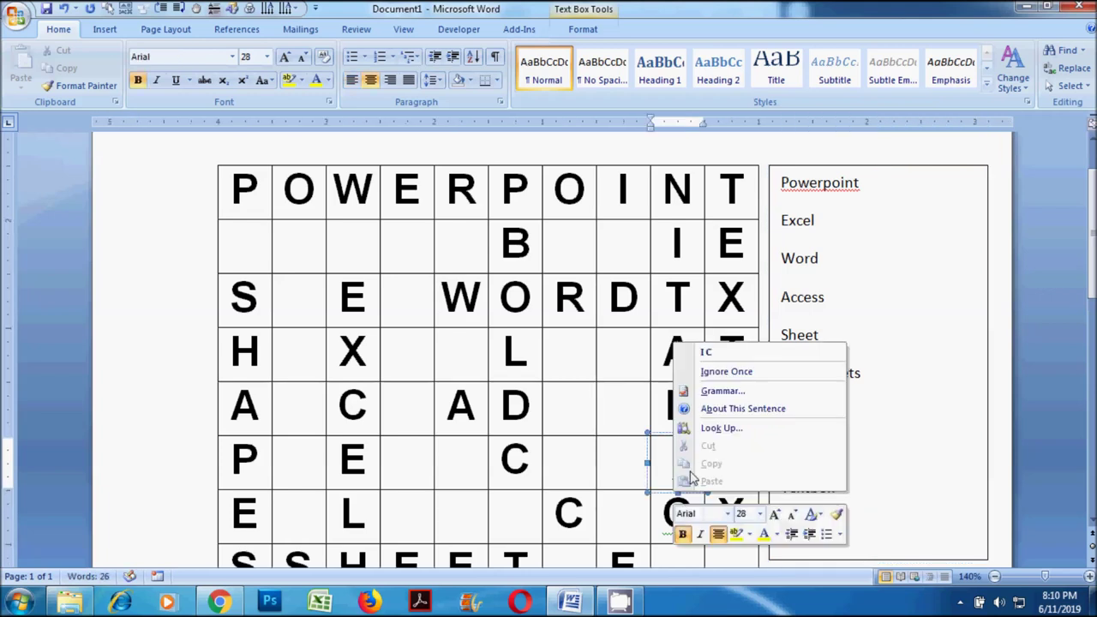
left_click(724, 371)
left_click(691, 527)
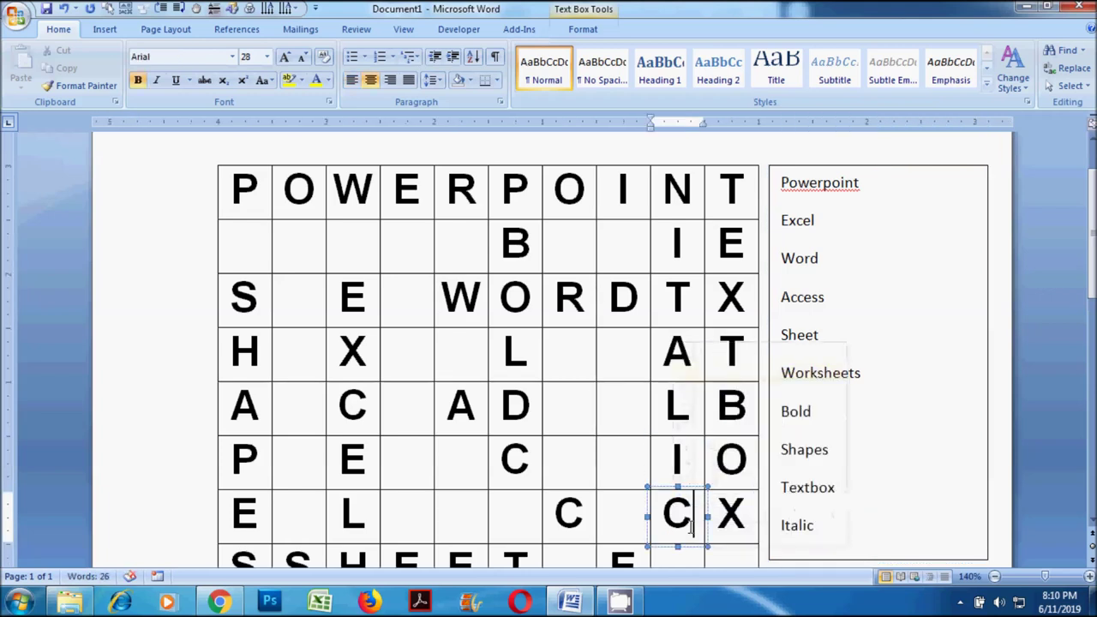
left_click(693, 471)
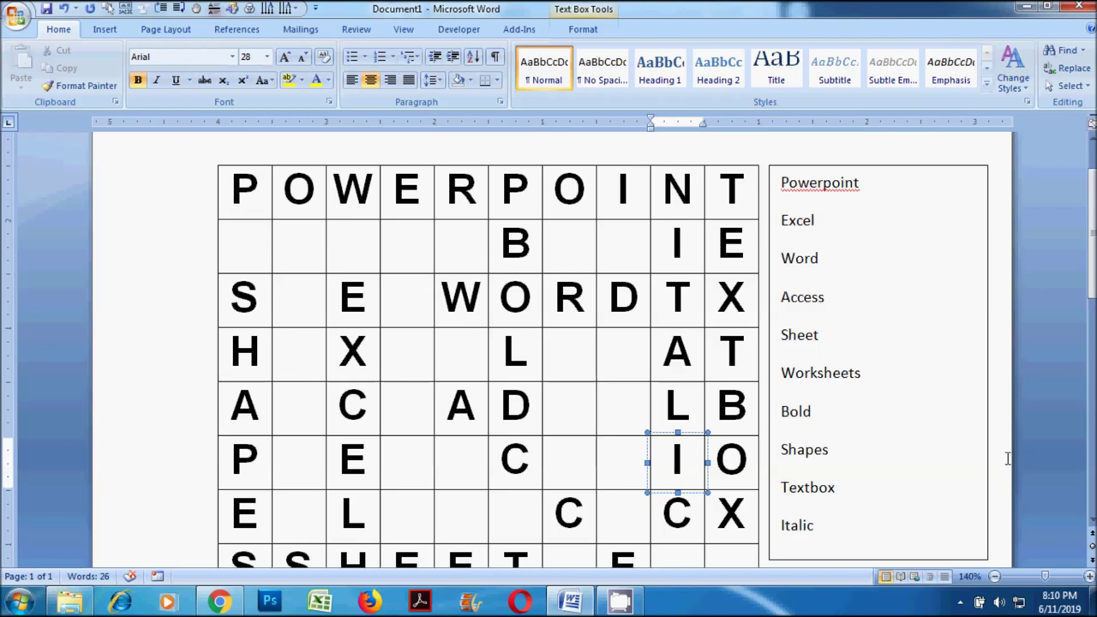
left_click(879, 411)
left_click(992, 363)
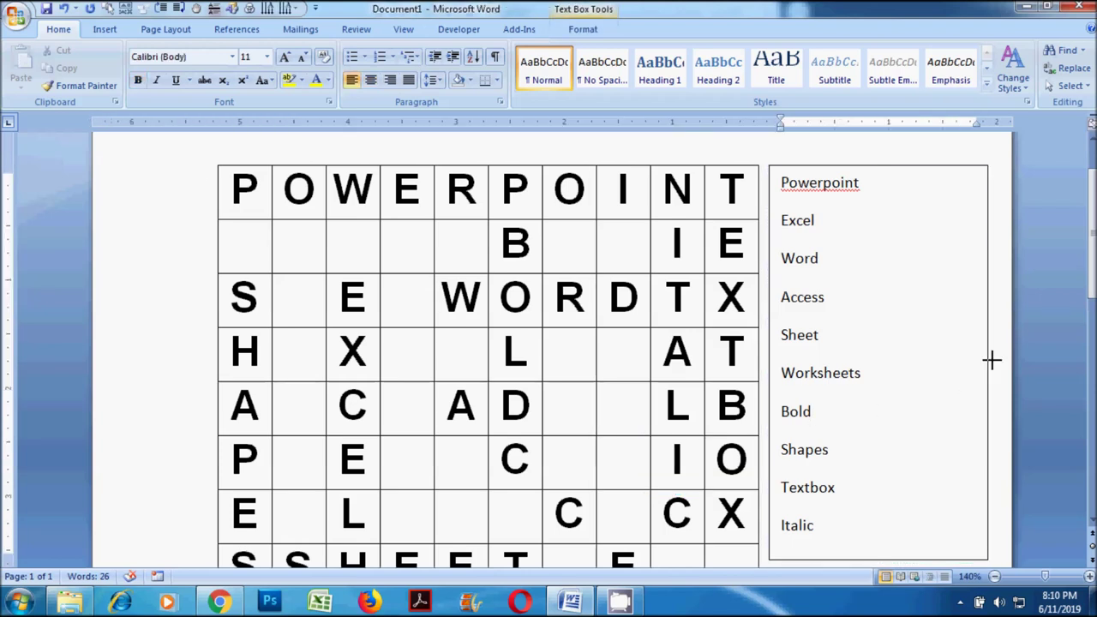
Narrow the word list box to fit its words and fill it light blue.
left_click_drag(876, 369, 888, 372)
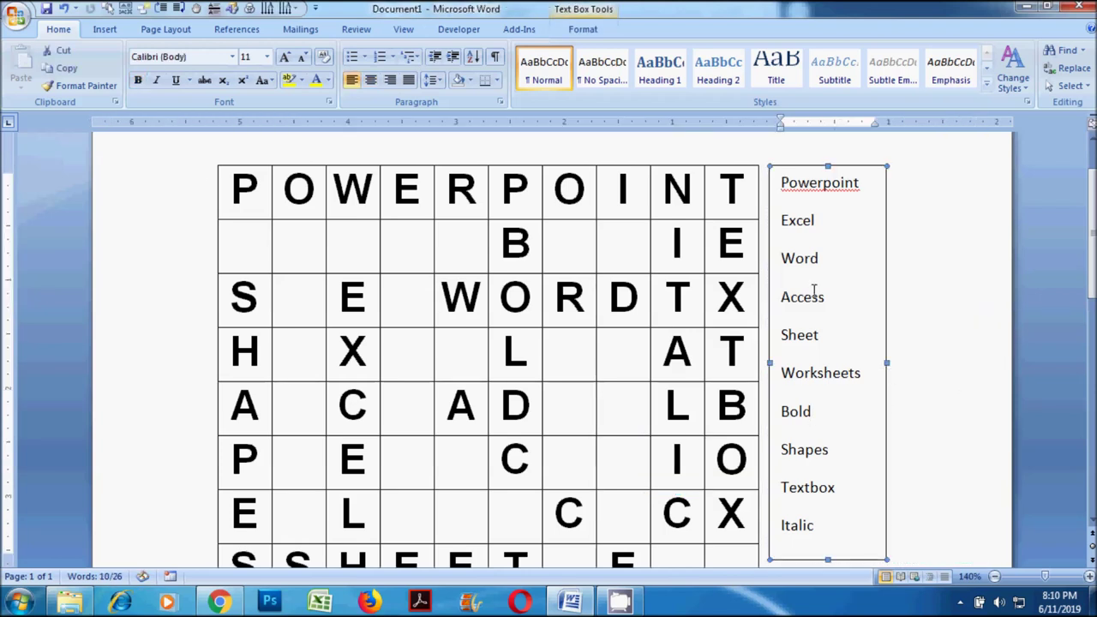
left_click(591, 31)
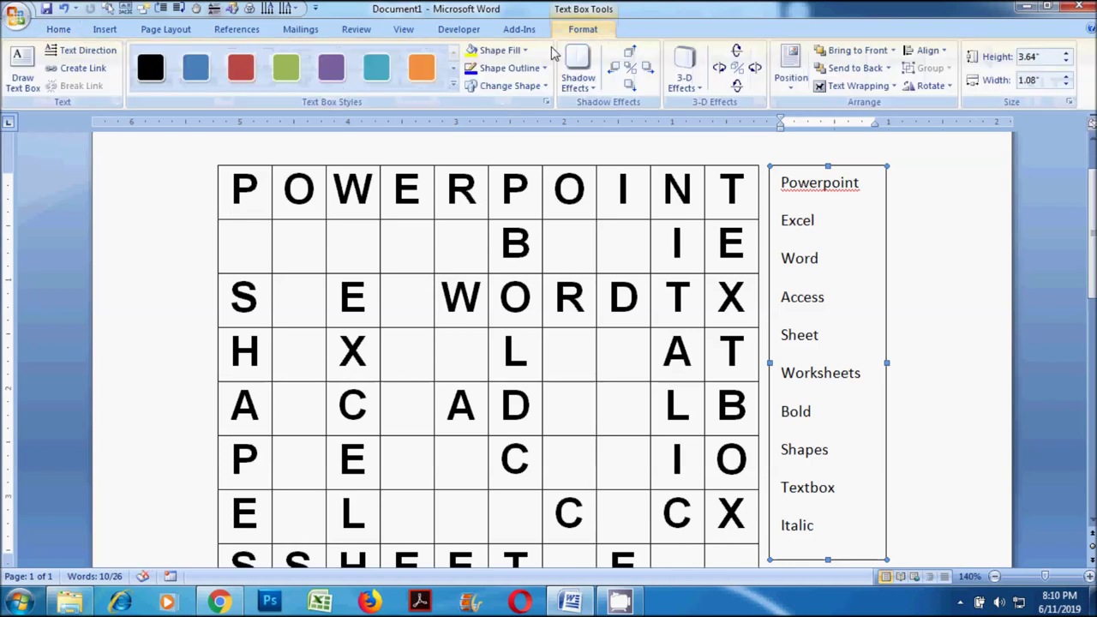
left_click(525, 52)
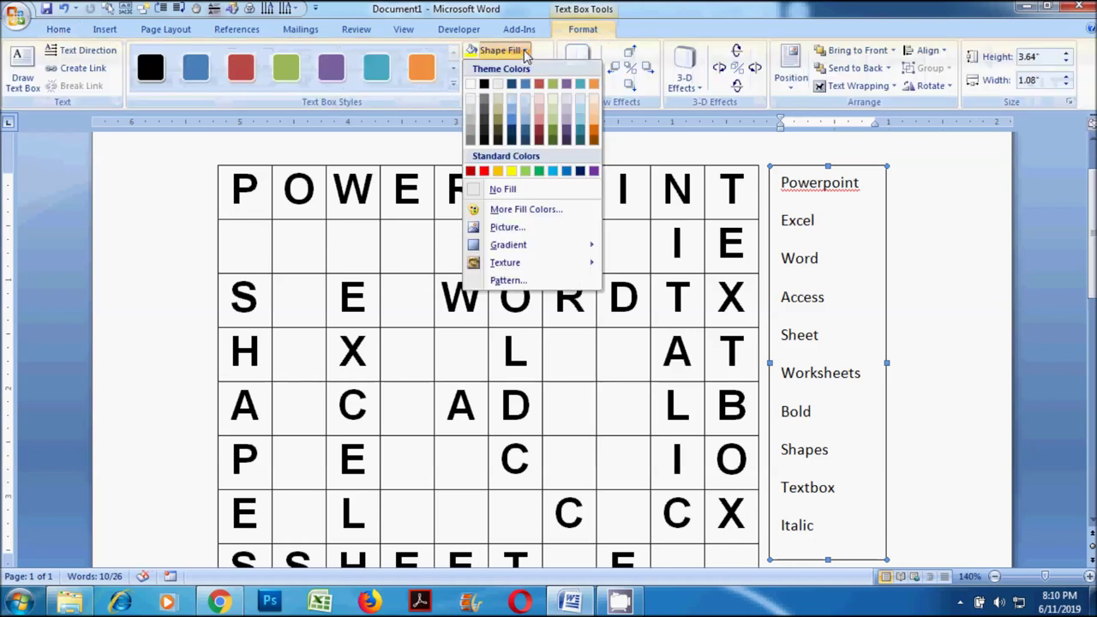
left_click(511, 97)
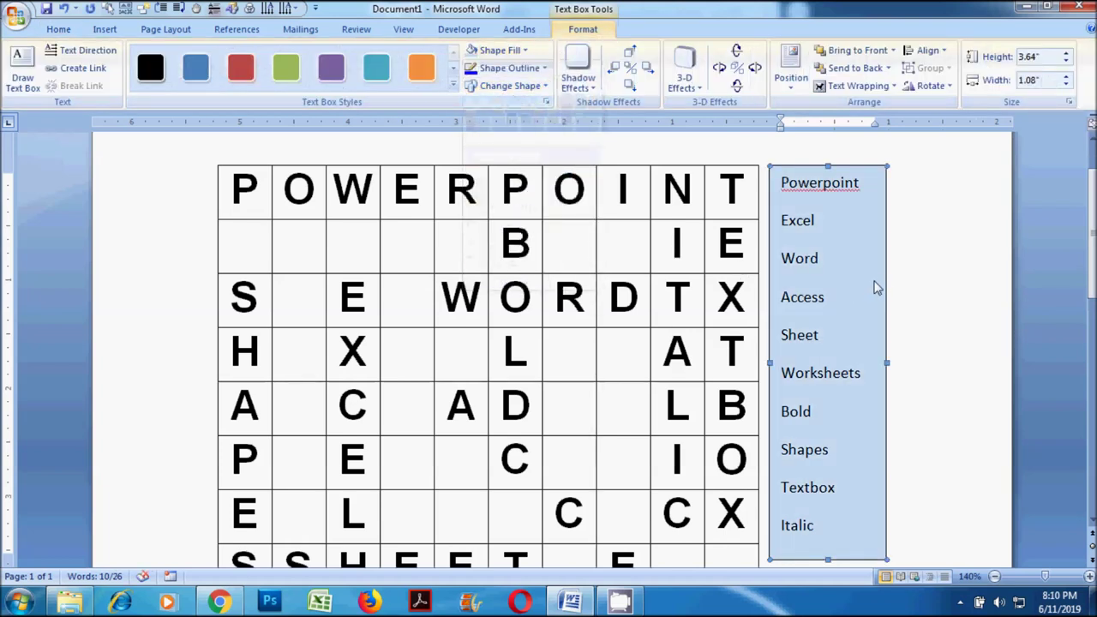
left_click(913, 327)
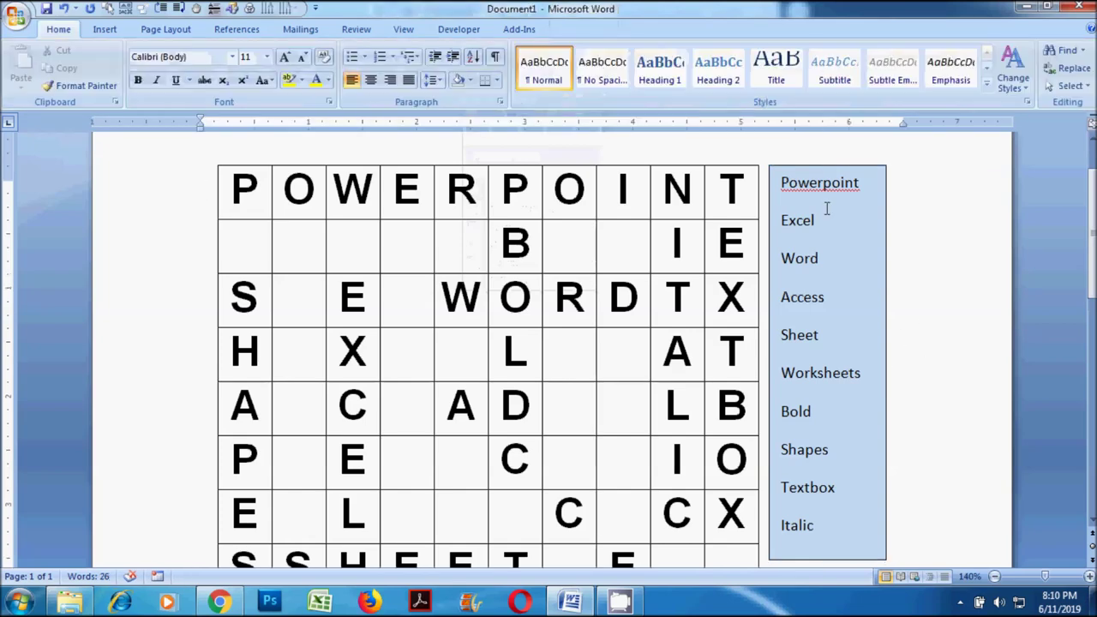
Ignore the spelling flag on Powerpoint in the word list.
left_click(820, 182)
right_click(822, 184)
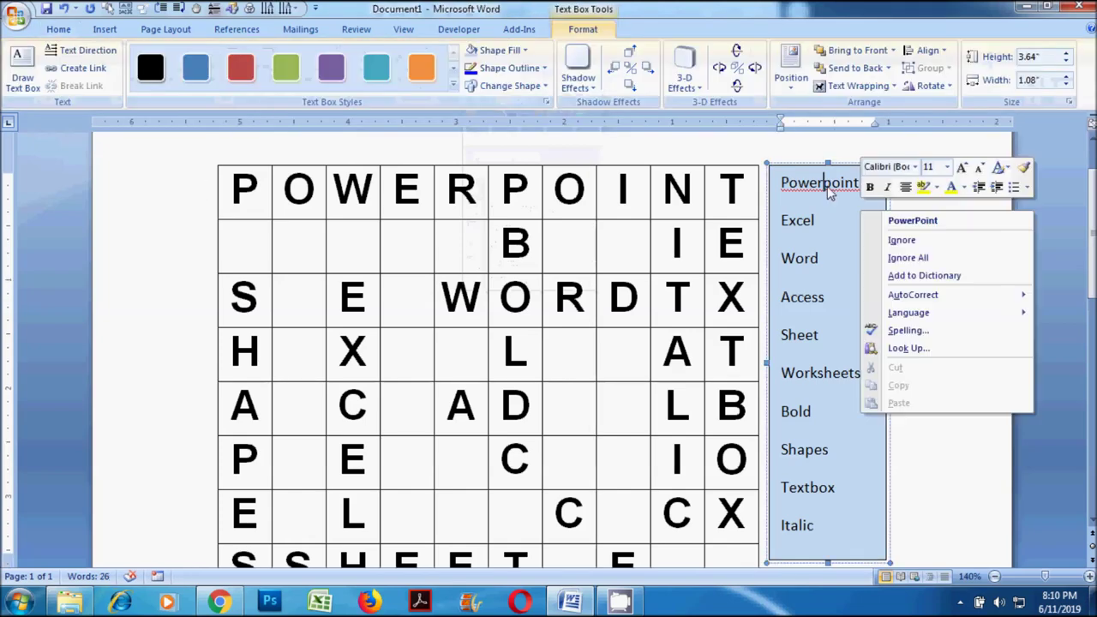
left_click(902, 241)
left_click(916, 302)
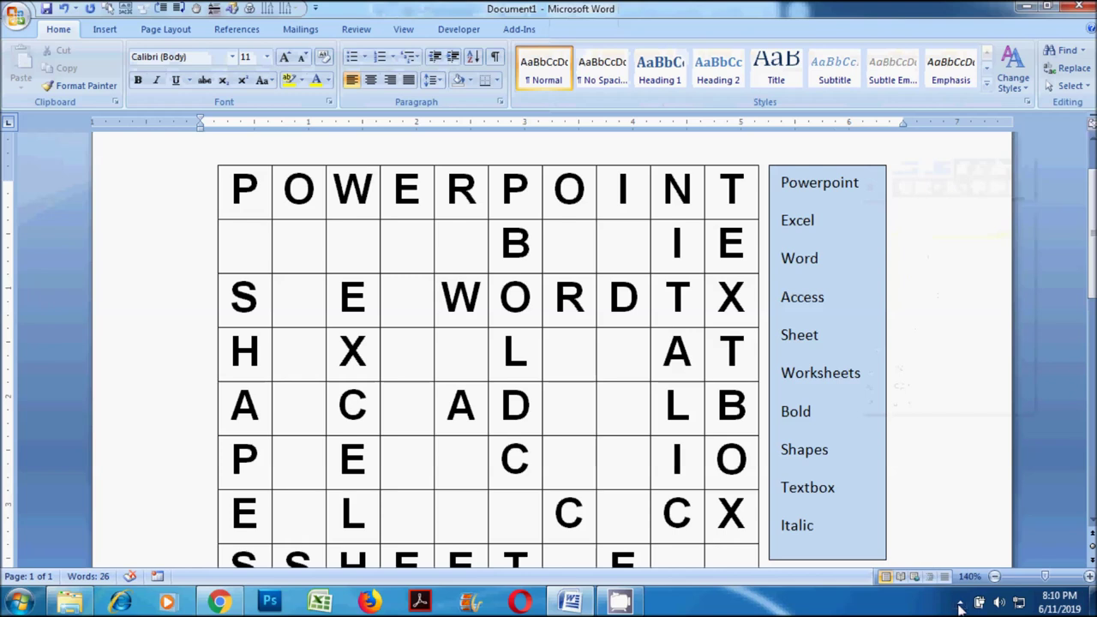
left_click(883, 506)
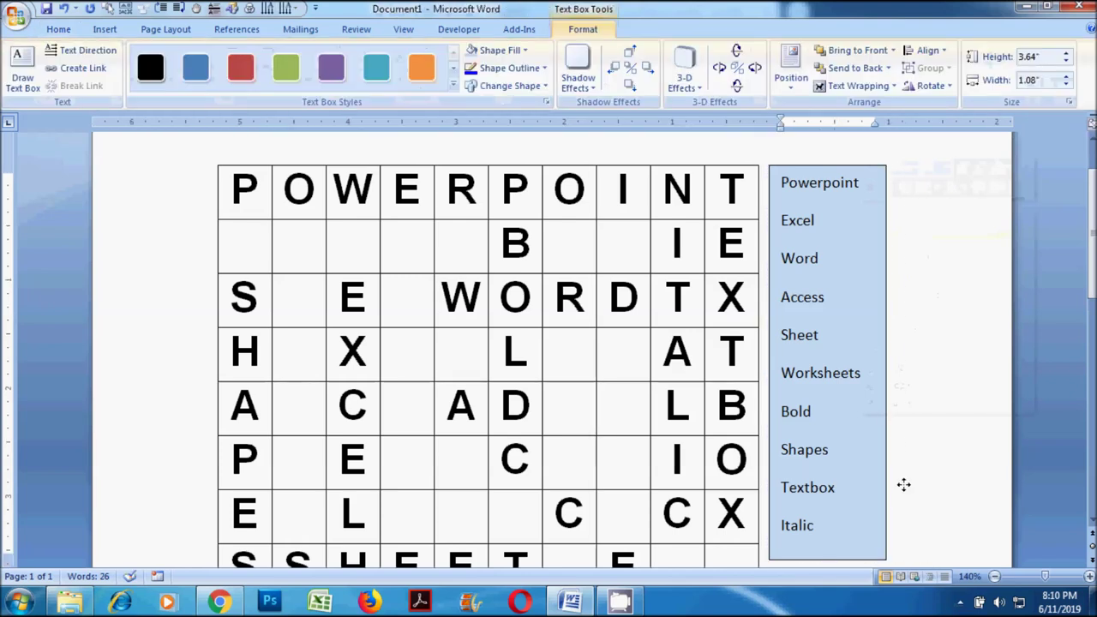
Link the row-2 empty boxes from column 1 through to column 4.
left_click(246, 273)
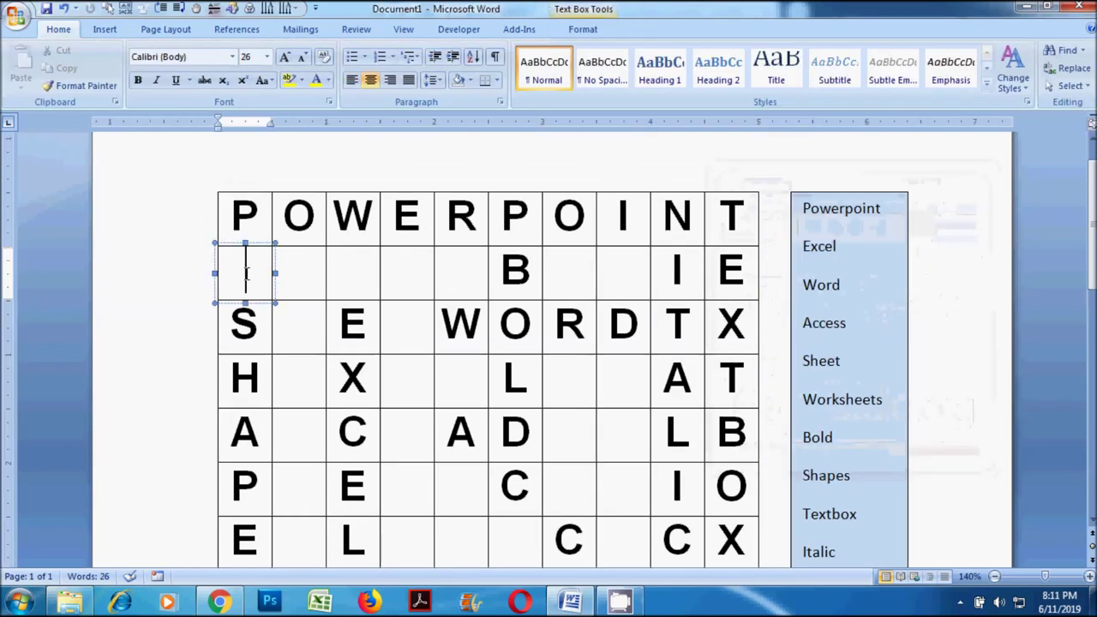
left_click(592, 29)
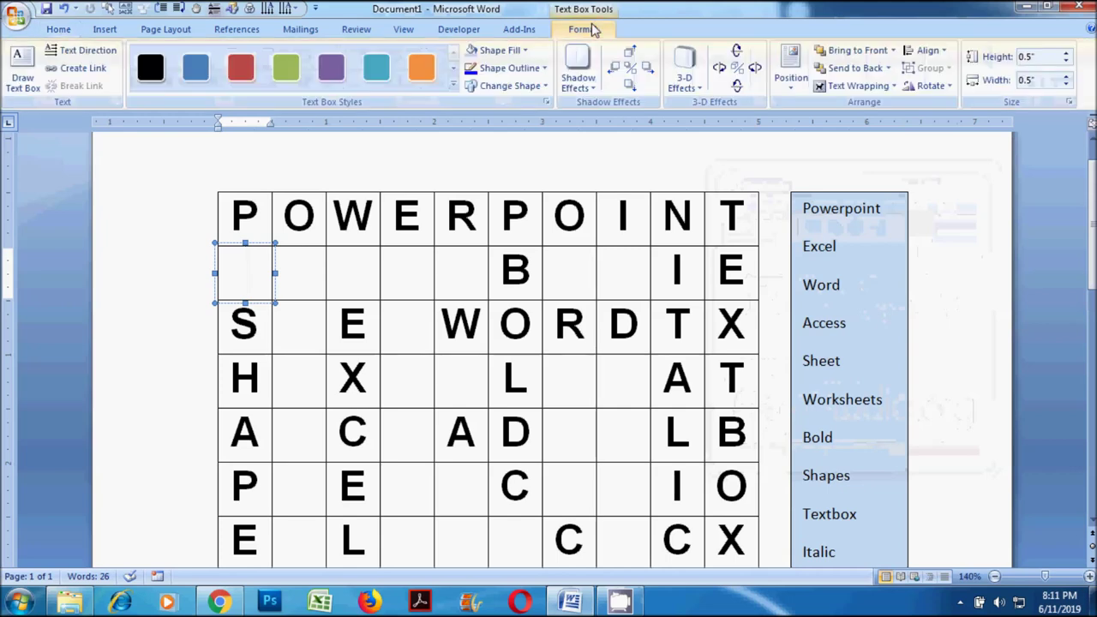
left_click(83, 68)
left_click(296, 261)
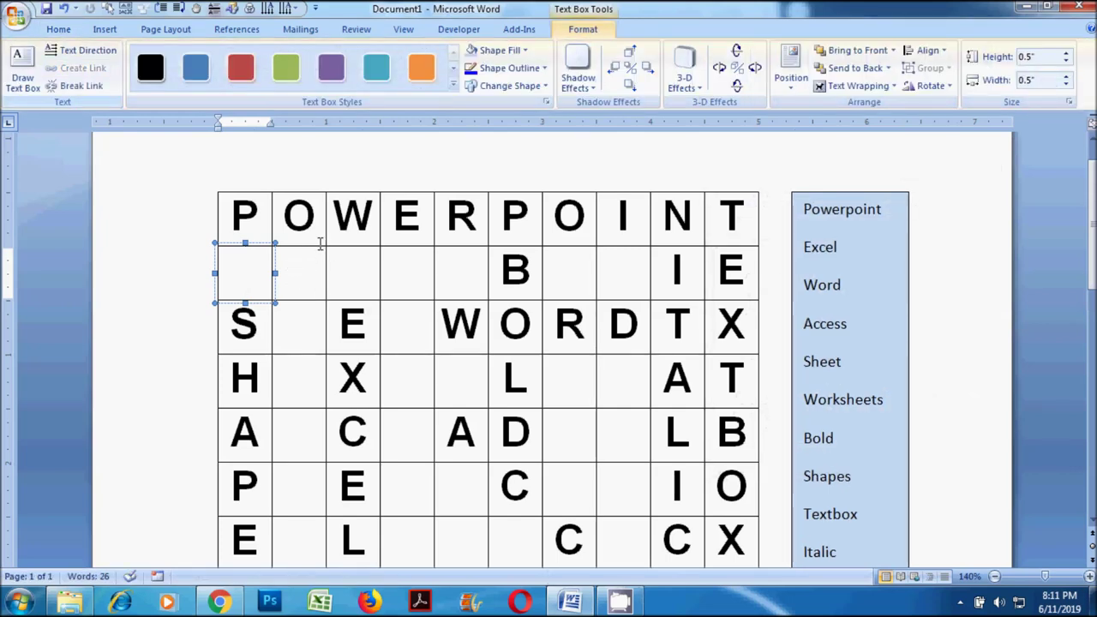
left_click(318, 248)
left_click(83, 67)
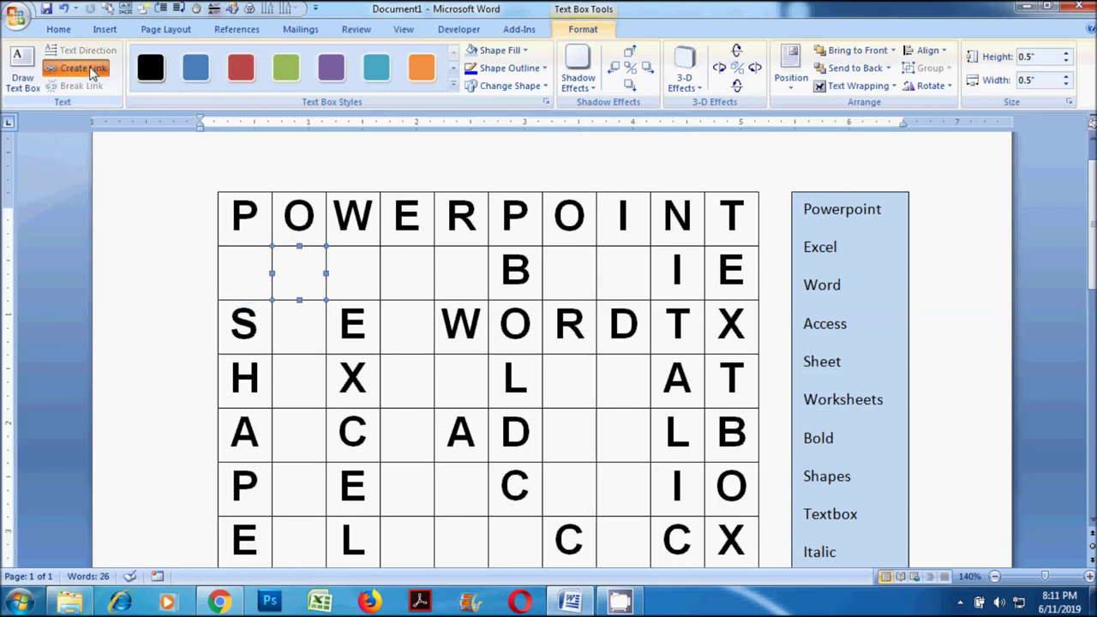
left_click(356, 271)
left_click(359, 247)
left_click(84, 68)
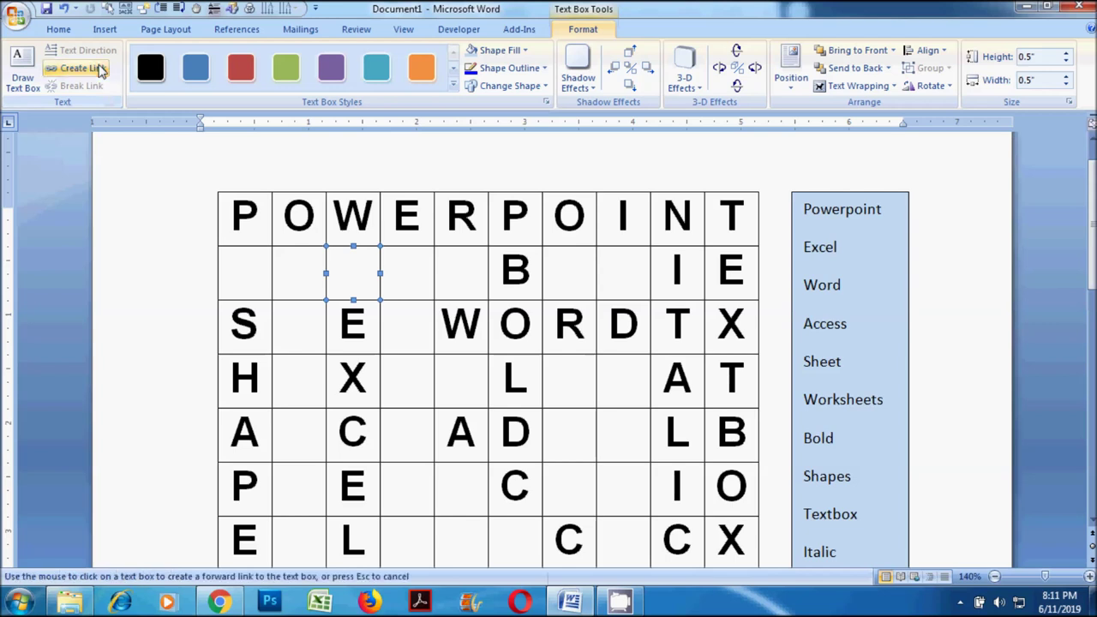
left_click(409, 265)
Continue the row-2 chain from column 4 through column 5, beside B, to the box left of I.
left_click(434, 267)
left_click(85, 69)
left_click(475, 274)
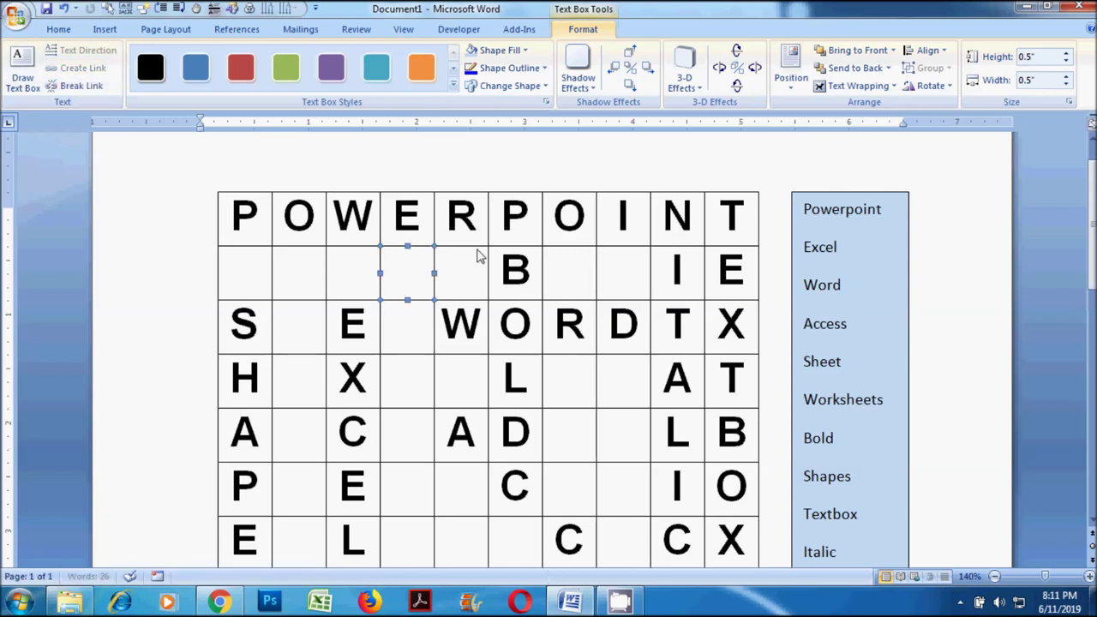
left_click(480, 247)
left_click(75, 70)
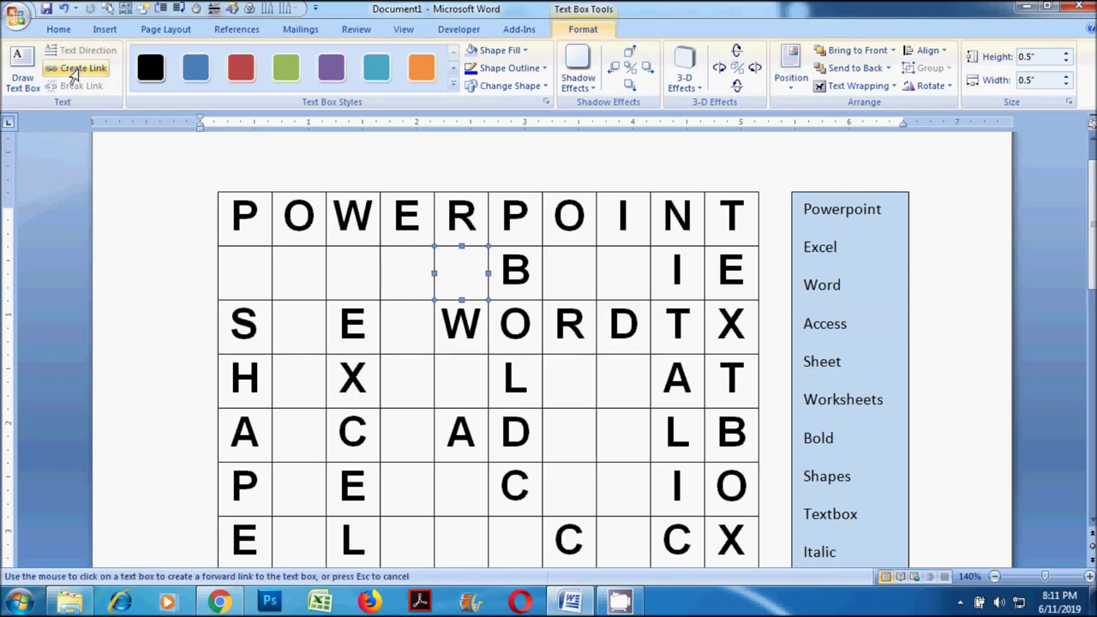
left_click(564, 274)
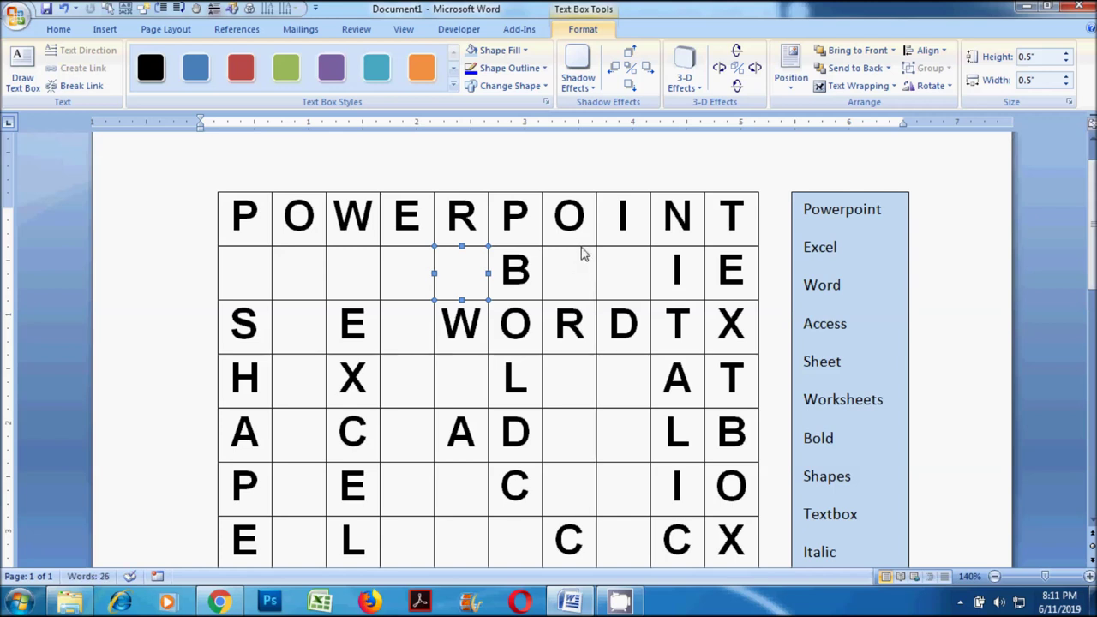
left_click(545, 251)
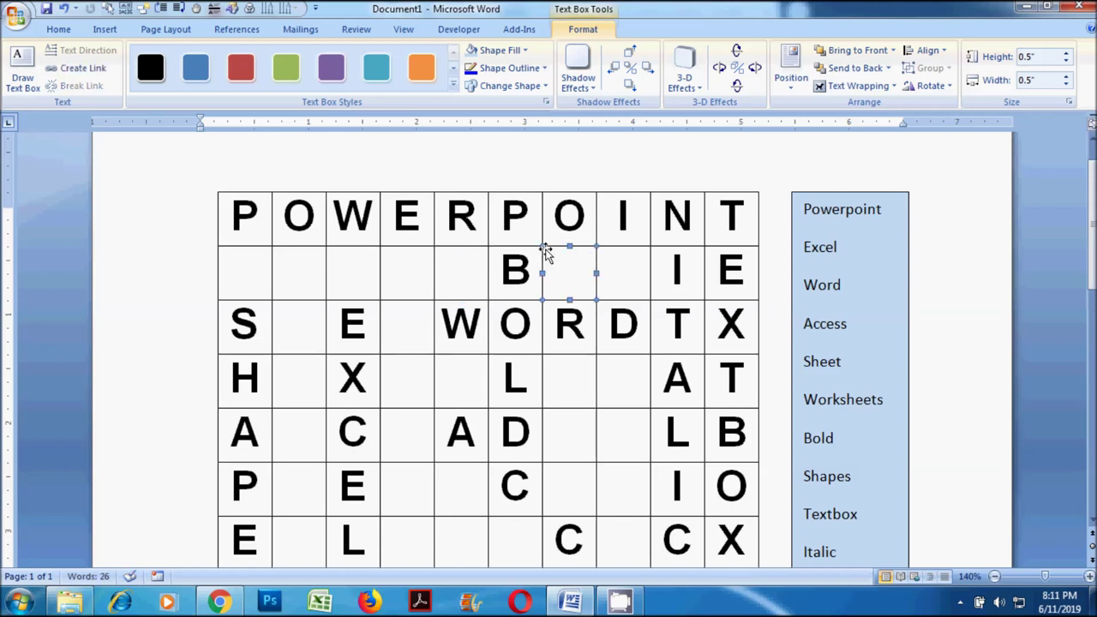
left_click(95, 72)
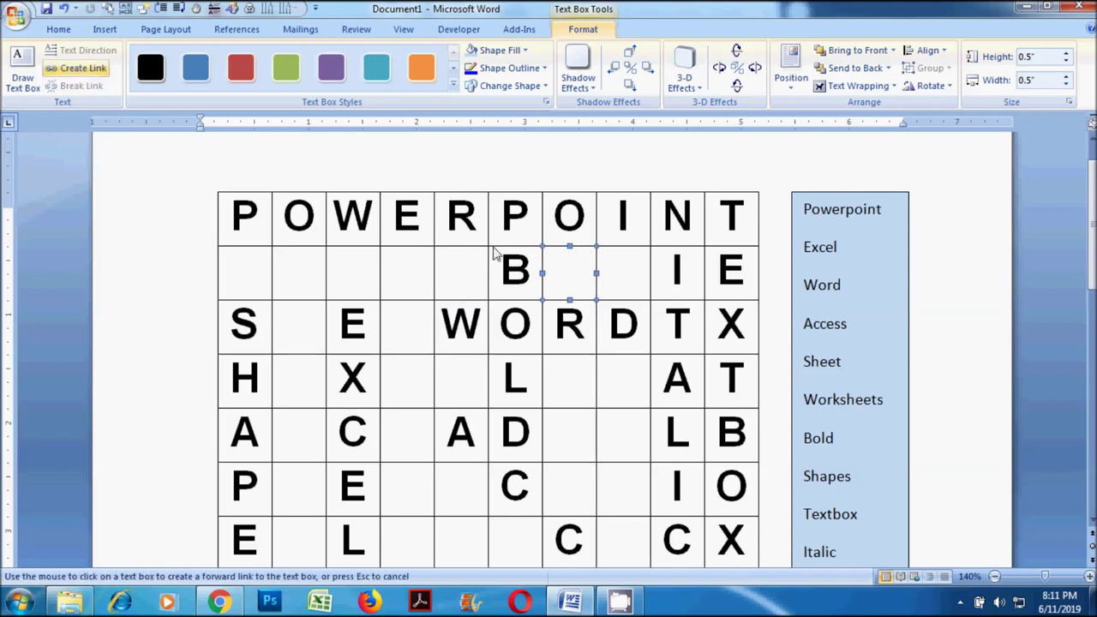
left_click(626, 274)
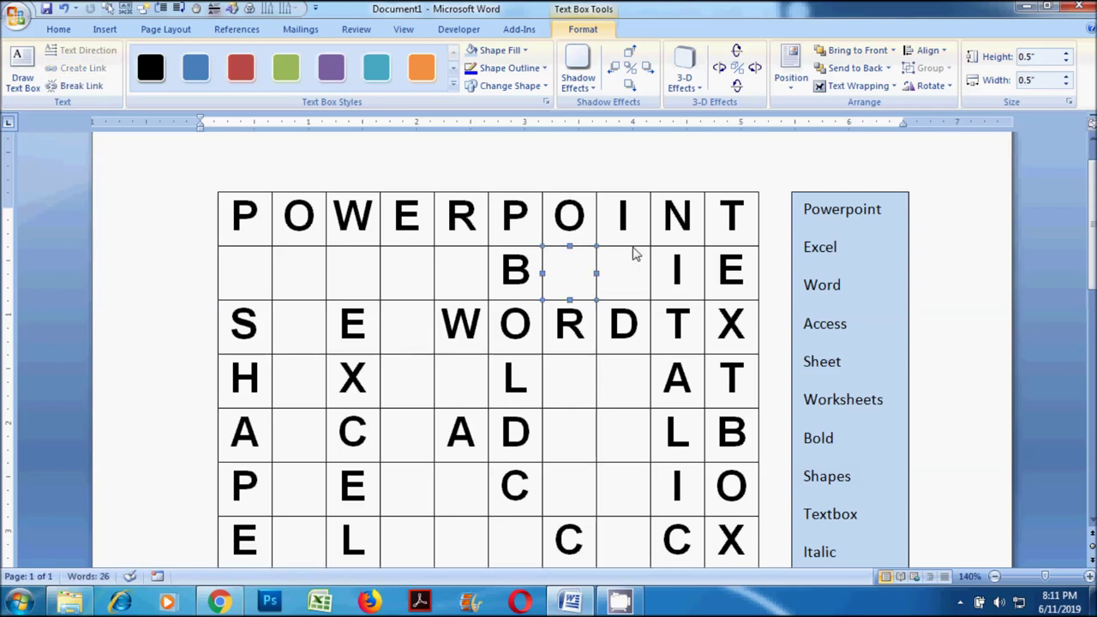
left_click(634, 247)
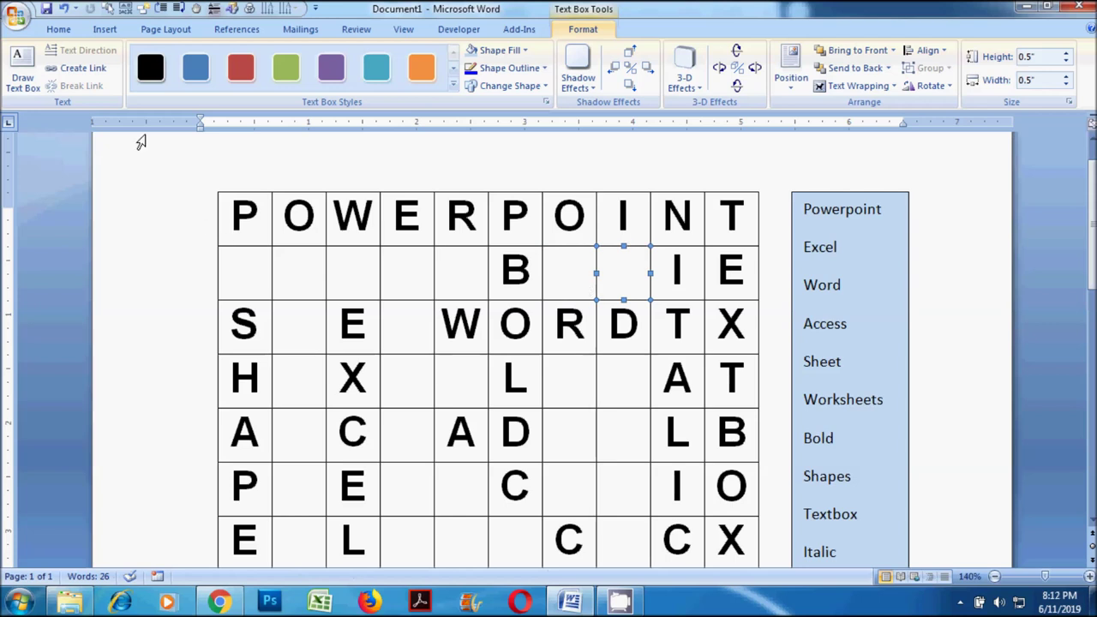
Link the boxes between S, E and W, continuing to the box right of H.
left_click(86, 67)
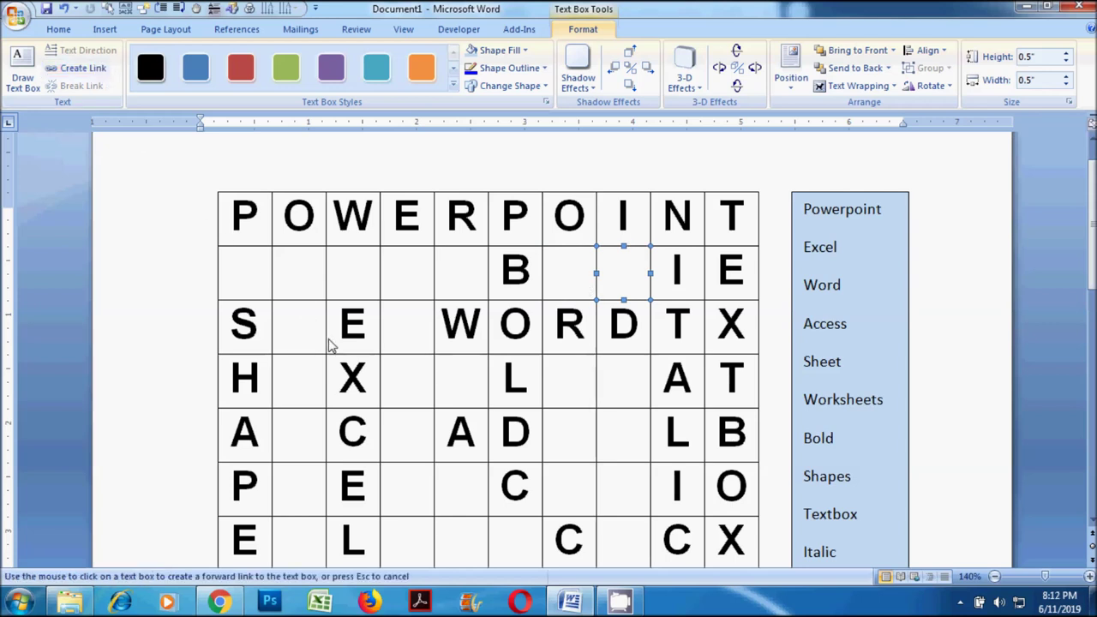
left_click(288, 320)
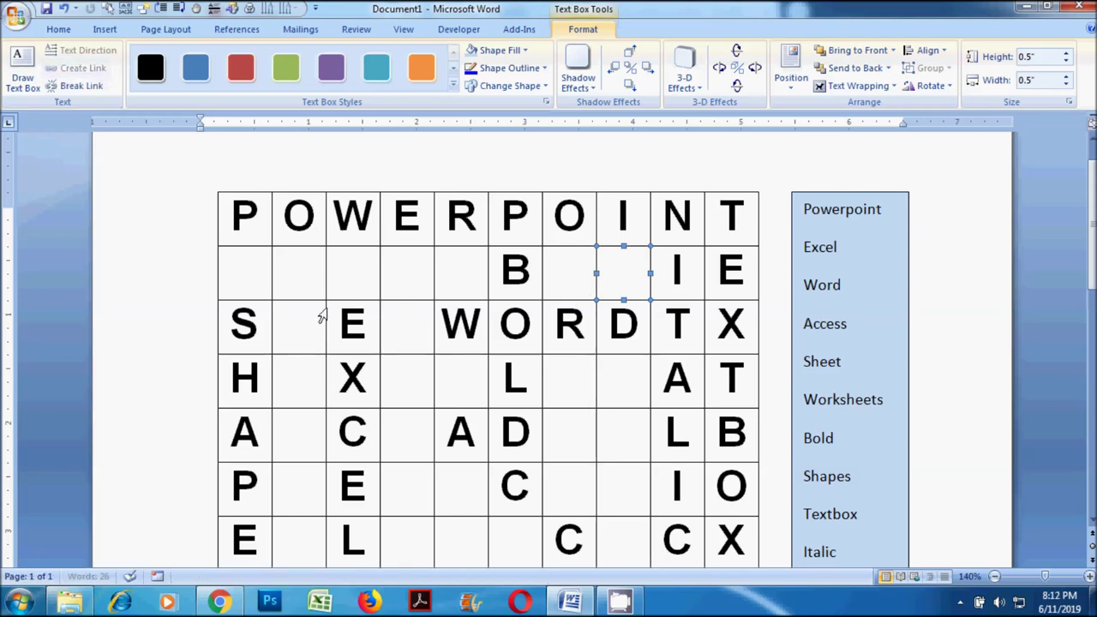
left_click(307, 307)
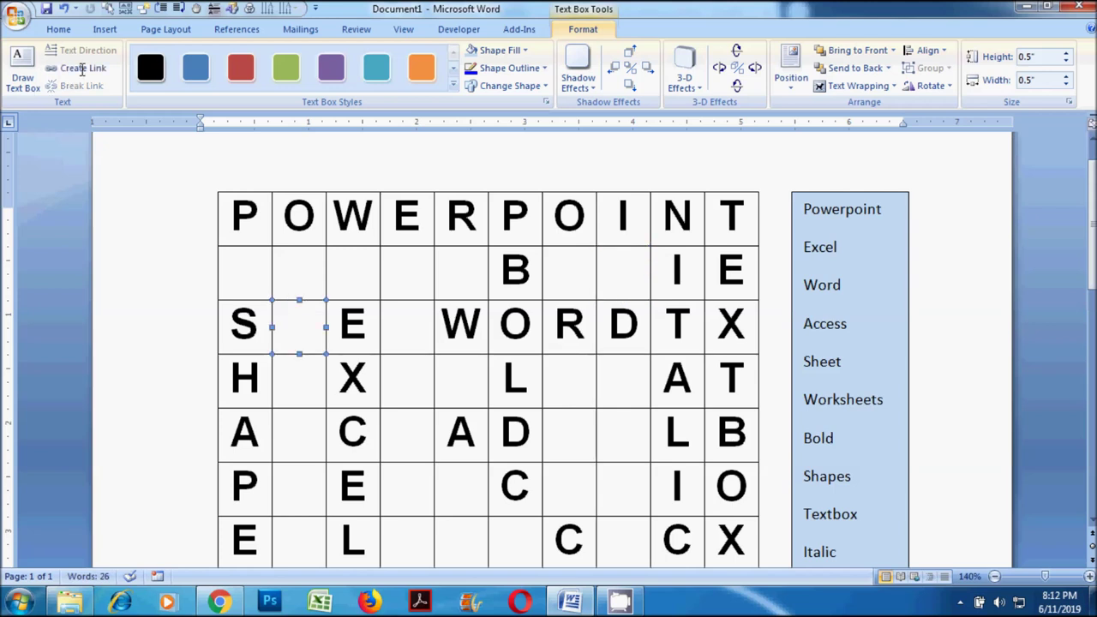
left_click(82, 68)
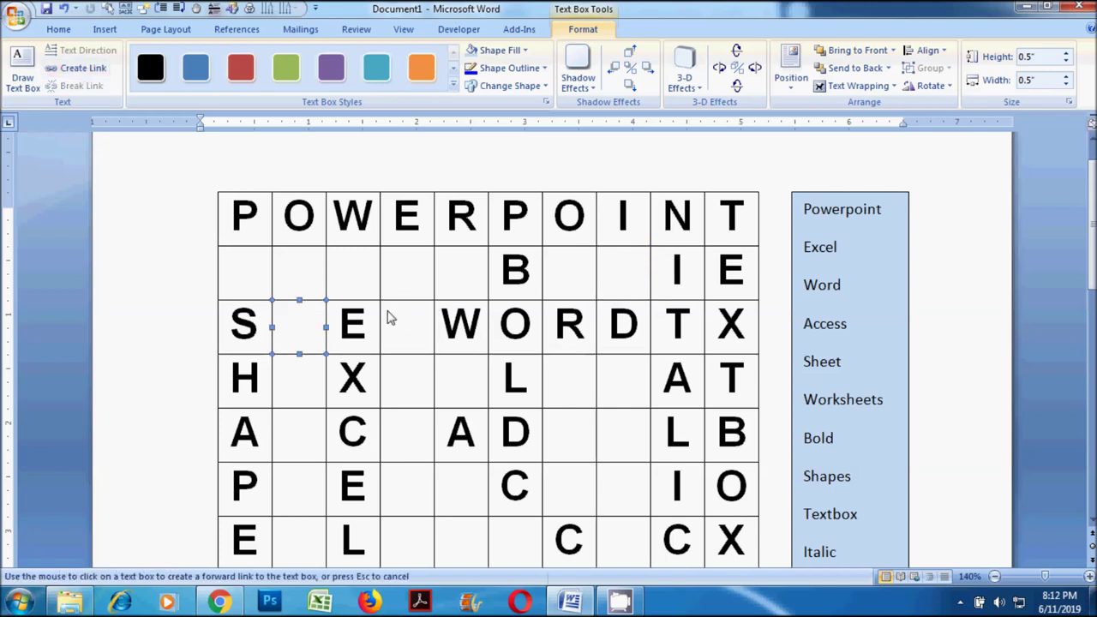
left_click(394, 319)
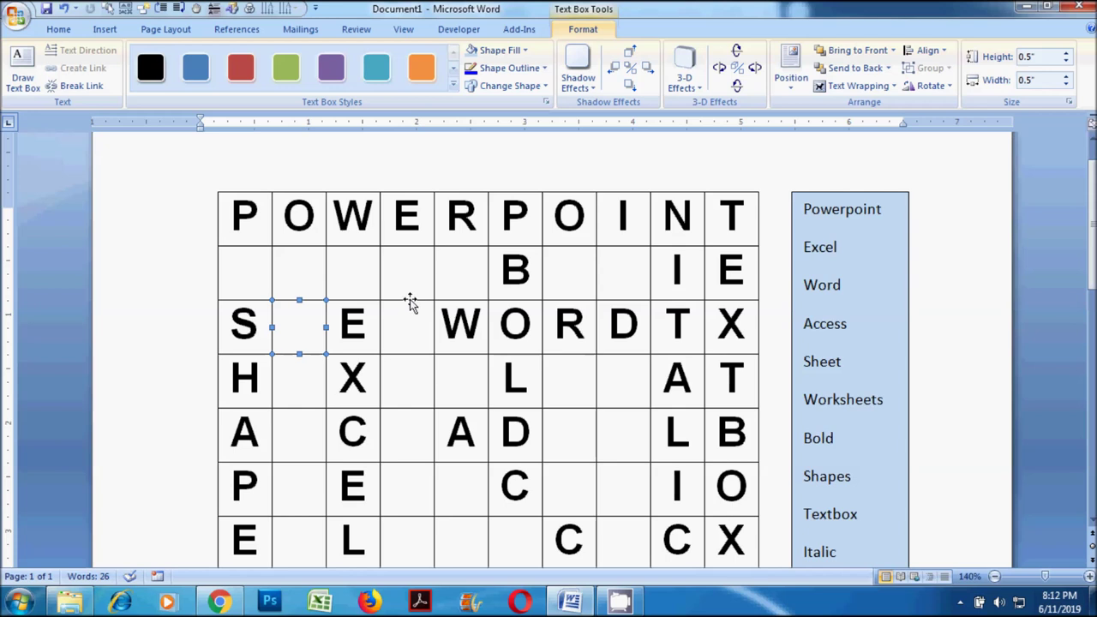
left_click(409, 301)
left_click(95, 69)
left_click(291, 370)
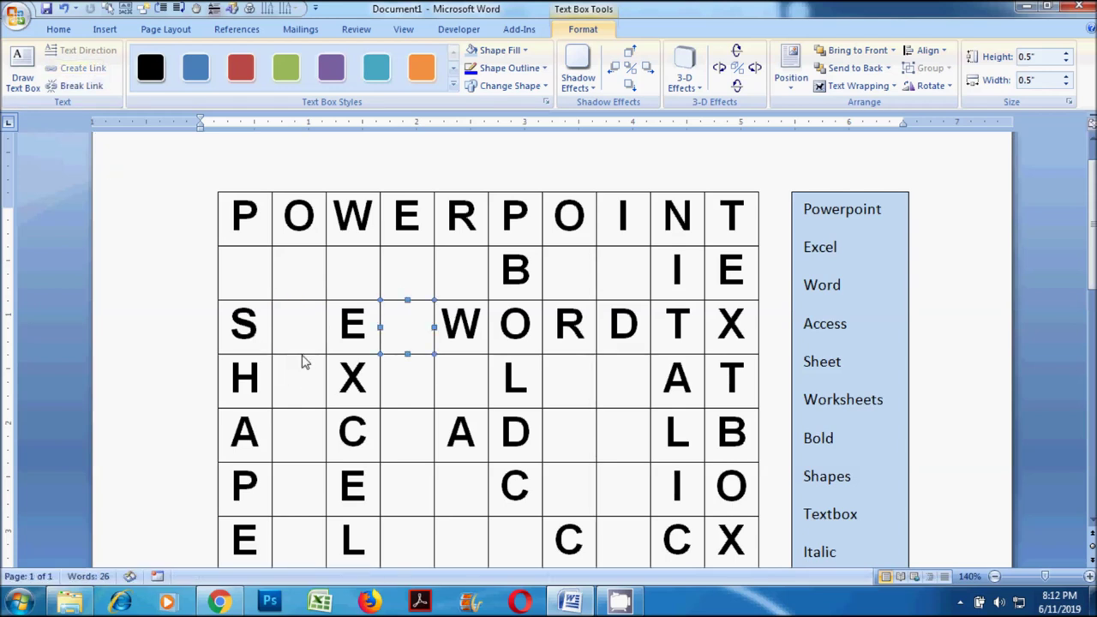
Chain row 4's empty boxes right of H, X and L through to the next empty box.
left_click(302, 359)
left_click(83, 68)
left_click(386, 375)
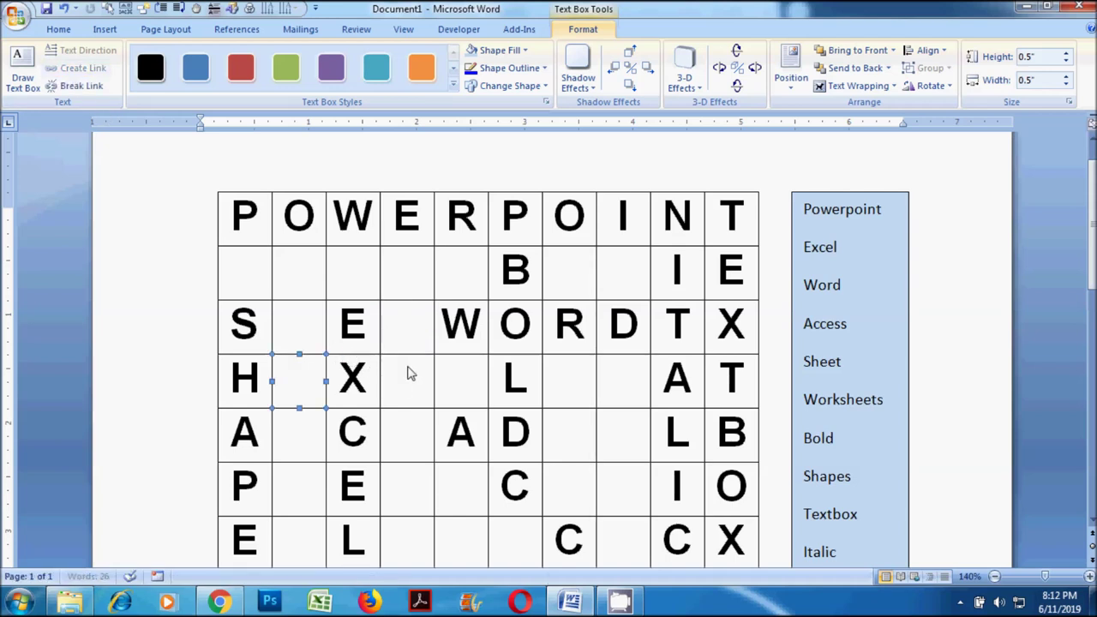
left_click(414, 361)
left_click(73, 68)
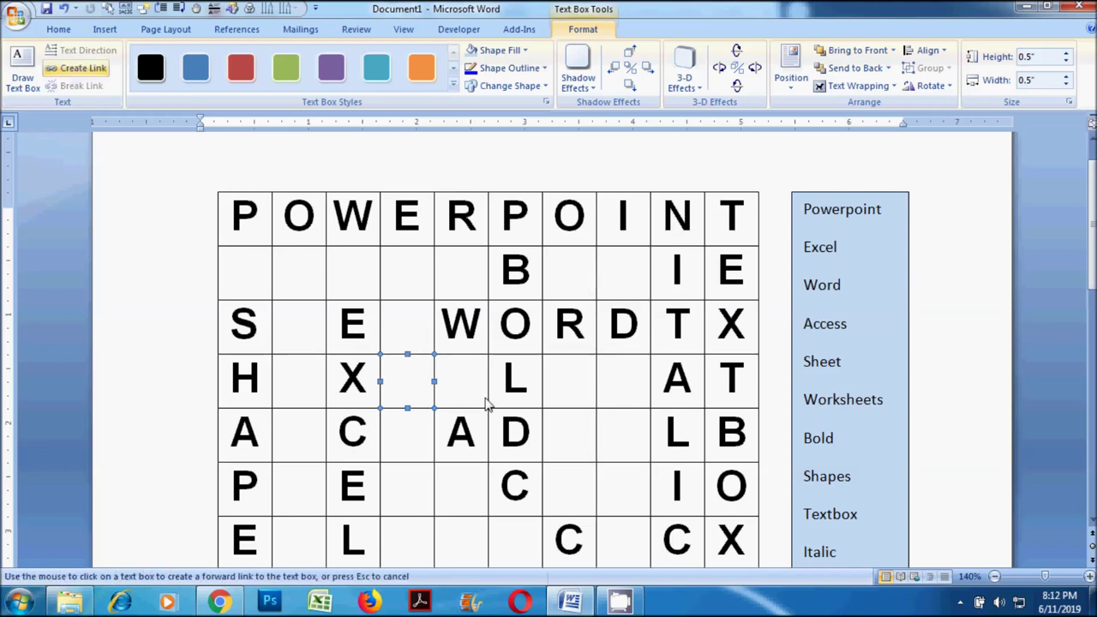
left_click(463, 379)
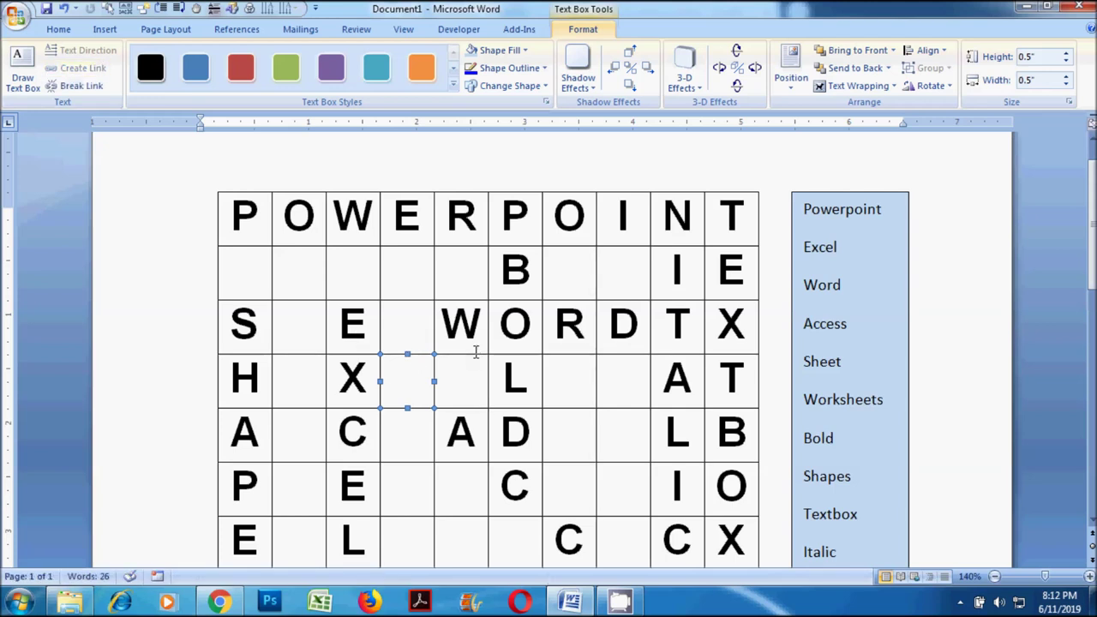
left_click(474, 359)
left_click(73, 68)
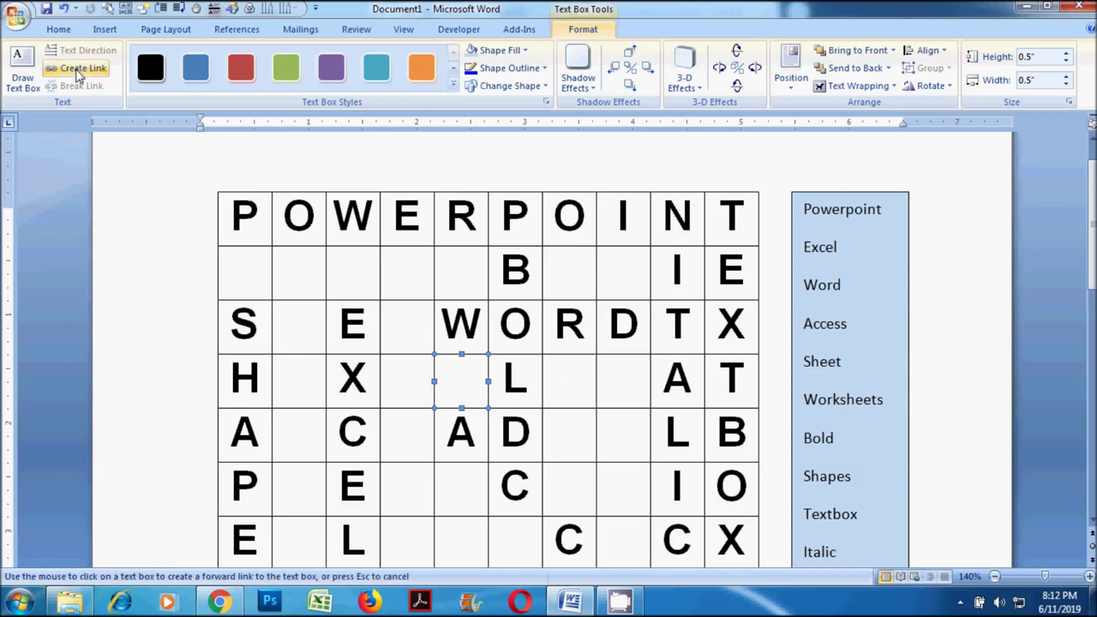
left_click(557, 377)
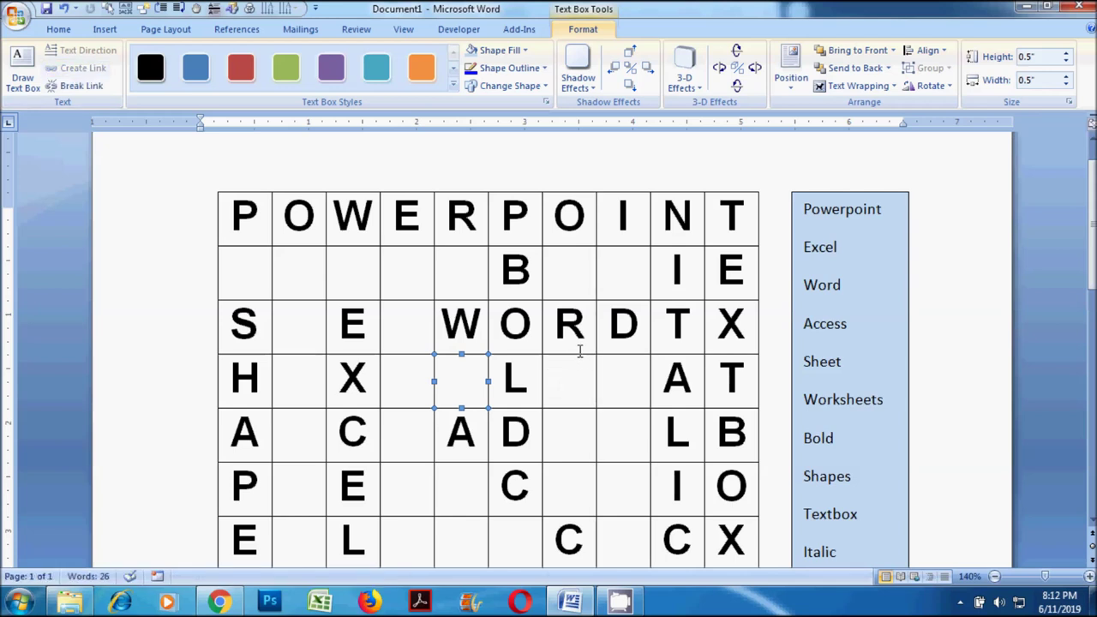
left_click(578, 358)
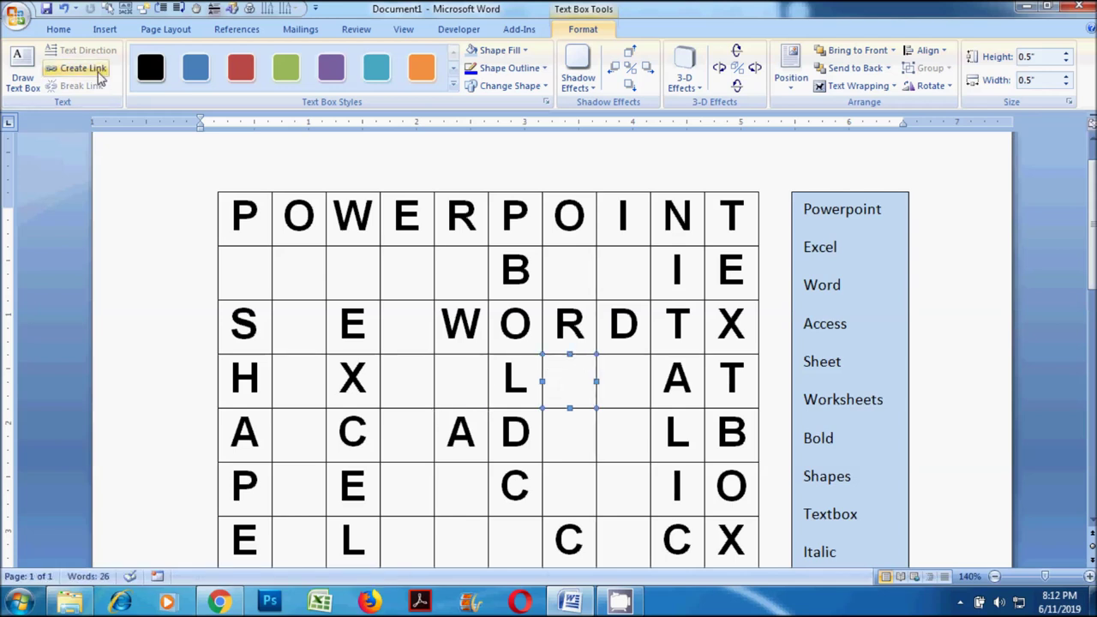
left_click(74, 68)
left_click(614, 380)
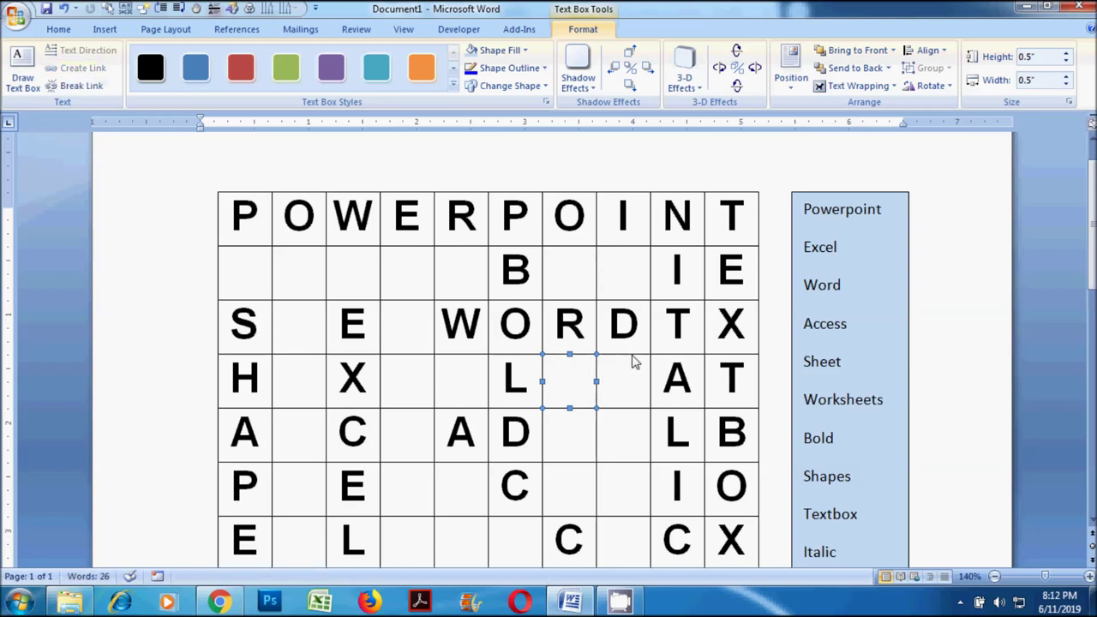
left_click(634, 330)
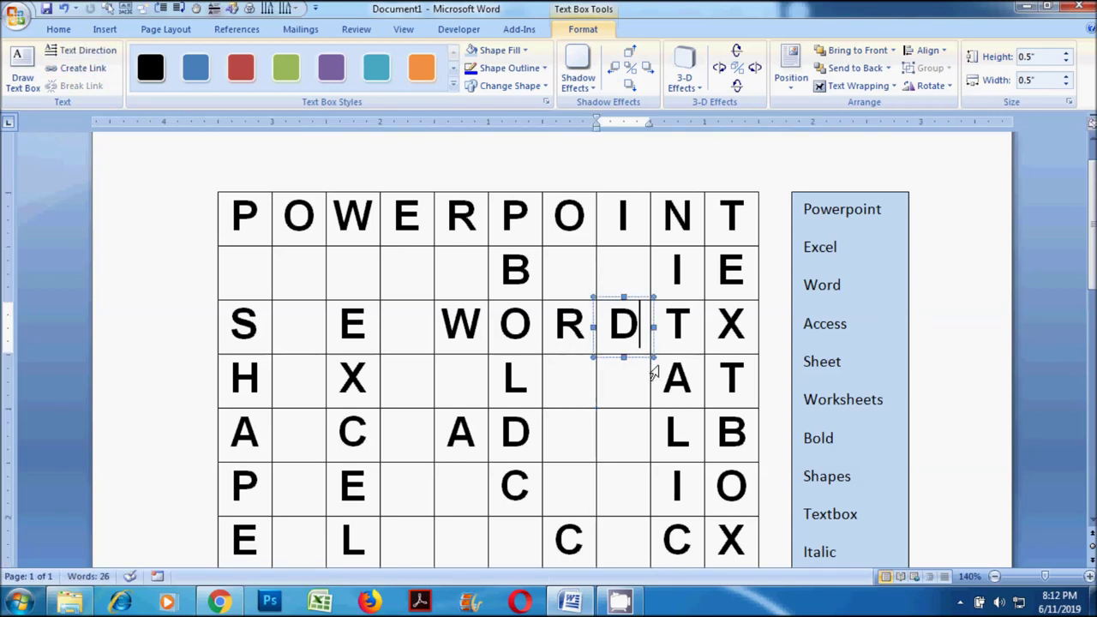
left_click(656, 373)
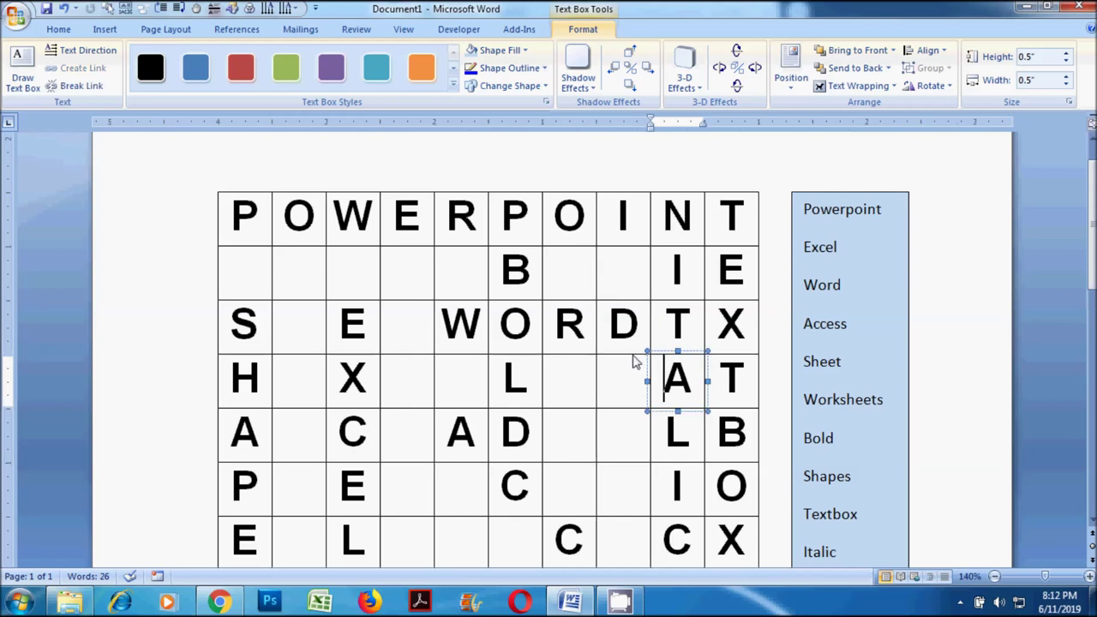
left_click(598, 370)
scroll(593, 364, "down", 3)
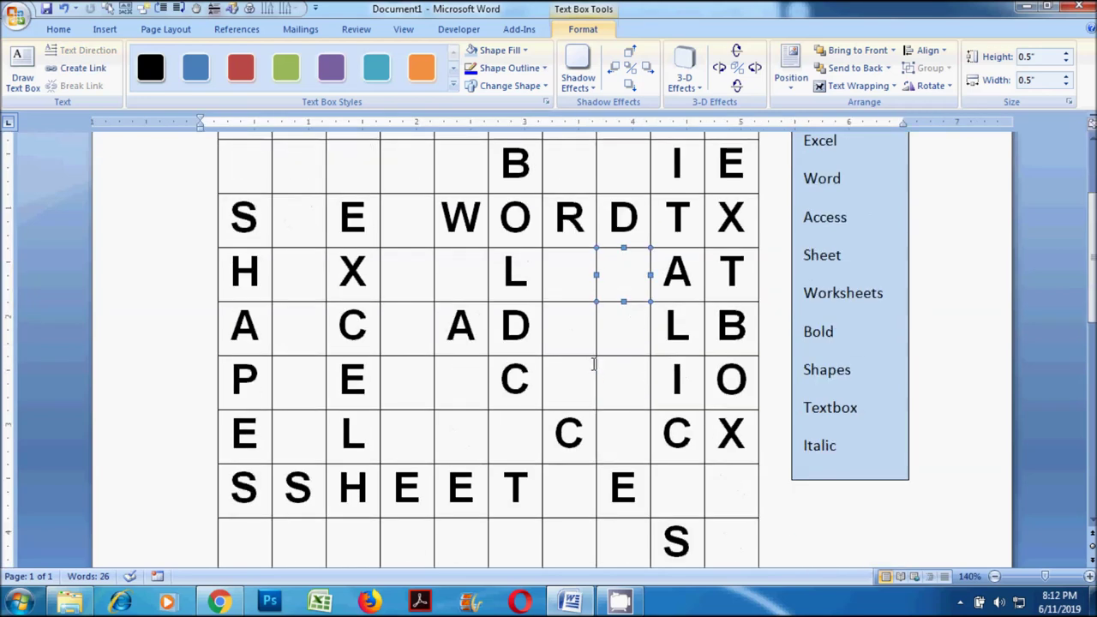
Link the empty cells of the A–C–A–D row, continuing into the P row.
scroll(549, 343, "down", 1)
left_click(76, 68)
left_click(306, 274)
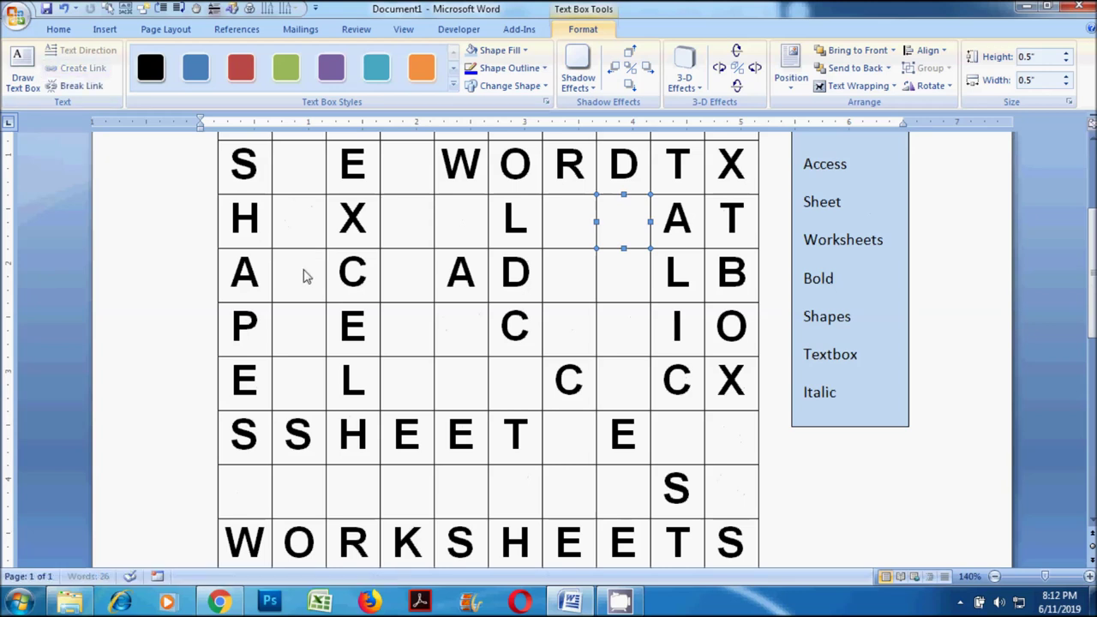
left_click(309, 255)
left_click(83, 68)
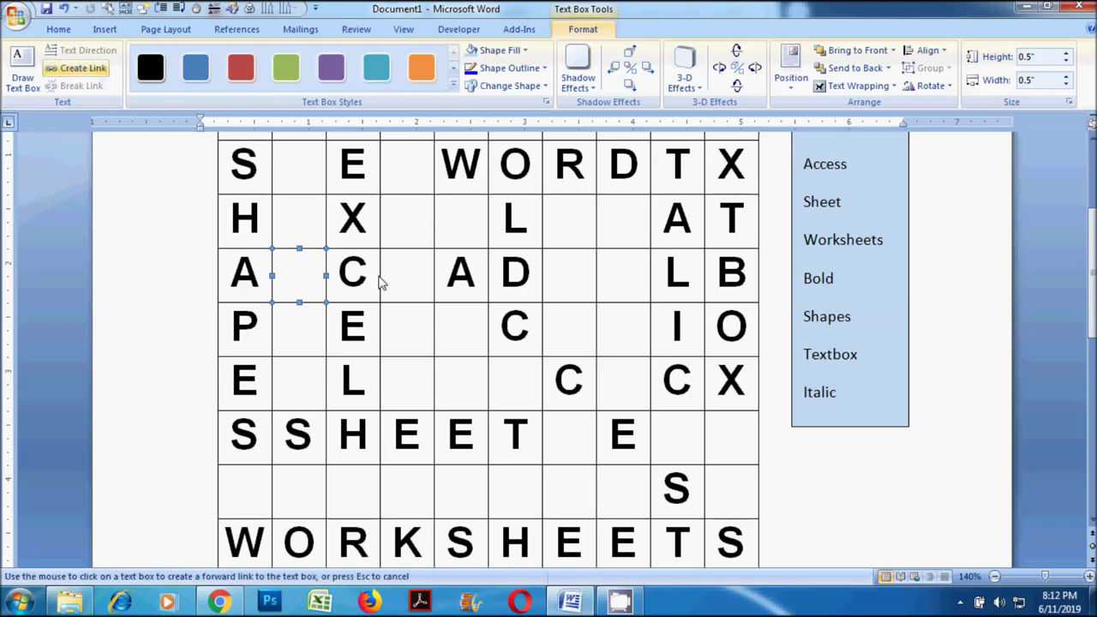
left_click(413, 266)
left_click(417, 255)
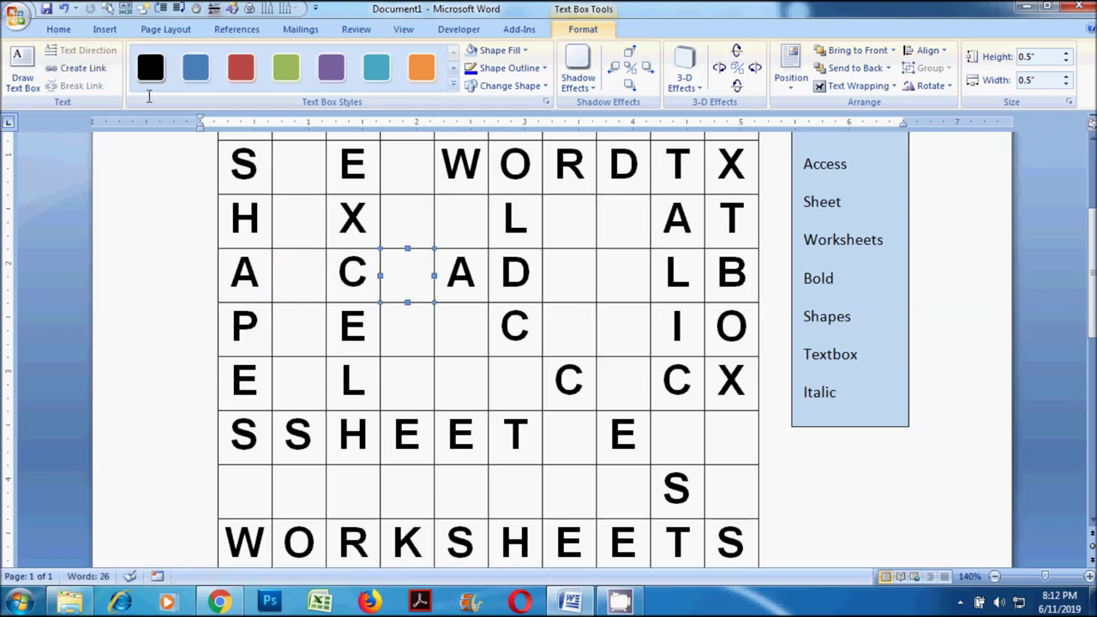
left_click(94, 69)
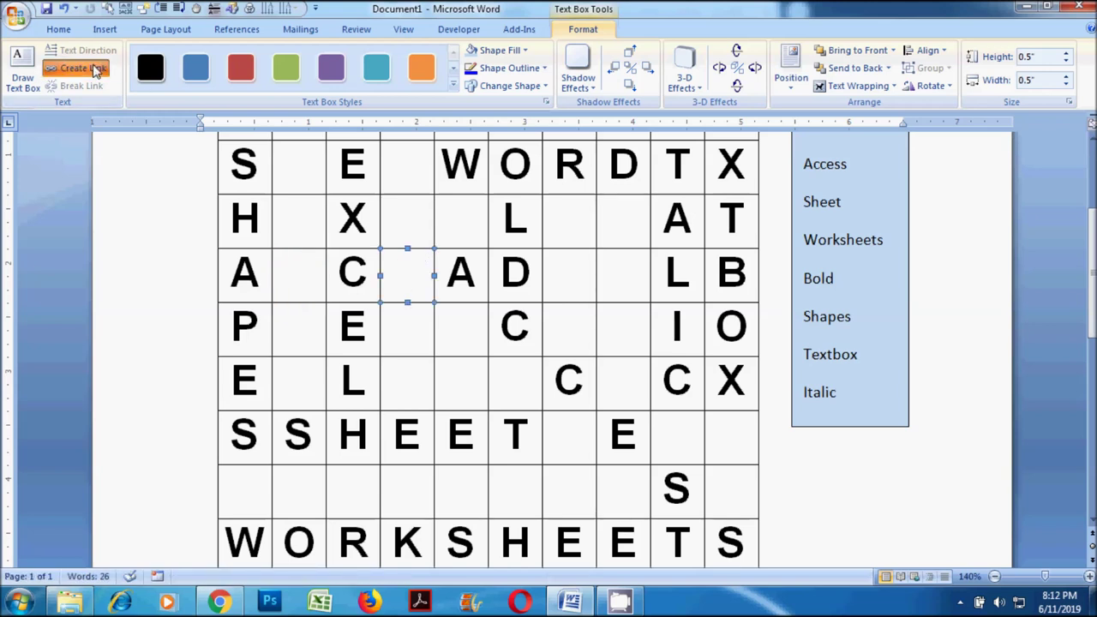
left_click(558, 269)
left_click(579, 255)
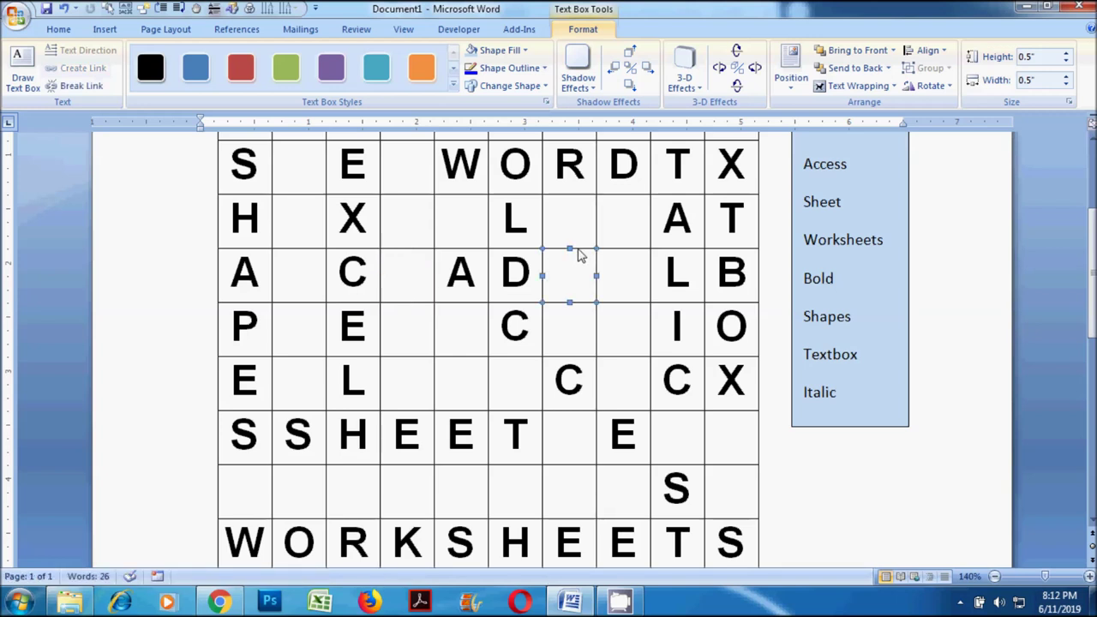
left_click(87, 71)
left_click(639, 288)
left_click(636, 253)
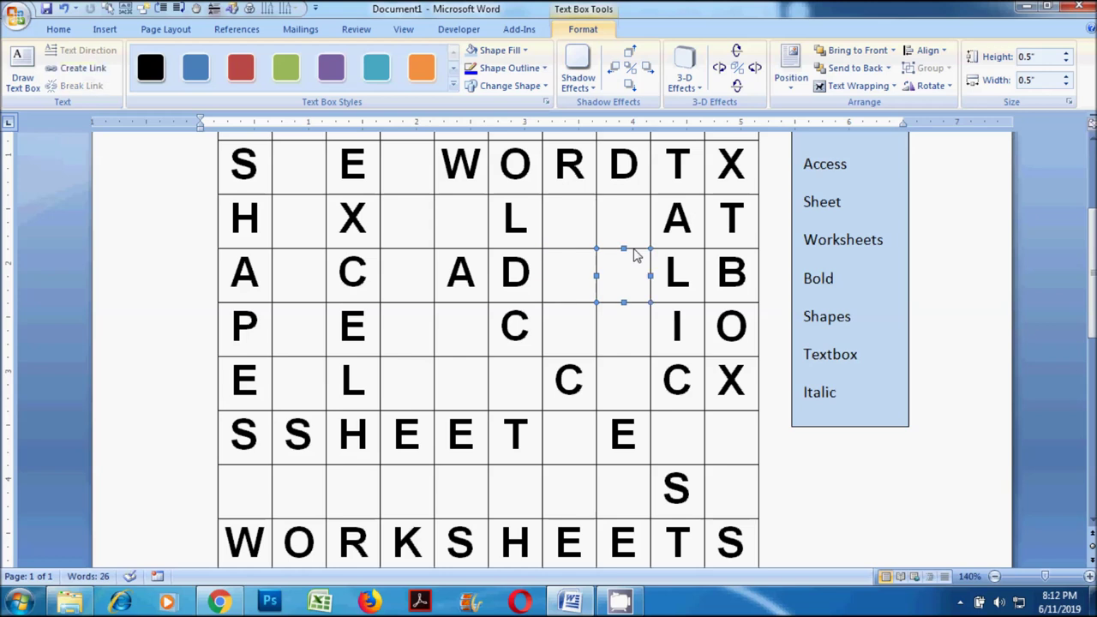
left_click(90, 69)
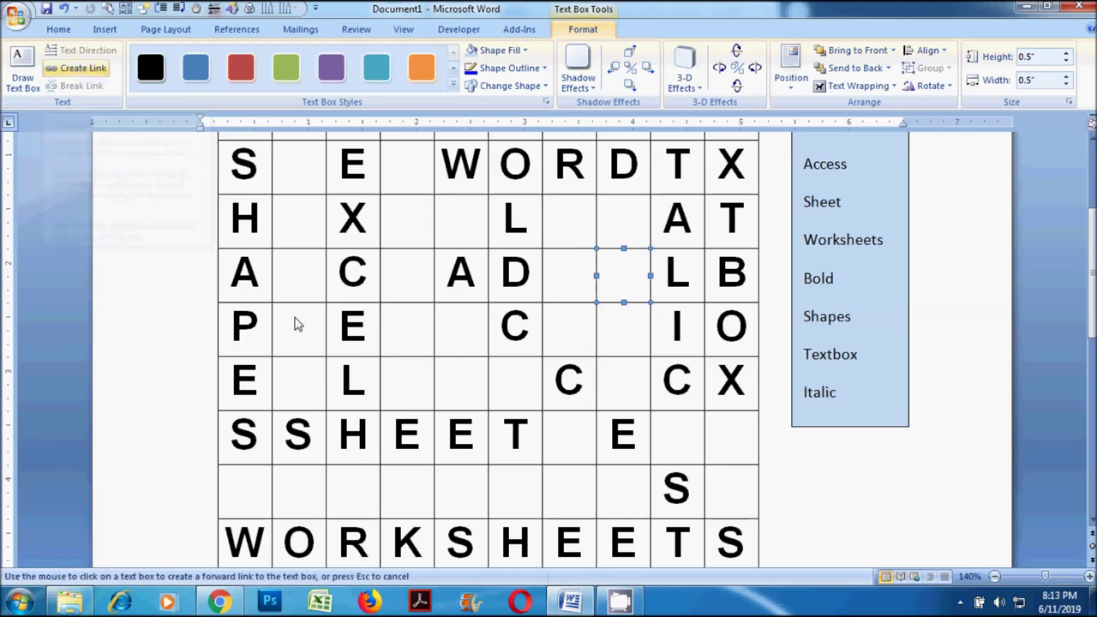
left_click(296, 316)
Chain the P–E–C row's empty cells between P, E, C and I.
left_click(311, 308)
left_click(90, 69)
left_click(392, 313)
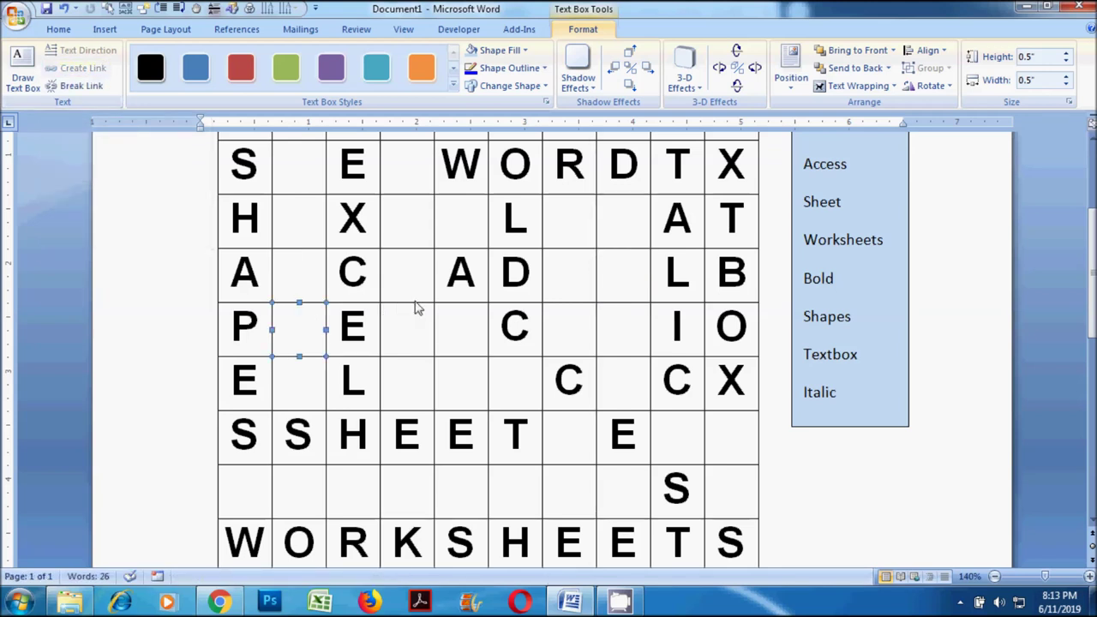
left_click(414, 310)
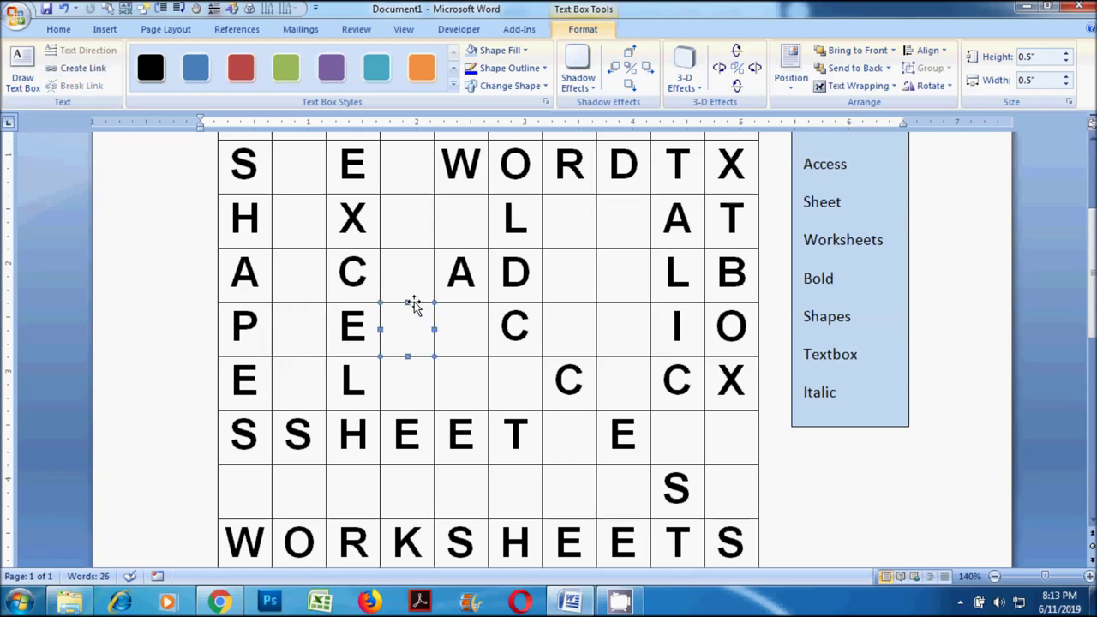
left_click(90, 69)
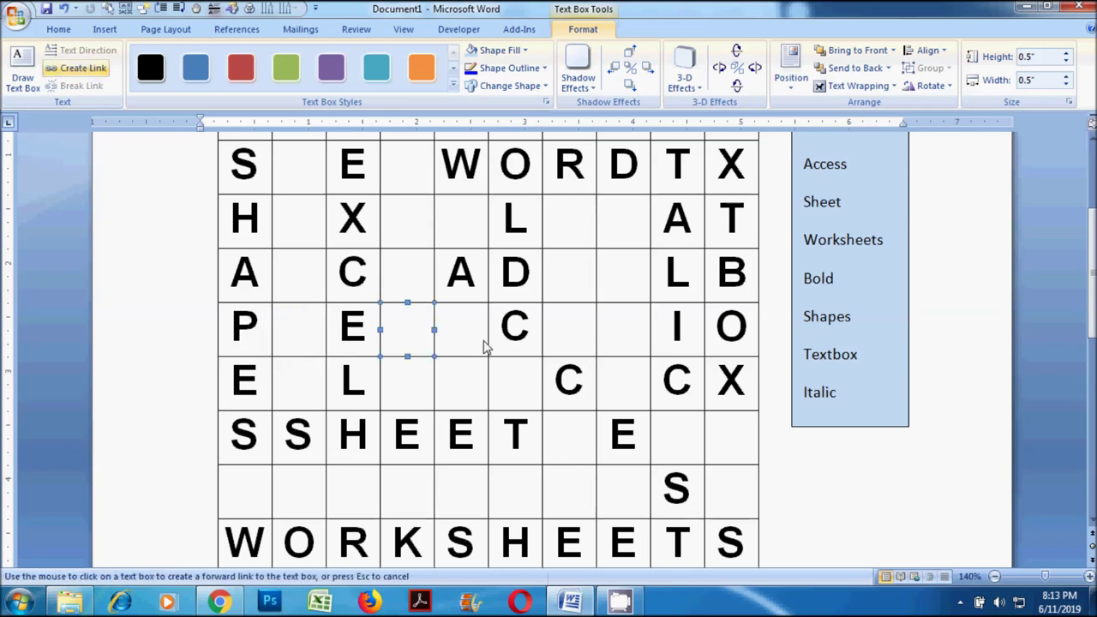
left_click(460, 330)
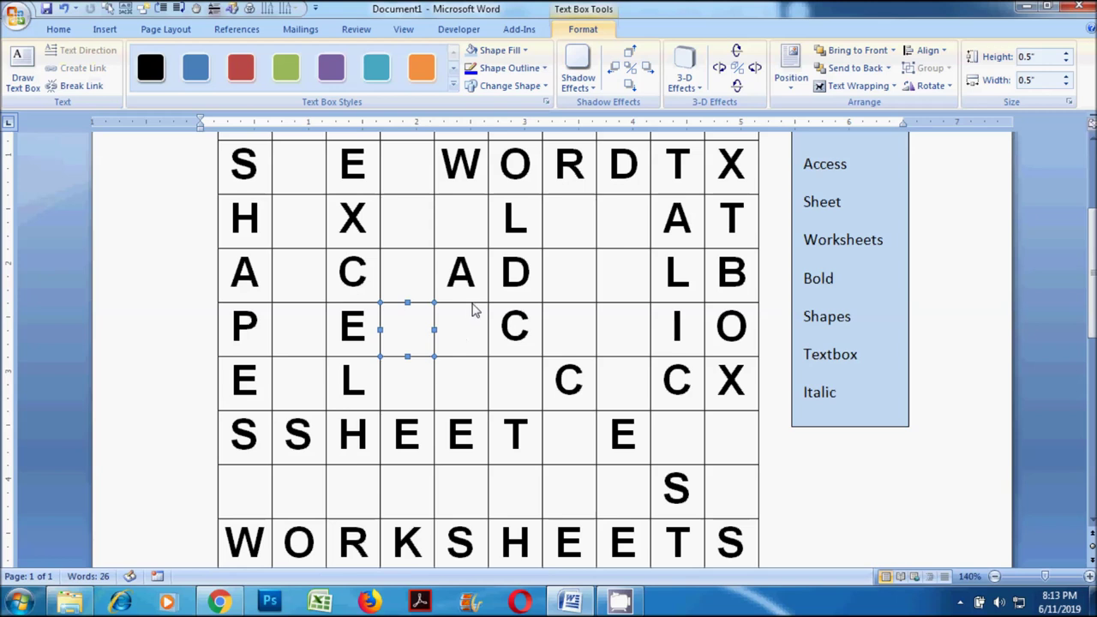
left_click(477, 306)
left_click(84, 71)
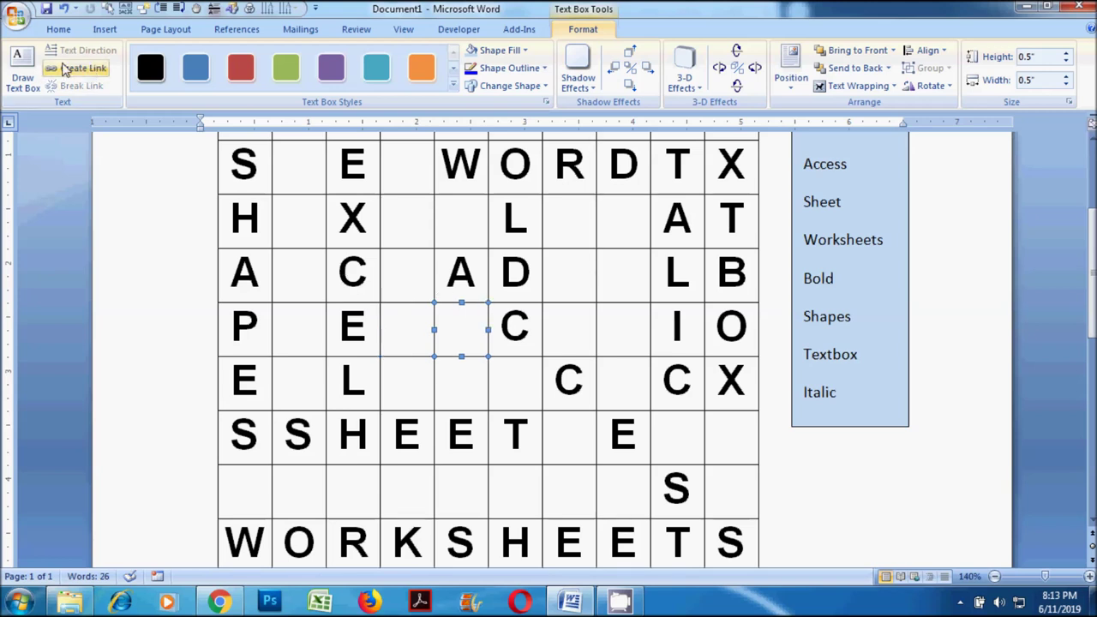
left_click(577, 325)
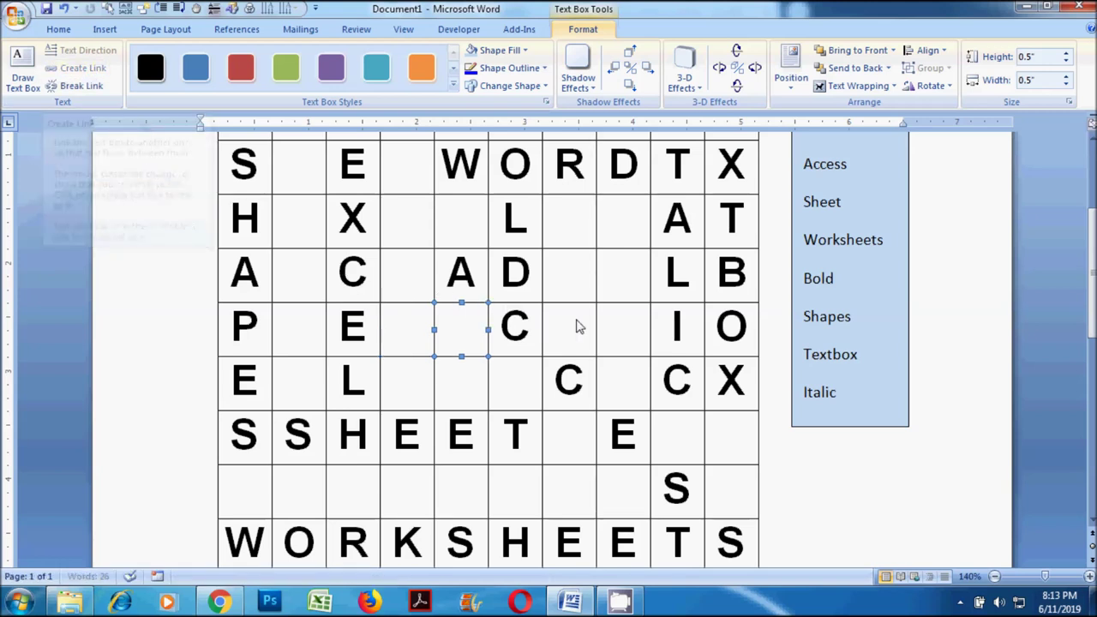
left_click(579, 310)
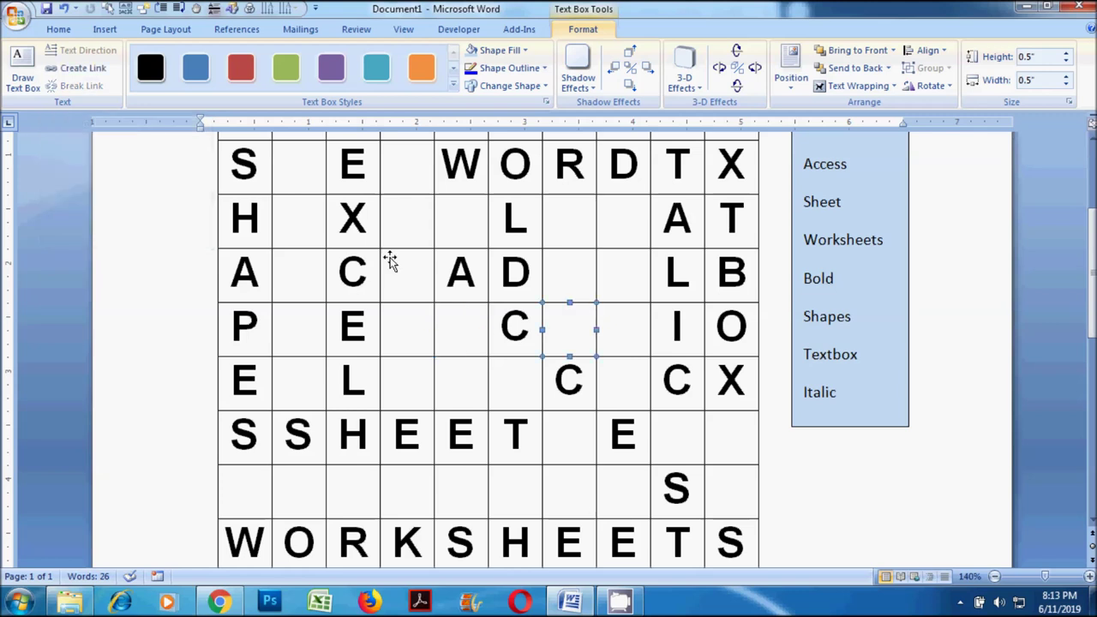
left_click(55, 68)
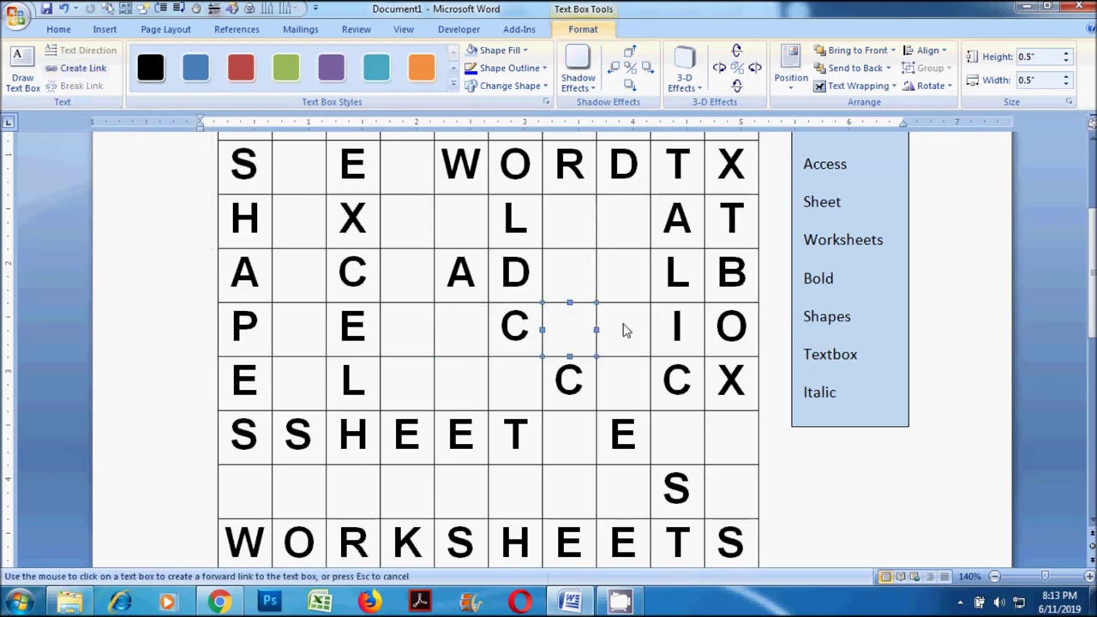
left_click(627, 331)
left_click(611, 307)
Chain the empty cells around E, L and C with forward text-box links.
scroll(542, 329, "down", 2)
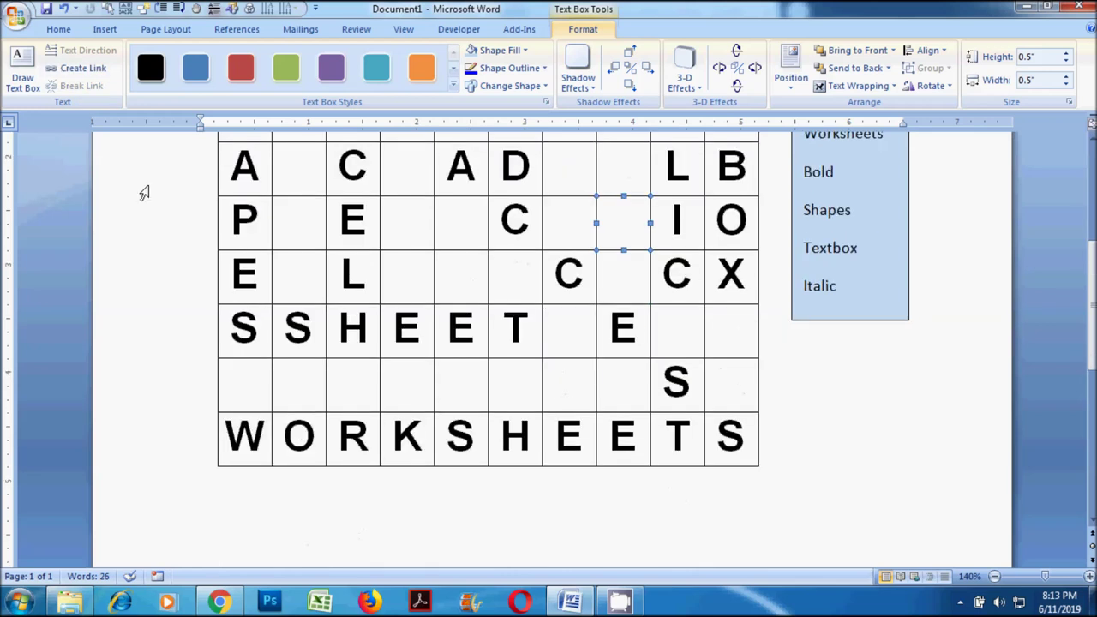
left_click(78, 68)
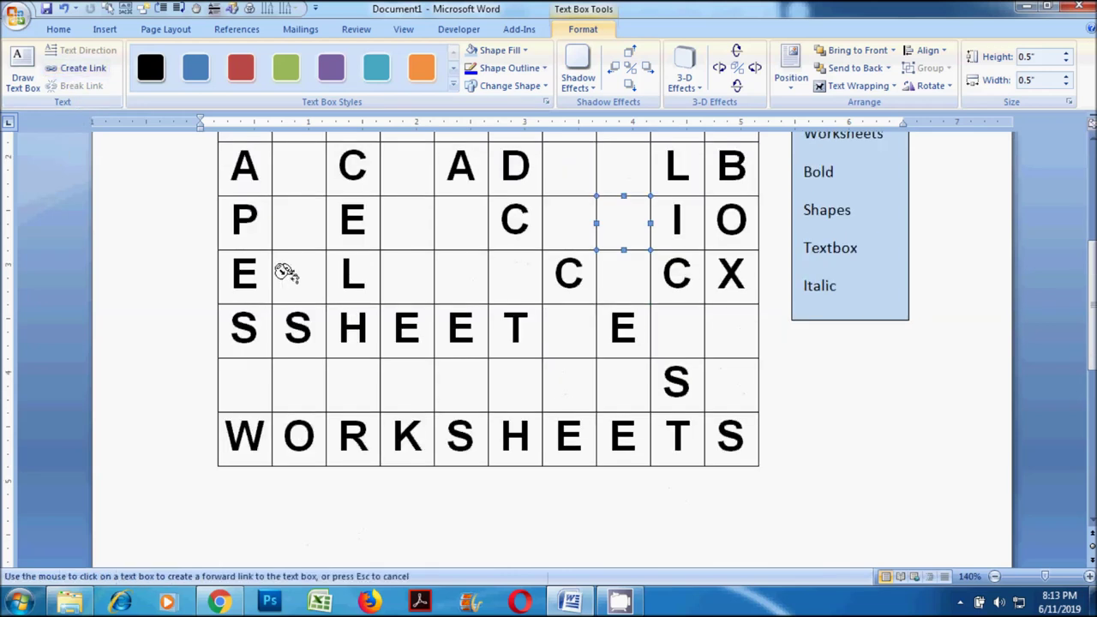
left_click(299, 273)
left_click(300, 253)
left_click(58, 71)
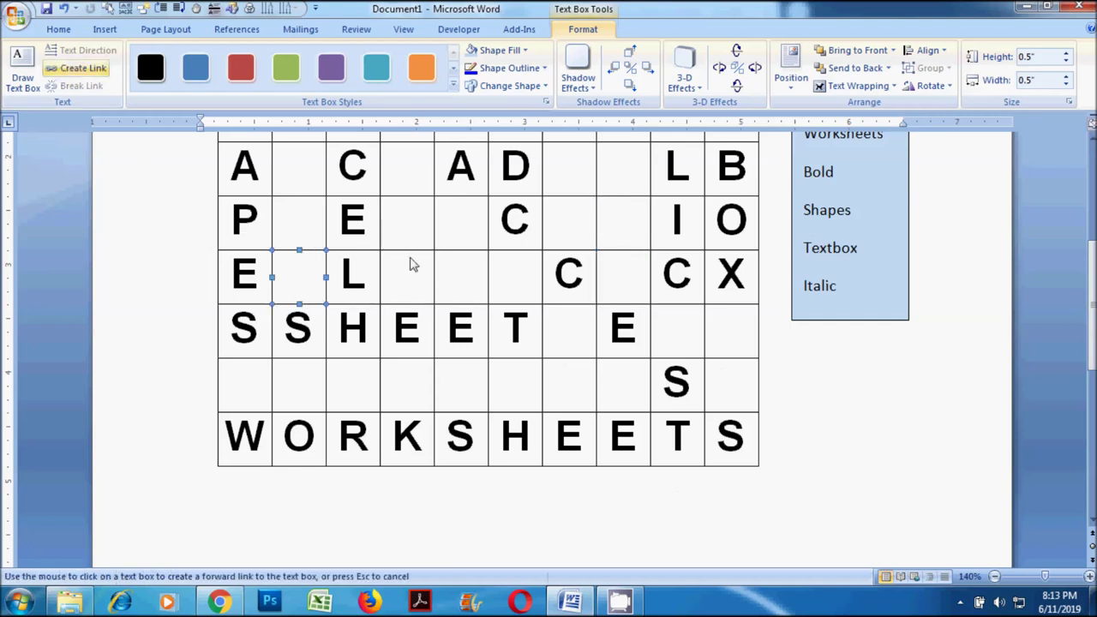
left_click(402, 268)
left_click(392, 251)
left_click(57, 71)
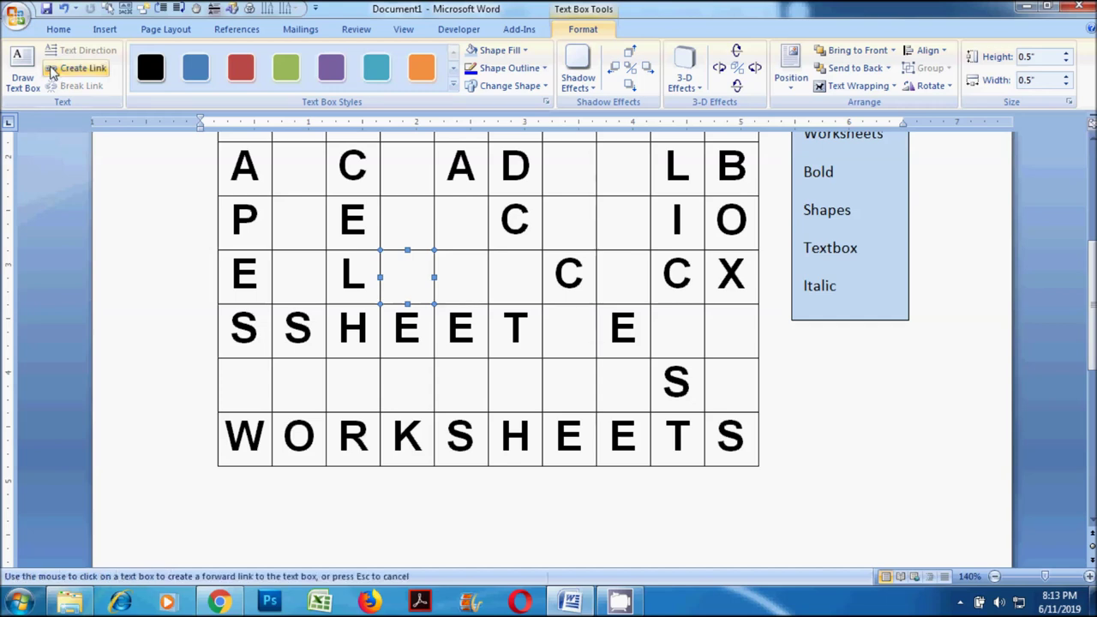
left_click(453, 266)
left_click(445, 256)
left_click(81, 68)
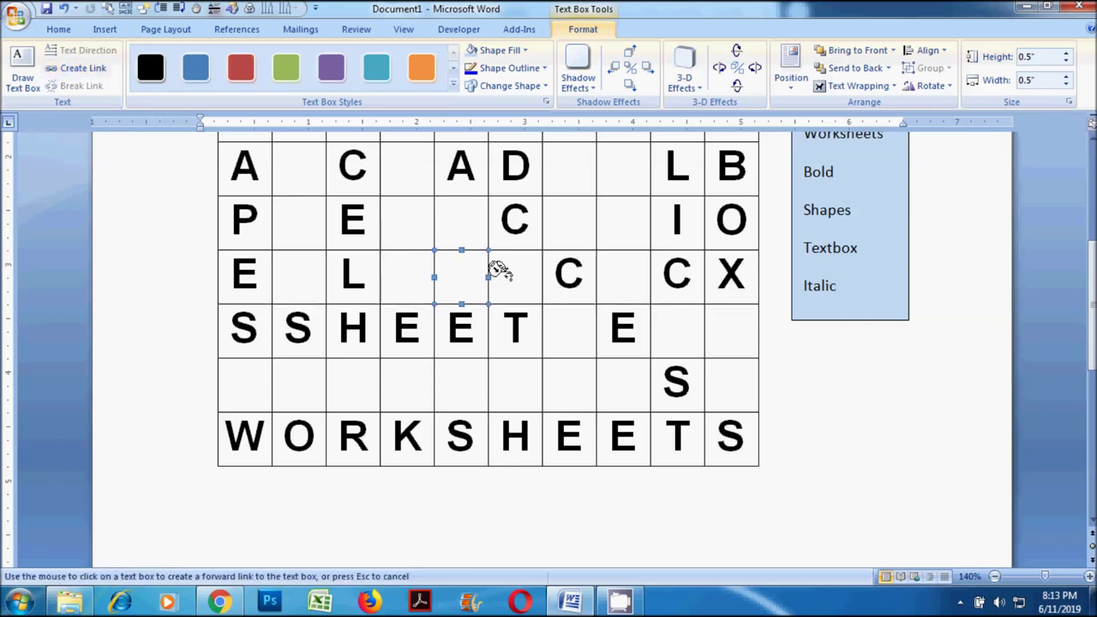
left_click(500, 270)
left_click(502, 257)
left_click(57, 70)
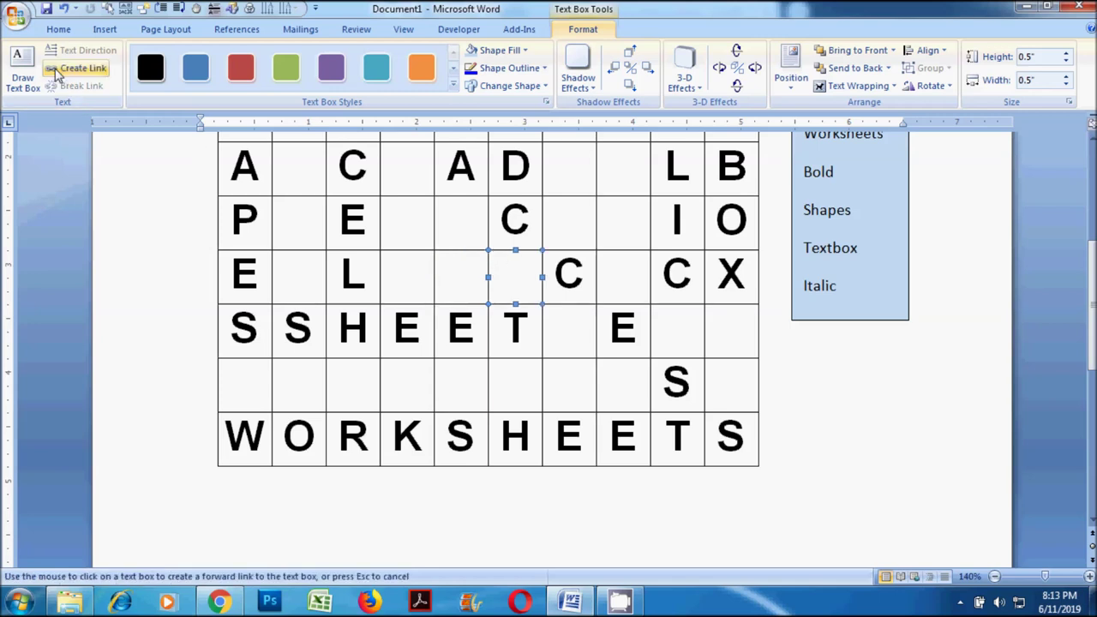
left_click(603, 279)
Continue the links past T and E, and shift one empty cell right under X.
left_click(608, 252)
left_click(58, 70)
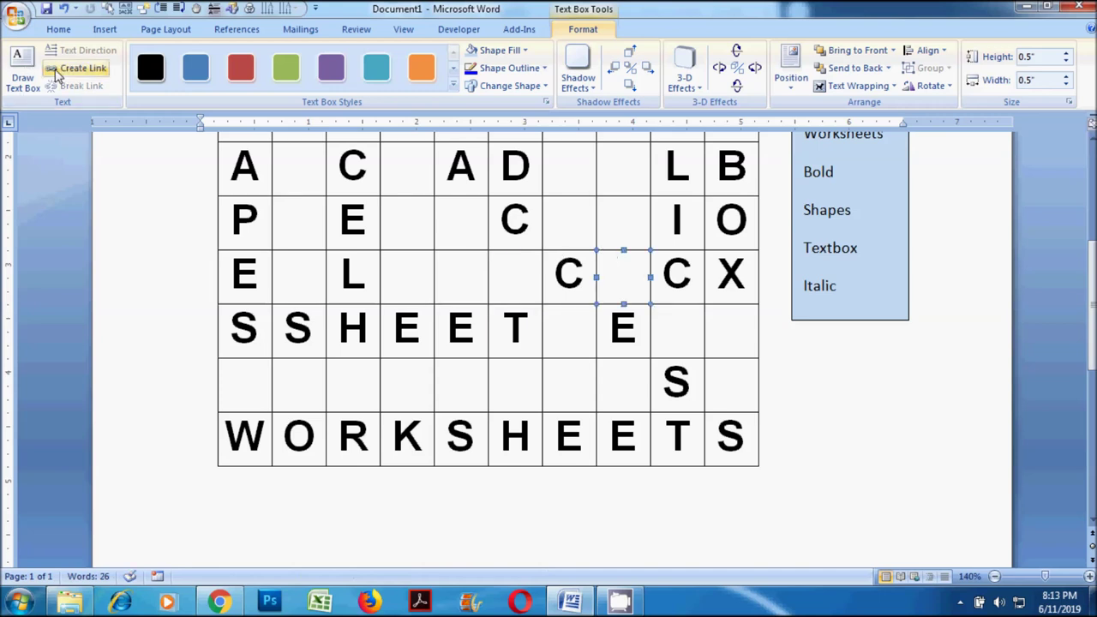
left_click(564, 324)
left_click(573, 314)
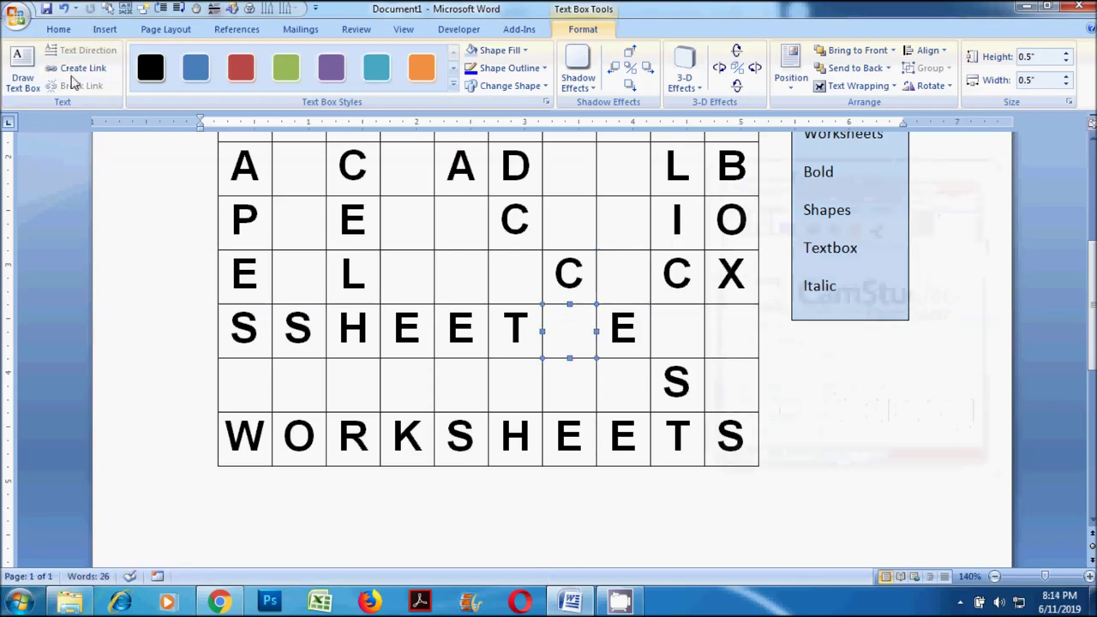
left_click(75, 68)
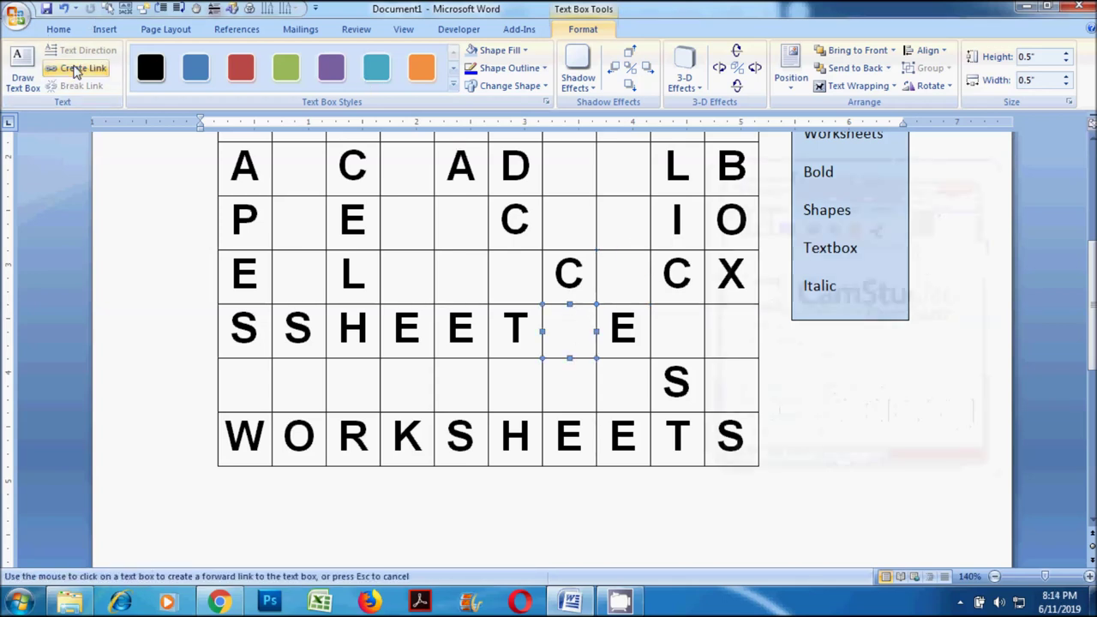
left_click(666, 332)
left_click(674, 304)
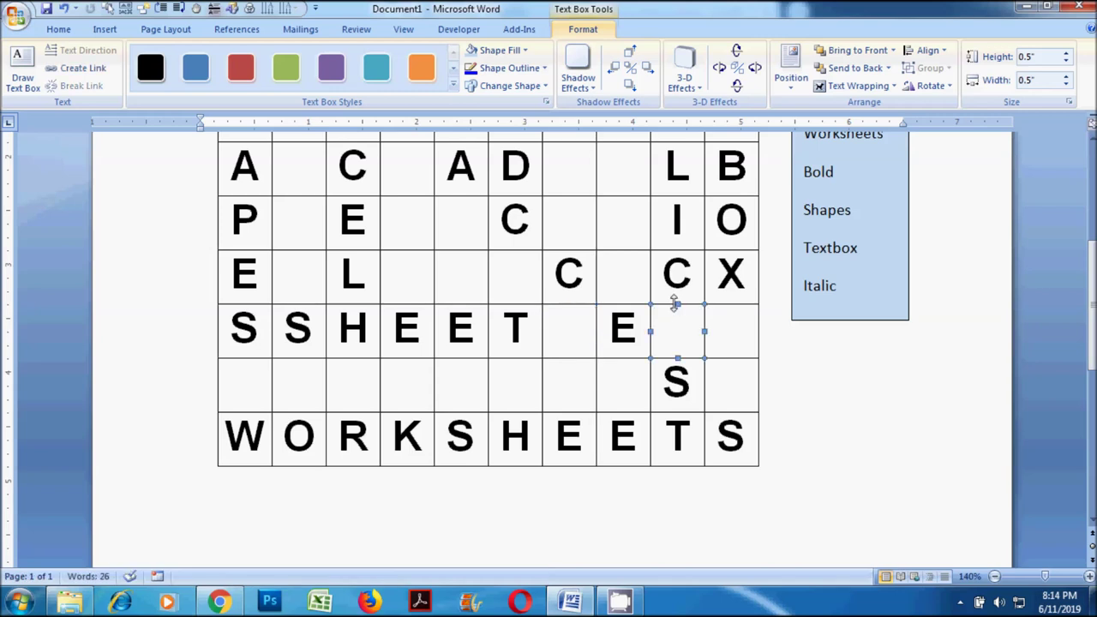
left_click(75, 68)
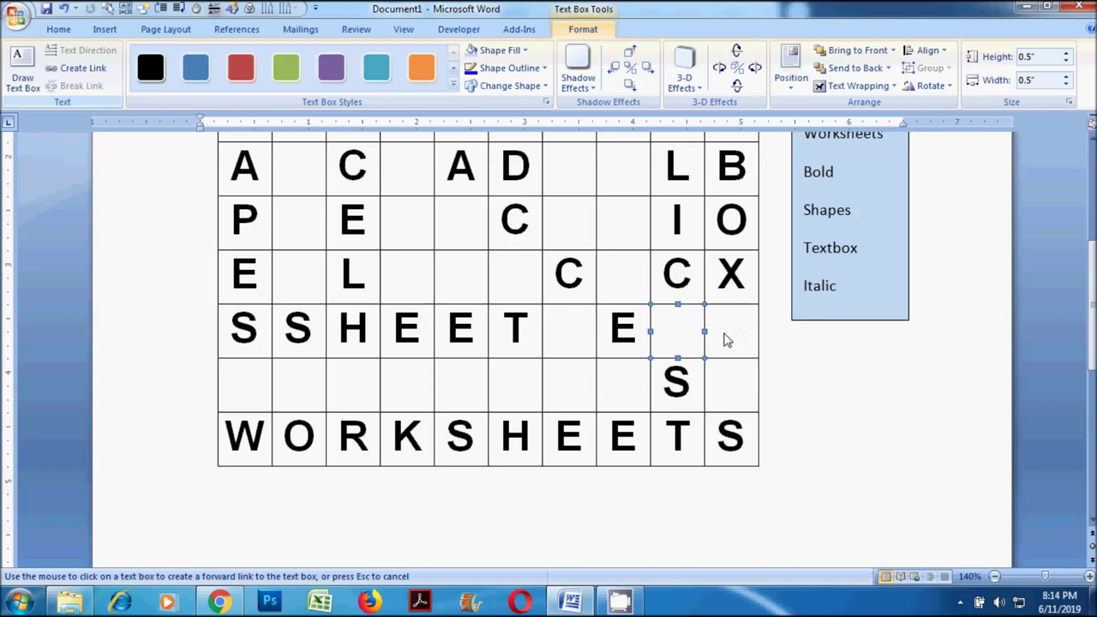
left_click(824, 494)
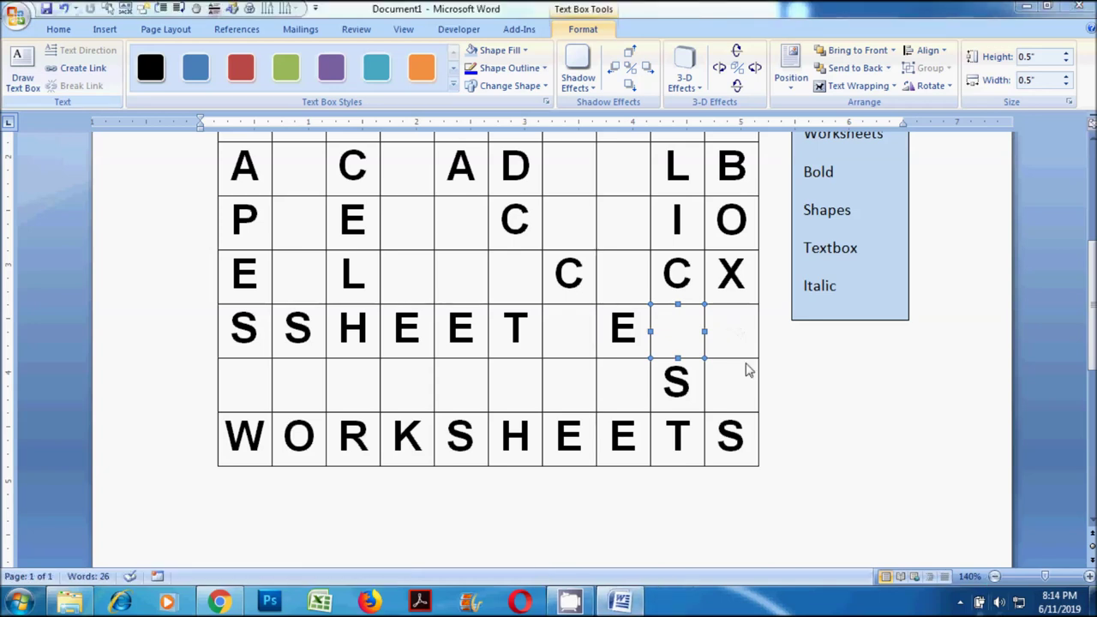
left_click_drag(720, 331, 774, 334)
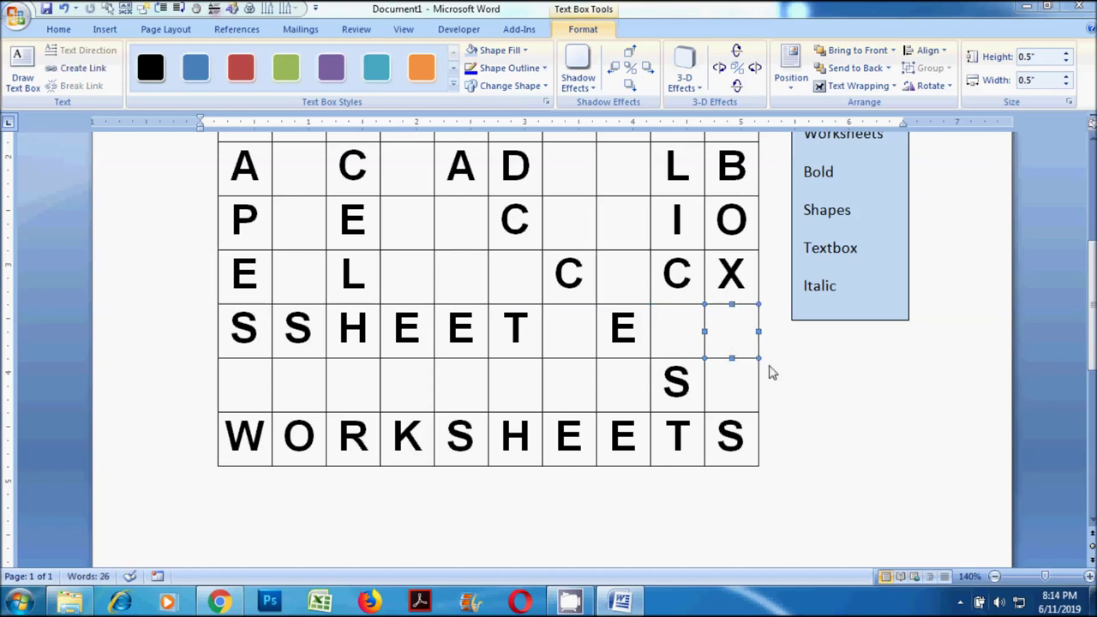
Link the first empty boxes above WORKSHEETS, from below the S to the K column.
left_click(83, 68)
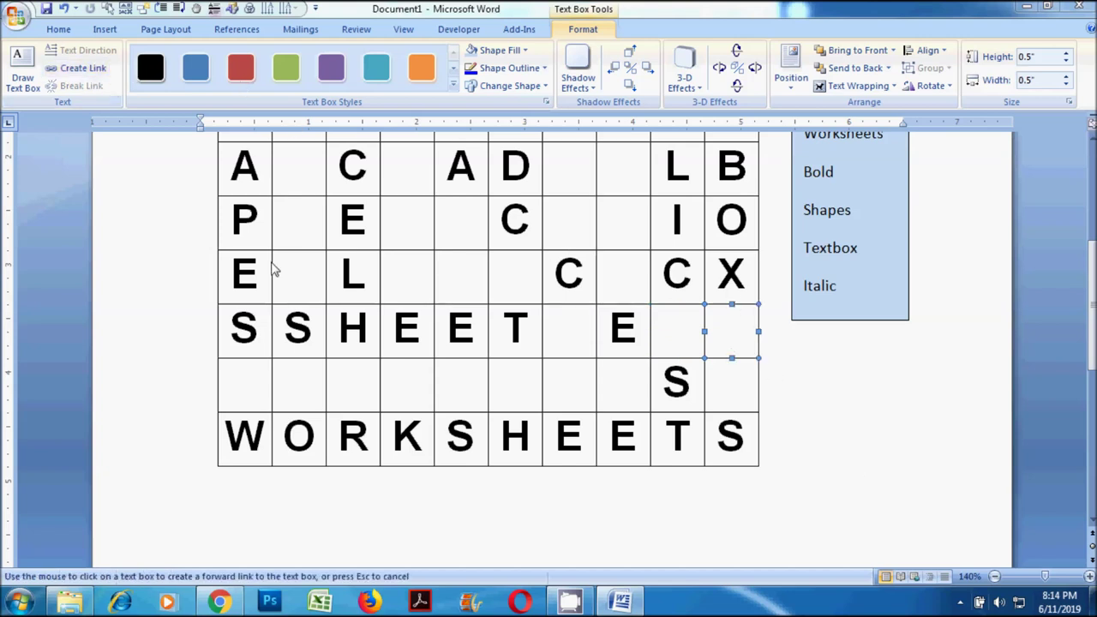
left_click(238, 384)
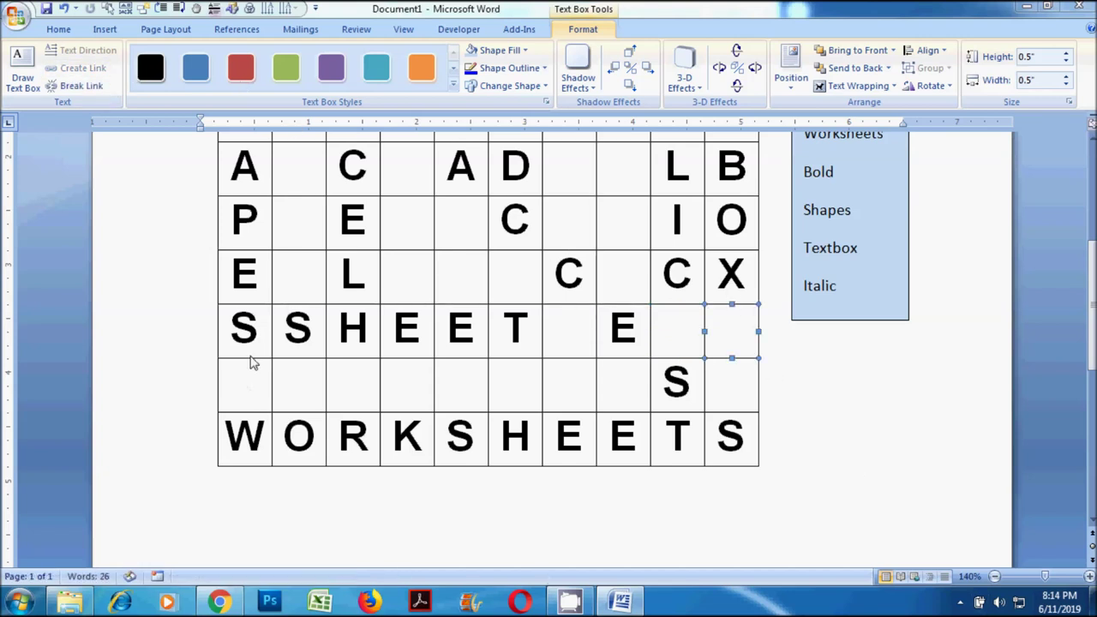
left_click(248, 361)
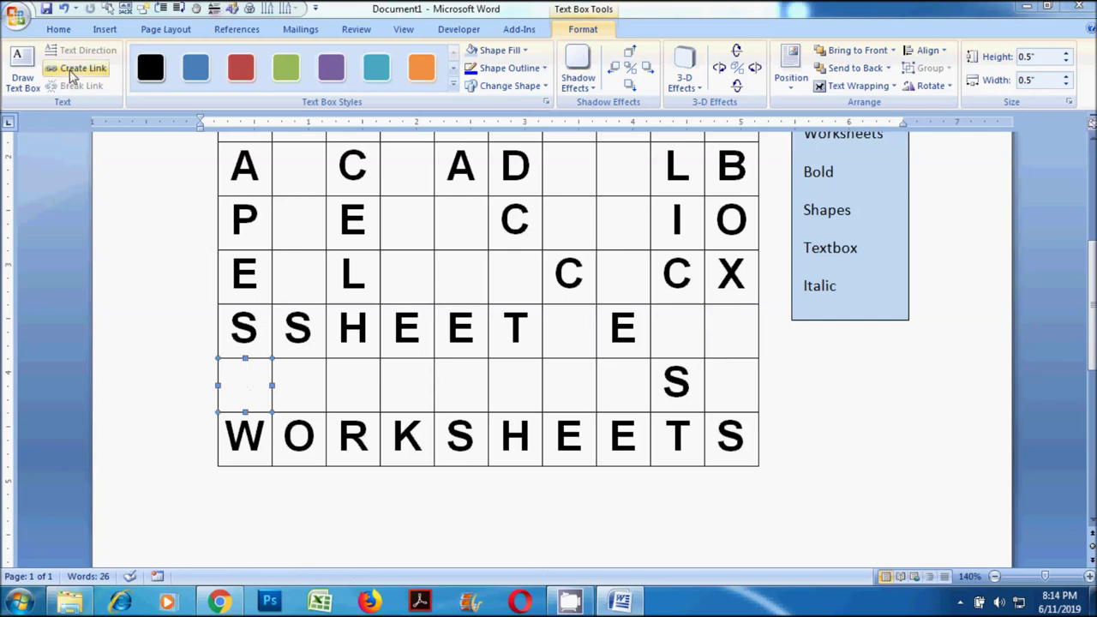
left_click(83, 67)
left_click(300, 368)
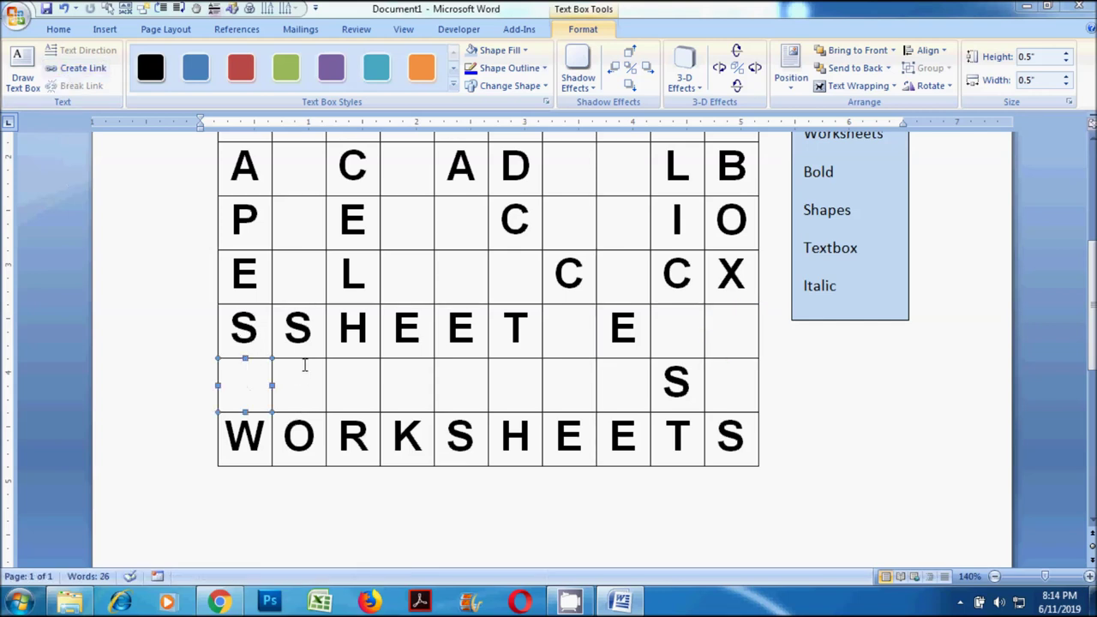
left_click(306, 360)
left_click(54, 73)
left_click(340, 371)
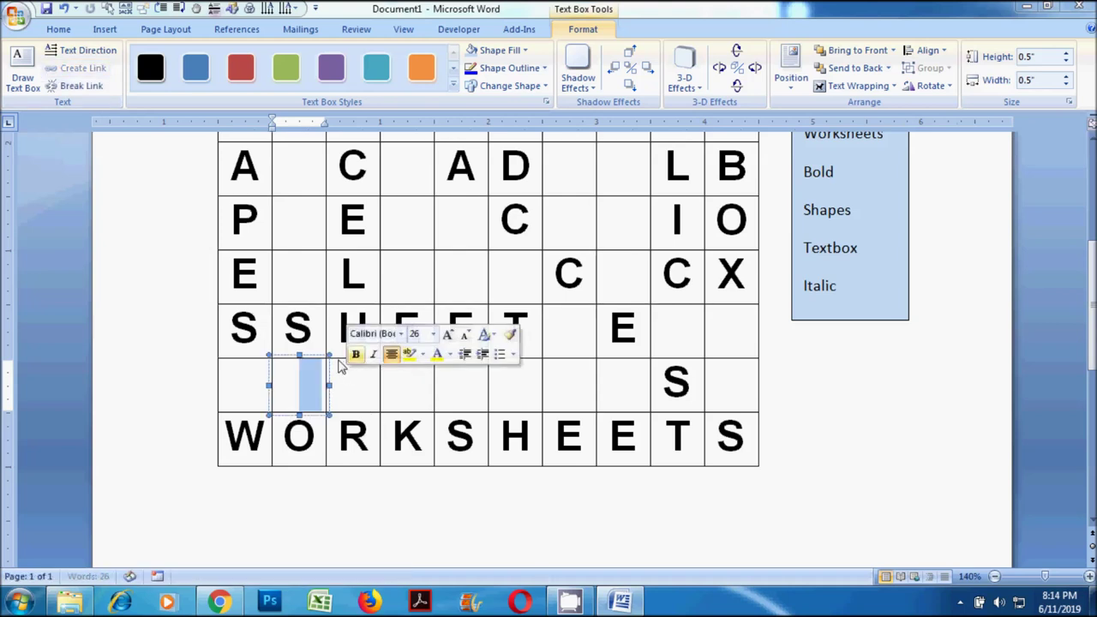
left_click(339, 364)
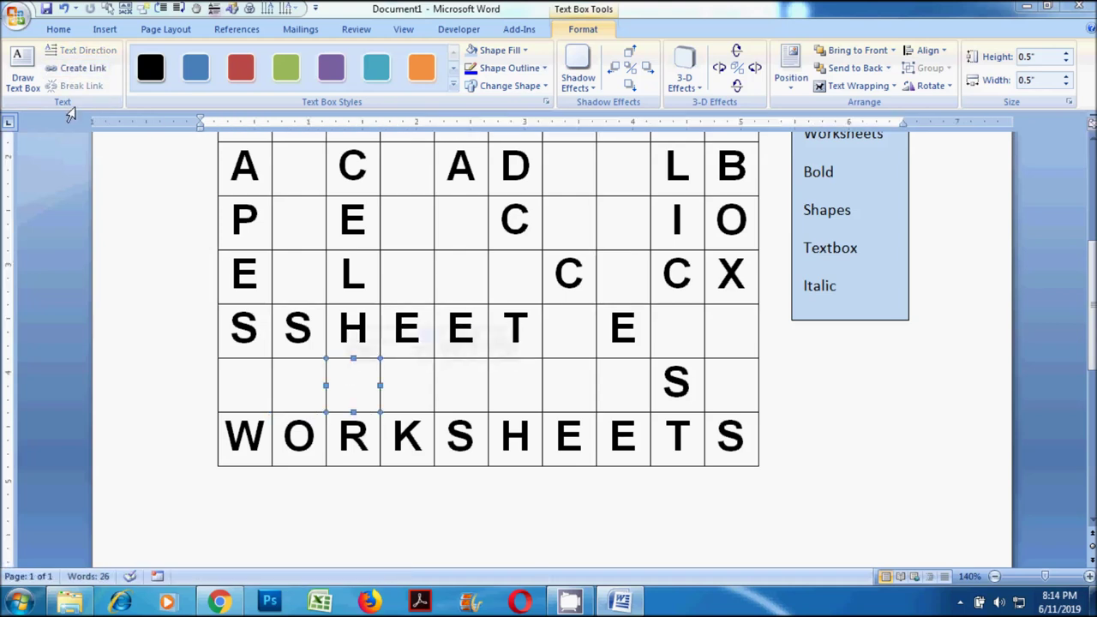
left_click(68, 74)
left_click(397, 383)
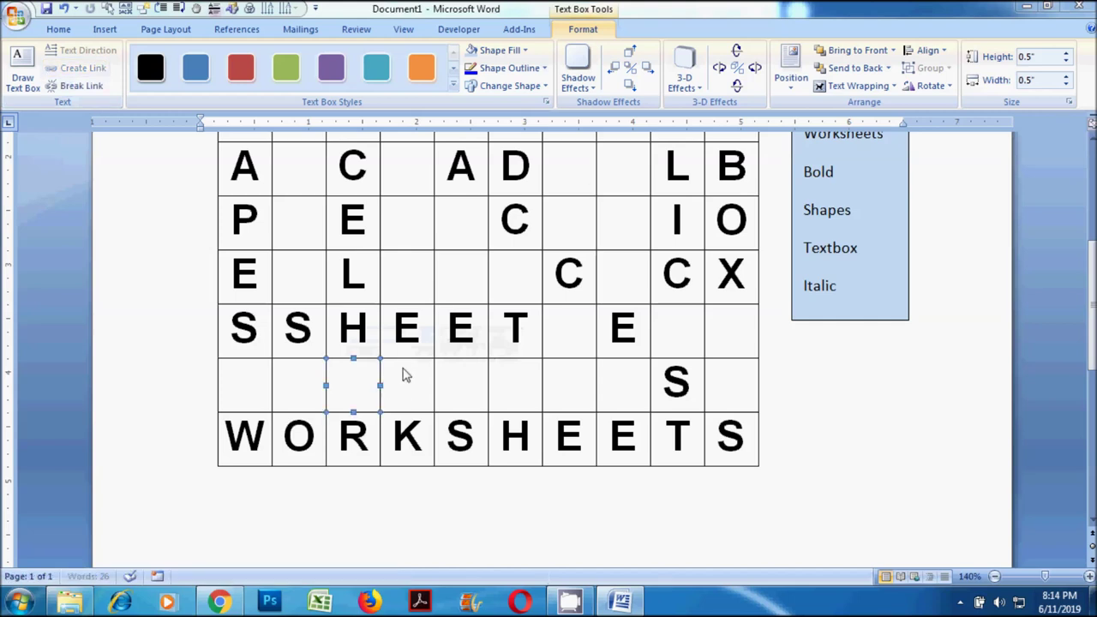
Extend the chain through the boxes under K, H and both E's to the row's end.
left_click(77, 68)
left_click(460, 382)
left_click(453, 362)
left_click(77, 68)
left_click(517, 378)
left_click(511, 361)
left_click(54, 70)
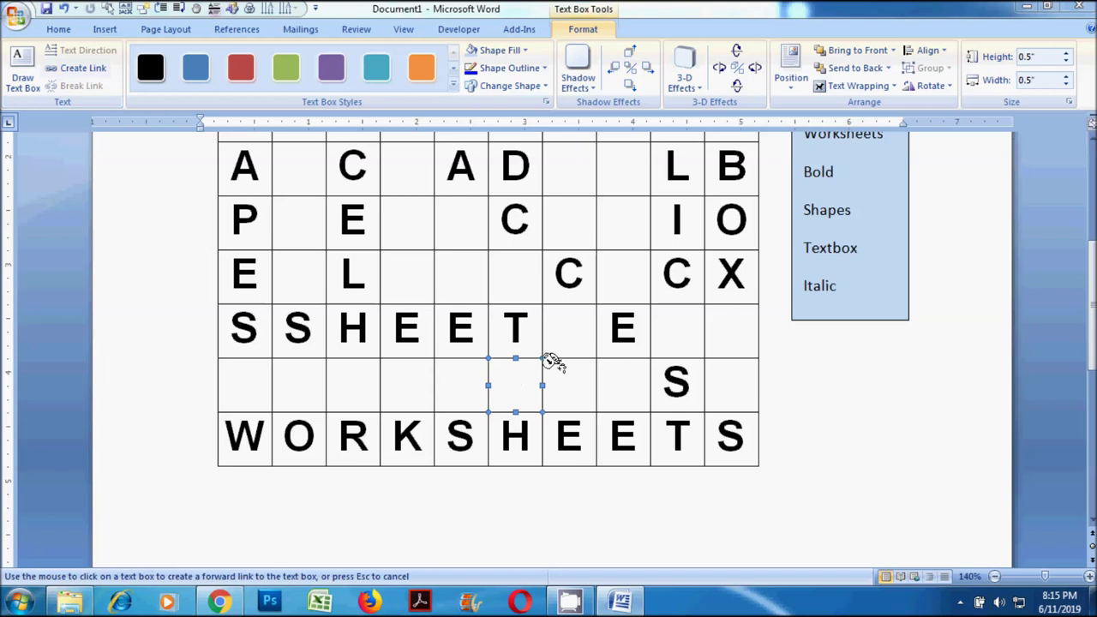
left_click(570, 367)
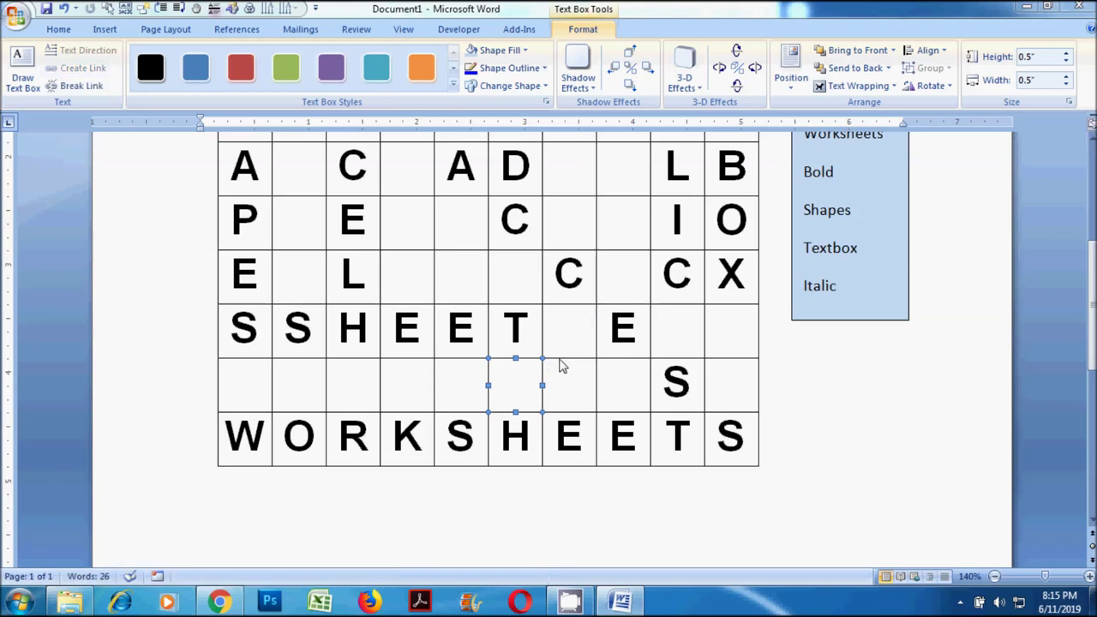
left_click(559, 361)
left_click(77, 68)
left_click(613, 364)
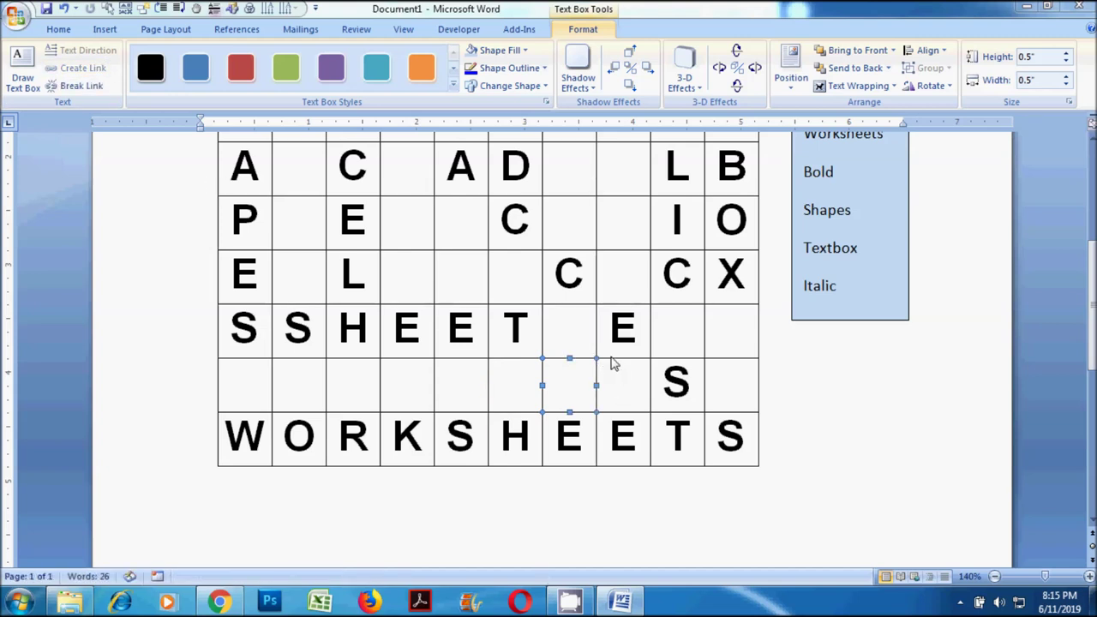
left_click(613, 360)
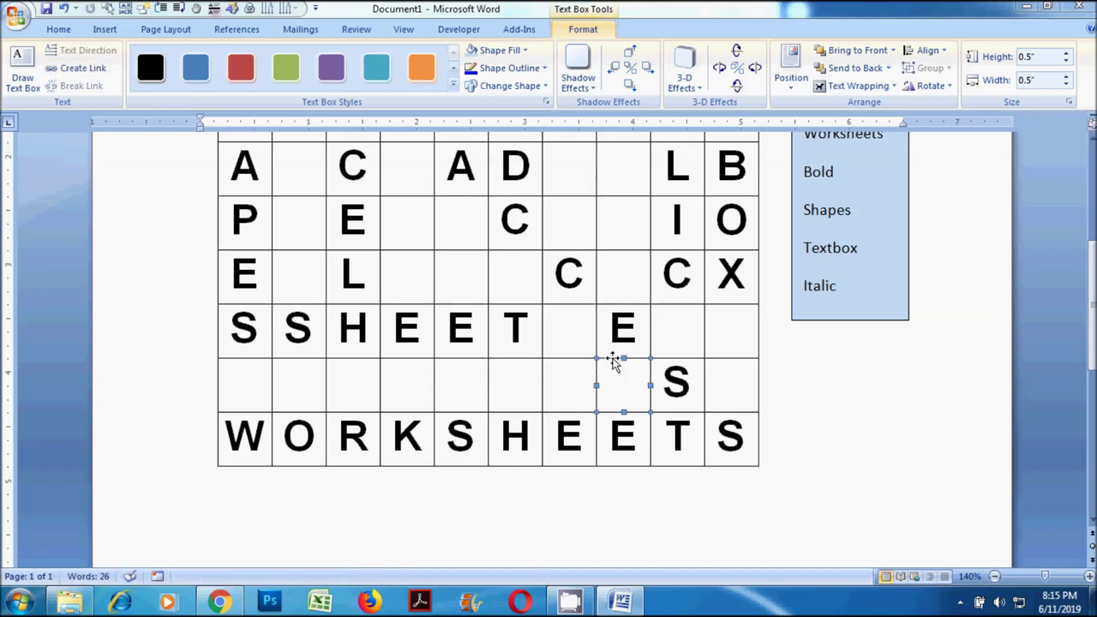
left_click(77, 67)
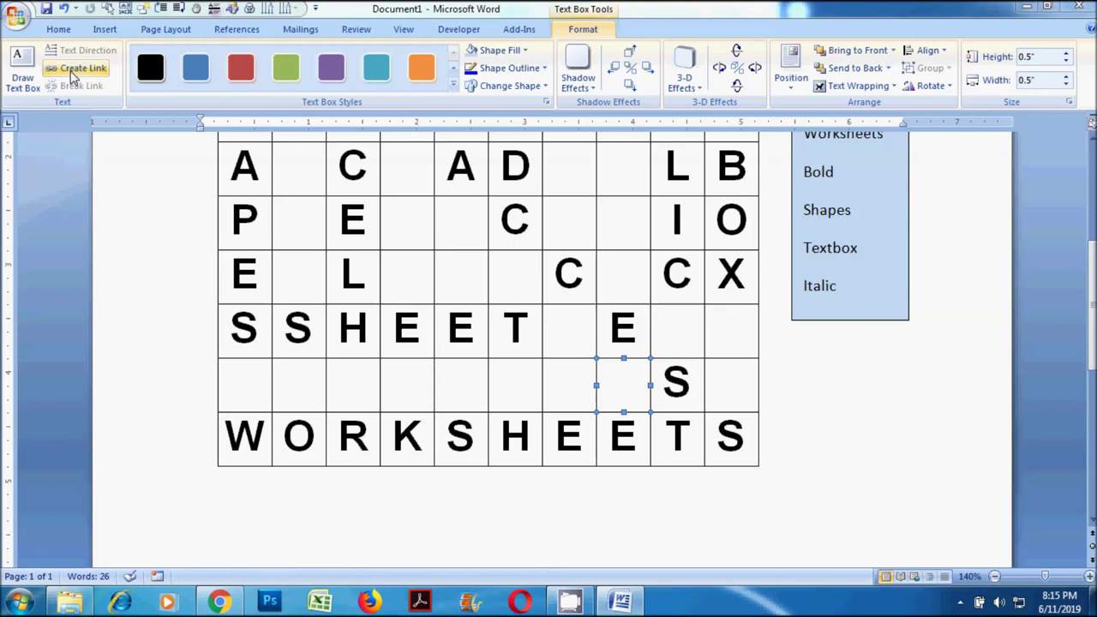
left_click(722, 386)
scroll(322, 319, "up", 3)
Type A in the first empty second-row cell and set it to Arial, size 28.
scroll(335, 314, "up", 3)
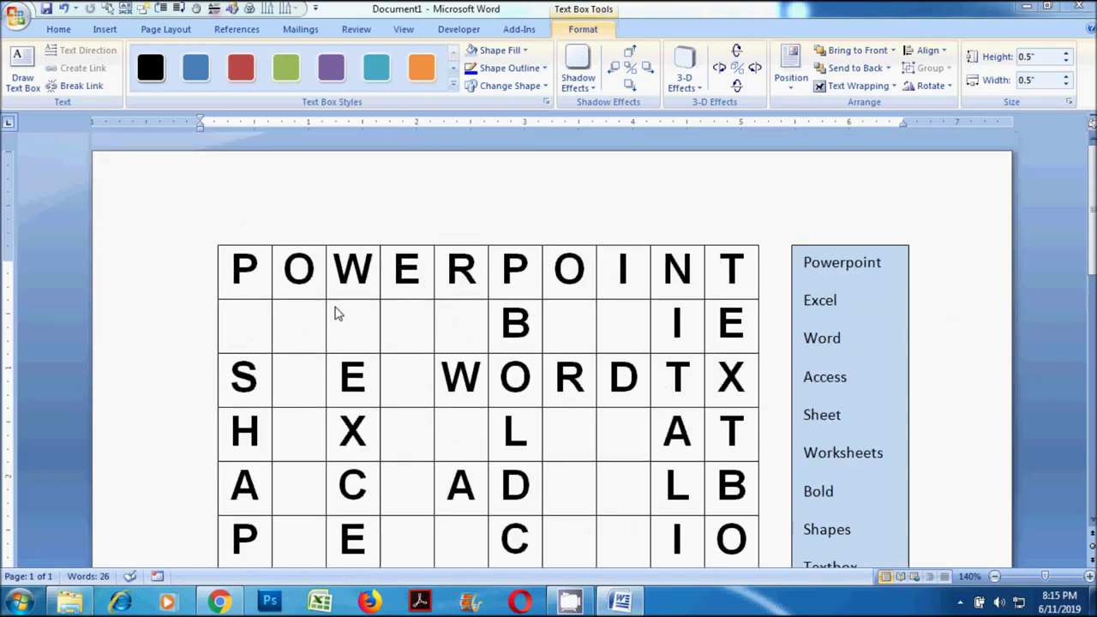
left_click(254, 319)
type("A")
key("ctrl+a")
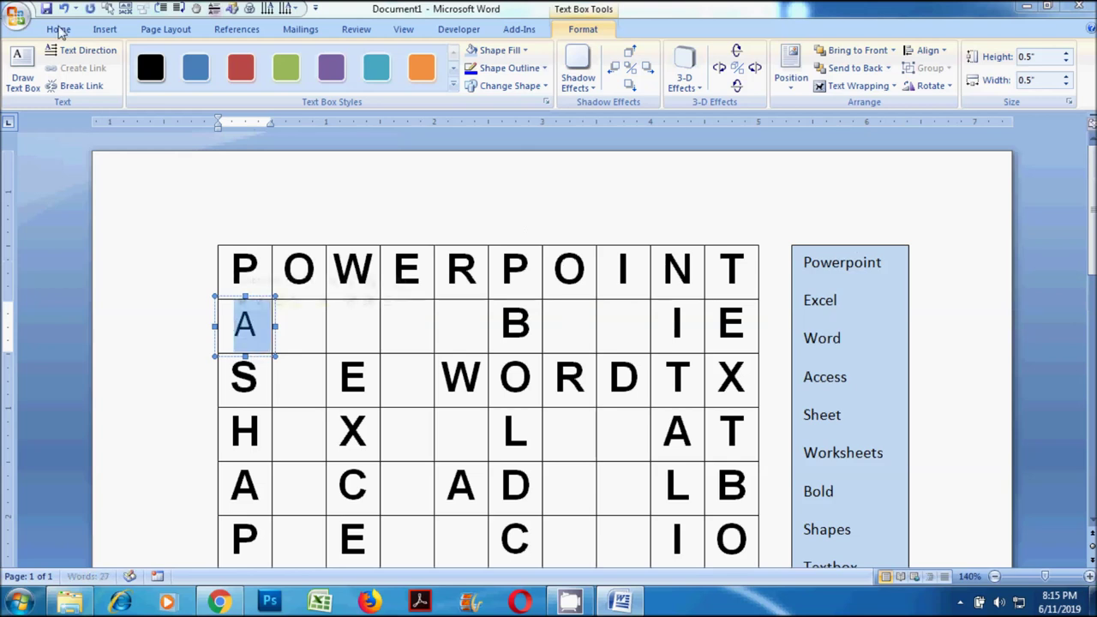
left_click(60, 29)
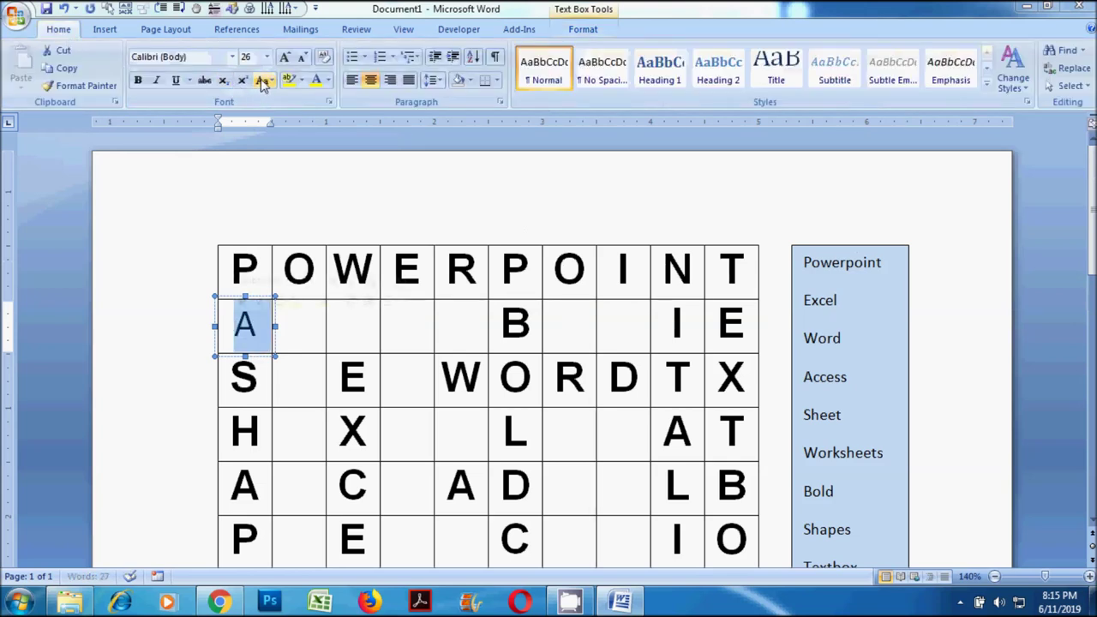
left_click(284, 56)
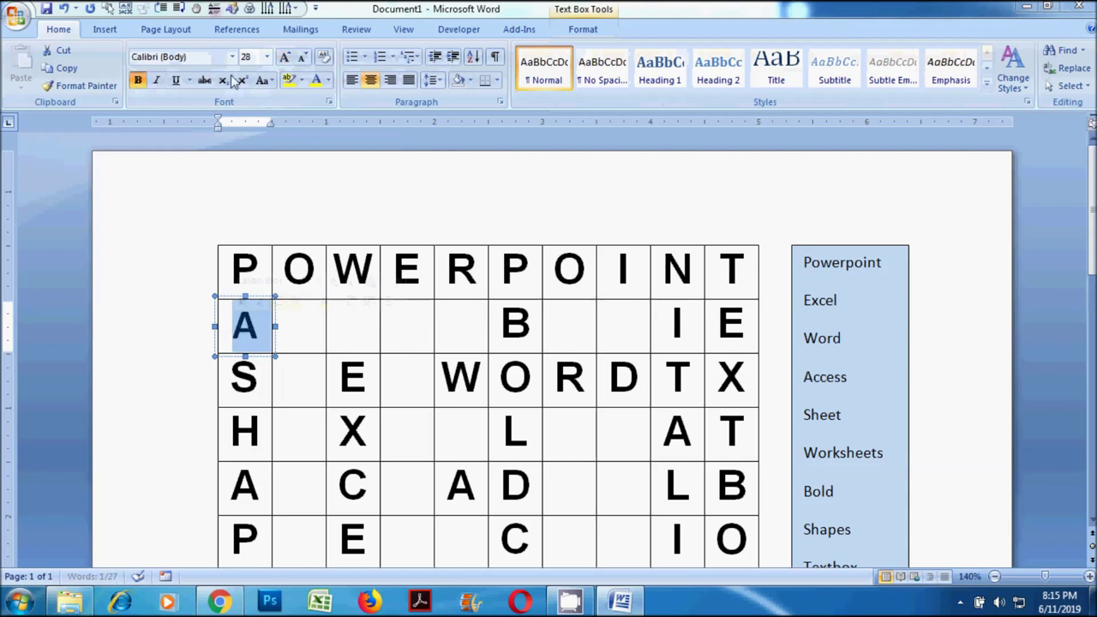
left_click(232, 57)
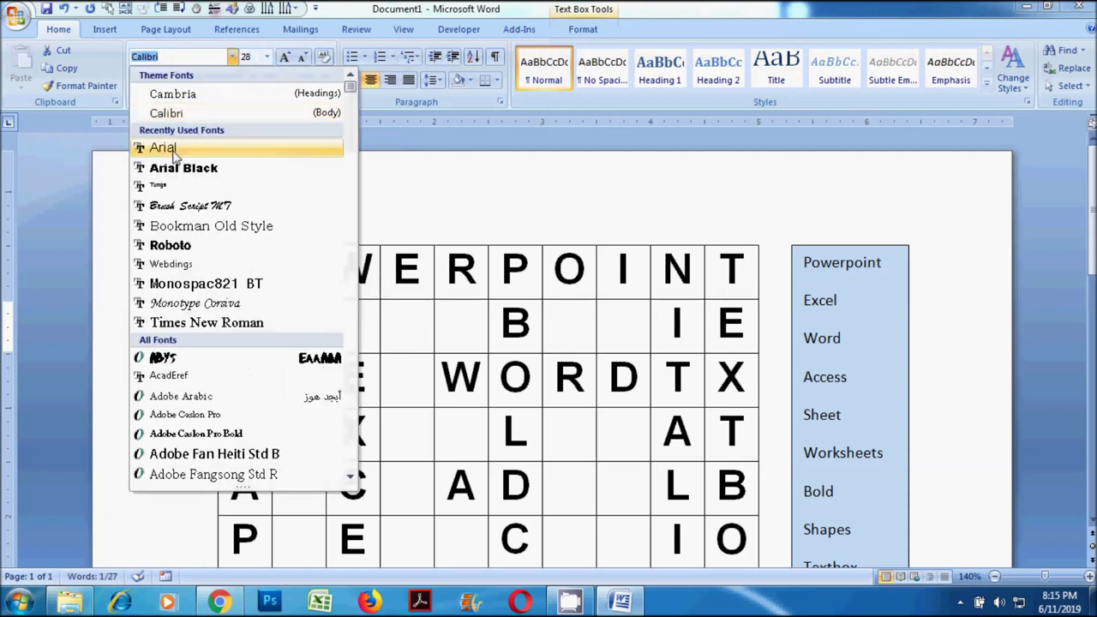
left_click(171, 147)
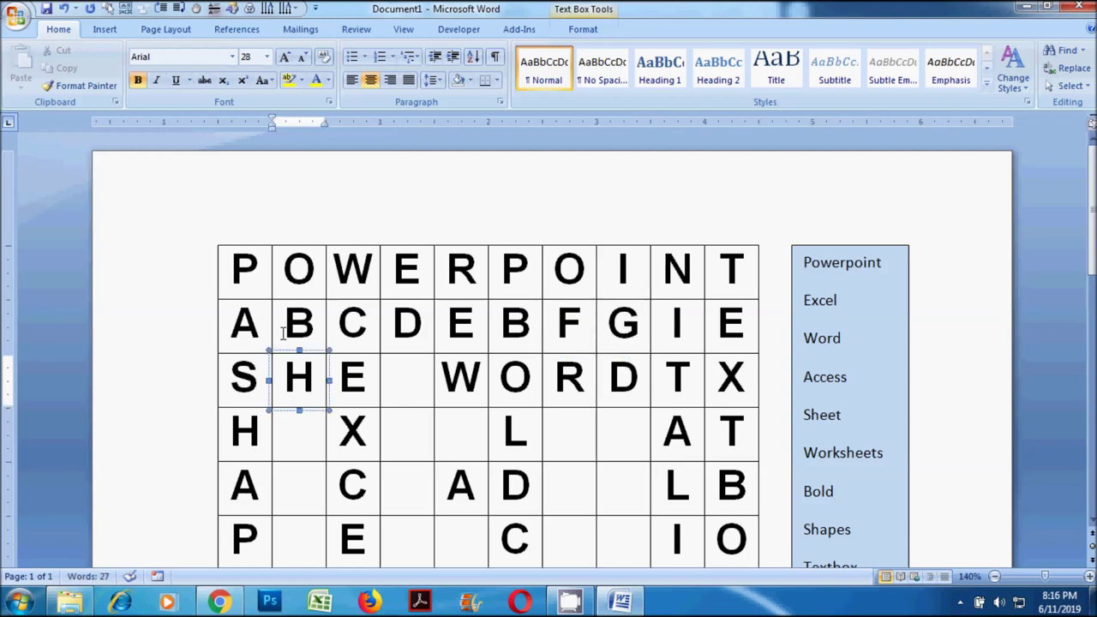
Delete the stray I typed after the H in the grid.
type("I")
key("BackSpace")
type("F")
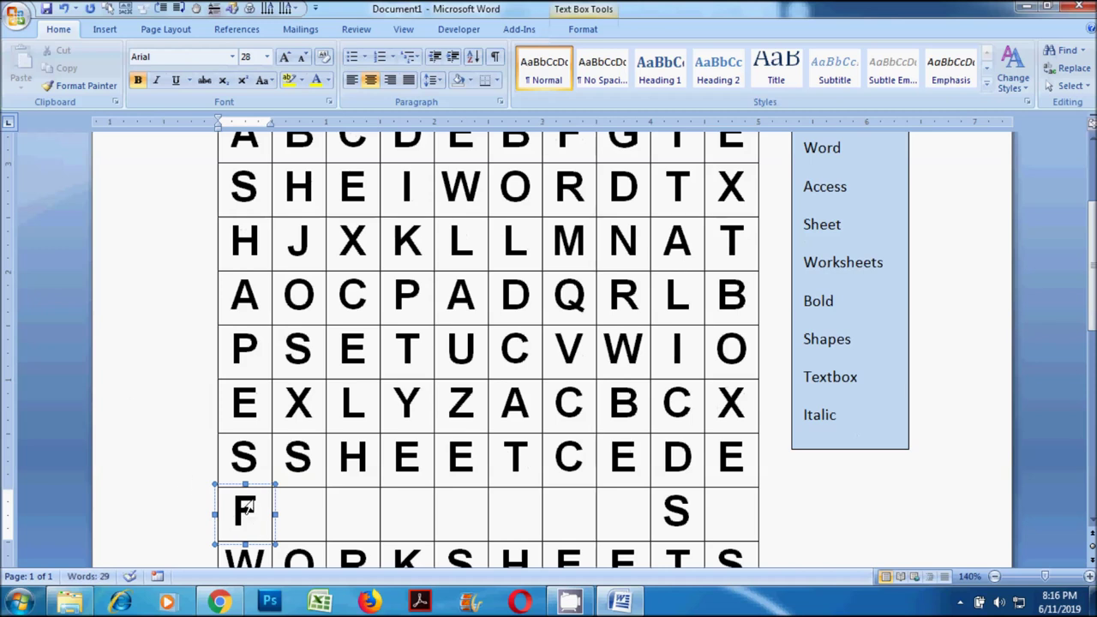
scroll(322, 501, "down", 2)
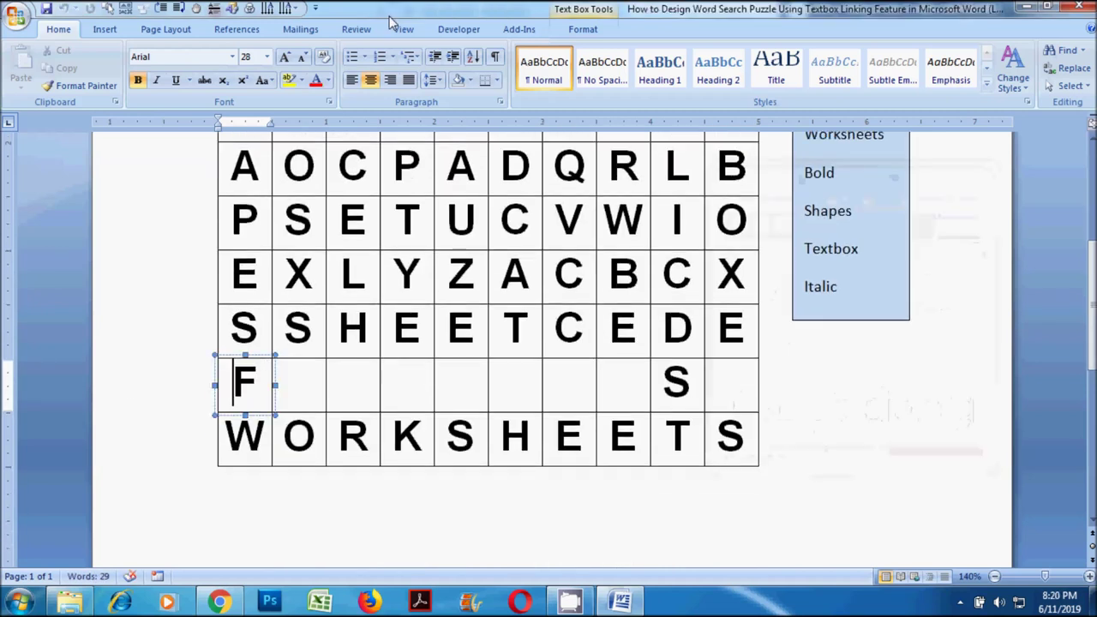
left_click(583, 30)
Link the F box to the next cell, relinking the second box to the third cell.
left_click(58, 73)
left_click(301, 382)
left_click(303, 366)
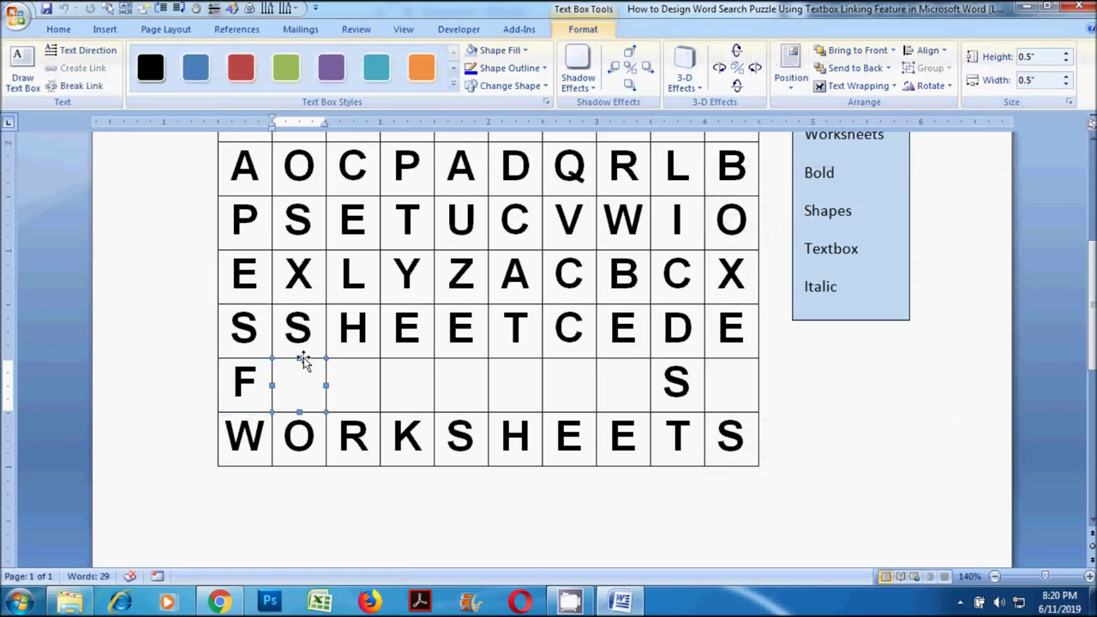
left_click(299, 384)
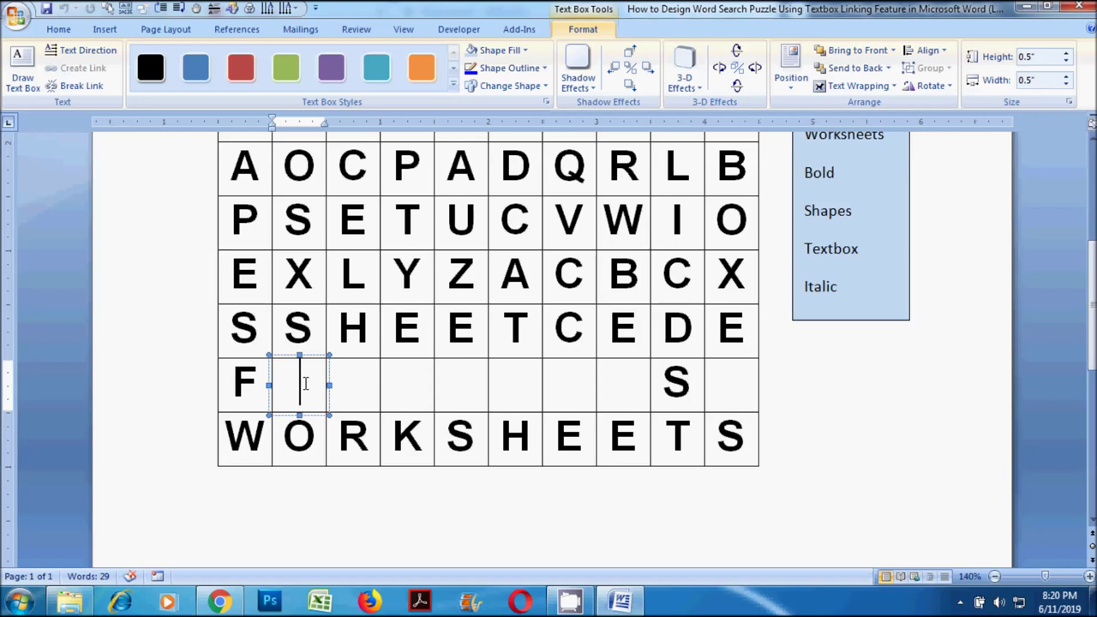
left_click(82, 86)
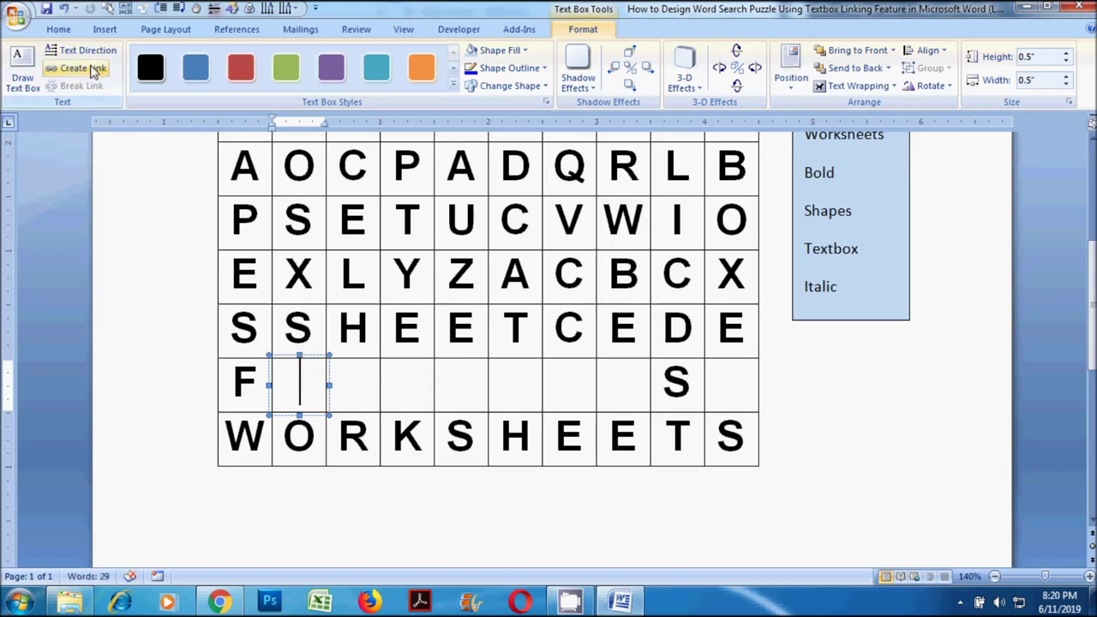
left_click(83, 67)
left_click(360, 372)
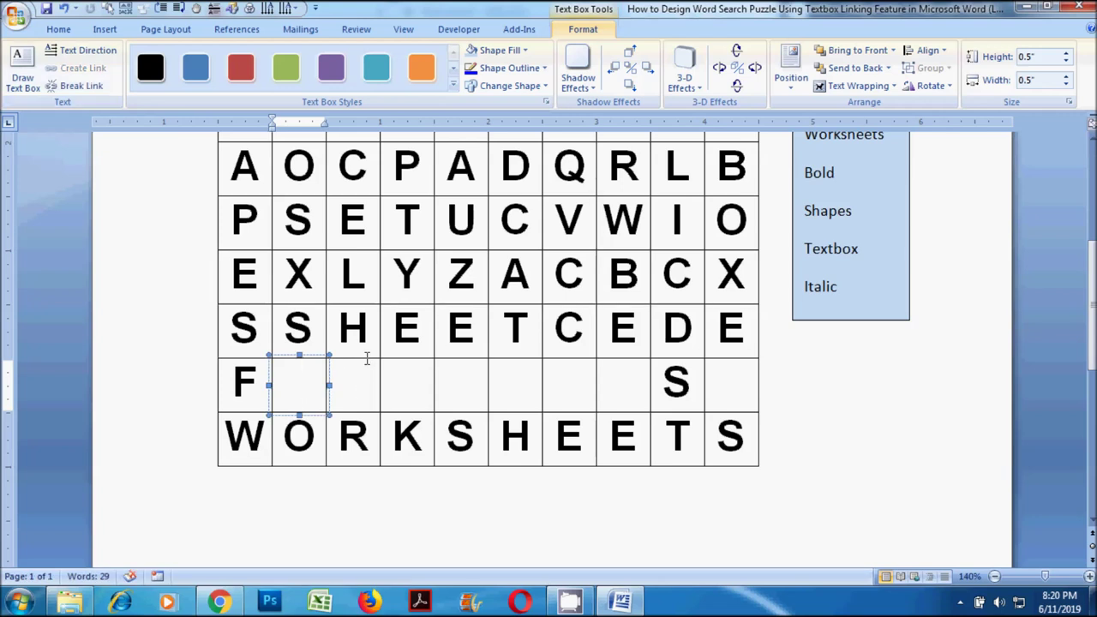
left_click(367, 358)
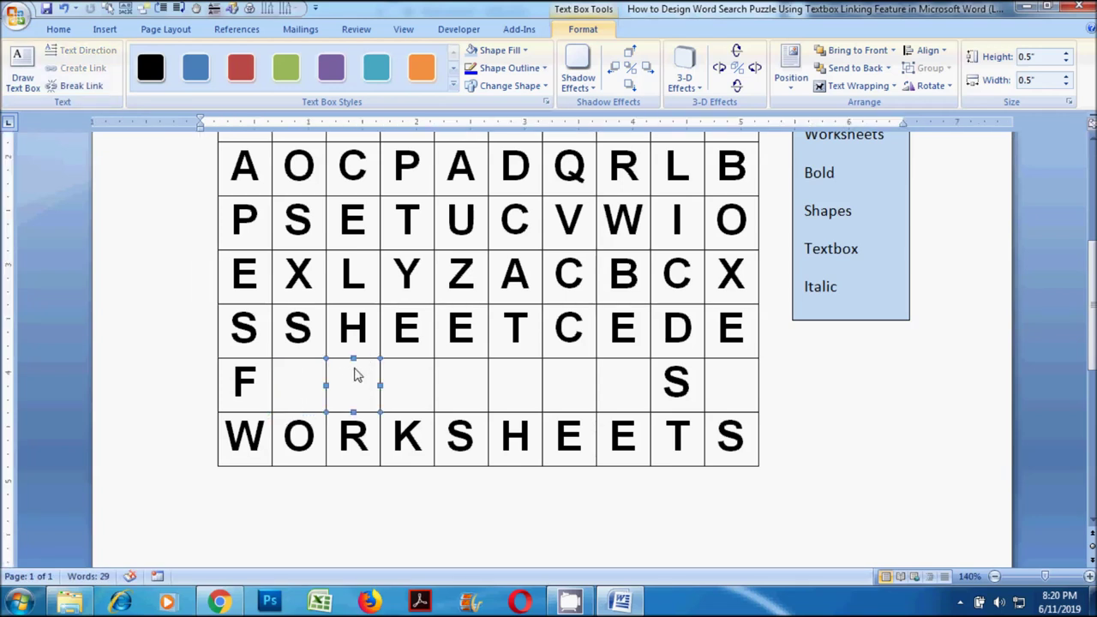
left_click(308, 383)
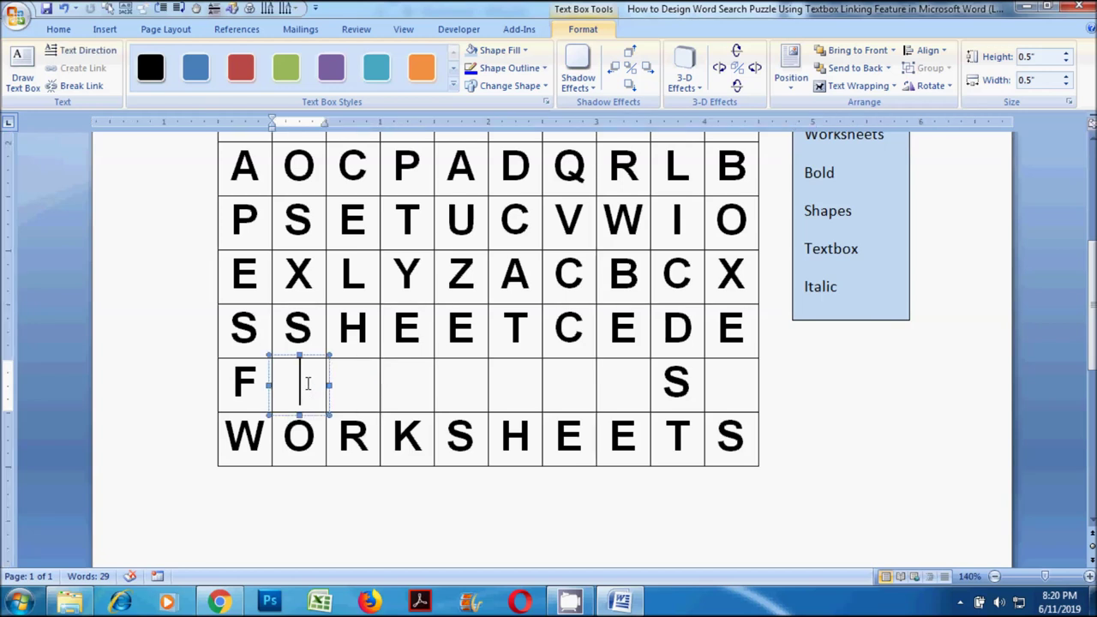
Type G in bold Arial 28 pt, followed by H.
type("G")
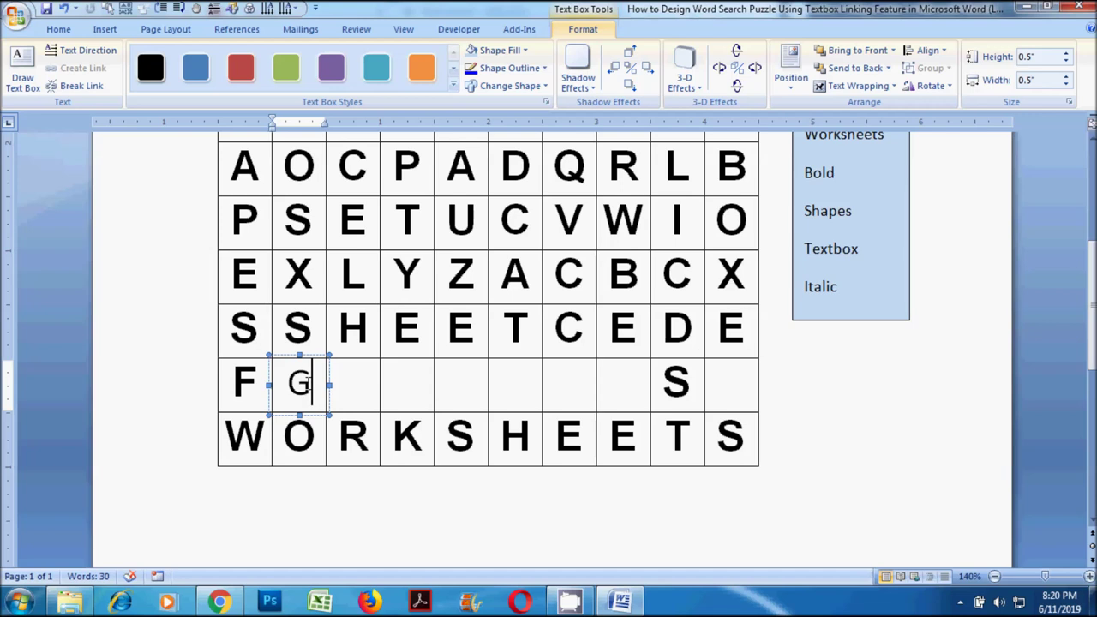
left_click_drag(322, 384, 293, 384)
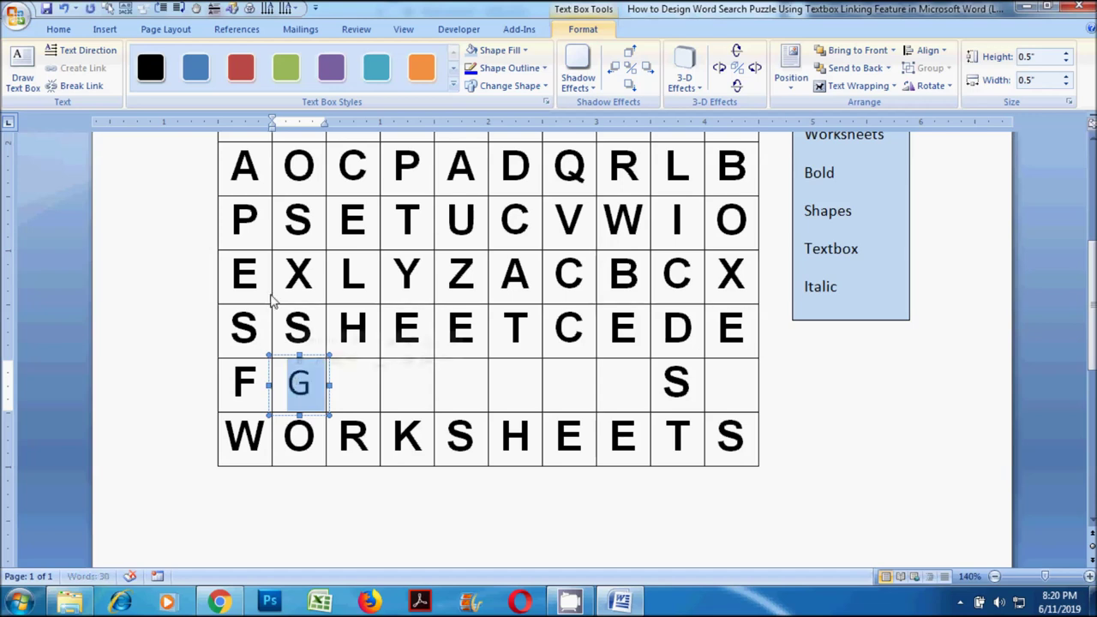
left_click(57, 29)
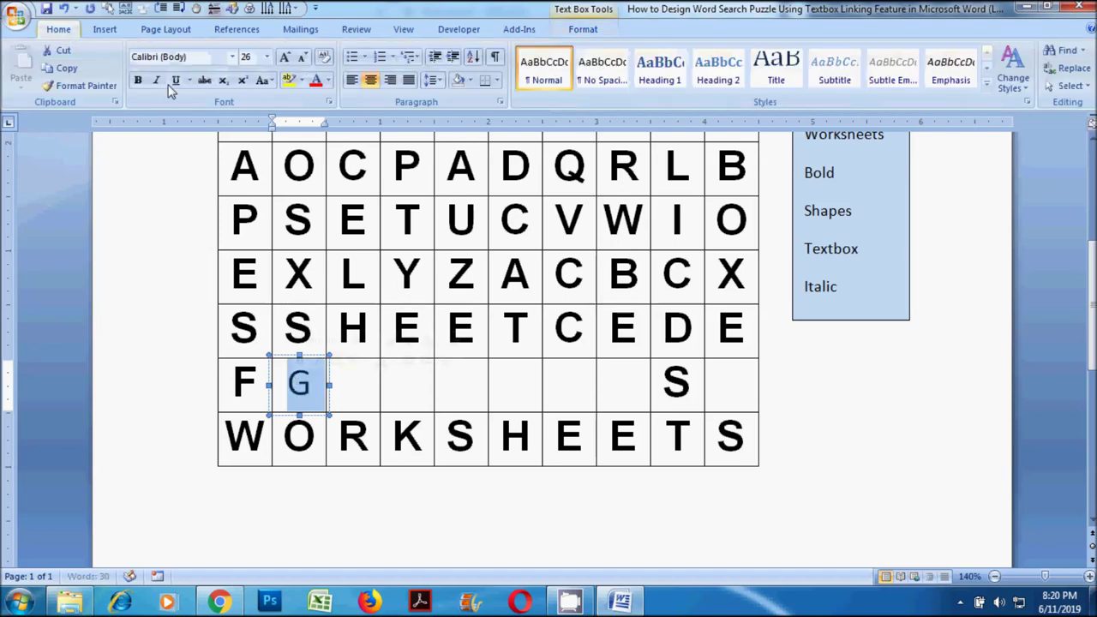
left_click(137, 80)
left_click(283, 56)
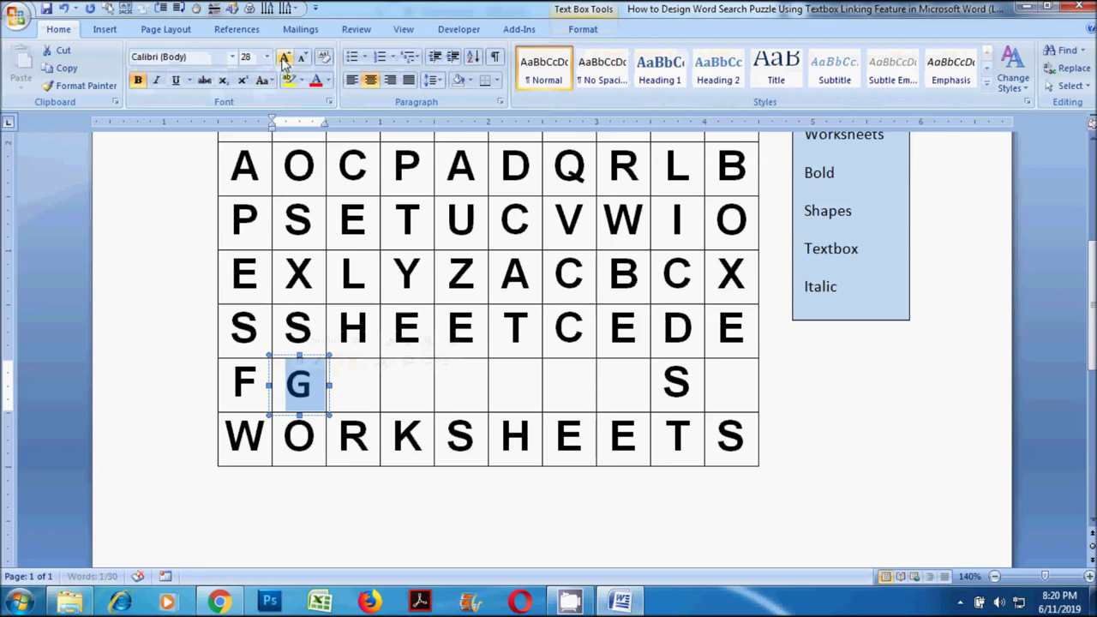
left_click(232, 56)
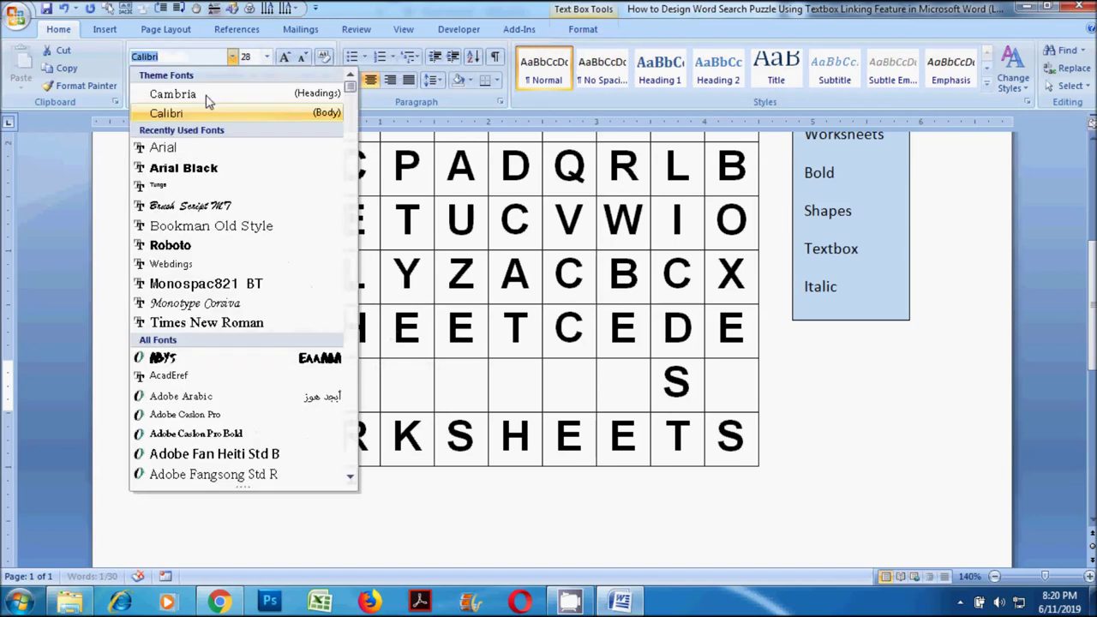
left_click(162, 147)
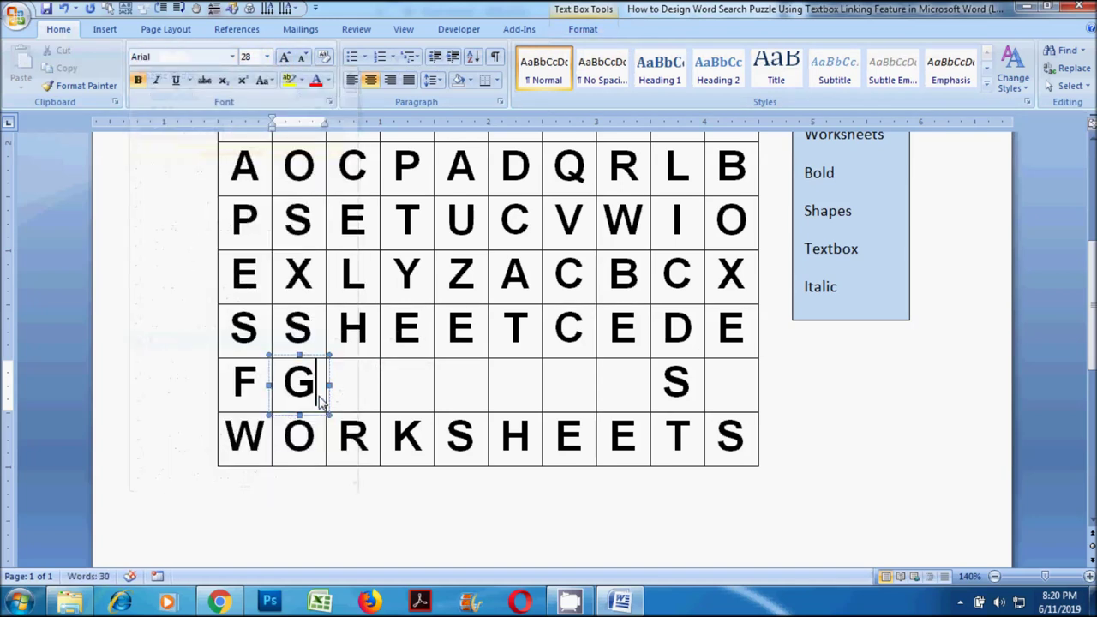
type("H")
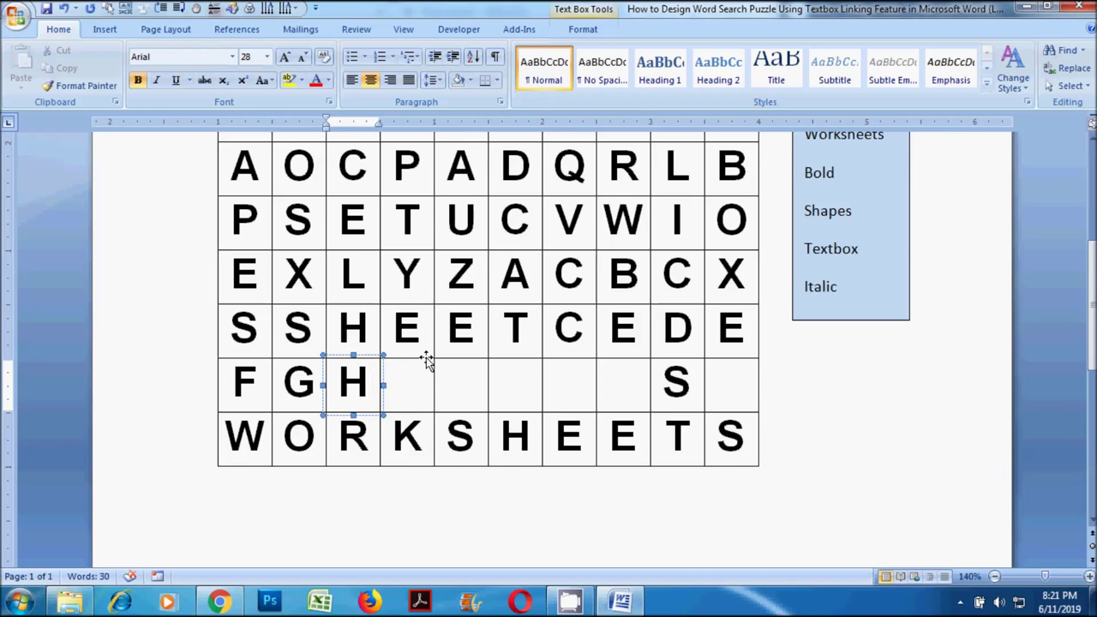
Link the empty box after H forward to the next cell's box.
left_click(425, 382)
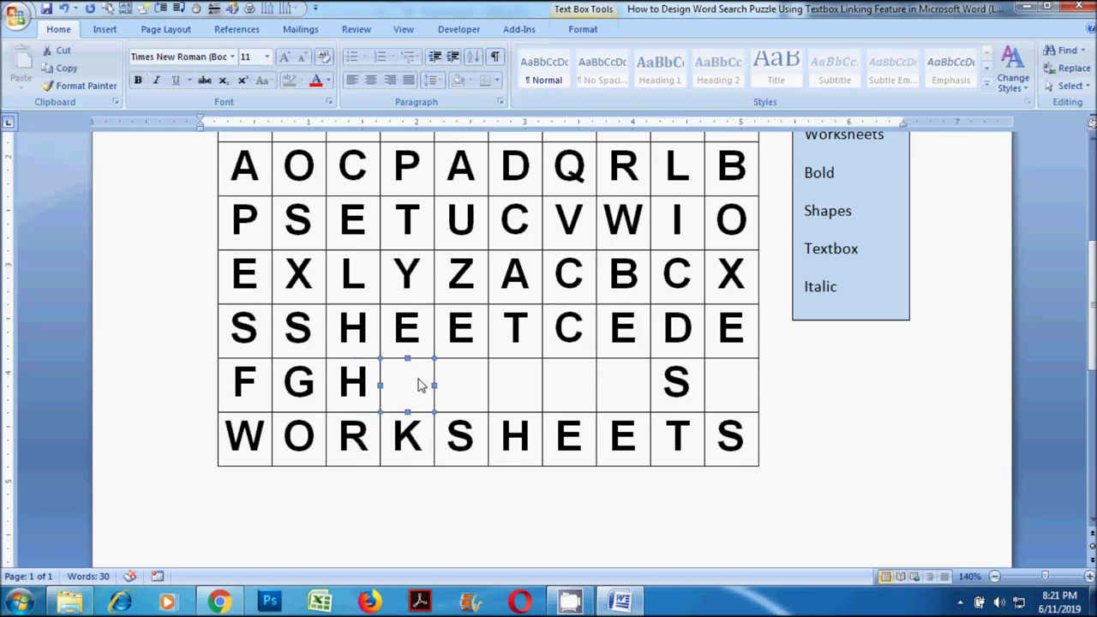
scroll(514, 416, "down", 1)
left_click(398, 335)
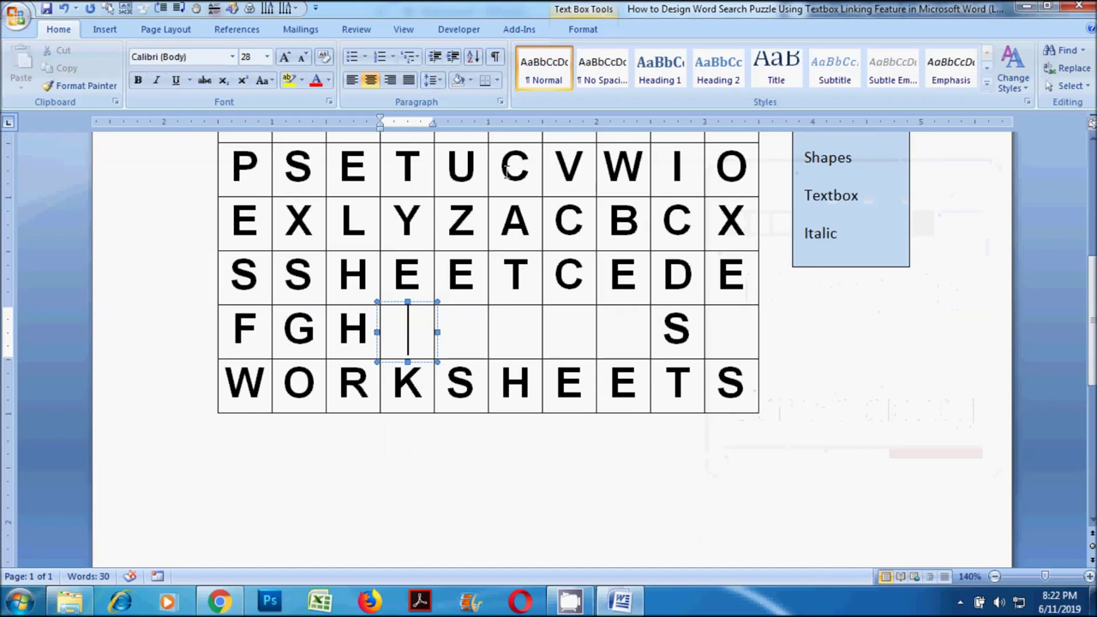
left_click(583, 29)
left_click(78, 68)
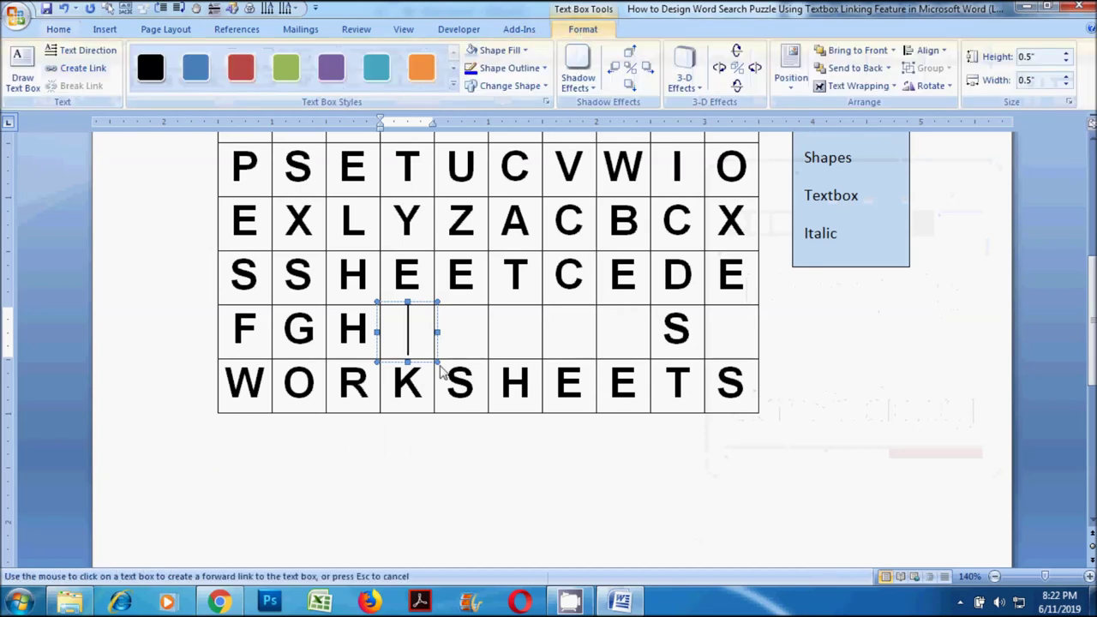
left_click(446, 335)
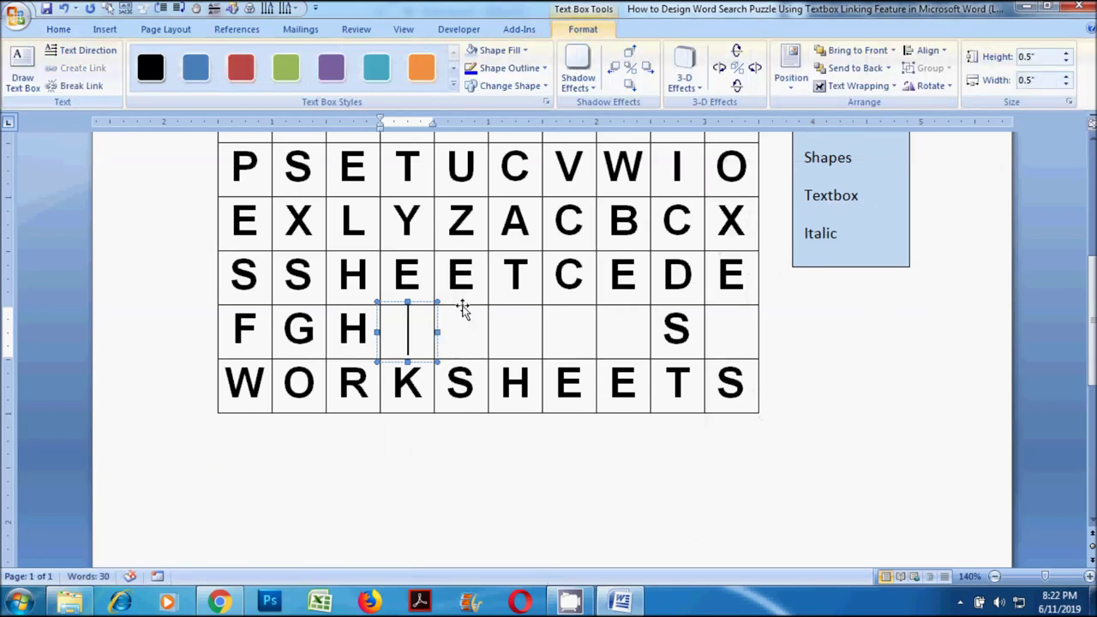
left_click(460, 305)
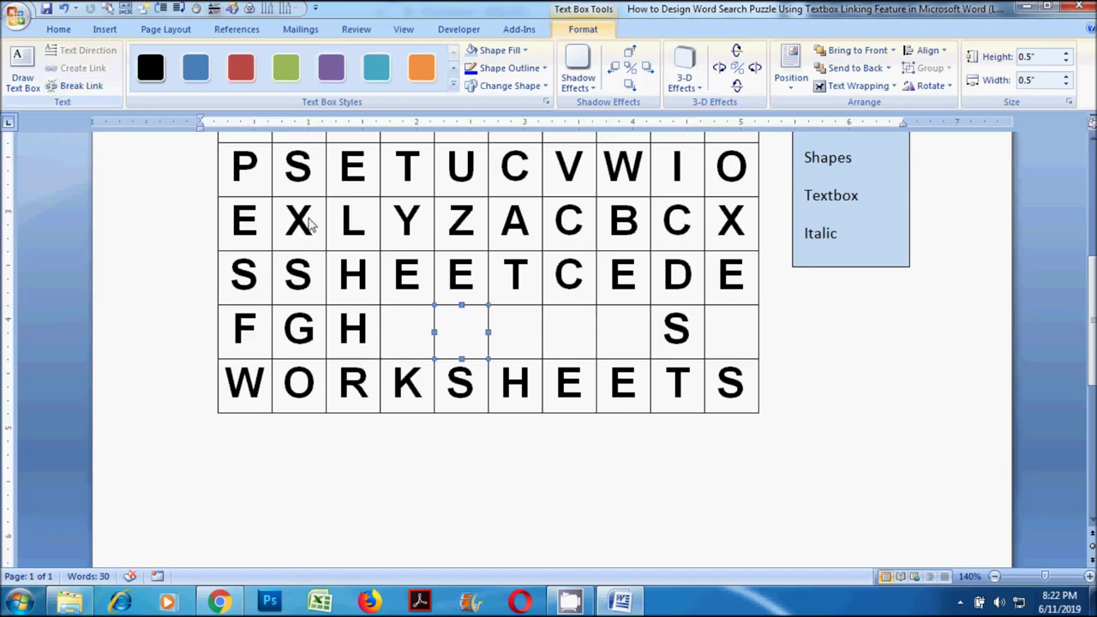
left_click(419, 331)
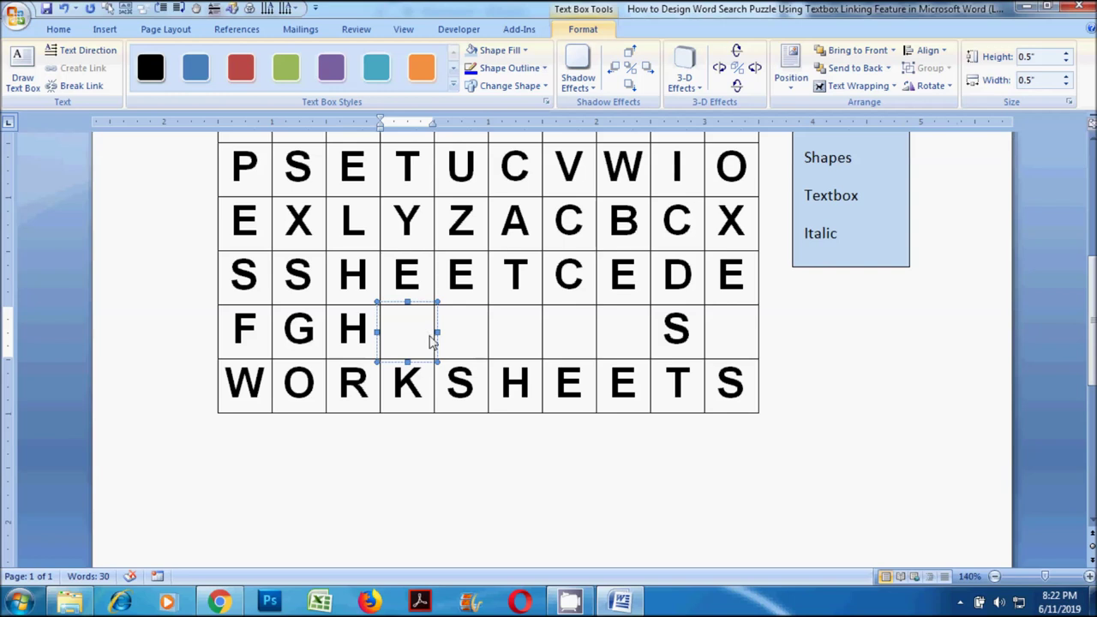
Add the letter I after H and make it bold Arial.
left_click(368, 330)
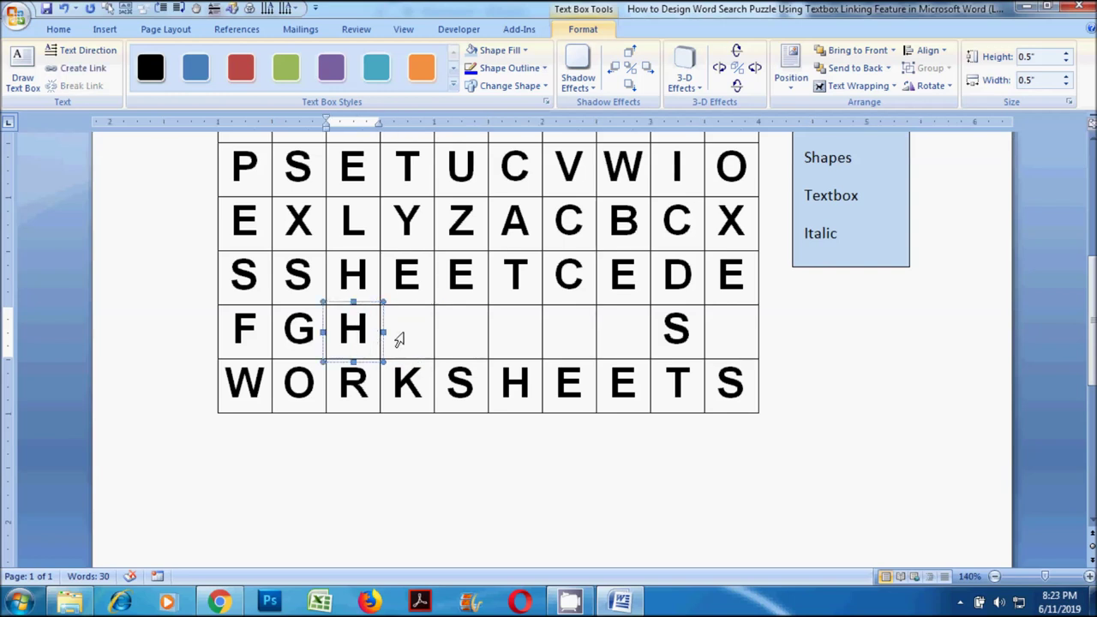
left_click(398, 340)
type("I")
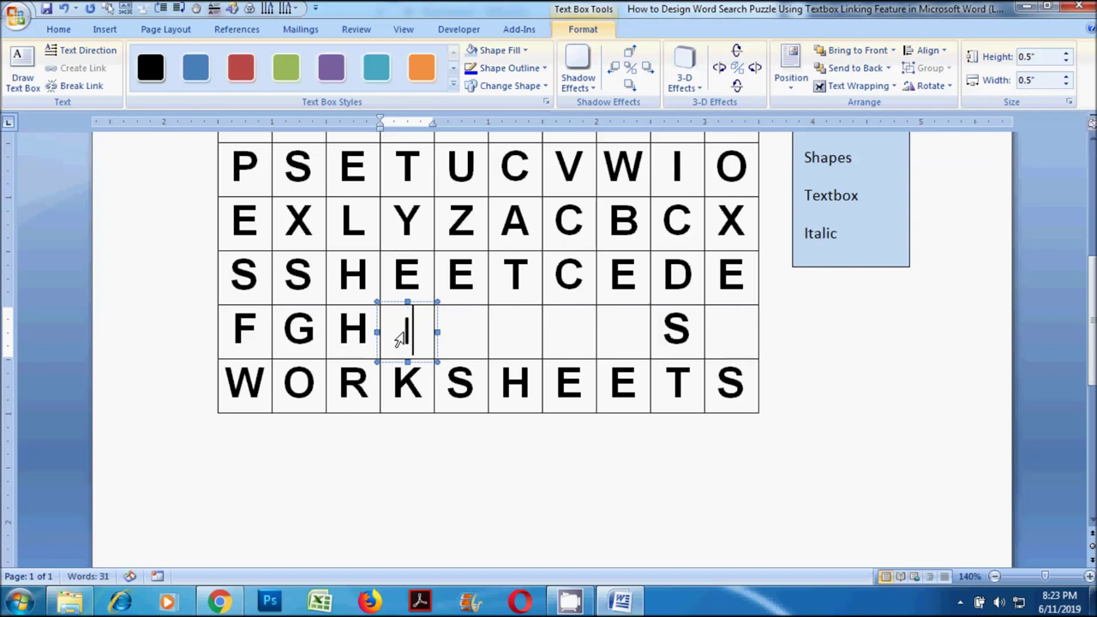
left_click_drag(433, 332, 403, 332)
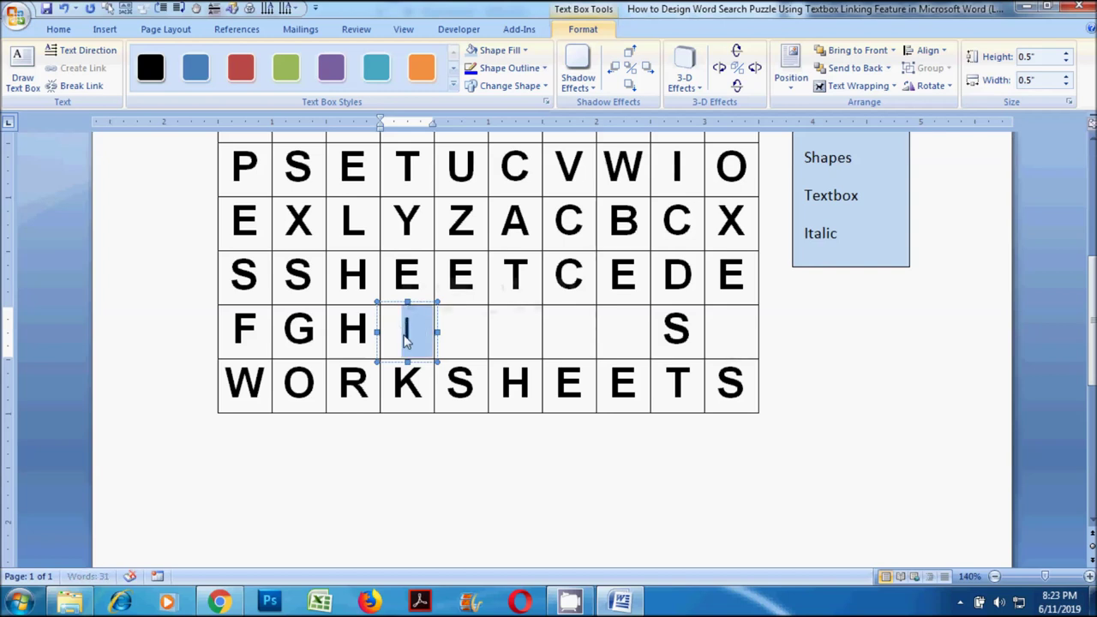
left_click(58, 29)
left_click(139, 81)
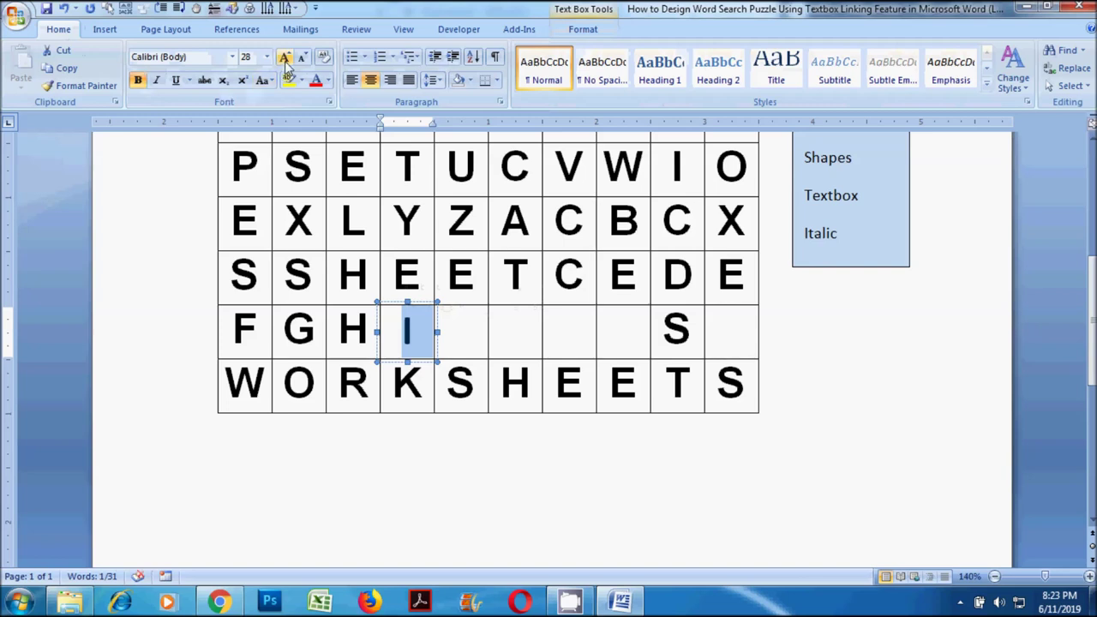
left_click(176, 57)
left_click(232, 57)
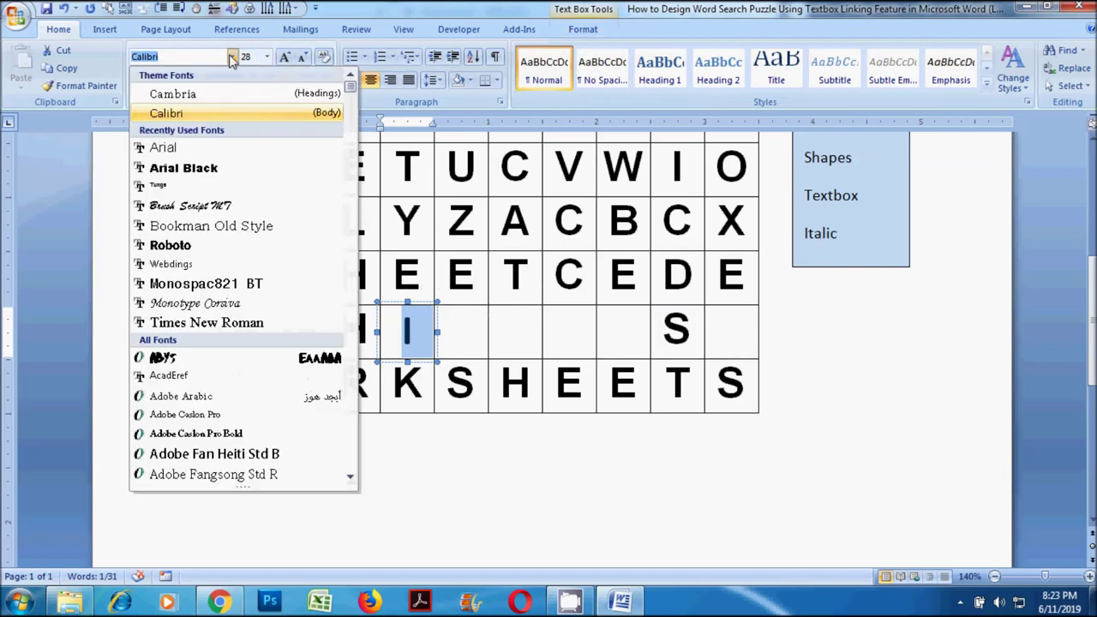
left_click(163, 149)
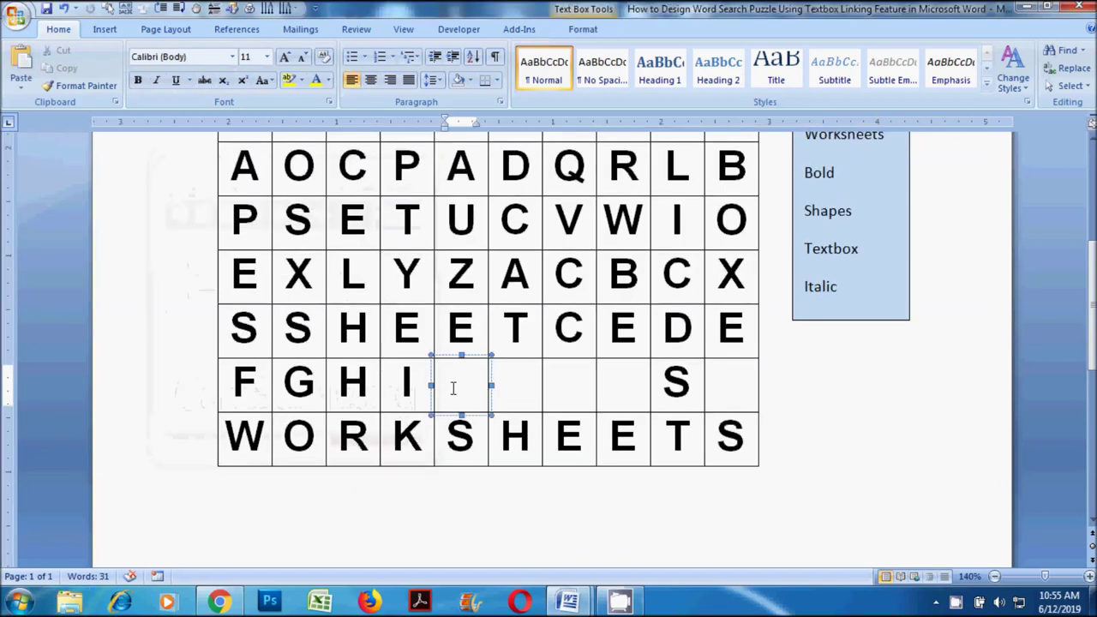
Format the empty box after I as centred, 28 pt, bold Arial.
left_click(371, 80)
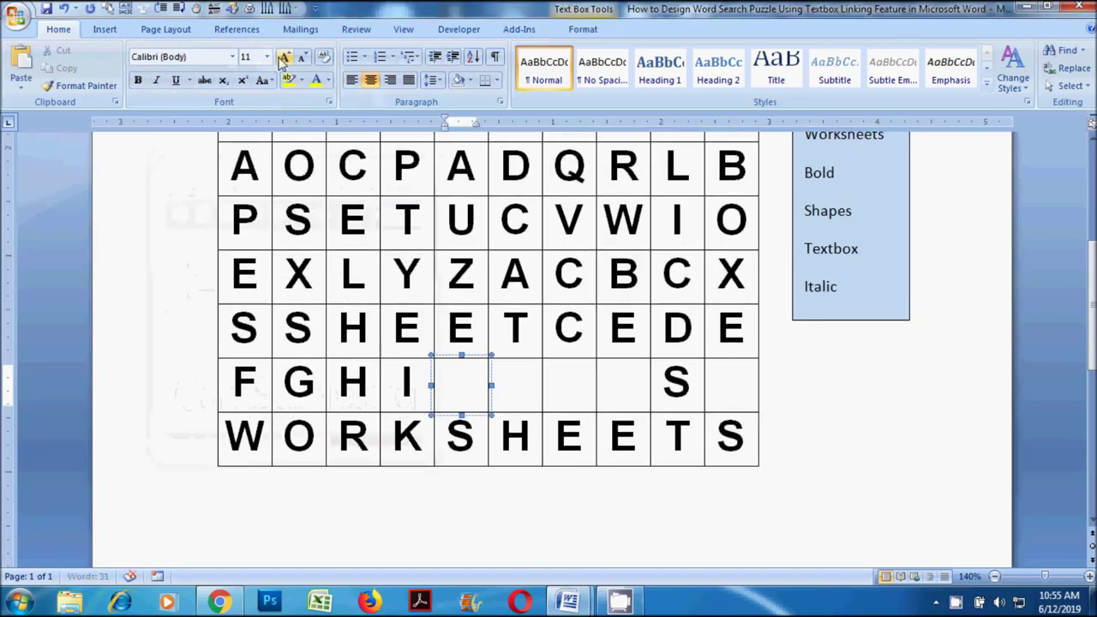
left_click(268, 56)
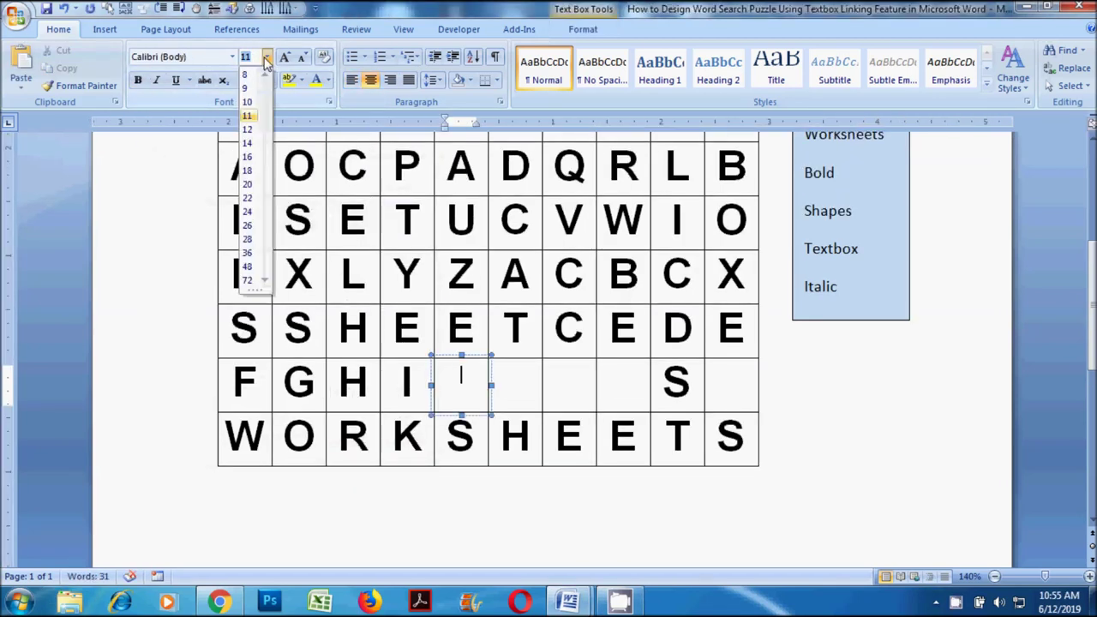
left_click(248, 239)
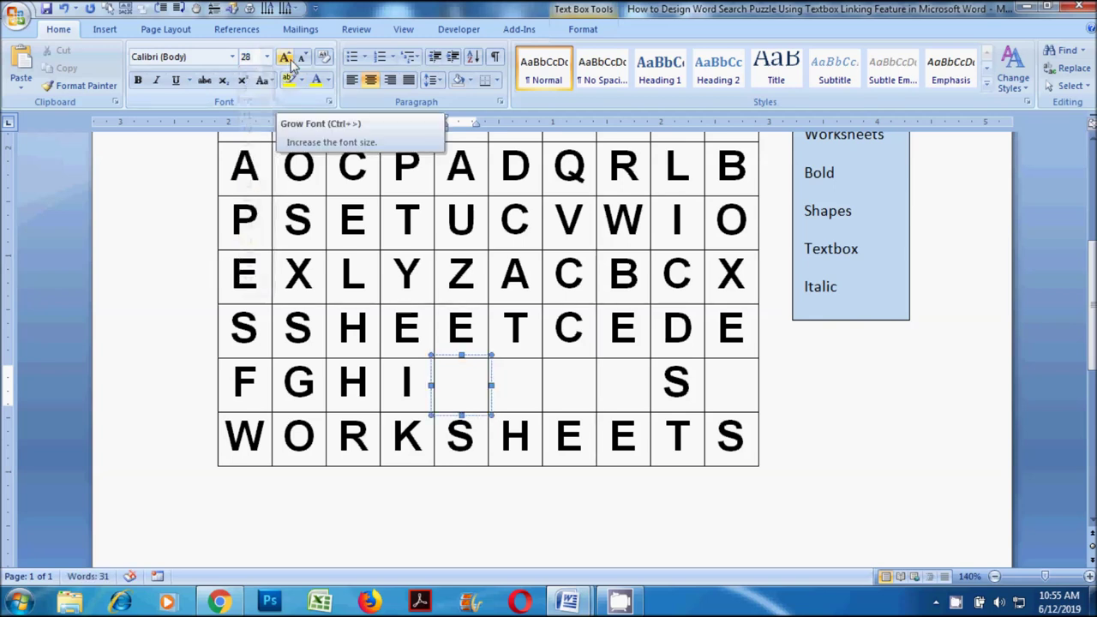
left_click(231, 58)
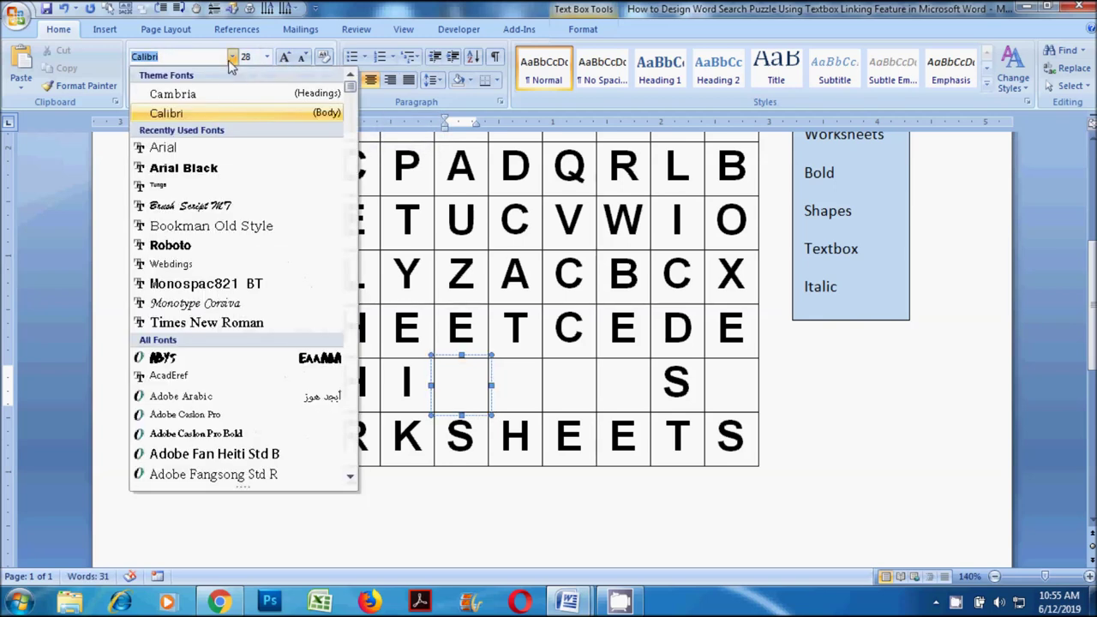
left_click(163, 147)
left_click(138, 80)
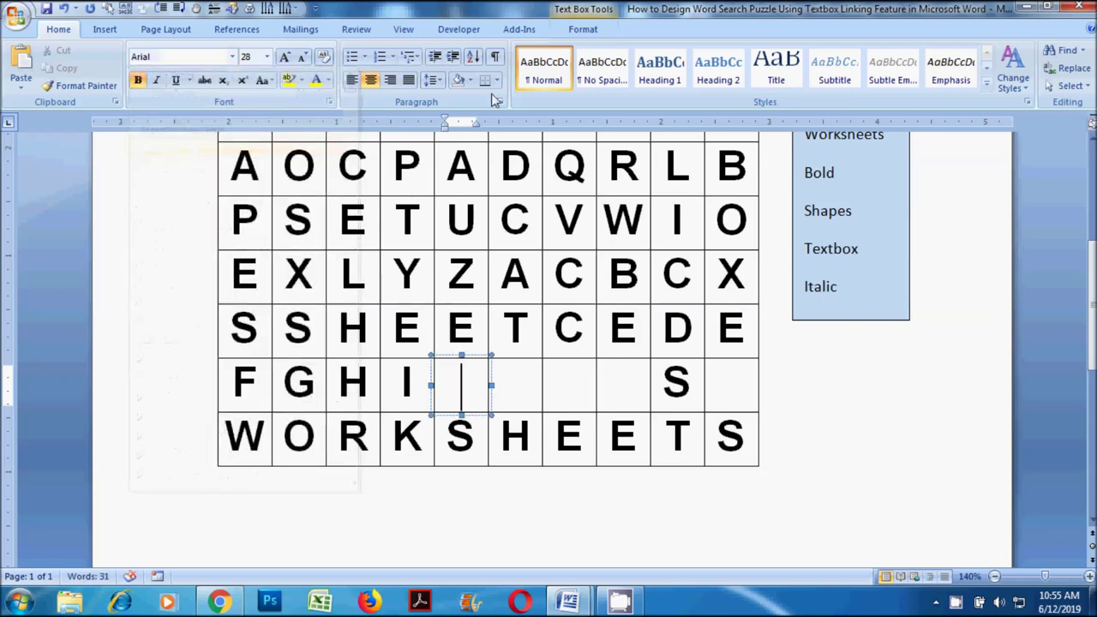
Chain the remaining empty boxes in the row and type JKLMO into them.
left_click(583, 29)
left_click(83, 68)
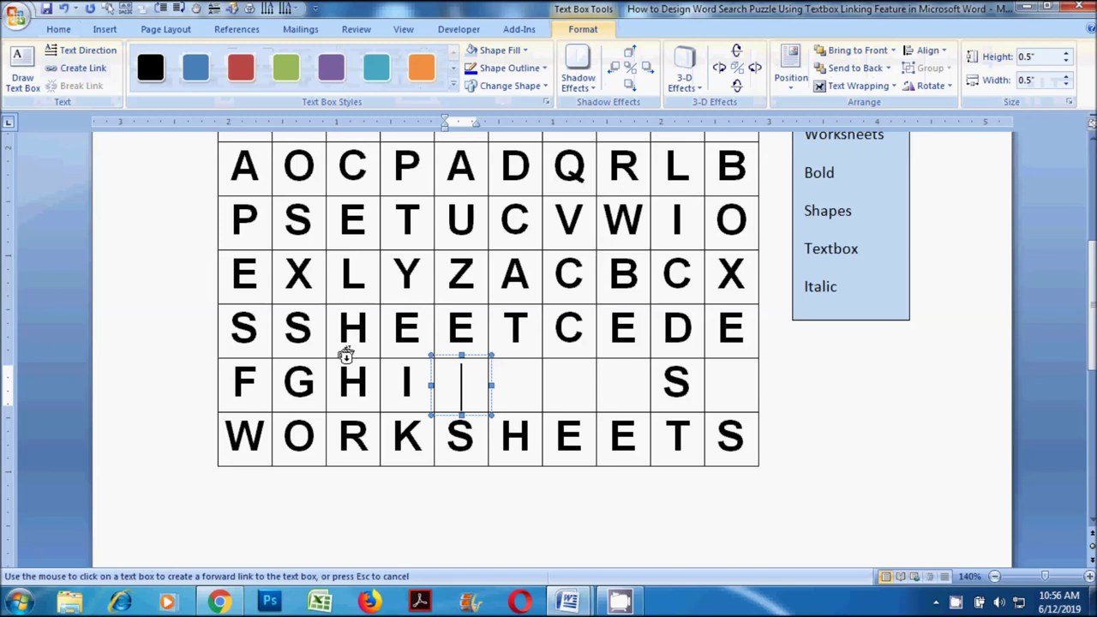
left_click(500, 389)
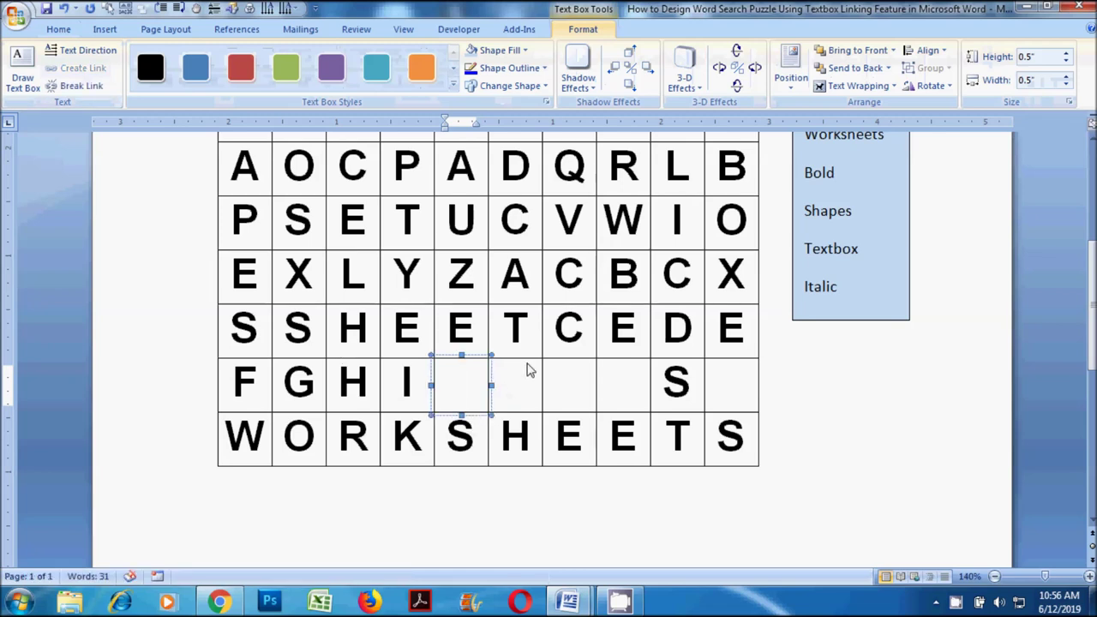
left_click(518, 364)
left_click(83, 68)
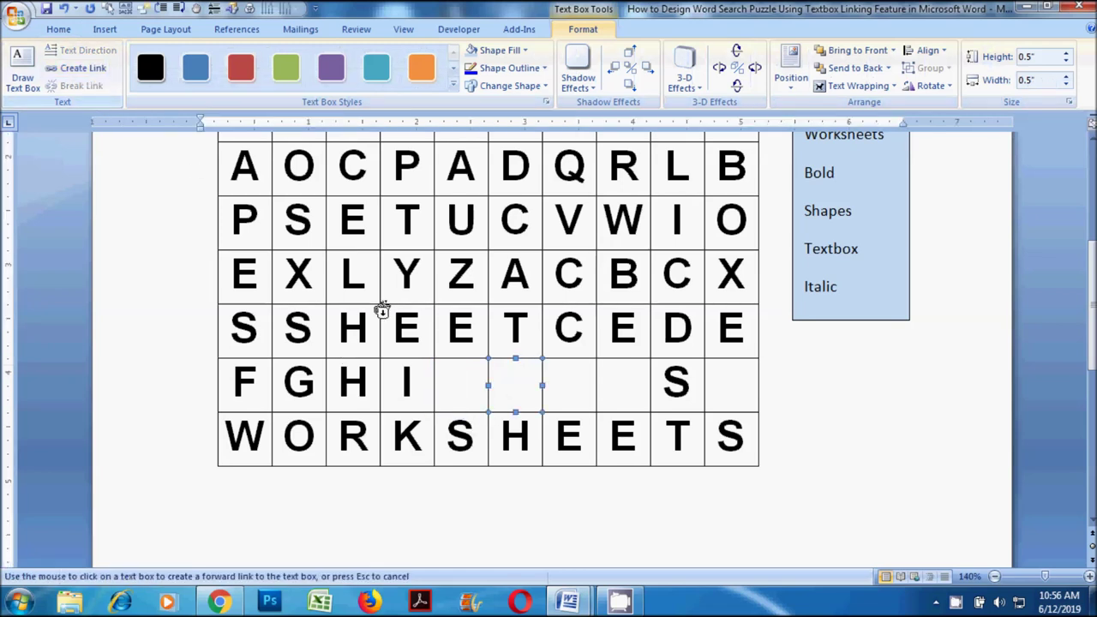
left_click(564, 384)
left_click(574, 362)
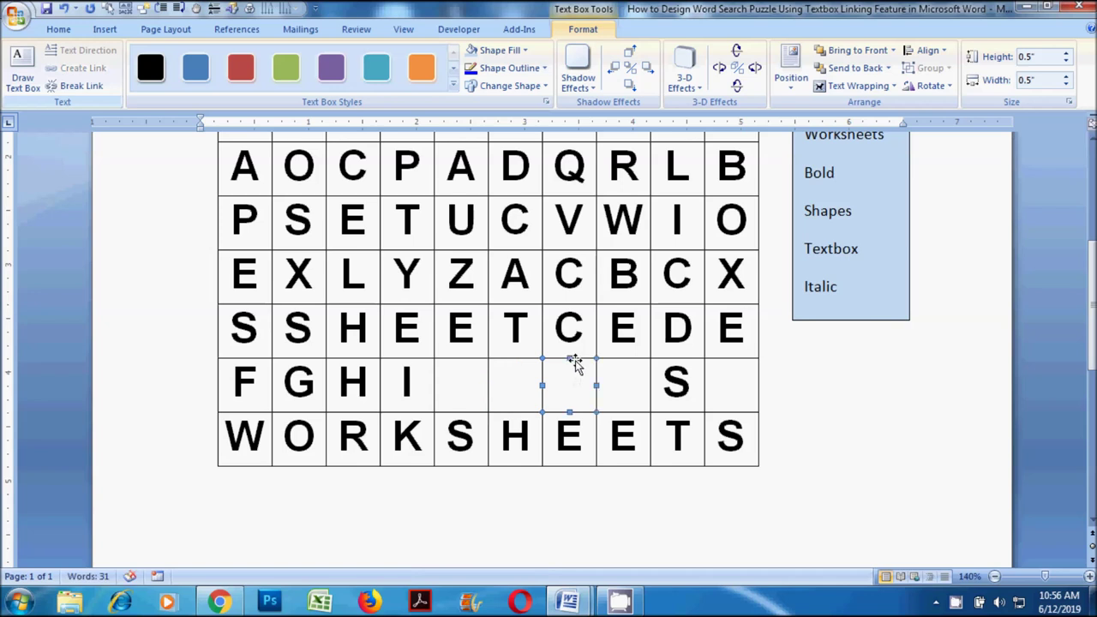
left_click(83, 68)
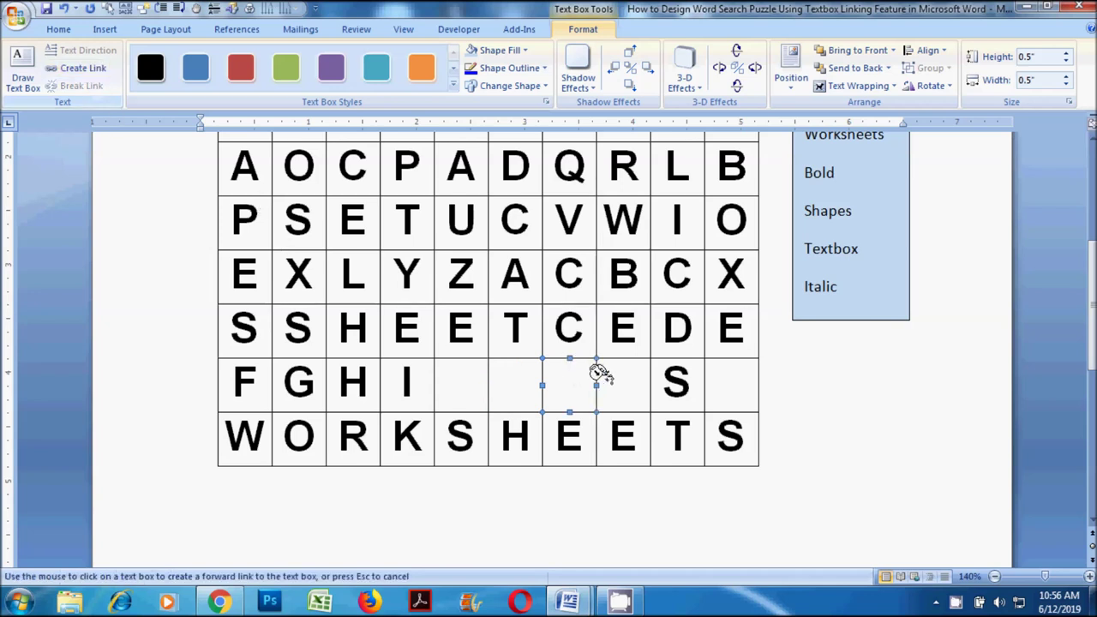
left_click(611, 377)
left_click(630, 360)
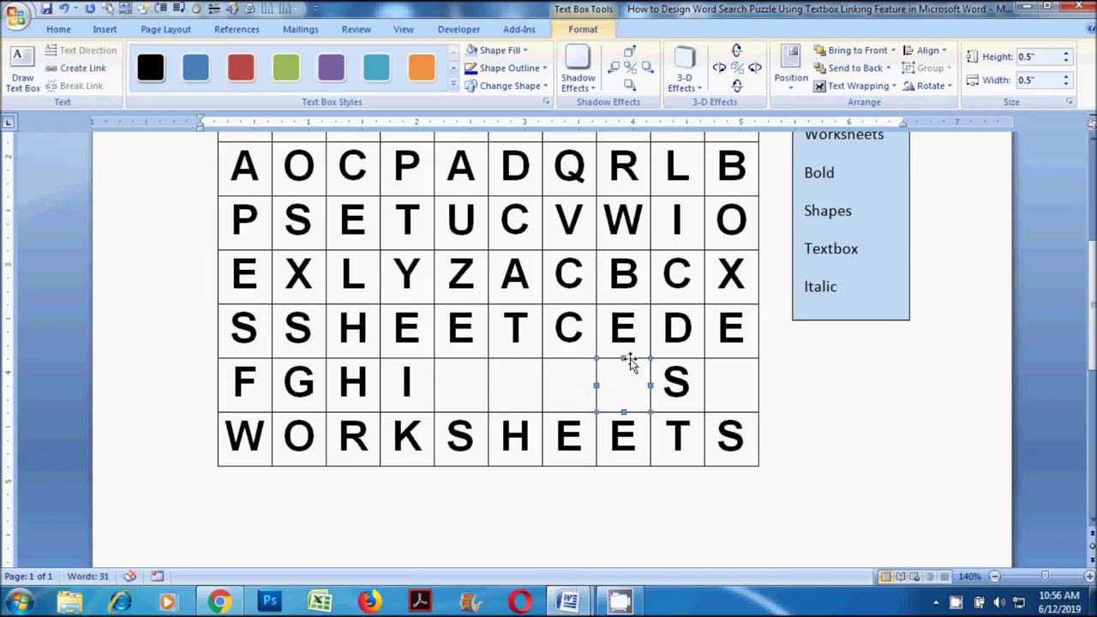
left_click(83, 68)
left_click(521, 384)
left_click(463, 384)
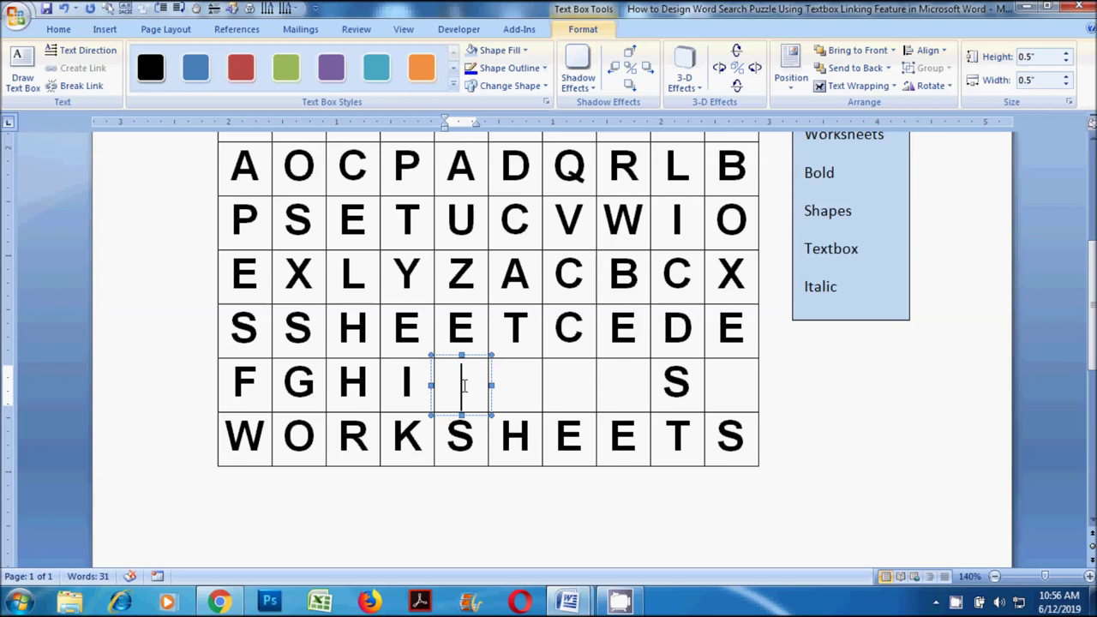
type("J")
type("K")
type("L")
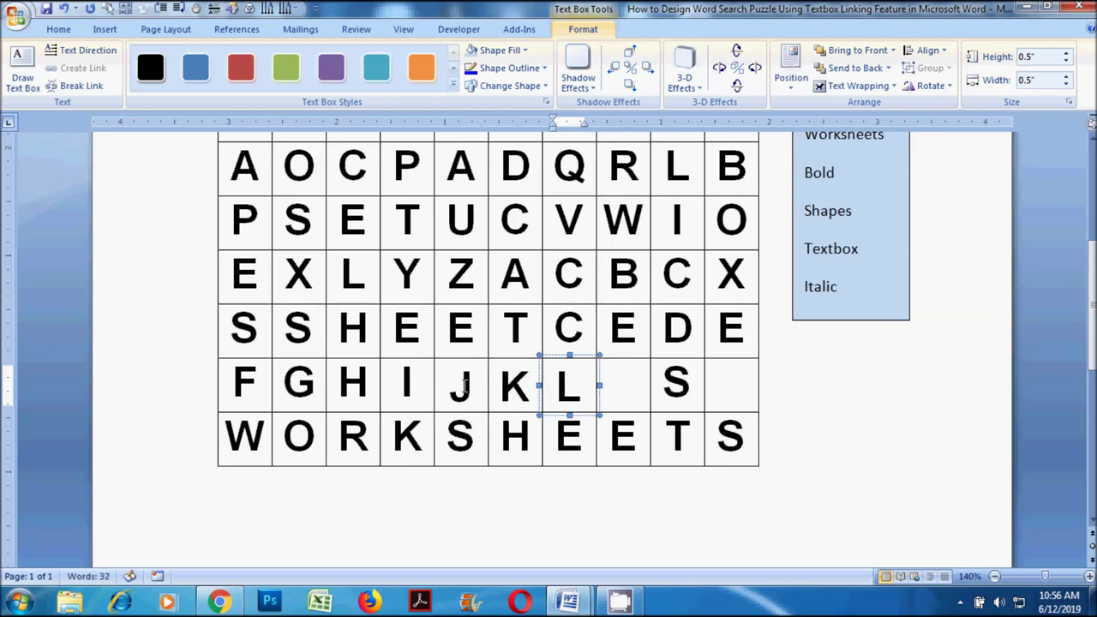
type("MS")
type("O")
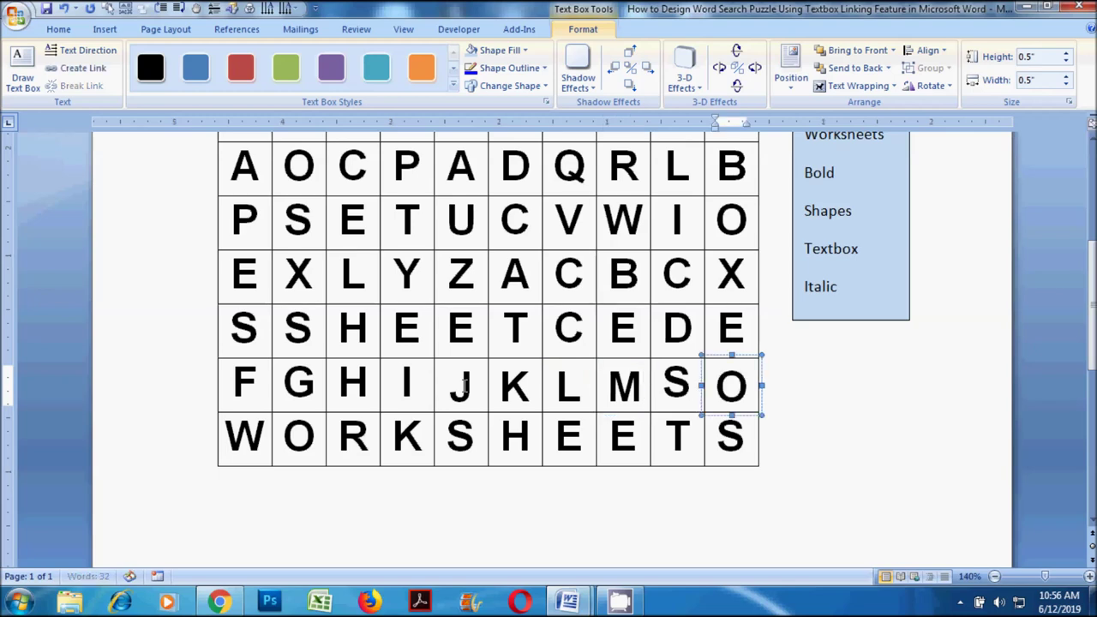
Ignore the grammar warnings flagged on the second row and the J row.
left_click(911, 429)
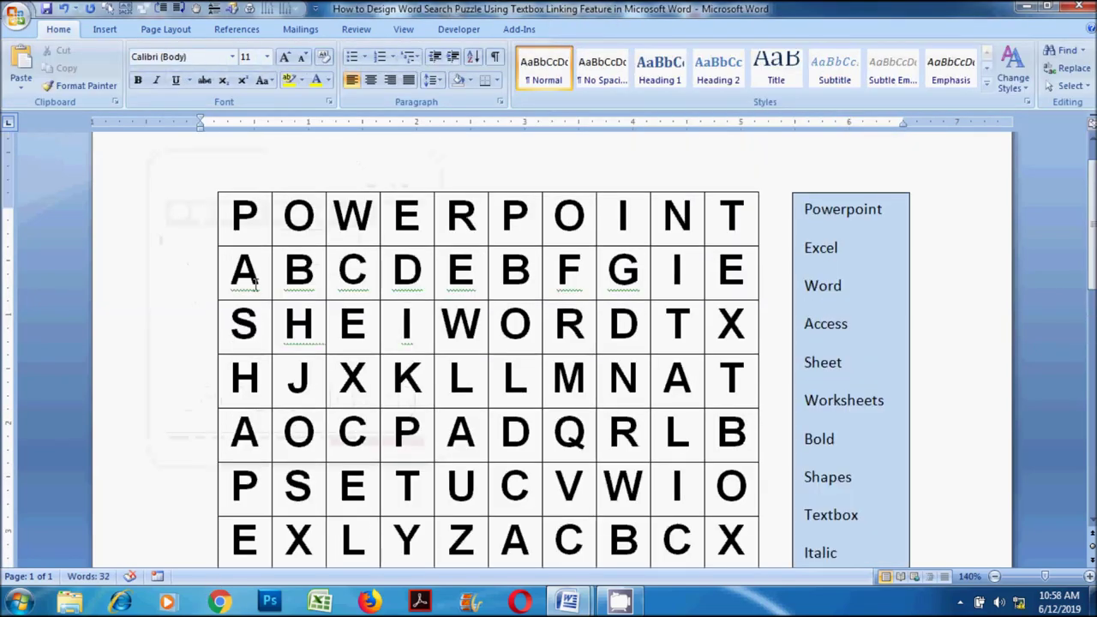
left_click(253, 285)
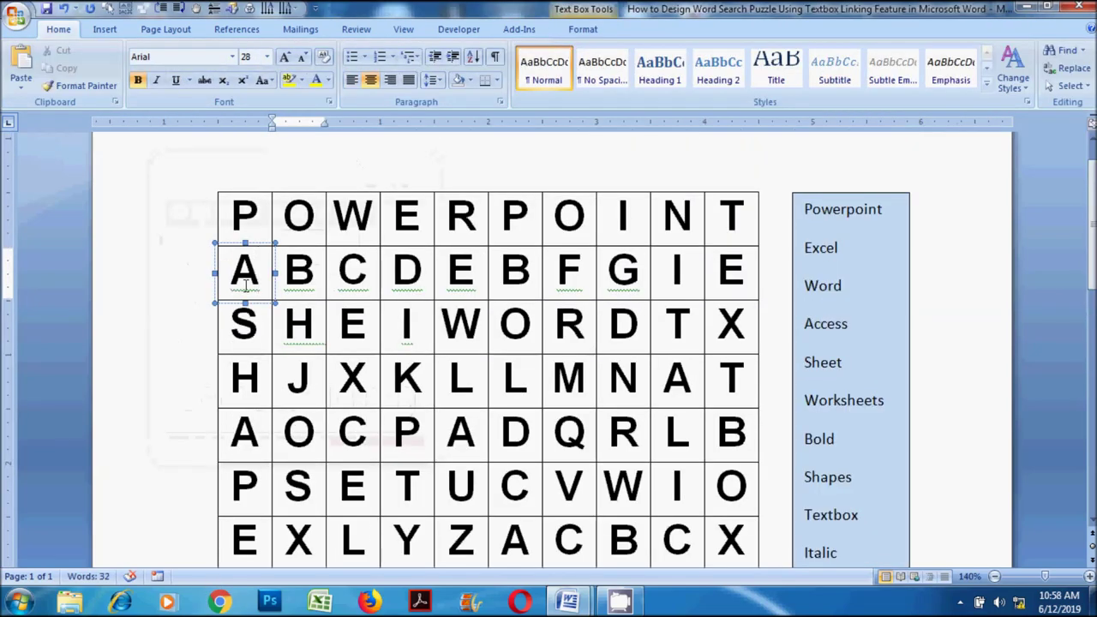
right_click(315, 352)
left_click(360, 396)
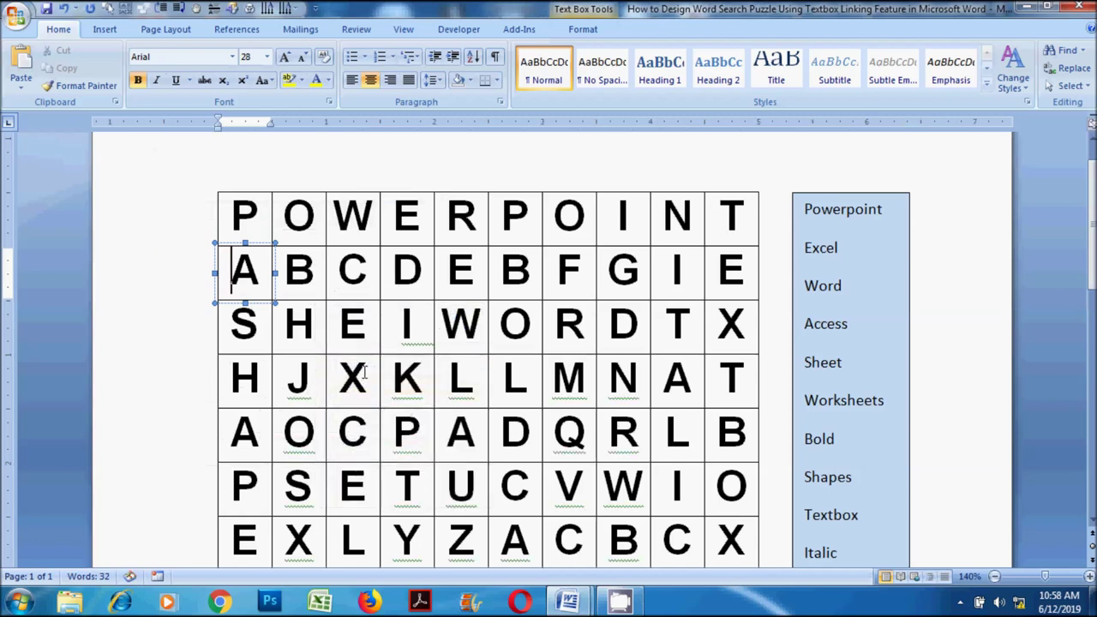
right_click(297, 394)
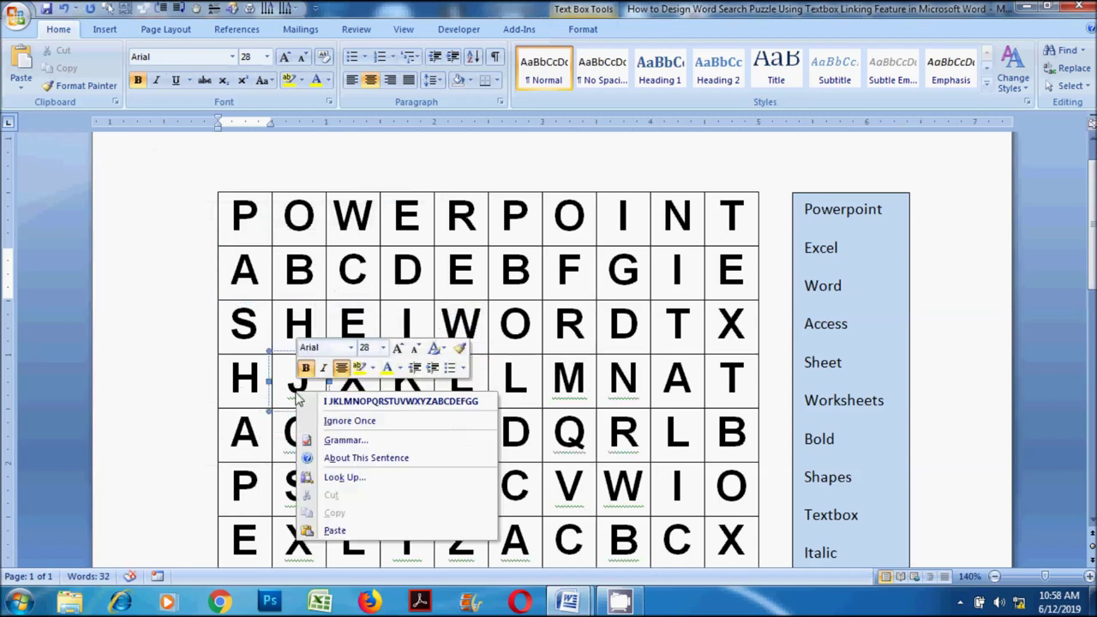
left_click(350, 420)
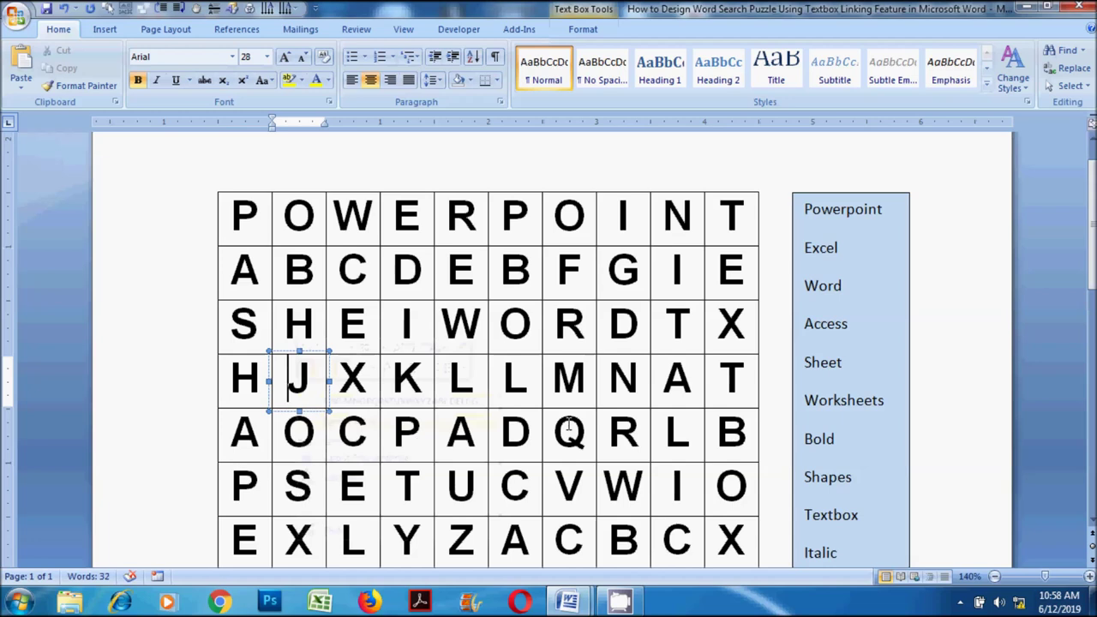
scroll(418, 444, "down", 3)
scroll(493, 436, "down", 2)
scroll(569, 424, "down", 1)
scroll(570, 426, "up", 3)
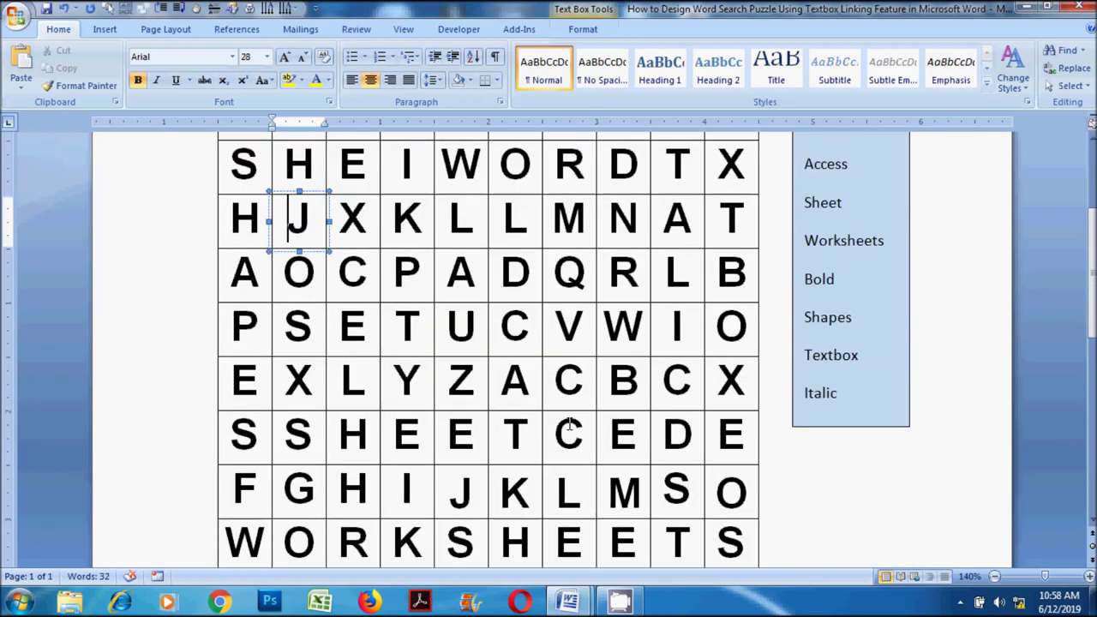
scroll(570, 426, "up", 3)
left_click(949, 365)
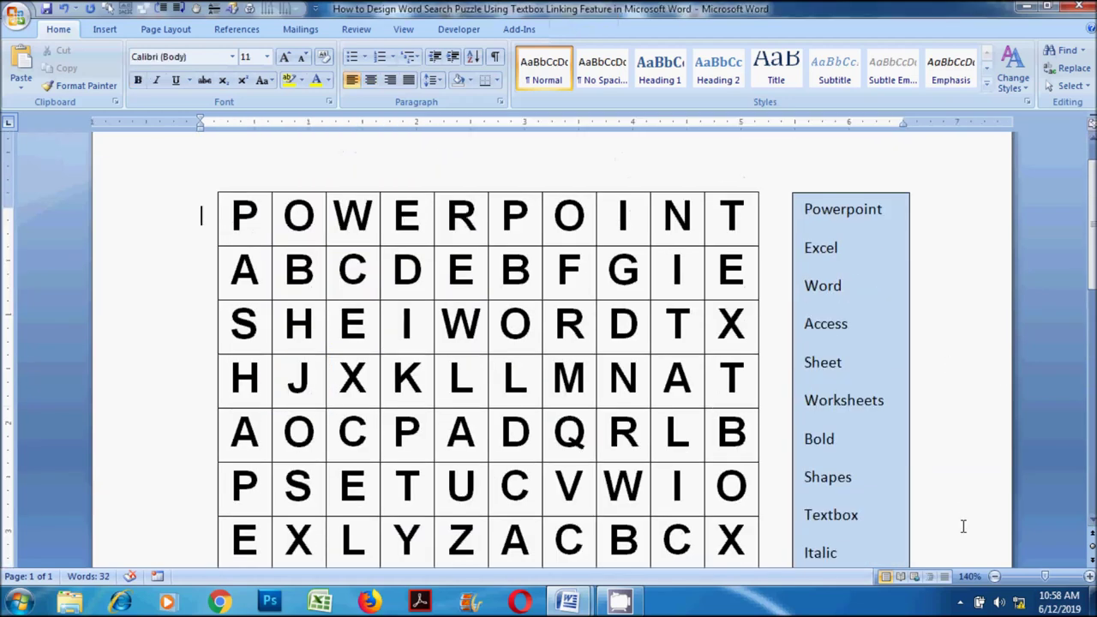
Zoom out to 70% to show the whole puzzle.
left_click(994, 576)
left_click(994, 576)
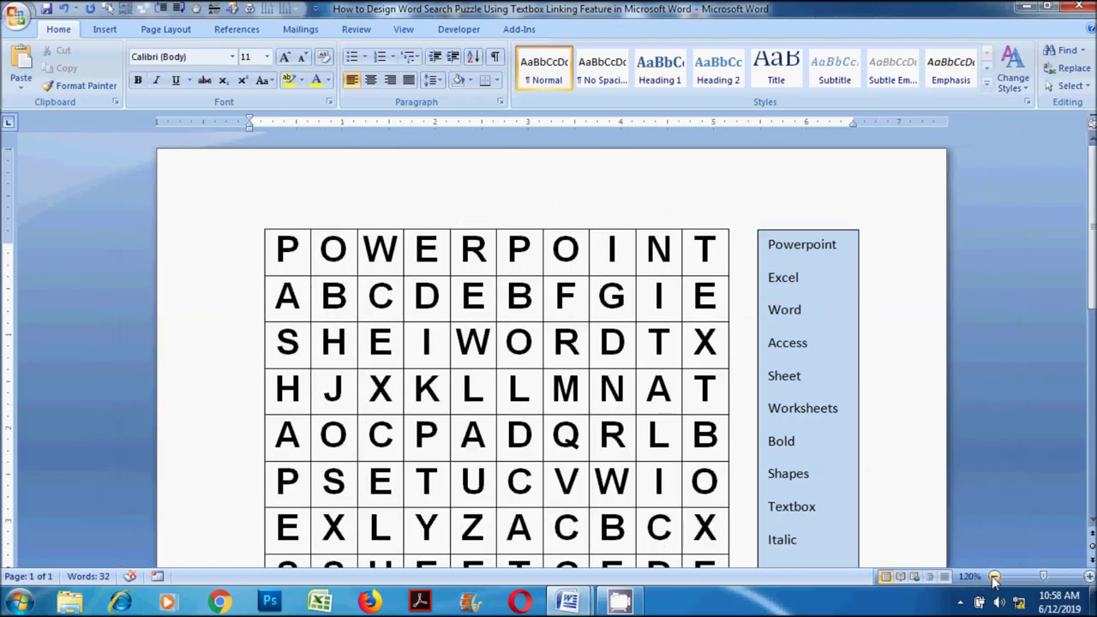
left_click(995, 576)
left_click(994, 576)
left_click(994, 576)
left_click(994, 576)
left_click(994, 576)
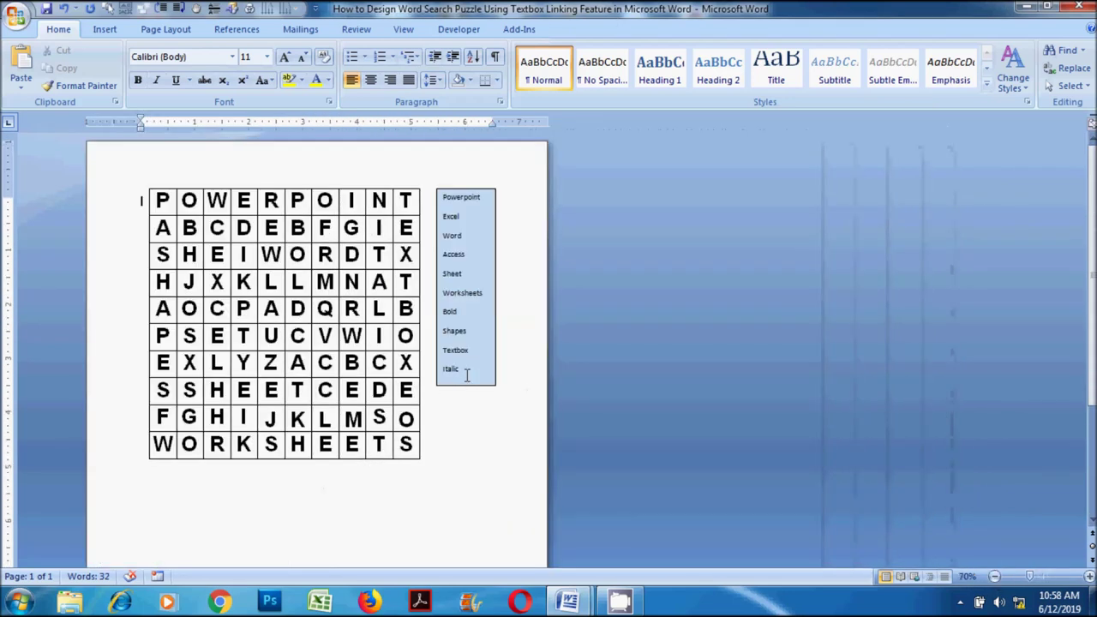
Switch to Select Objects mode and marquee-select the letter boxes of the grid.
left_click(1070, 86)
left_click(963, 122)
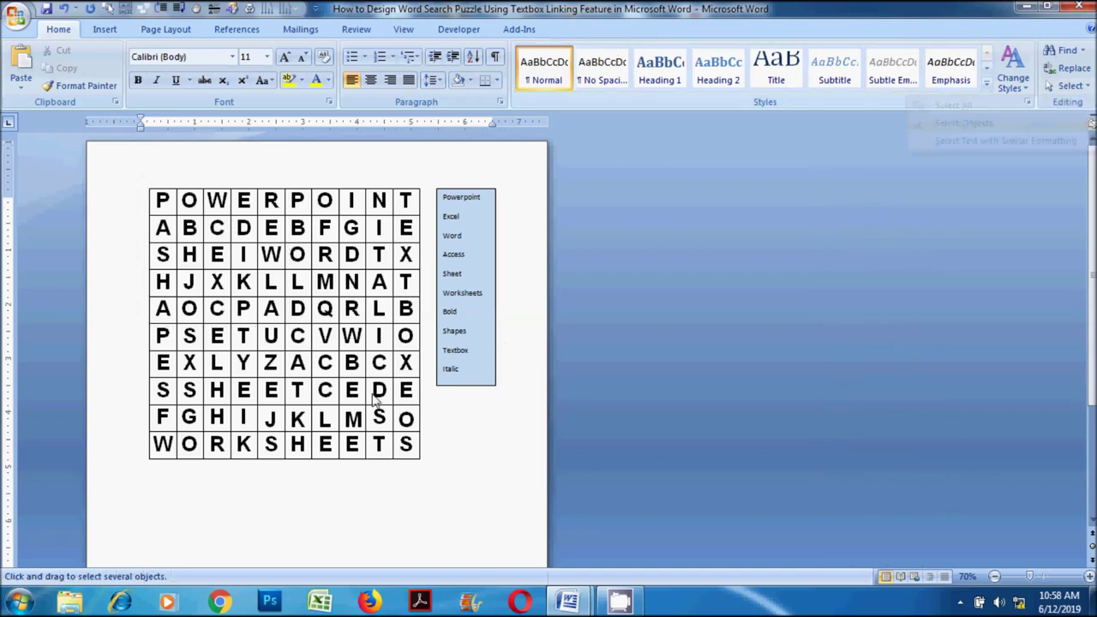
mouse_move(422, 476)
left_mouse_down()
mouse_move(435, 481)
mouse_move(374, 472)
left_mouse_up()
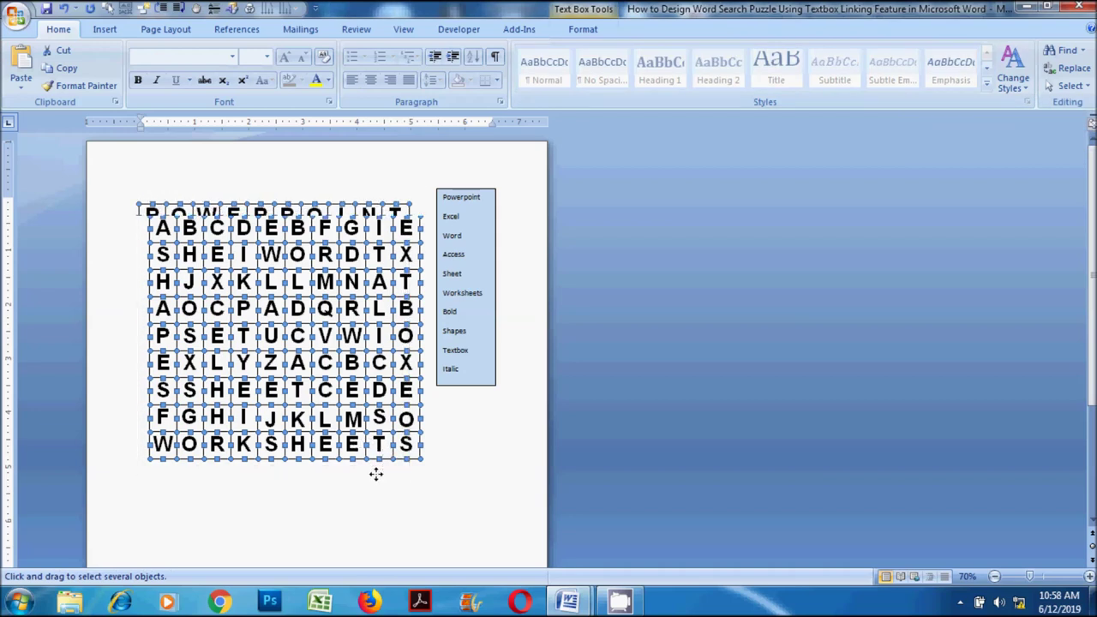
Move the word-list box down beside the grid, widen it and stretch it taller.
left_click(469, 385)
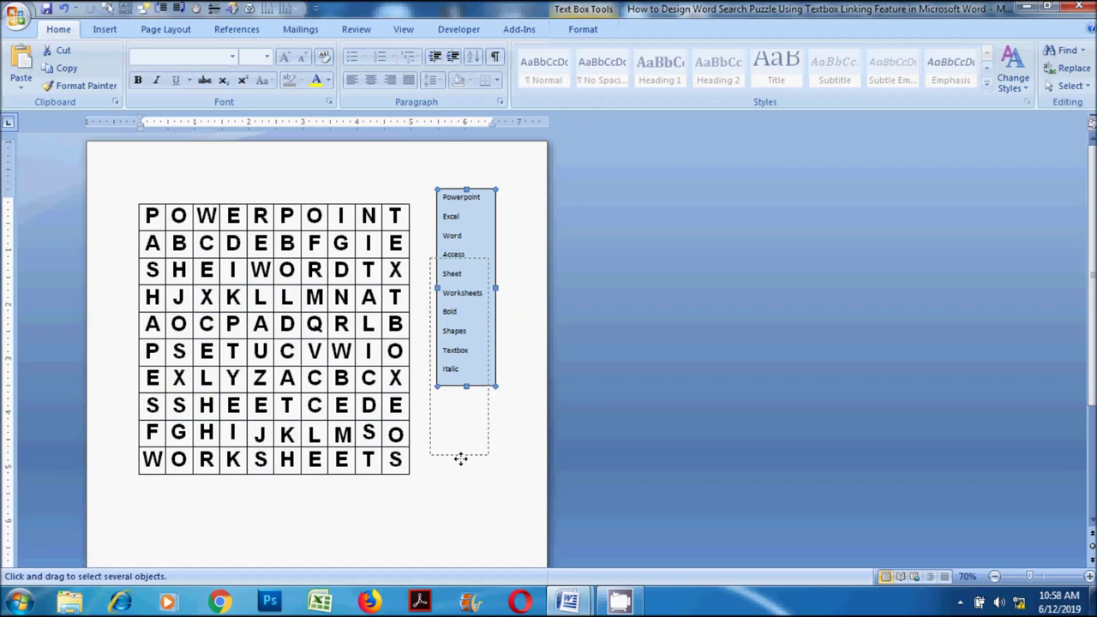
left_click_drag(463, 438, 466, 460)
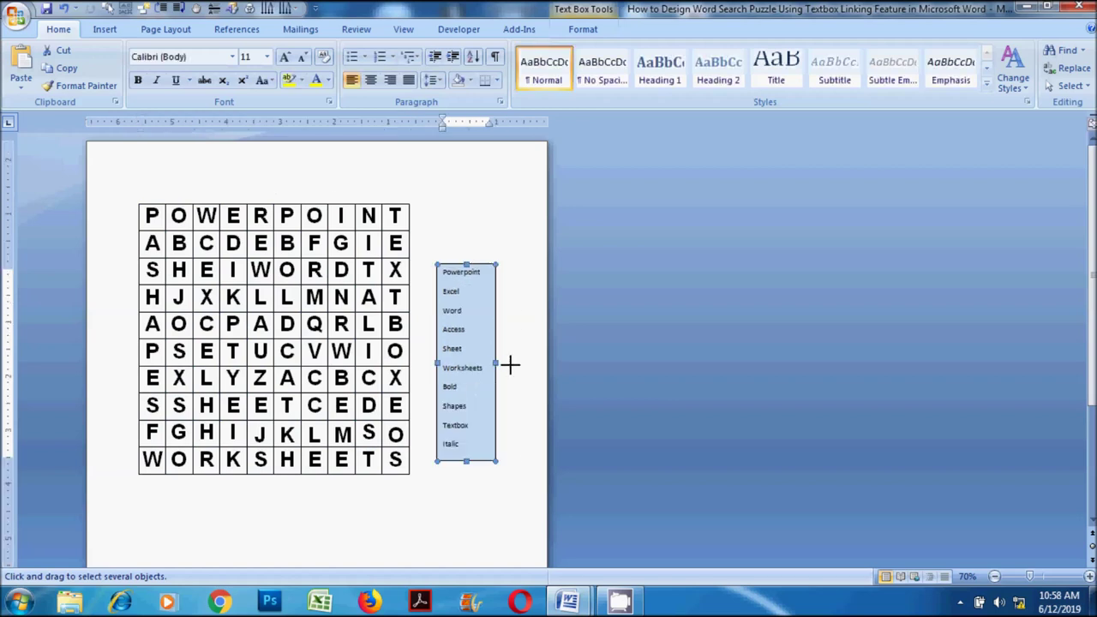
left_click_drag(510, 365, 524, 363)
left_click_drag(480, 265, 481, 204)
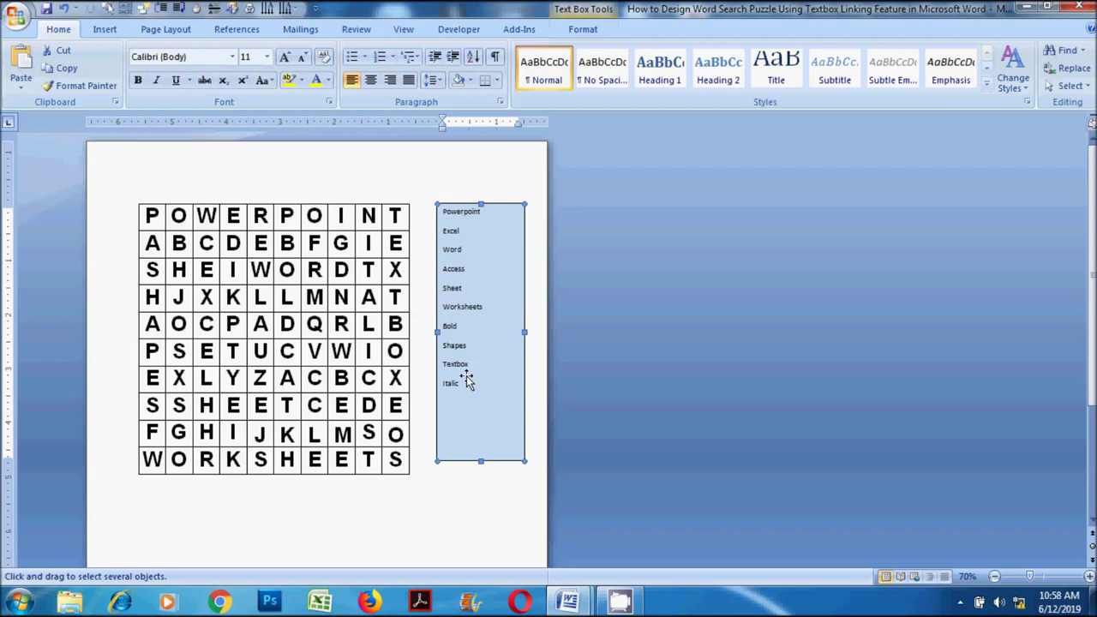
left_click(286, 58)
Make the word list bold at 16 pt and move its box slightly lower.
left_click(285, 58)
left_click(286, 57)
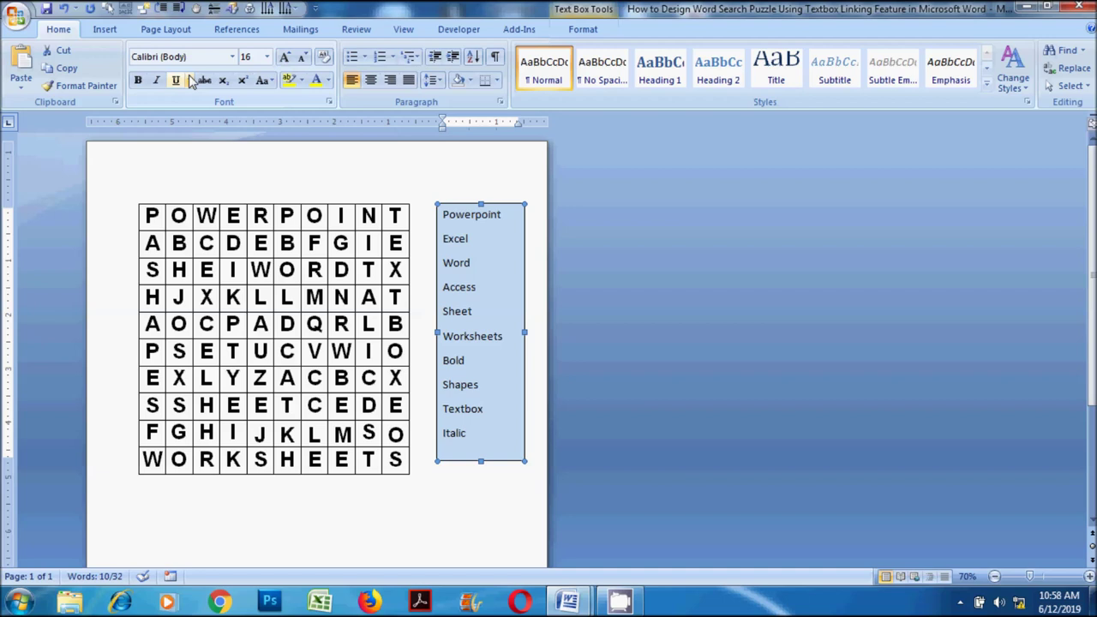
left_click(138, 79)
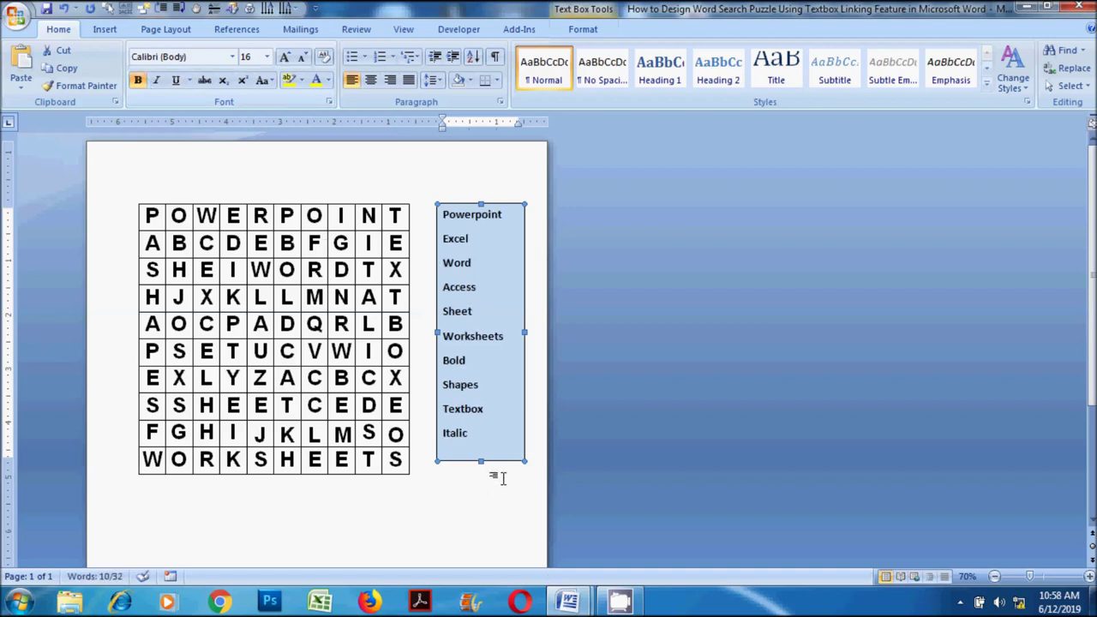
left_click_drag(504, 463, 502, 474)
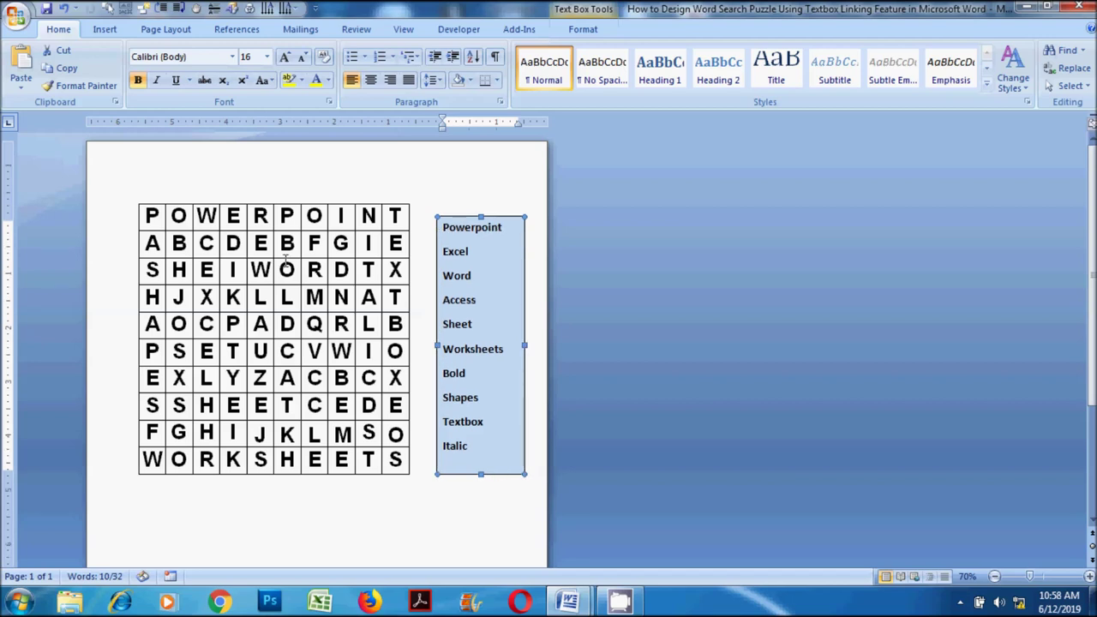
Select all the letter boxes of the grid and shift the grid slightly left.
left_click(1070, 86)
left_click(952, 120)
left_click(165, 205)
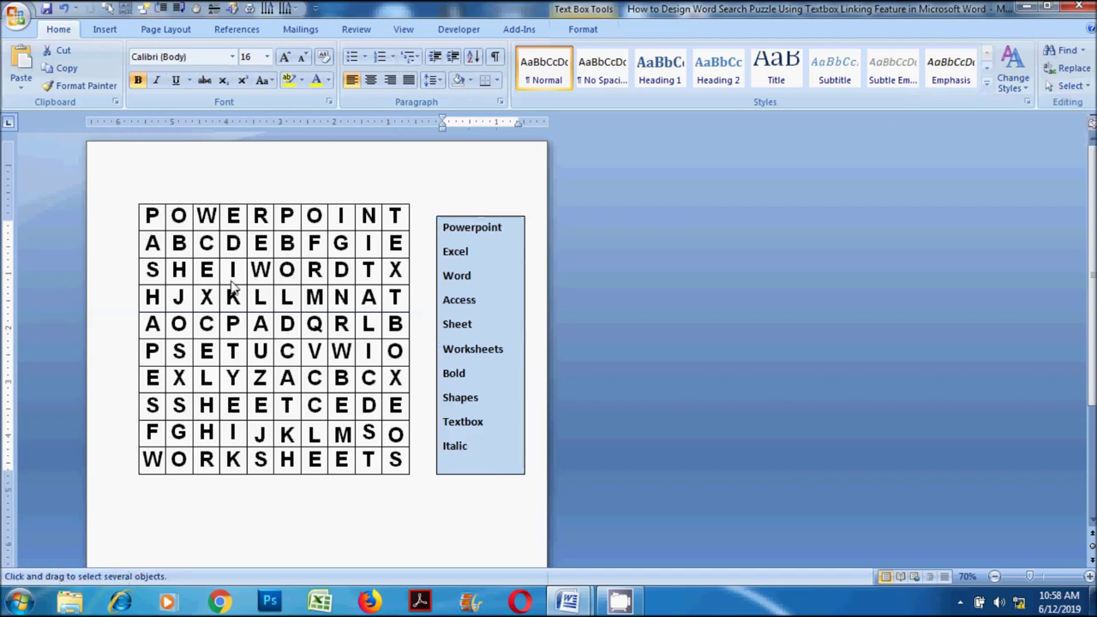
left_click_drag(367, 459, 420, 496)
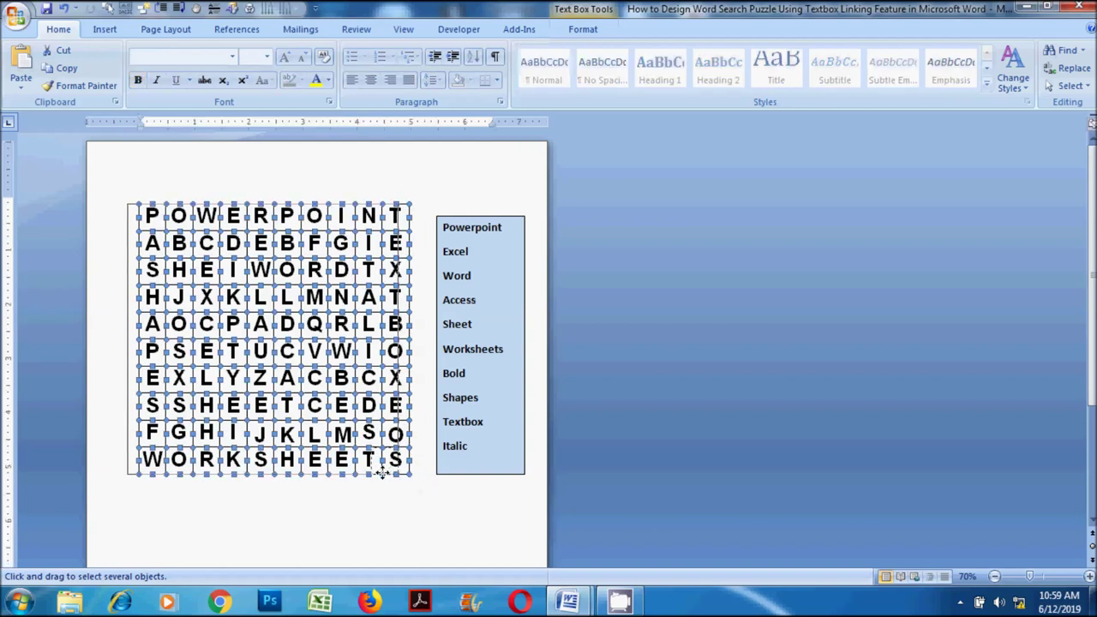
left_click_drag(384, 473, 372, 477)
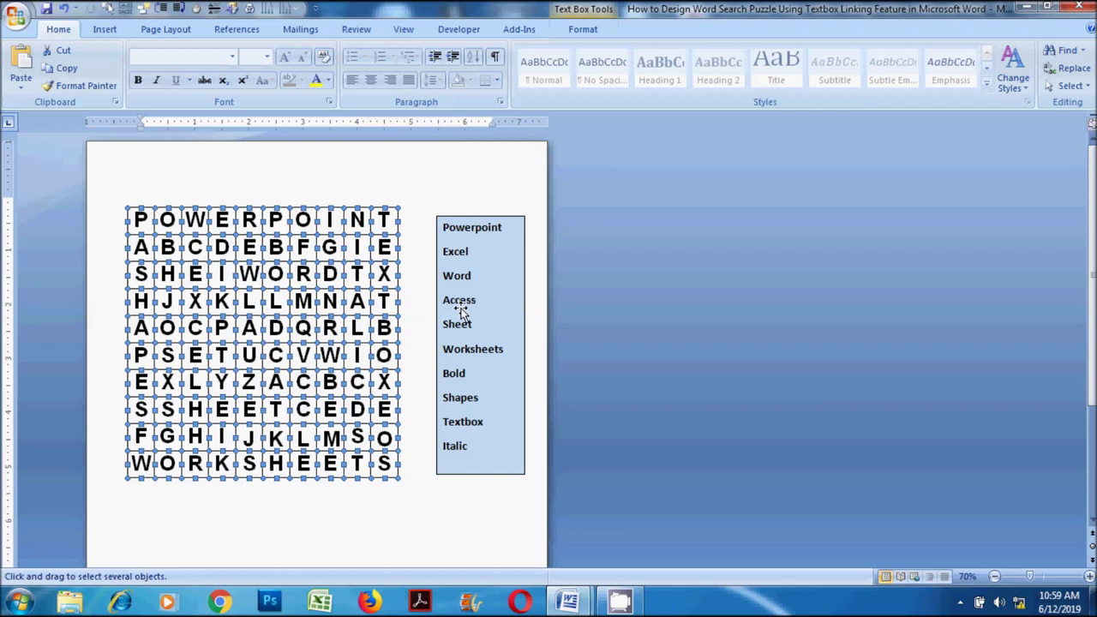
Nudge the word-list box up so its top lines up with the grid's top.
left_click(538, 207)
left_click(465, 212)
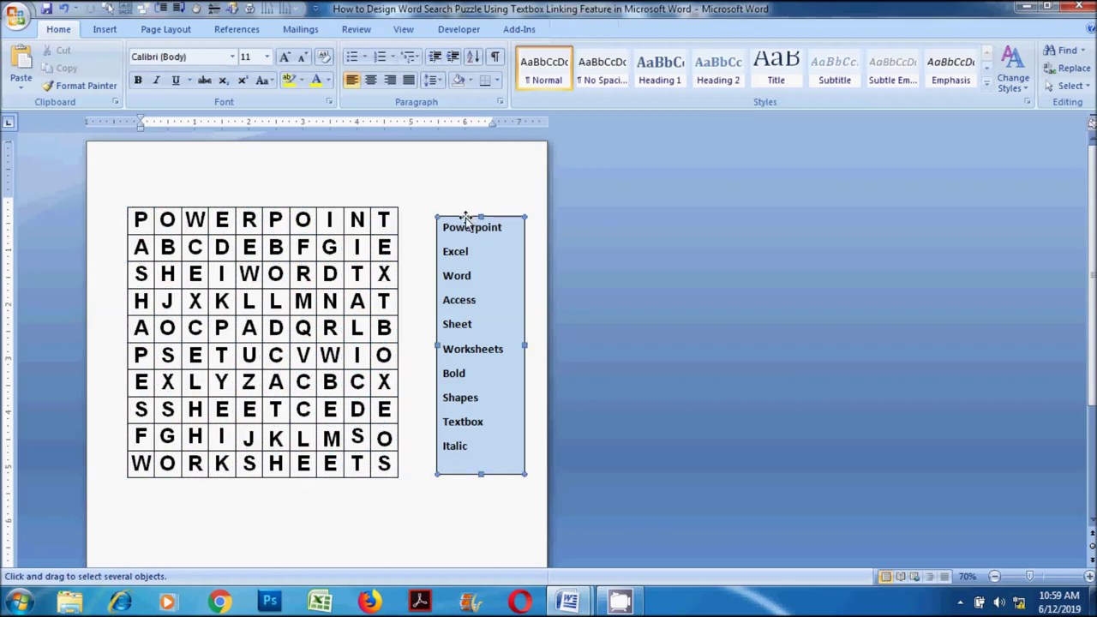
left_click_drag(464, 210, 463, 204)
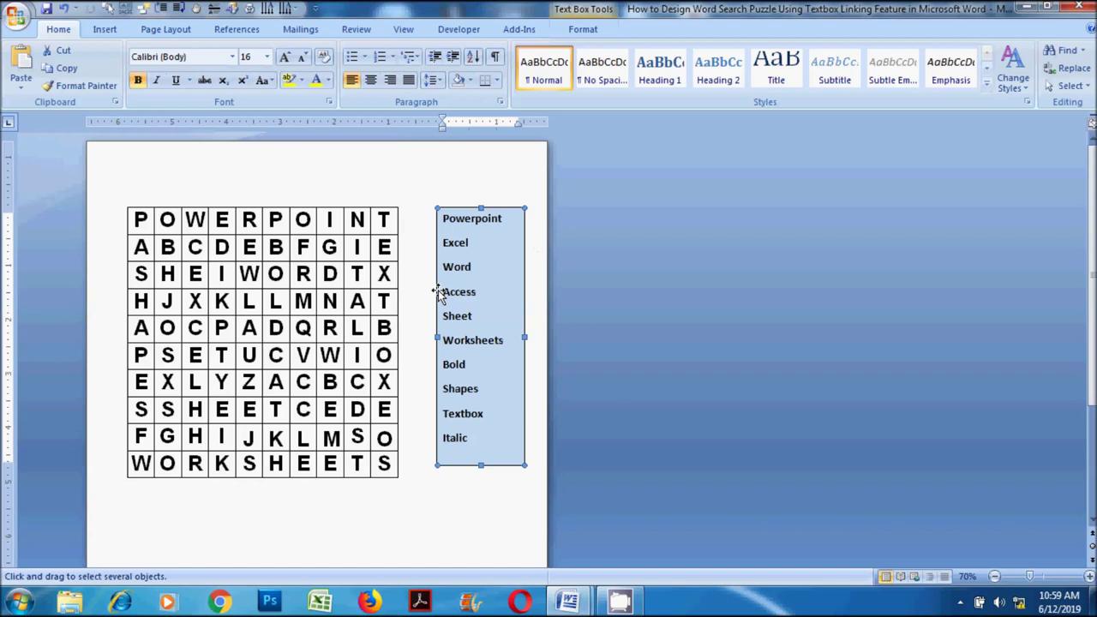
key("Return")
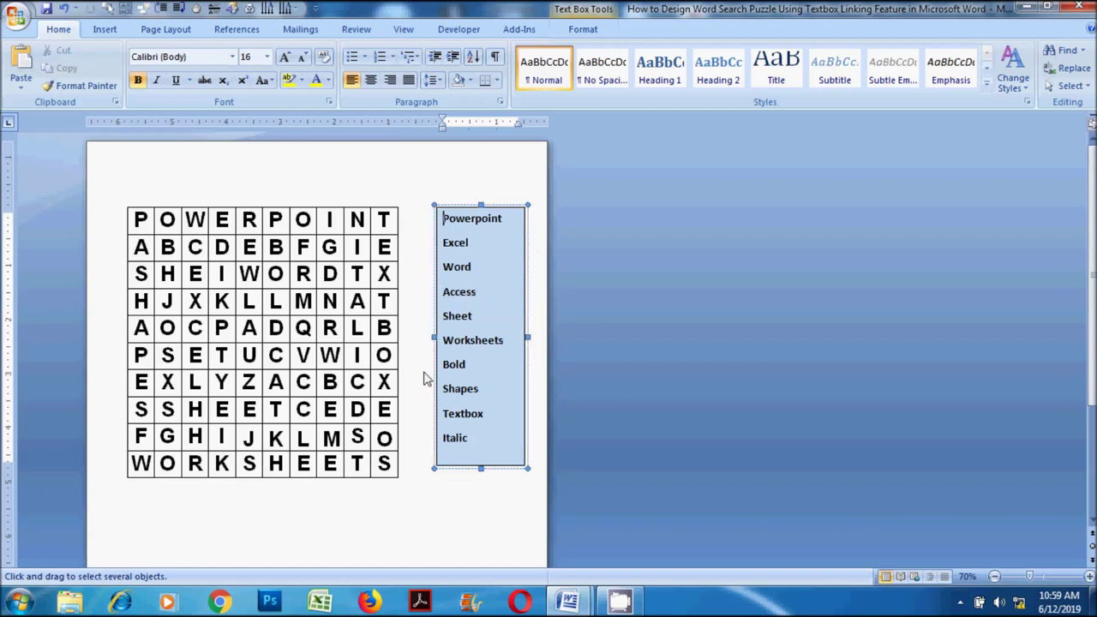
left_click(391, 543)
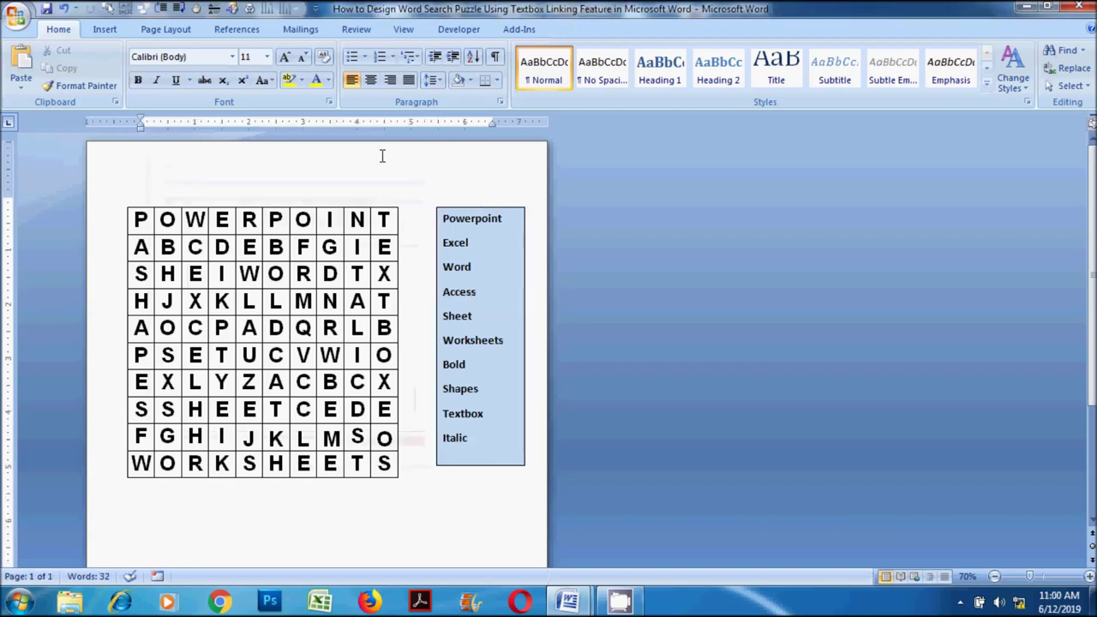
left_click(1070, 85)
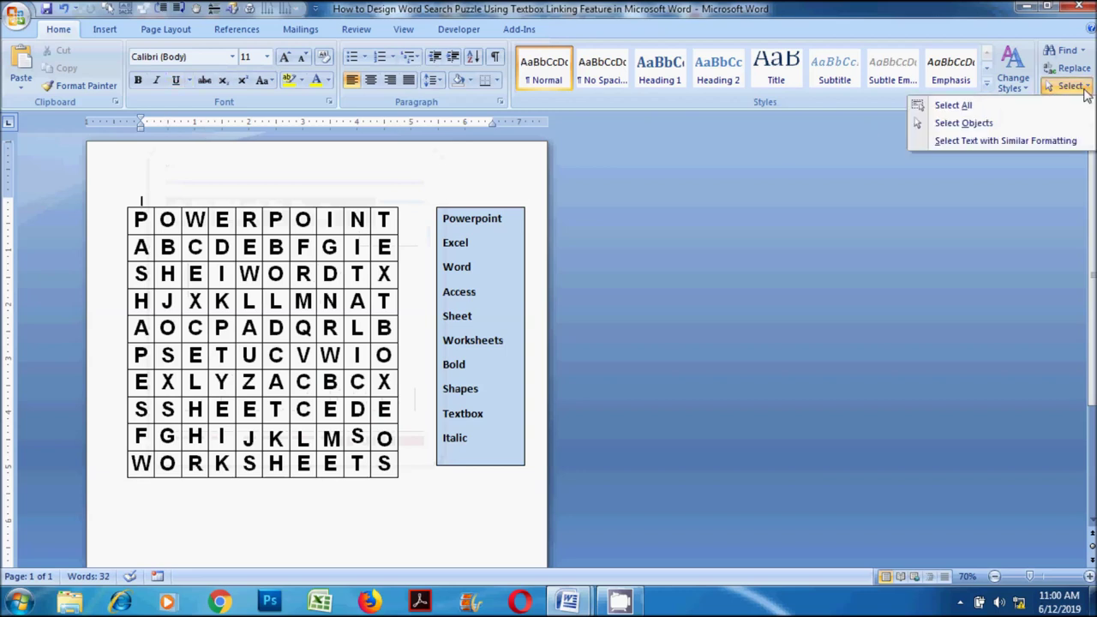
left_click(943, 128)
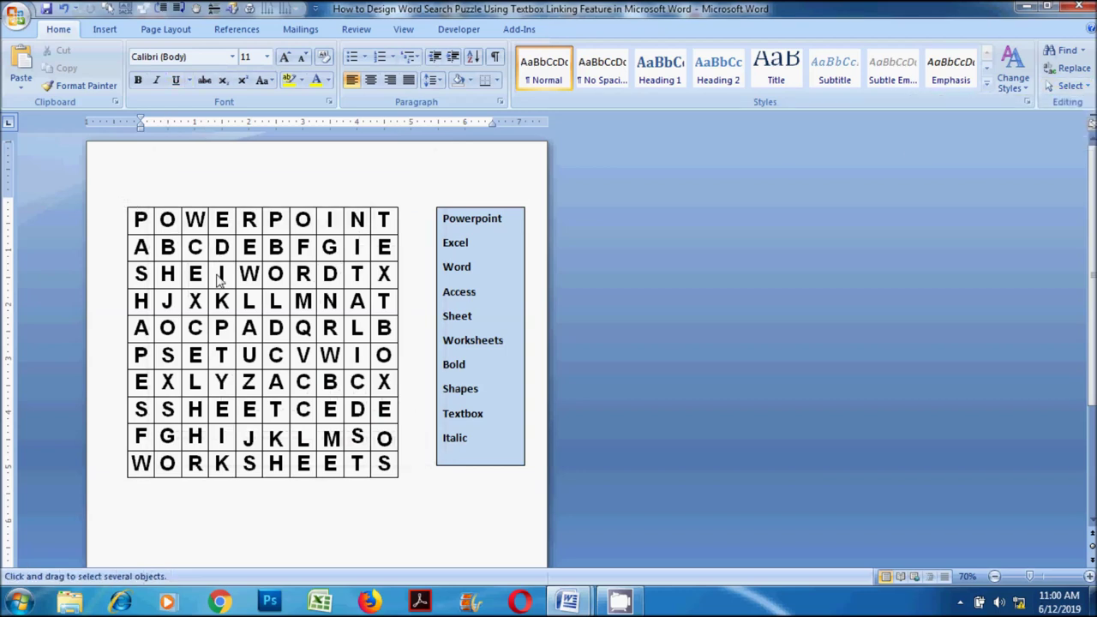
Group all the letter boxes of the grid into one object.
left_click_drag(394, 464, 418, 497)
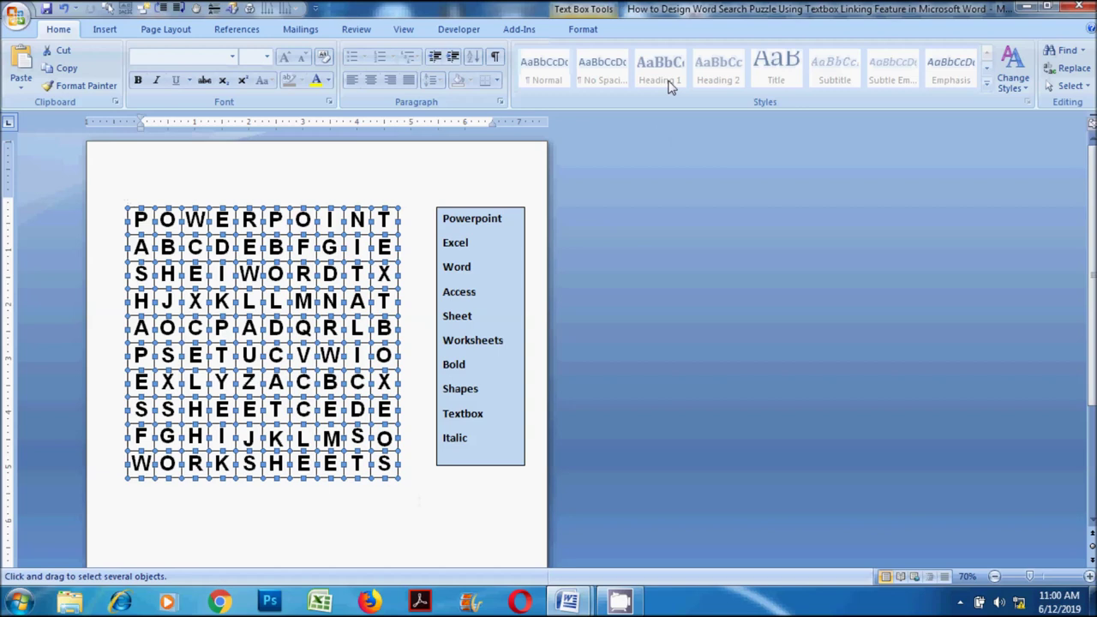
left_click(593, 32)
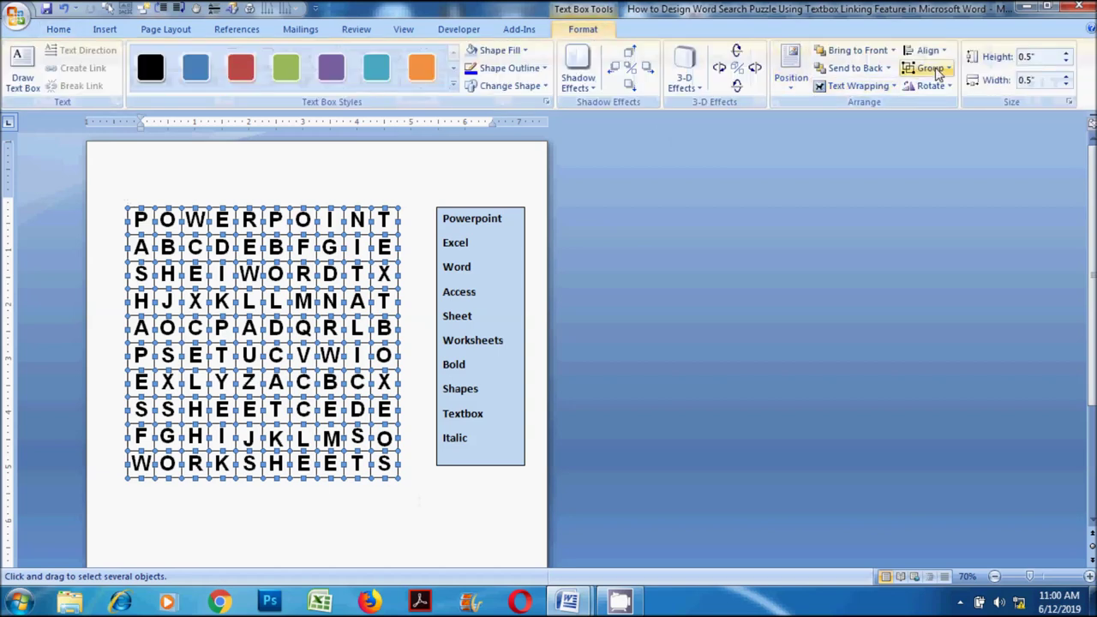
left_click(932, 69)
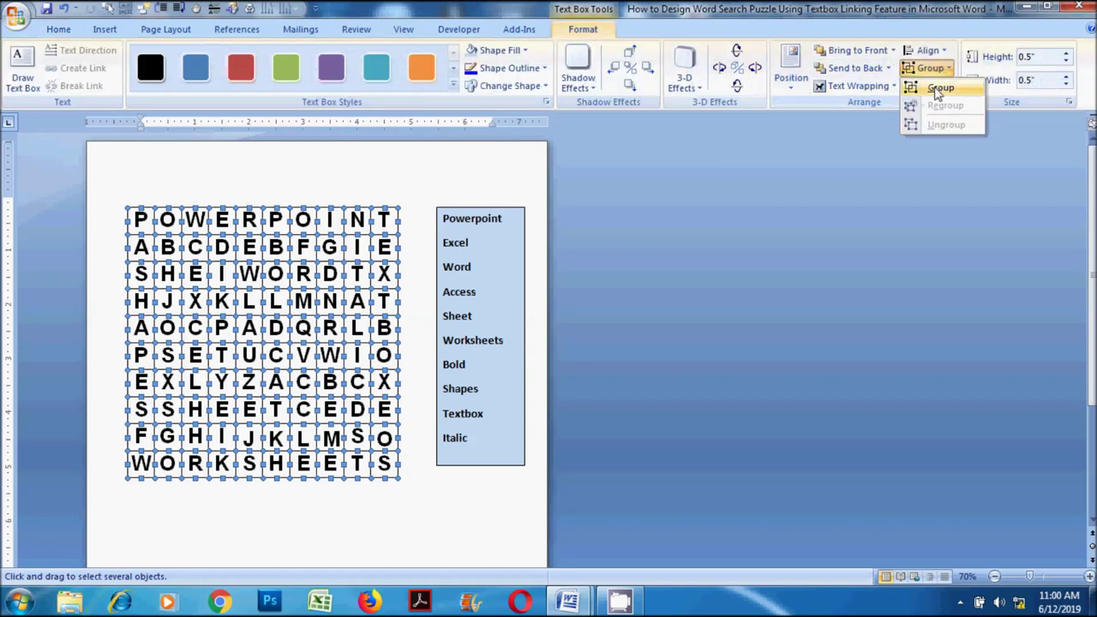
left_click(938, 89)
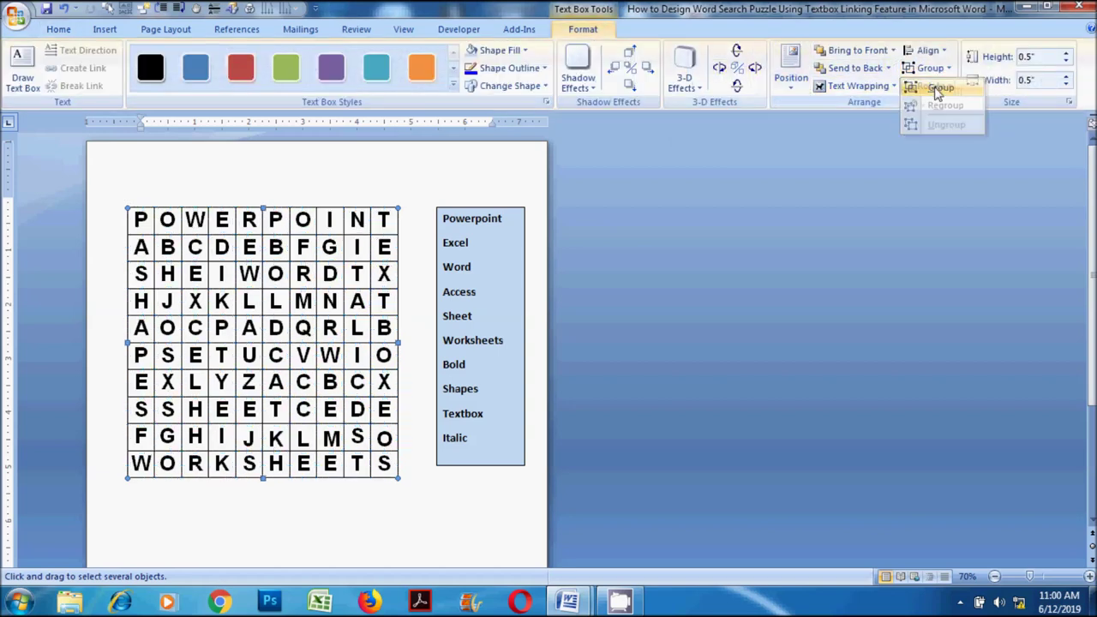
Set the grouped grid's shape outline colour to white.
left_click(585, 33)
left_click(559, 69)
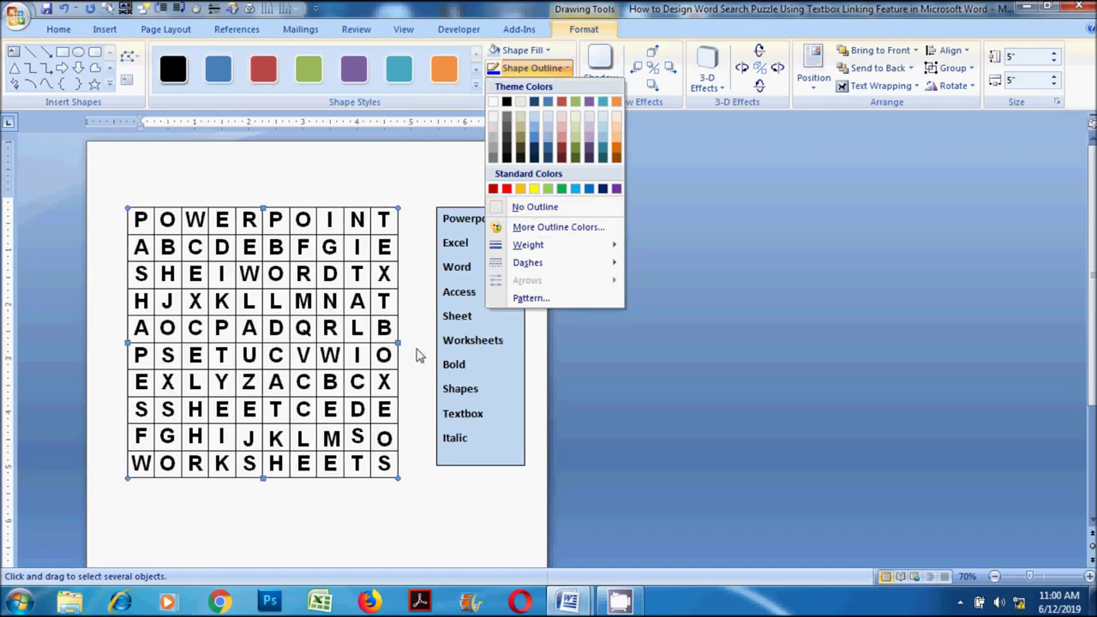
left_click(419, 352)
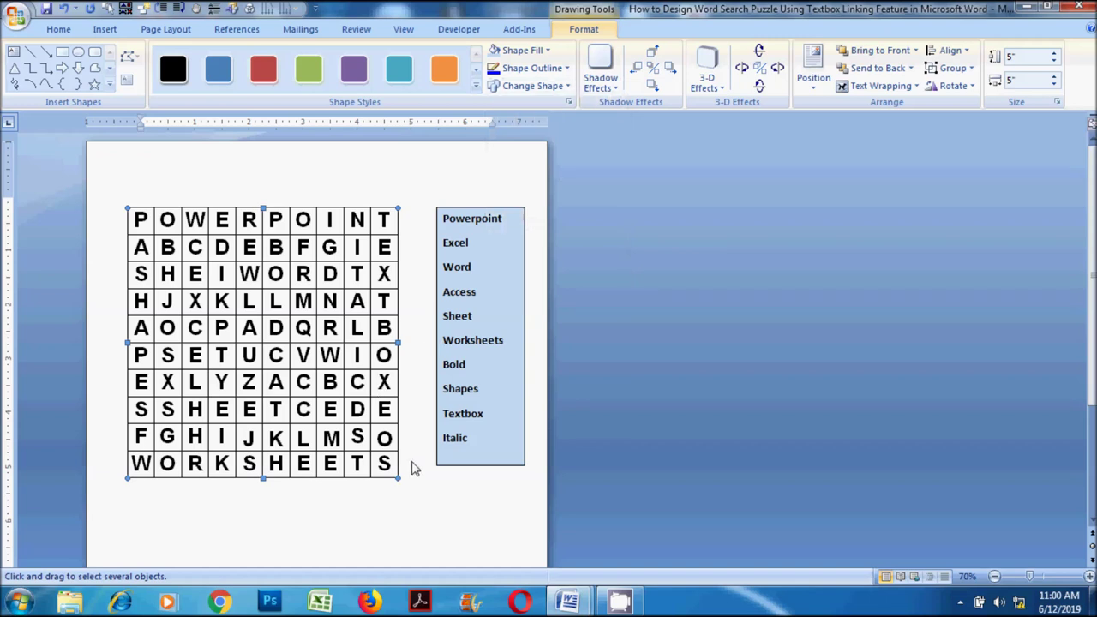
left_click(568, 68)
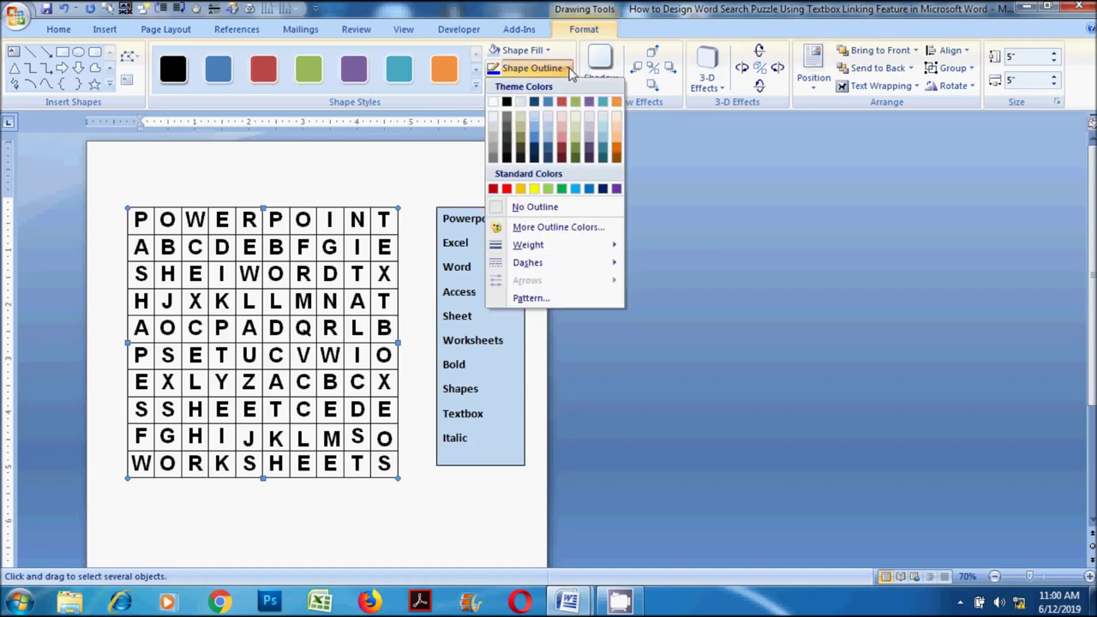
left_click(494, 130)
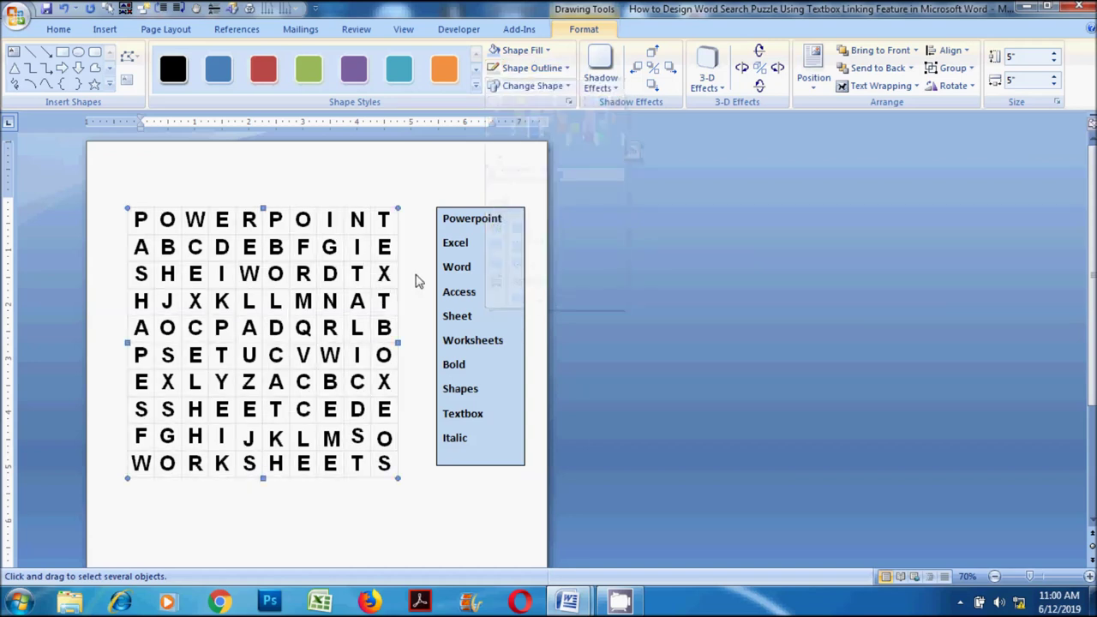
left_click(418, 282)
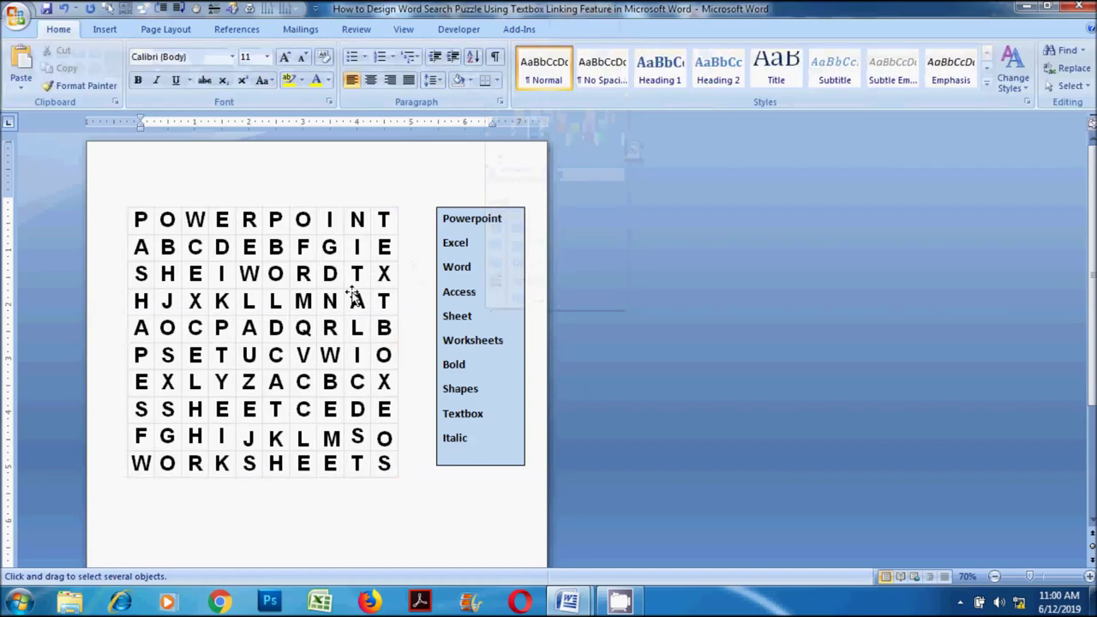
left_click(115, 31)
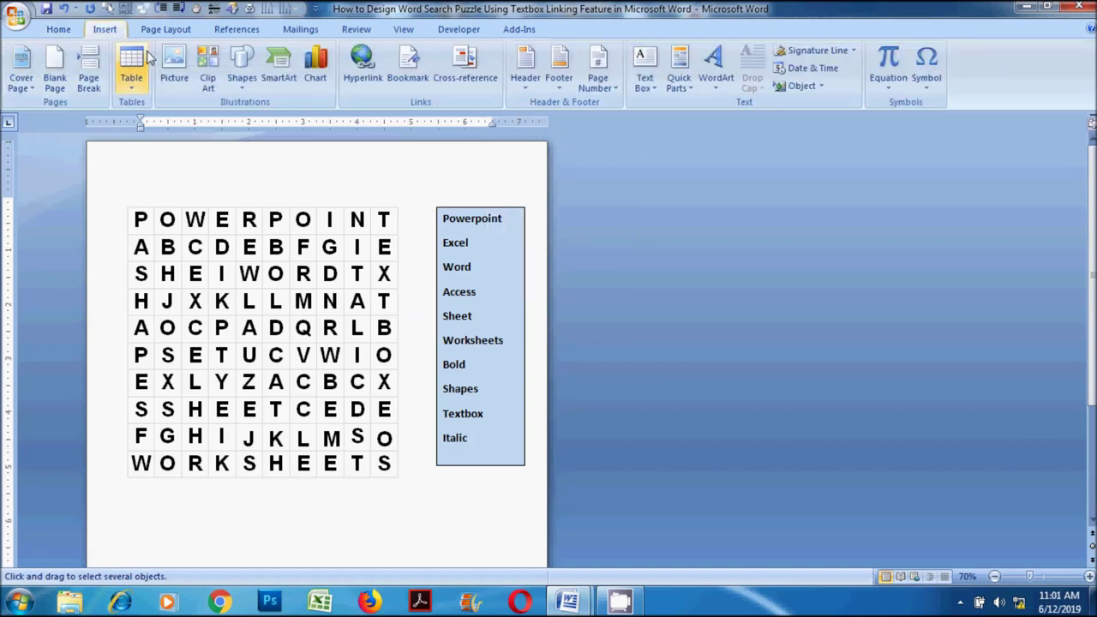
Draw a rectangle enclosing the whole letter grid and send it to the back.
left_click(241, 69)
left_click(283, 120)
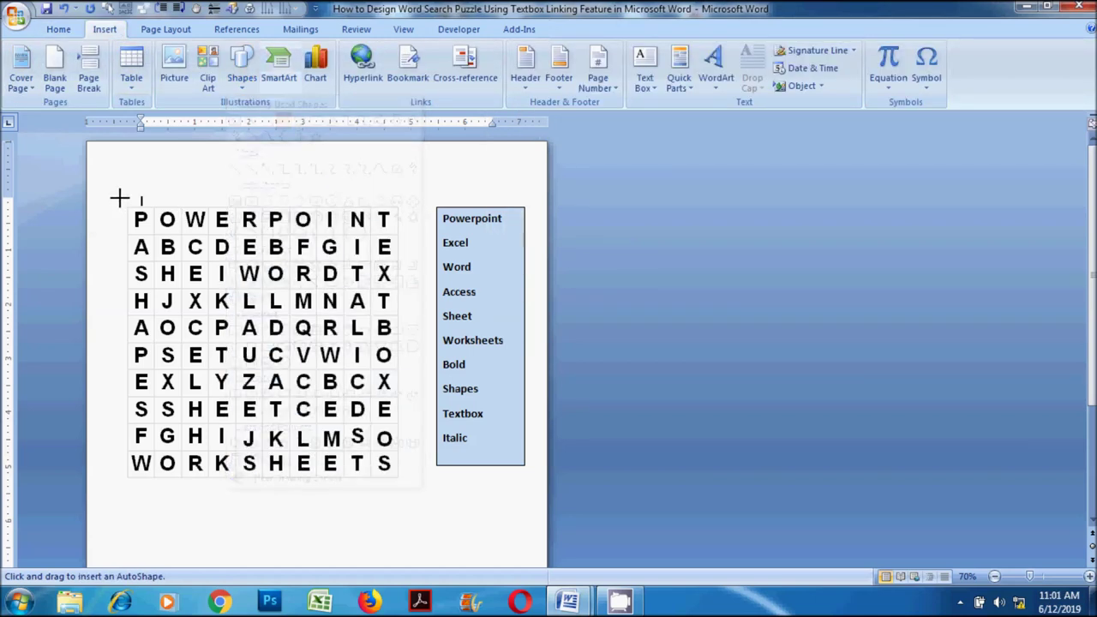
left_click_drag(119, 198, 270, 360)
left_click_drag(388, 451, 406, 485)
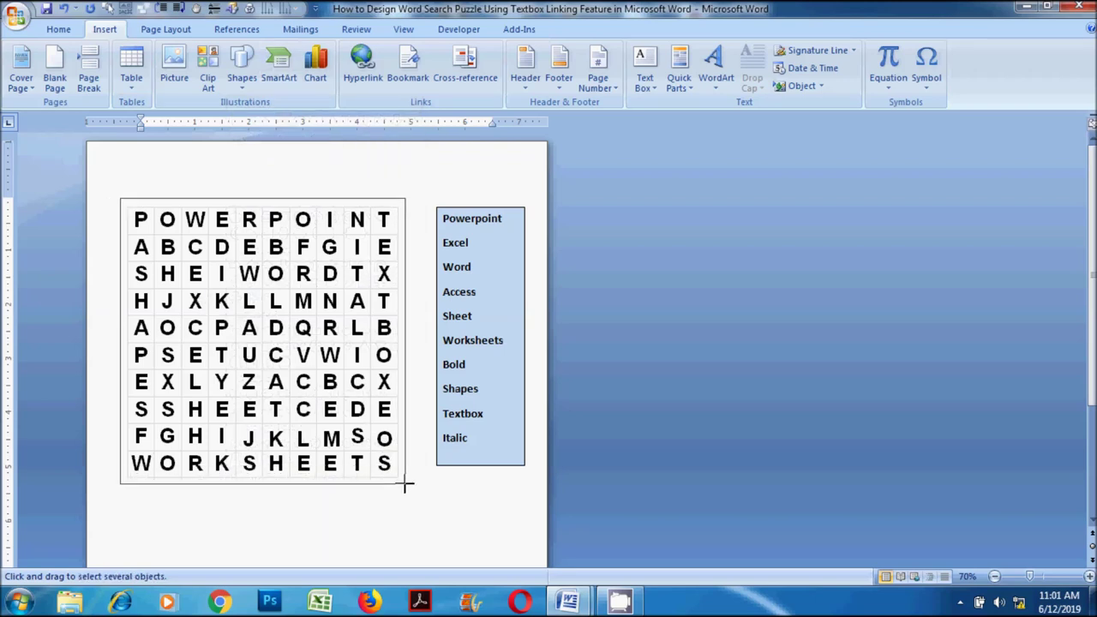
left_click_drag(405, 485, 406, 484)
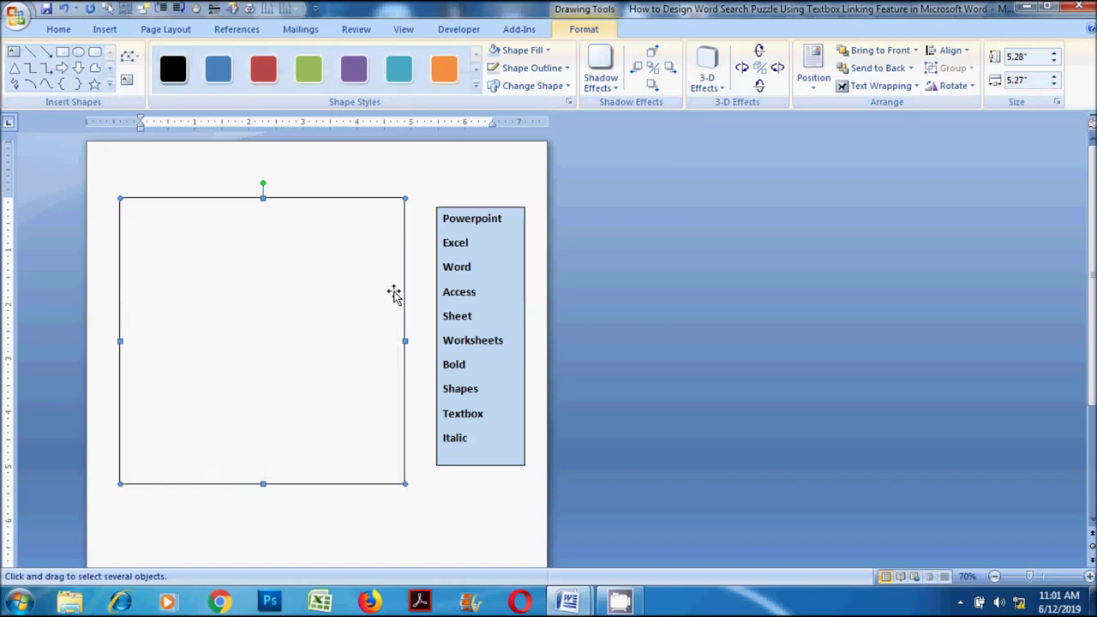
left_click(878, 72)
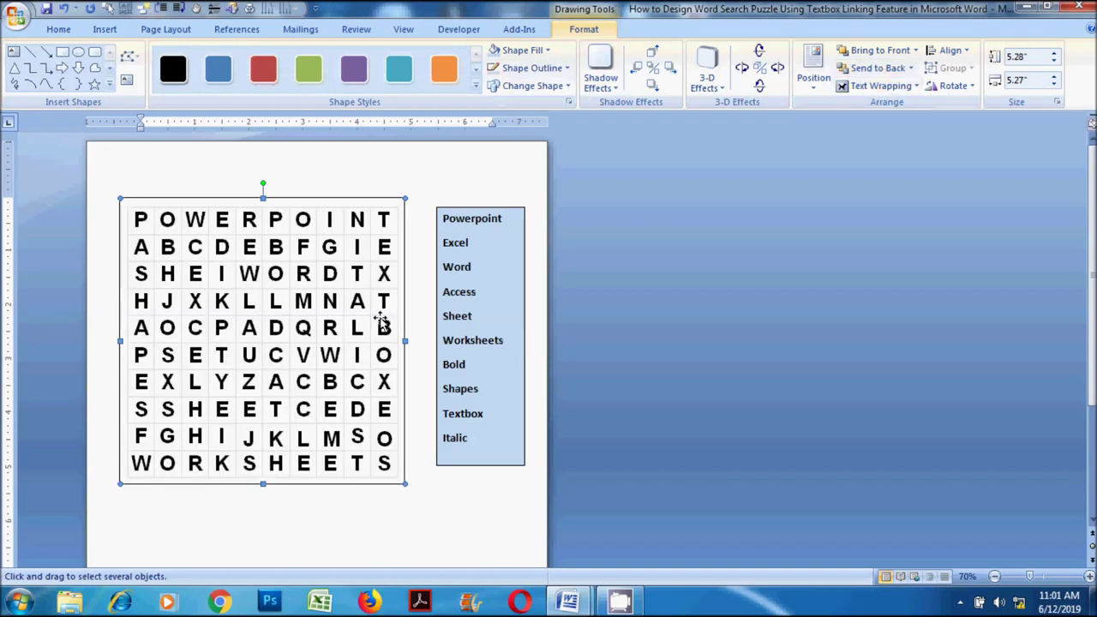
Align the grid and rectangle with Align Middle so the grid sits vertically centred.
left_click(381, 324, "shift")
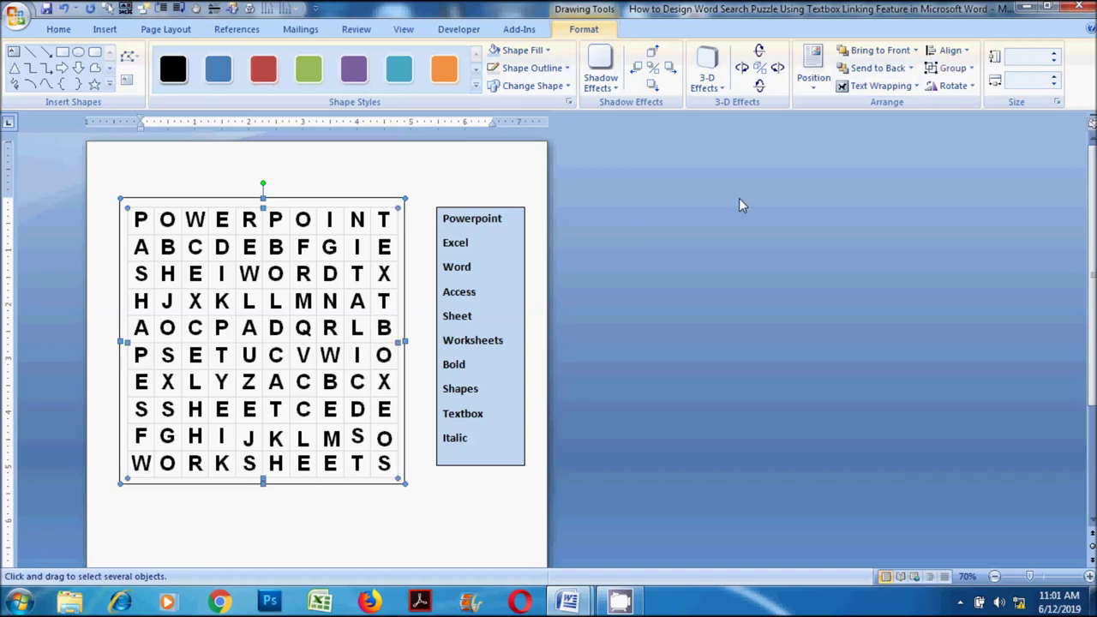
left_click(951, 51)
left_click(952, 51)
left_click(952, 52)
left_click(979, 147)
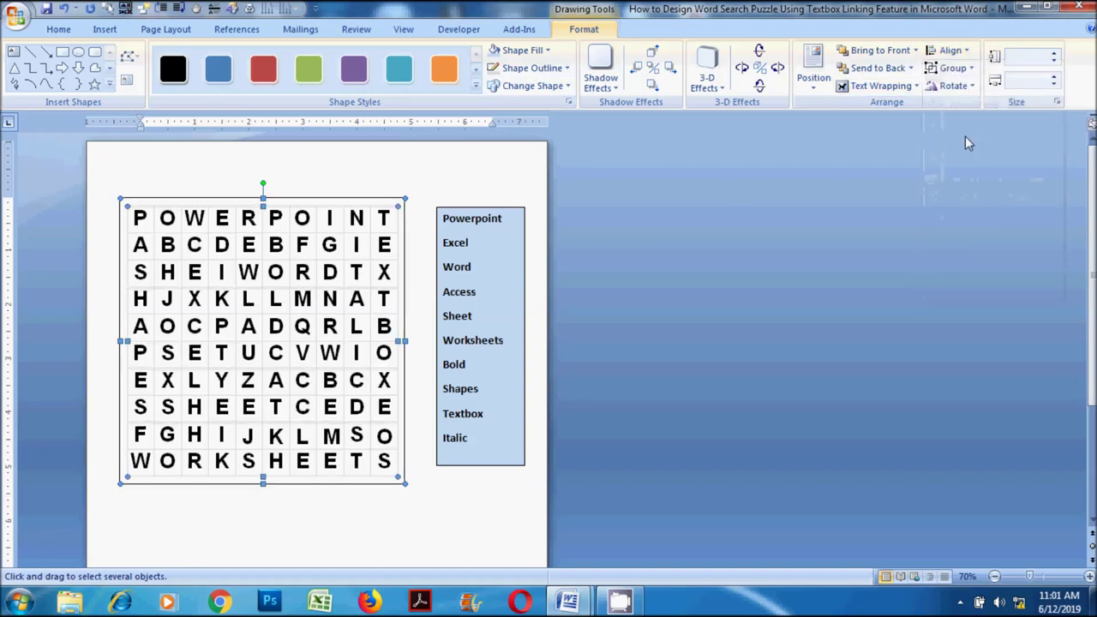
left_click(425, 296)
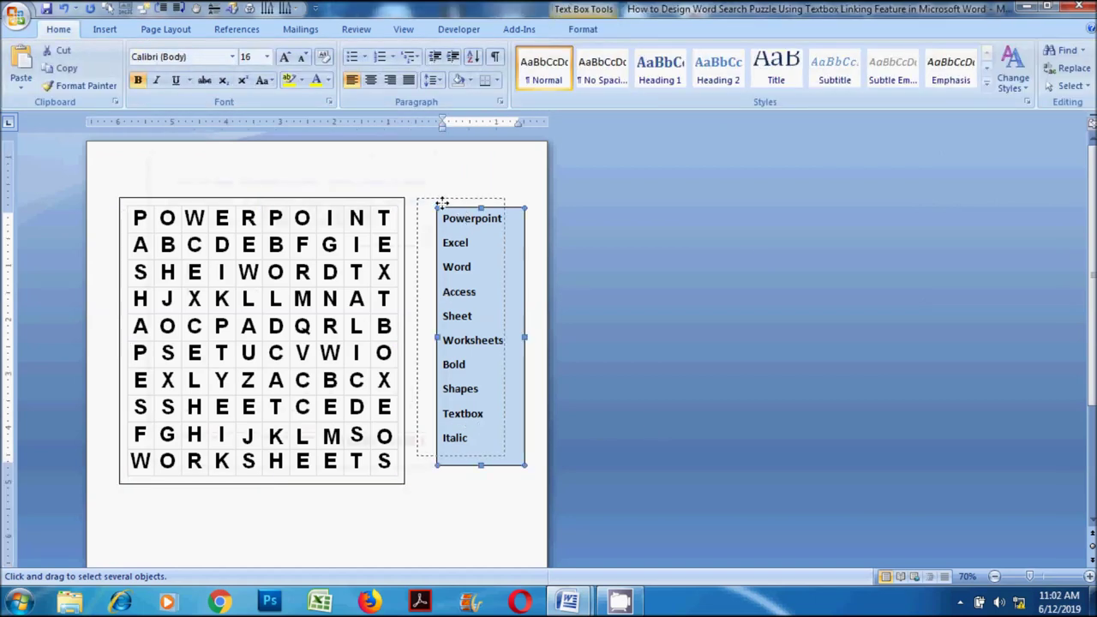
Move the word list up beside the framed grid, then shift both together into place.
left_click_drag(439, 207, 419, 198)
left_click_drag(95, 150, 539, 519)
left_click_drag(478, 317, 485, 316)
key("Left")
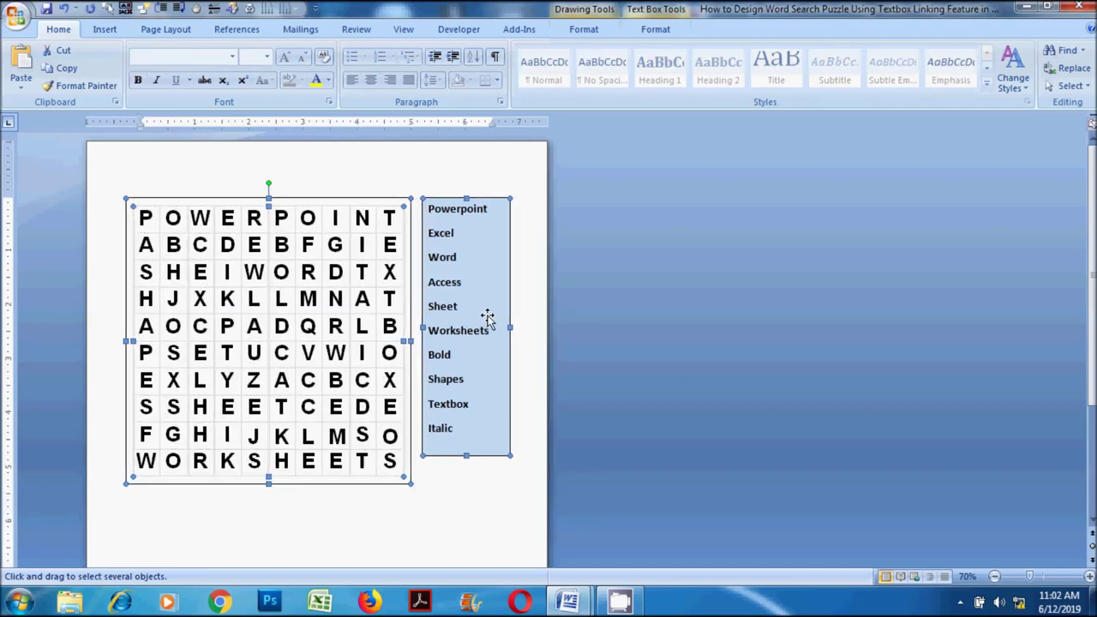
left_click(519, 294)
left_click(105, 29)
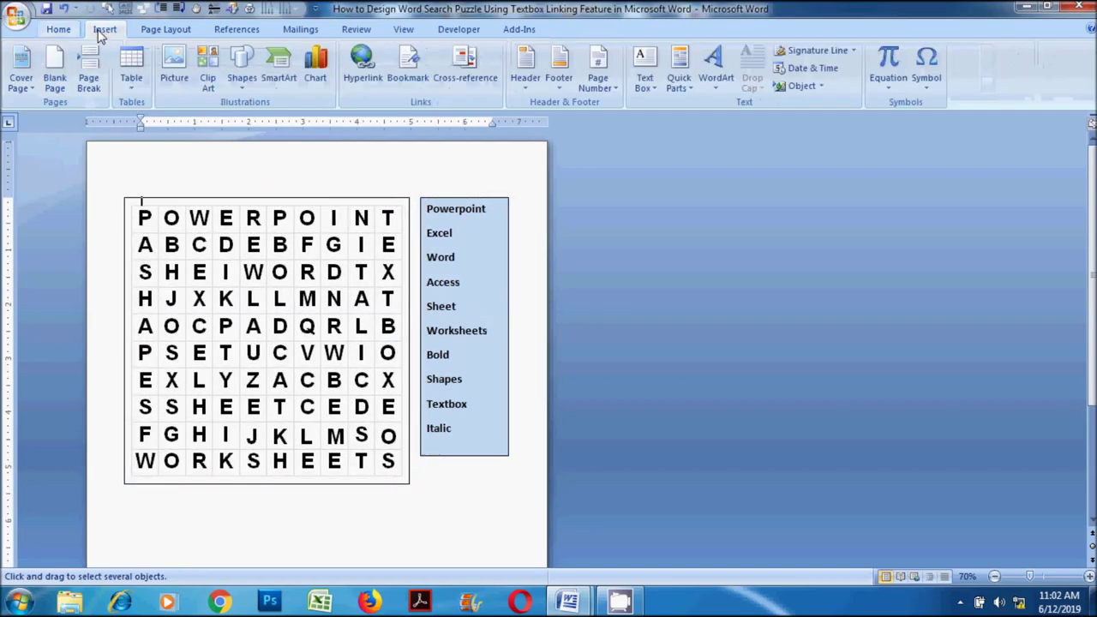
left_click(241, 68)
Draw a rounded rectangle over the EXCEL column and give it no fill.
left_click(314, 122)
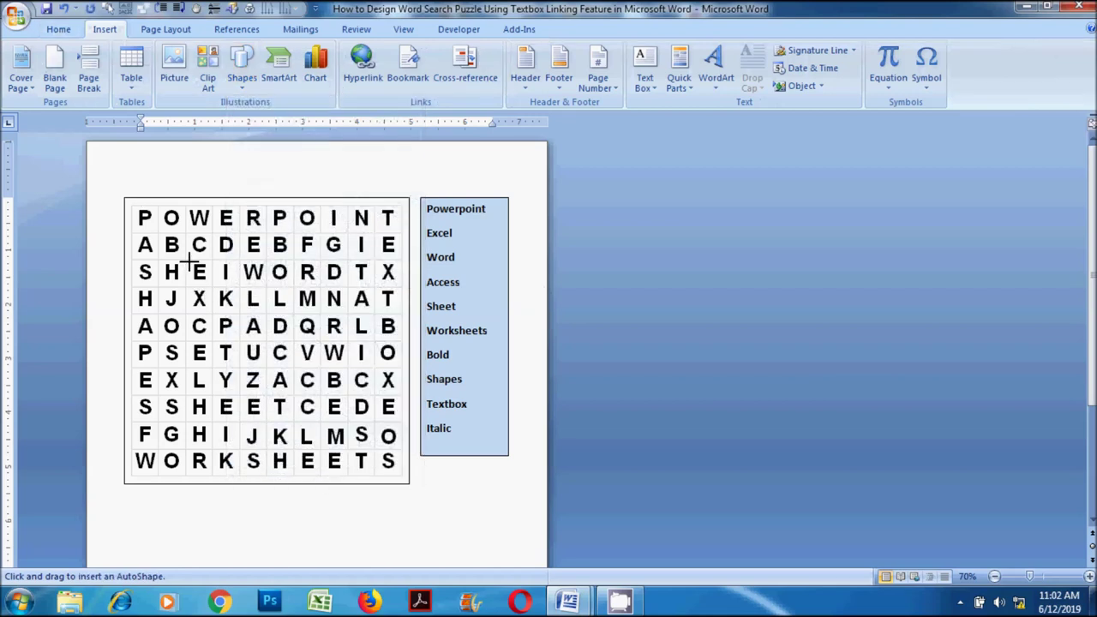
left_click_drag(186, 263, 214, 396)
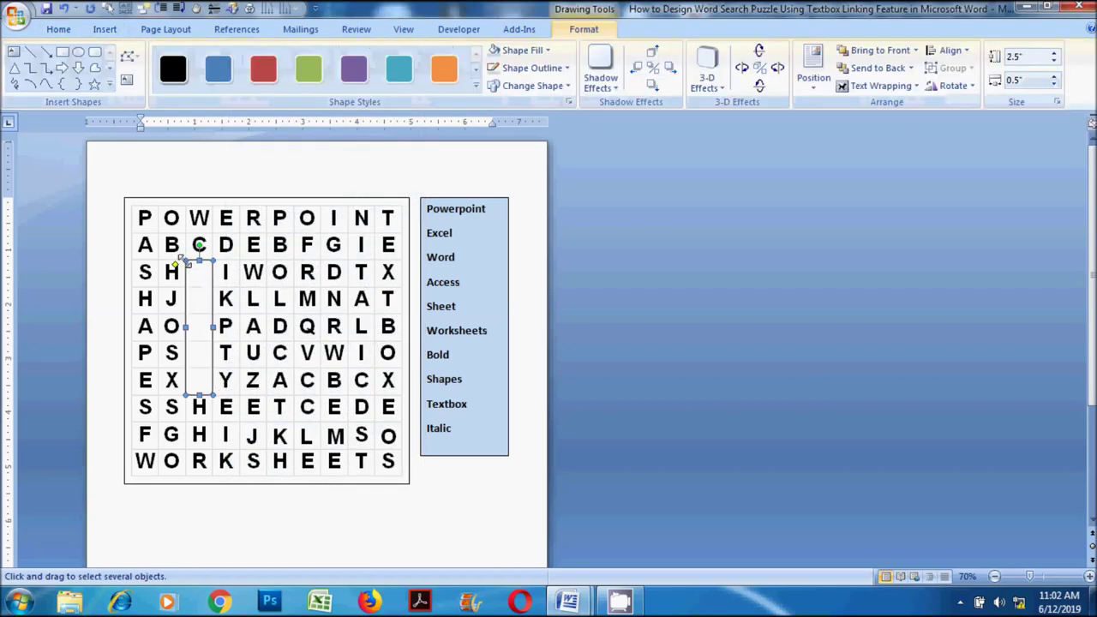
left_click(519, 49)
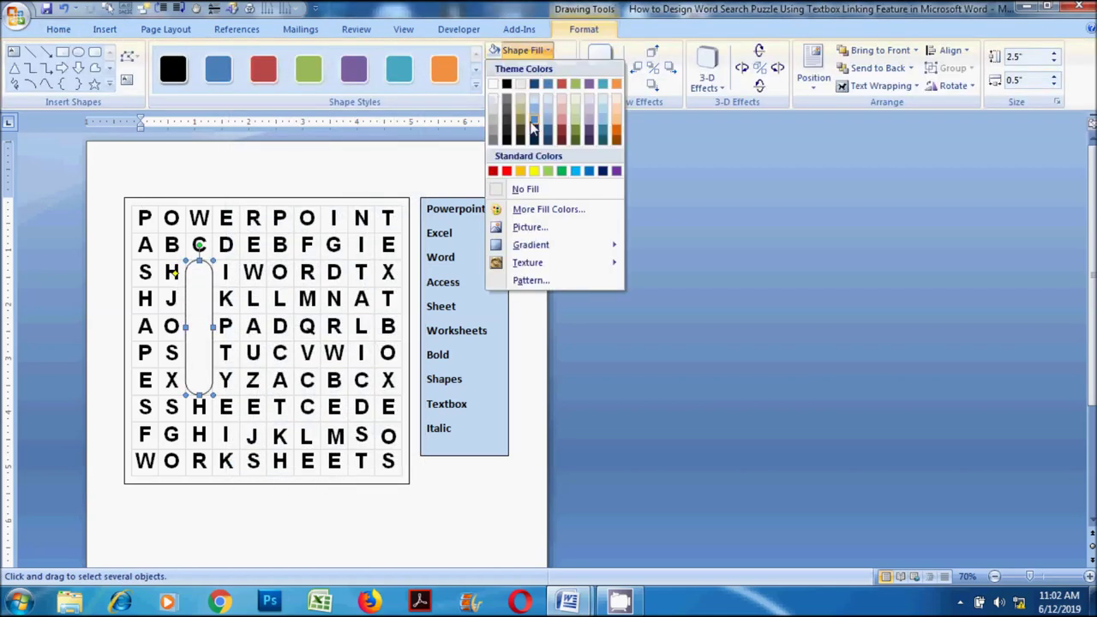
left_click(520, 187)
Make the rounded rectangle's outline red with a 2¼ pt weight.
left_click(555, 74)
left_click(506, 189)
left_click(553, 69)
mouse_move(529, 245)
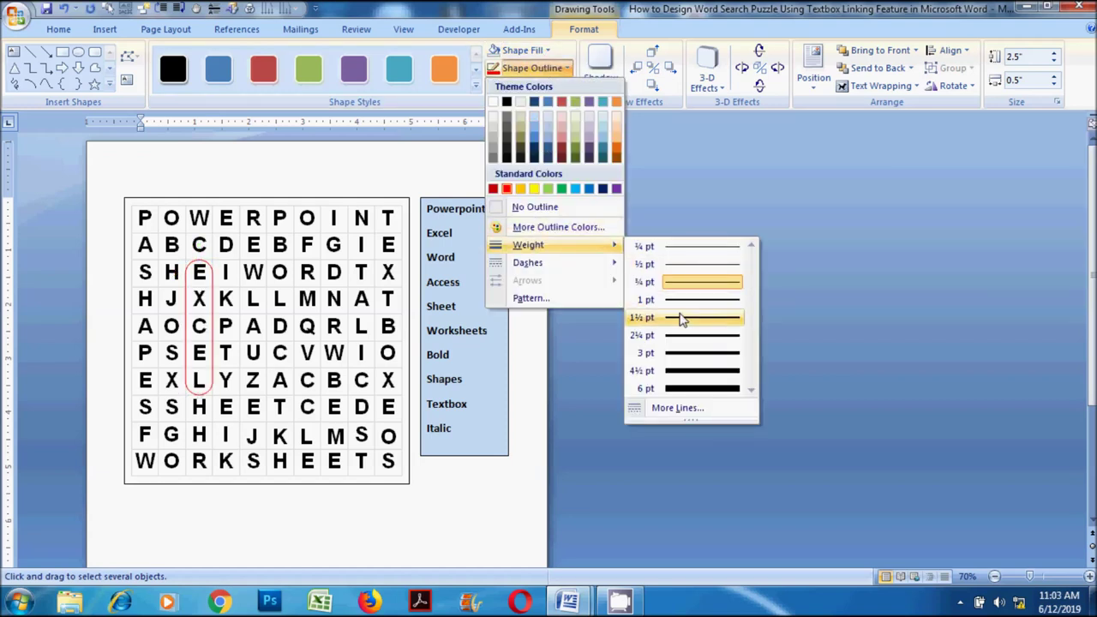
left_click(682, 318)
left_click(567, 68)
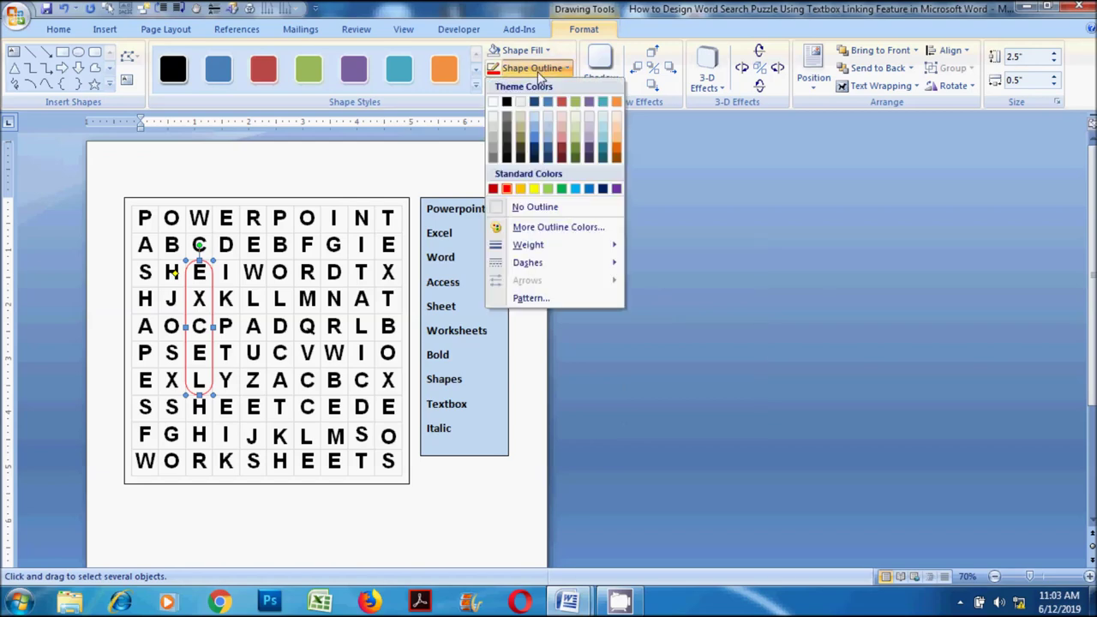
left_click(670, 336)
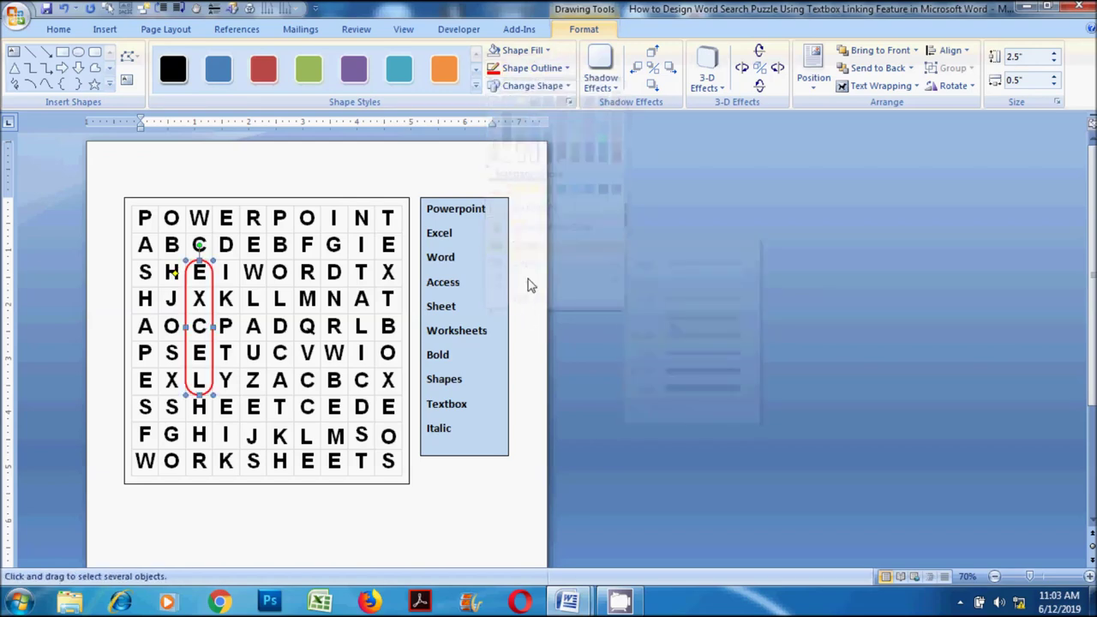
left_click(528, 283)
left_click(106, 30)
left_click(241, 69)
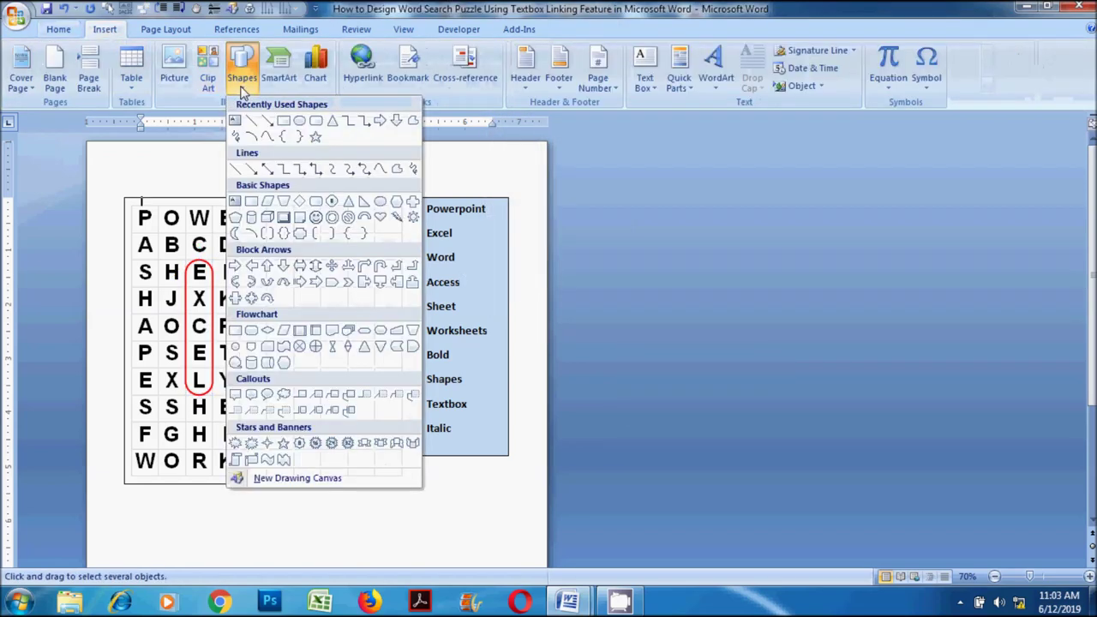
Draw a rounded rectangle around WORD and give it a thicker outline weight.
left_click(302, 121)
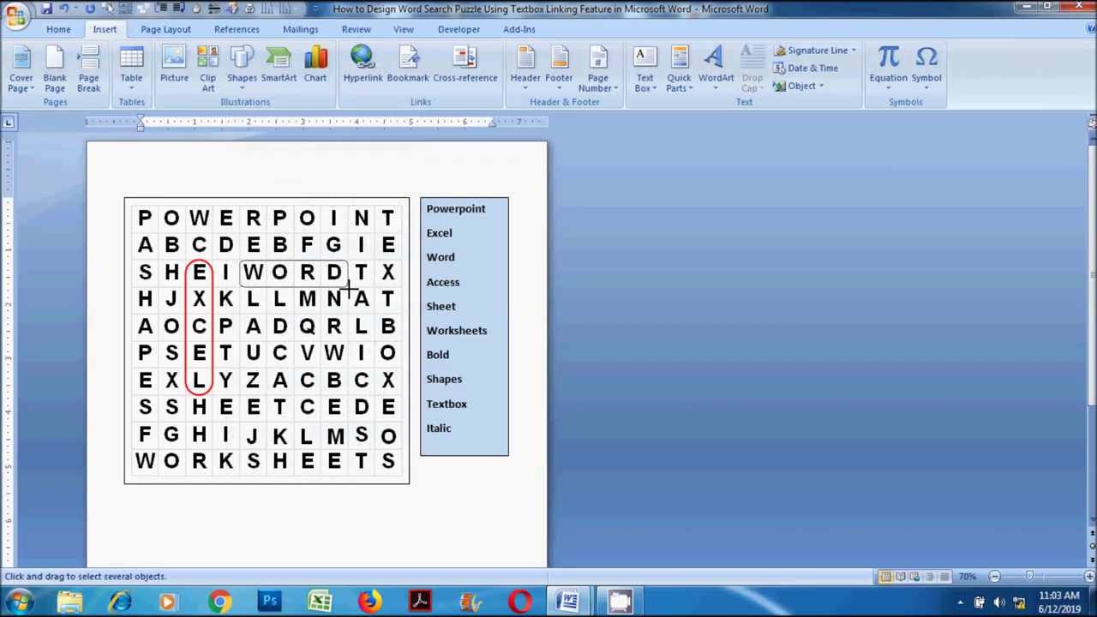
left_click_drag(240, 259, 348, 286)
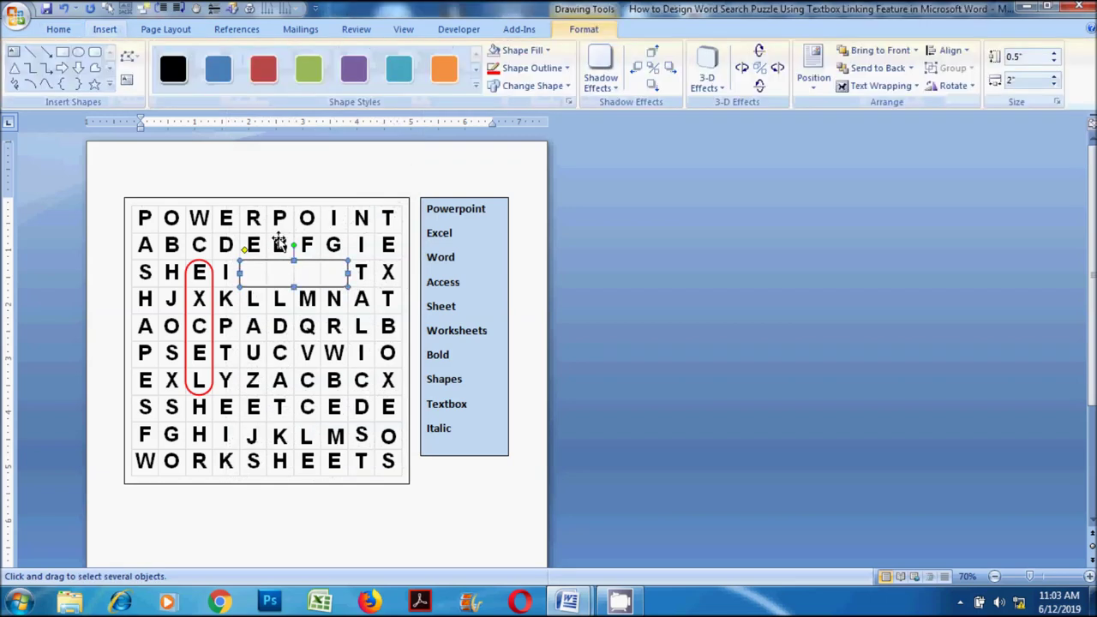
left_click(525, 72)
mouse_move(528, 245)
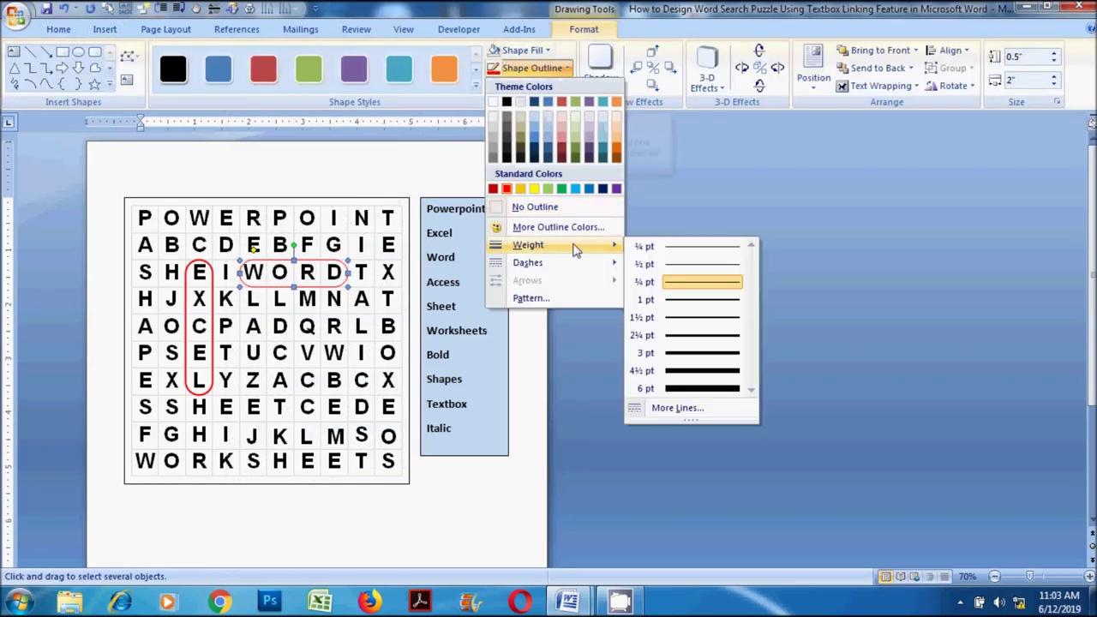
left_click(652, 335)
left_click(539, 262)
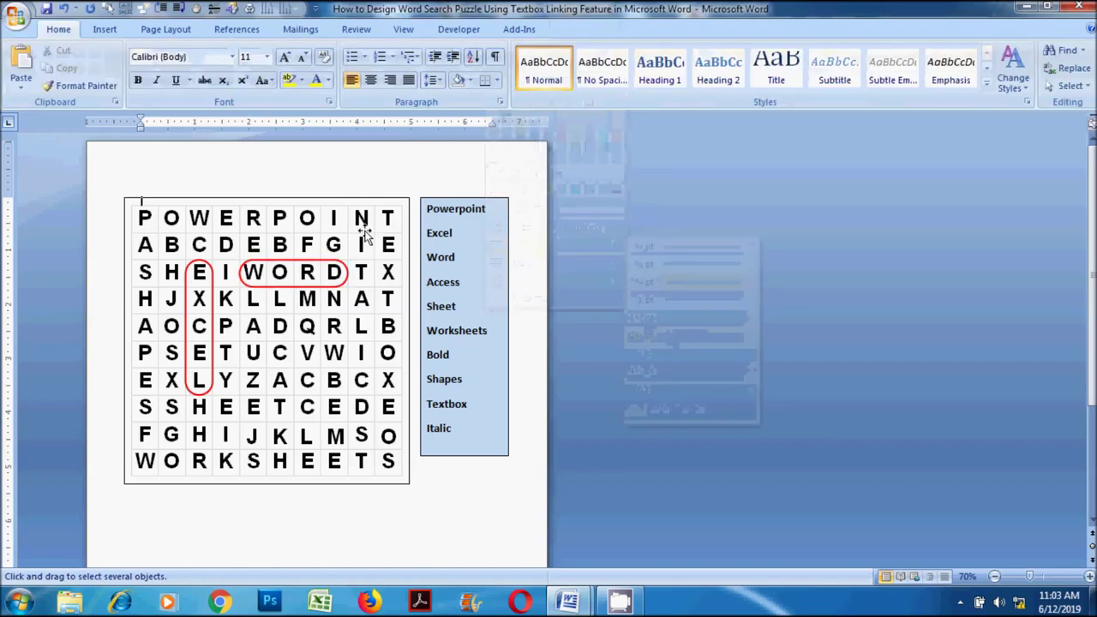
Reselect a shape in the grid and apply the chosen outline colour to it.
left_click(364, 236)
left_click(532, 68)
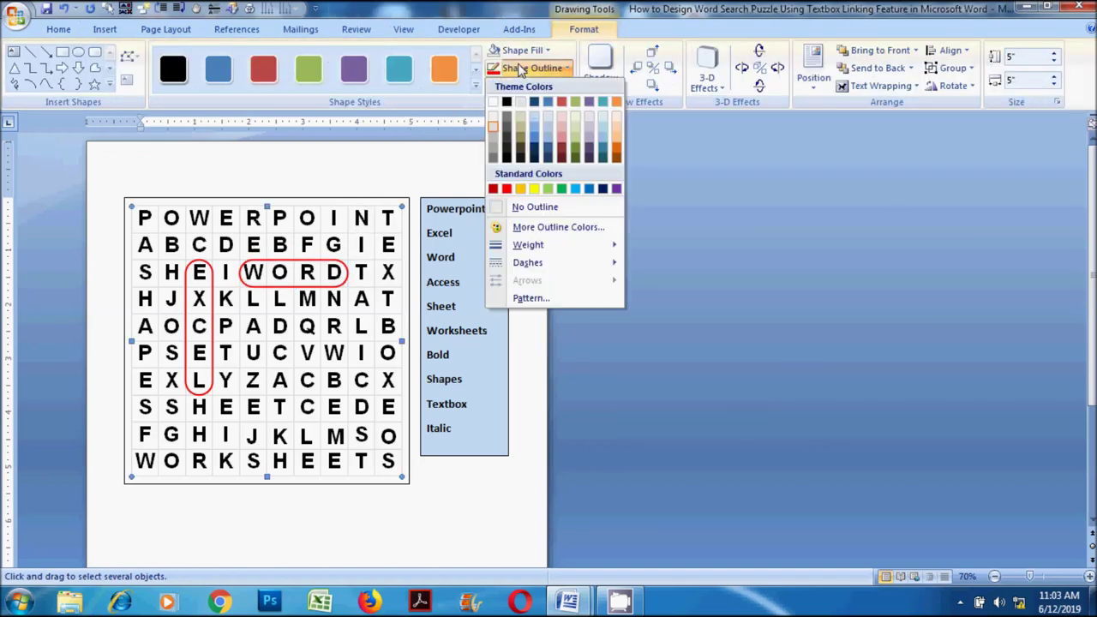
left_click(494, 120)
left_click(525, 230)
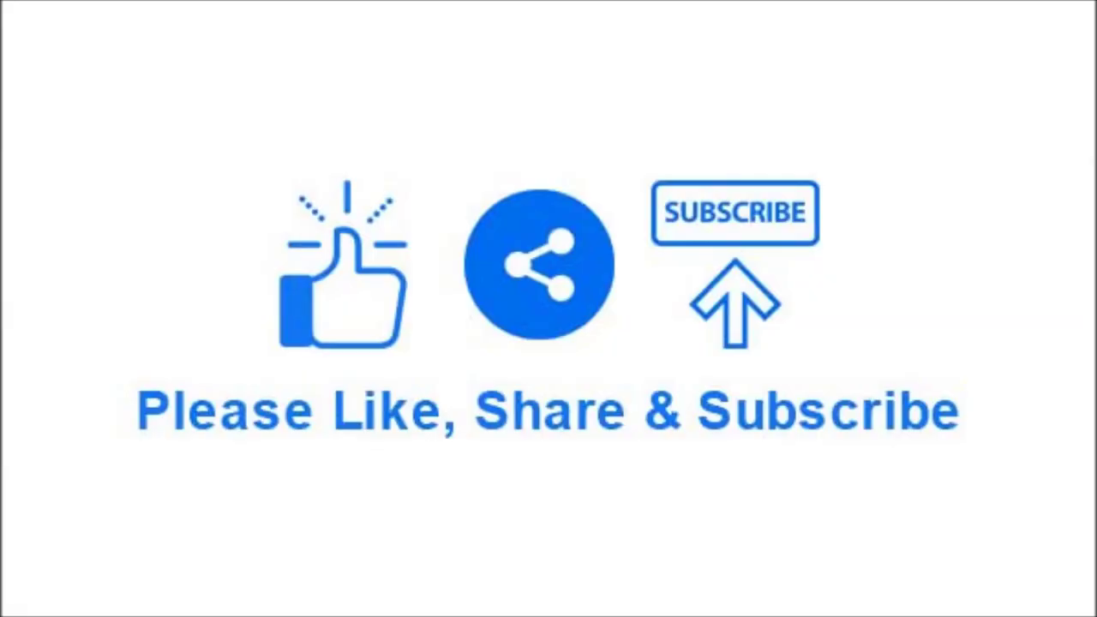